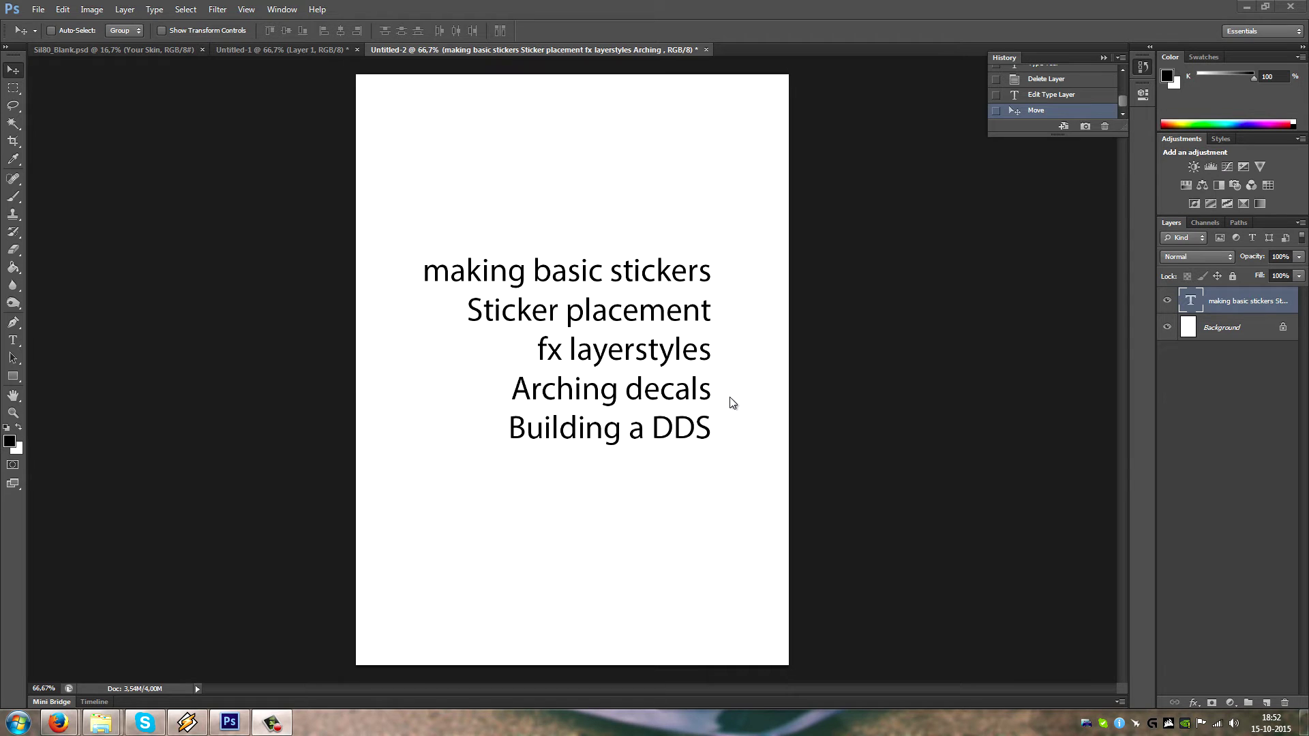
# - View the Sil80_Blank.psd car skin template and return to the topic list in Untitled-2
pyautogui.click(152, 49)
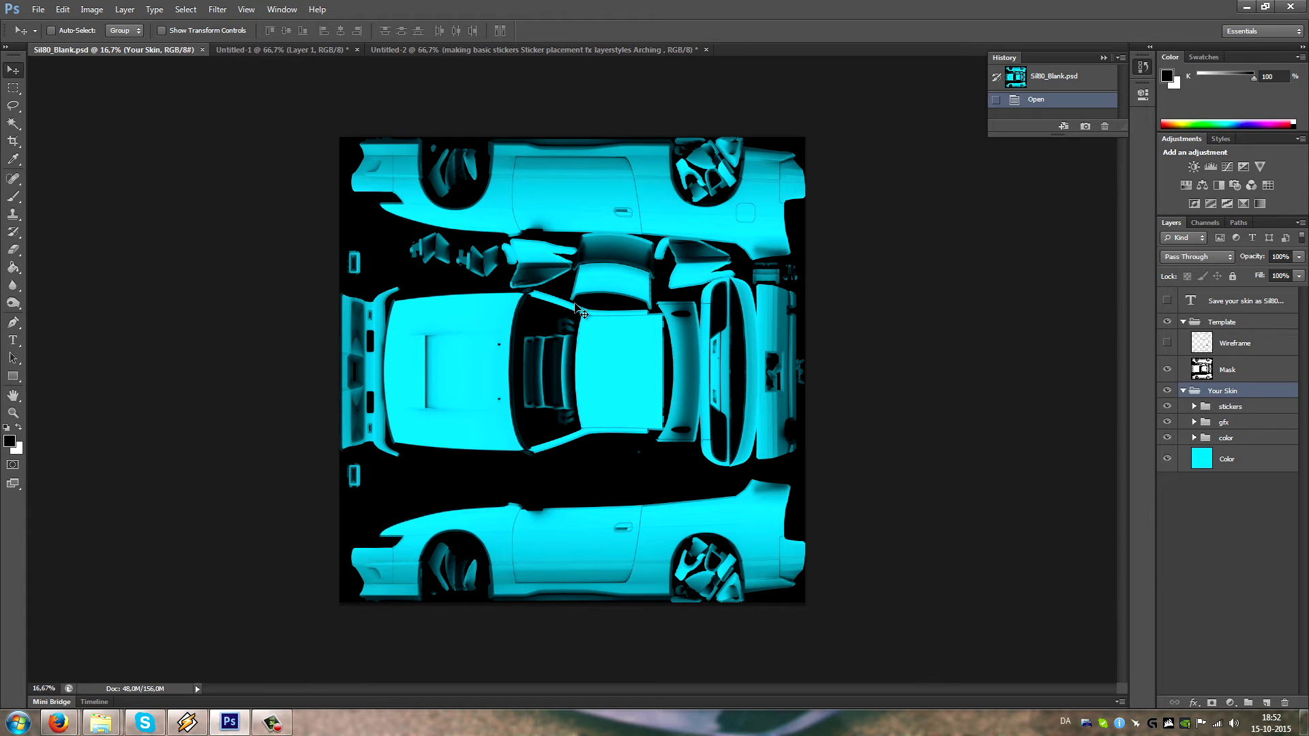
pyautogui.click(426, 55)
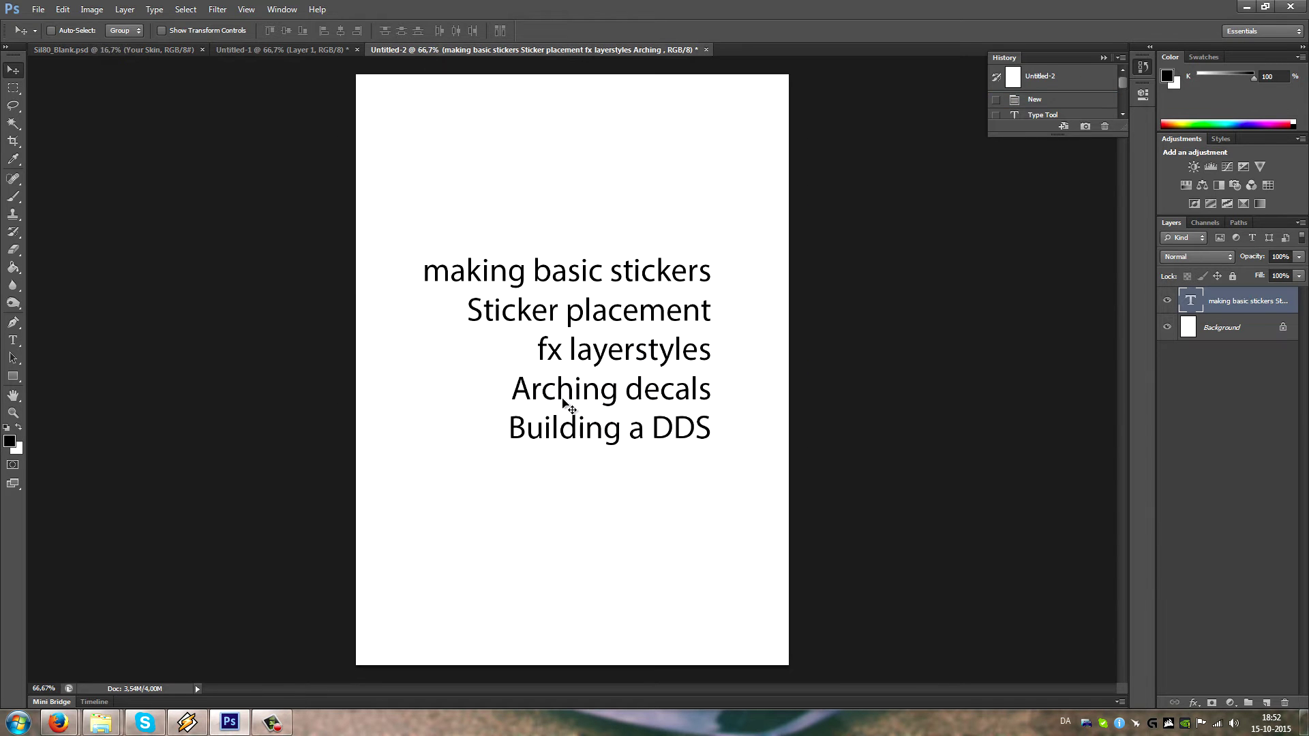
pyautogui.click(37, 11)
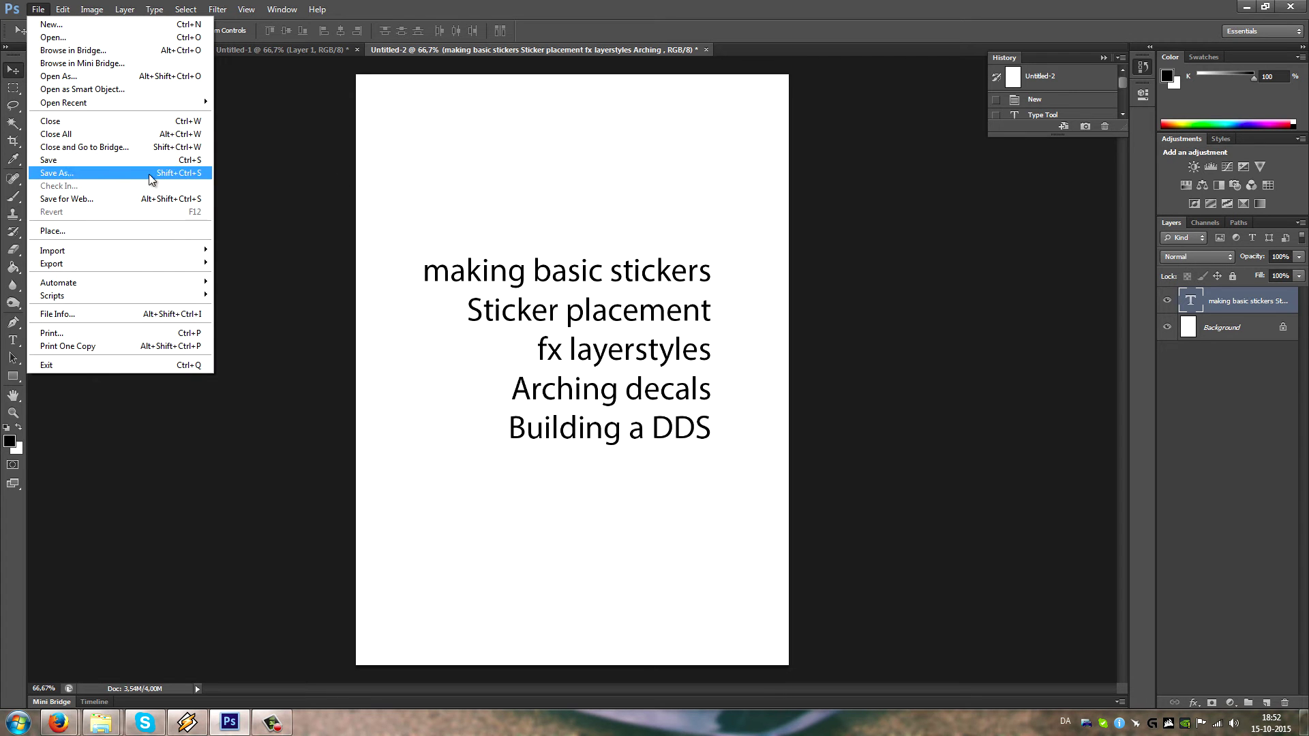
pyautogui.click(262, 183)
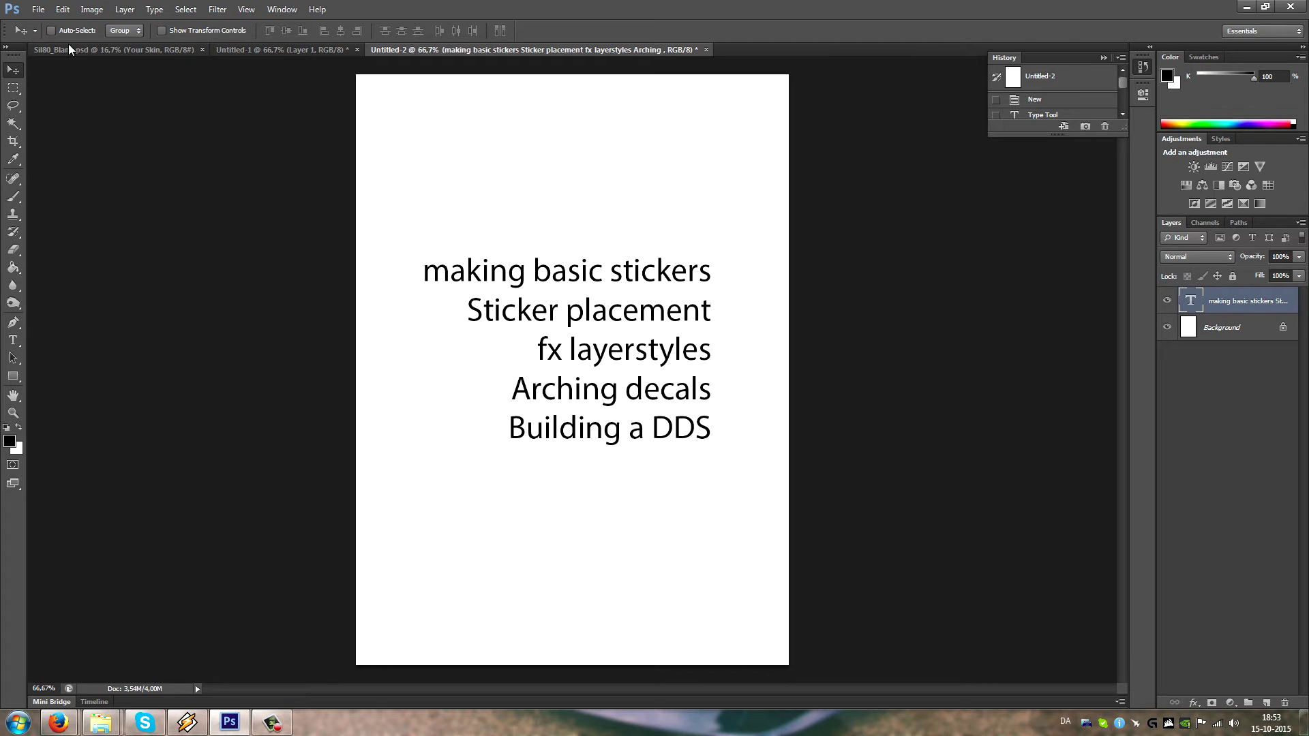
# - Examine the ninja image in Untitled-1 up close, checking its outlines and the watermarks over the black areas
pyautogui.click(289, 49)
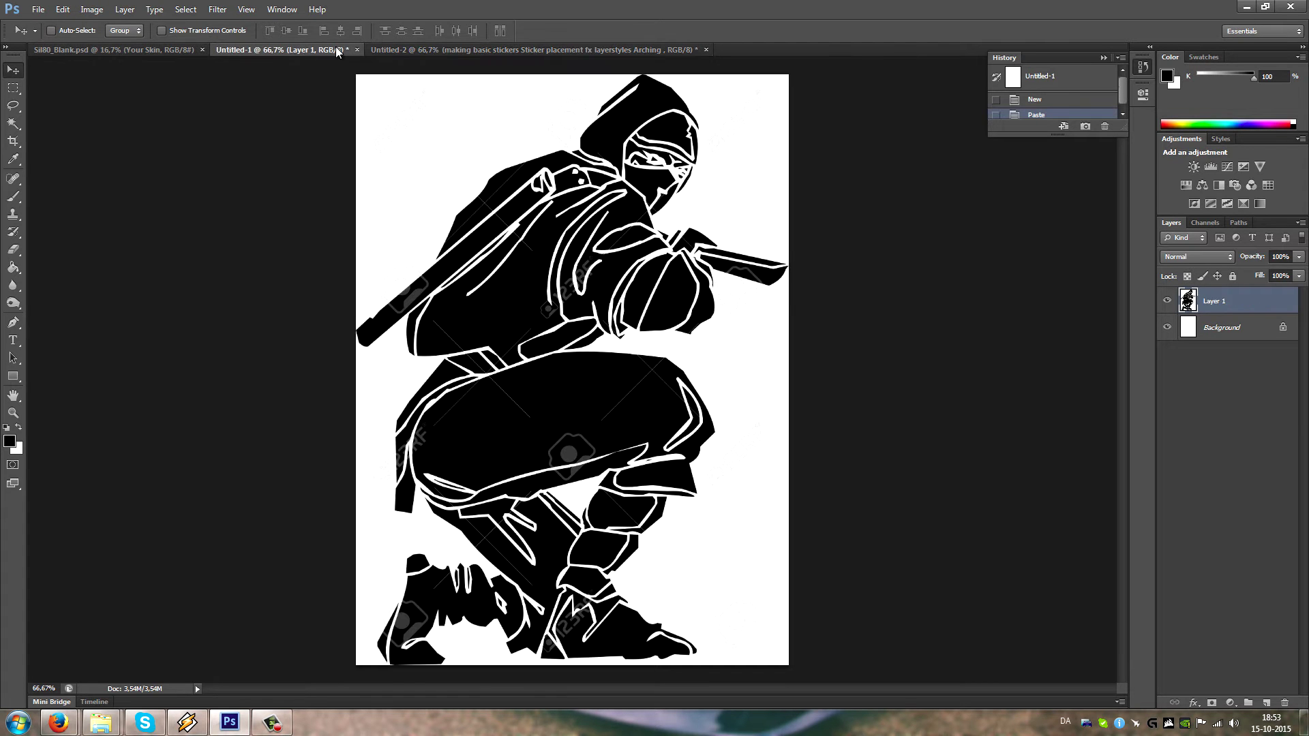
pyautogui.click(12, 412)
pyautogui.click(399, 368)
pyautogui.click(590, 409)
pyautogui.click(590, 412)
pyautogui.moveTo(482, 228); pyautogui.dragTo(667, 467)
pyautogui.moveTo(285, 175); pyautogui.dragTo(392, 335)
pyautogui.moveTo(529, 256); pyautogui.dragTo(292, 690)
pyautogui.moveTo(985, 190); pyautogui.dragTo(653, 385)
pyautogui.keyDown('alt'); pyautogui.click(739, 267); pyautogui.keyUp('alt')
pyautogui.keyDown('alt'); pyautogui.click(739, 266); pyautogui.keyUp('alt')
pyautogui.keyDown('alt'); pyautogui.click(739, 266); pyautogui.keyUp('alt')
pyautogui.keyDown('alt'); pyautogui.click(739, 267); pyautogui.keyUp('alt')
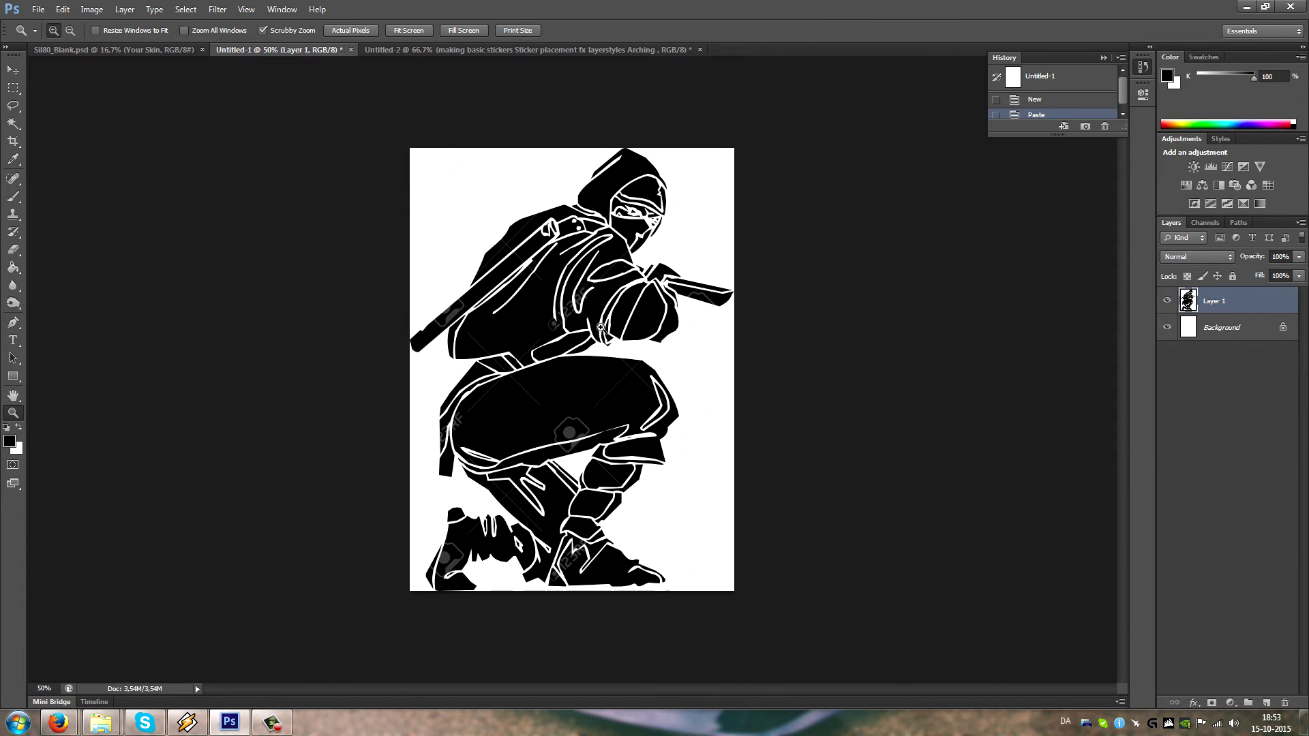
pyautogui.click(593, 340)
pyautogui.click(593, 339)
pyautogui.moveTo(575, 159); pyautogui.dragTo(580, 433)
pyautogui.moveTo(517, 492); pyautogui.dragTo(501, 123)
pyautogui.moveTo(469, 434); pyautogui.dragTo(476, 358)
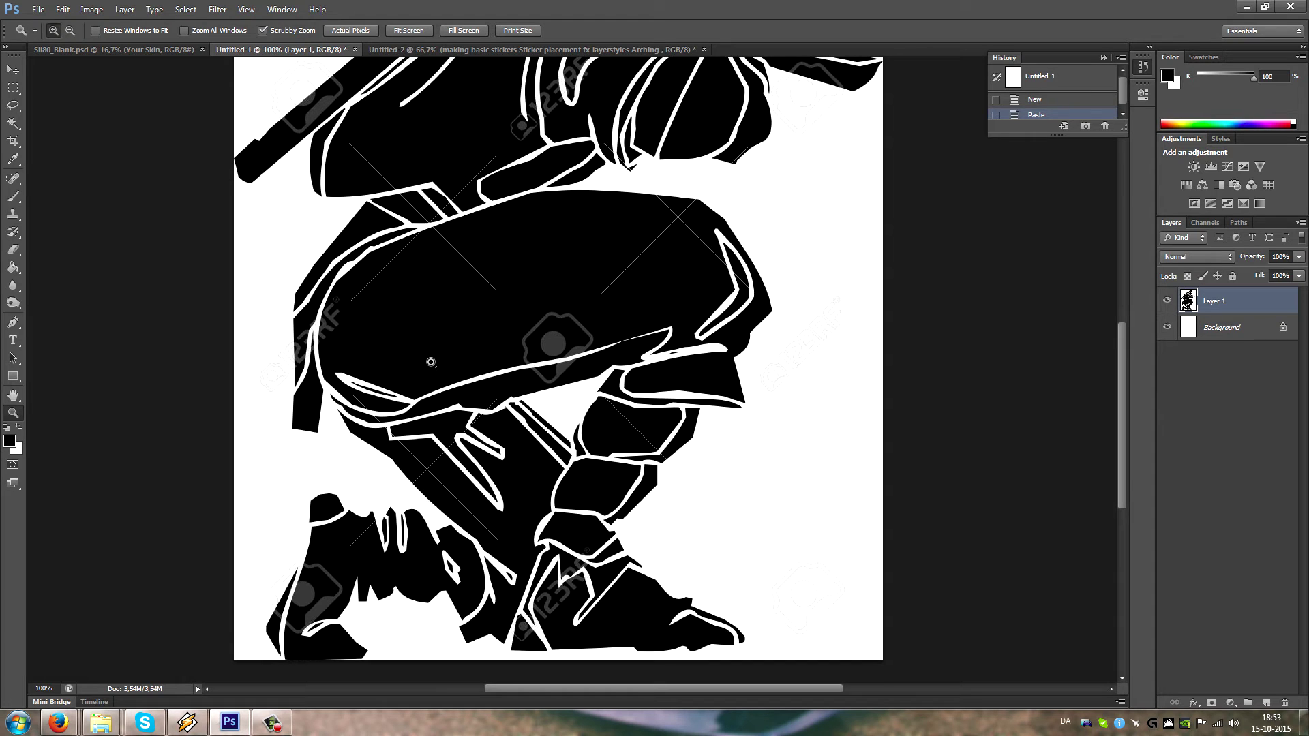
# - Add an empty layer above the ninja image and make Layer 1 active again
pyautogui.click(1266, 703)
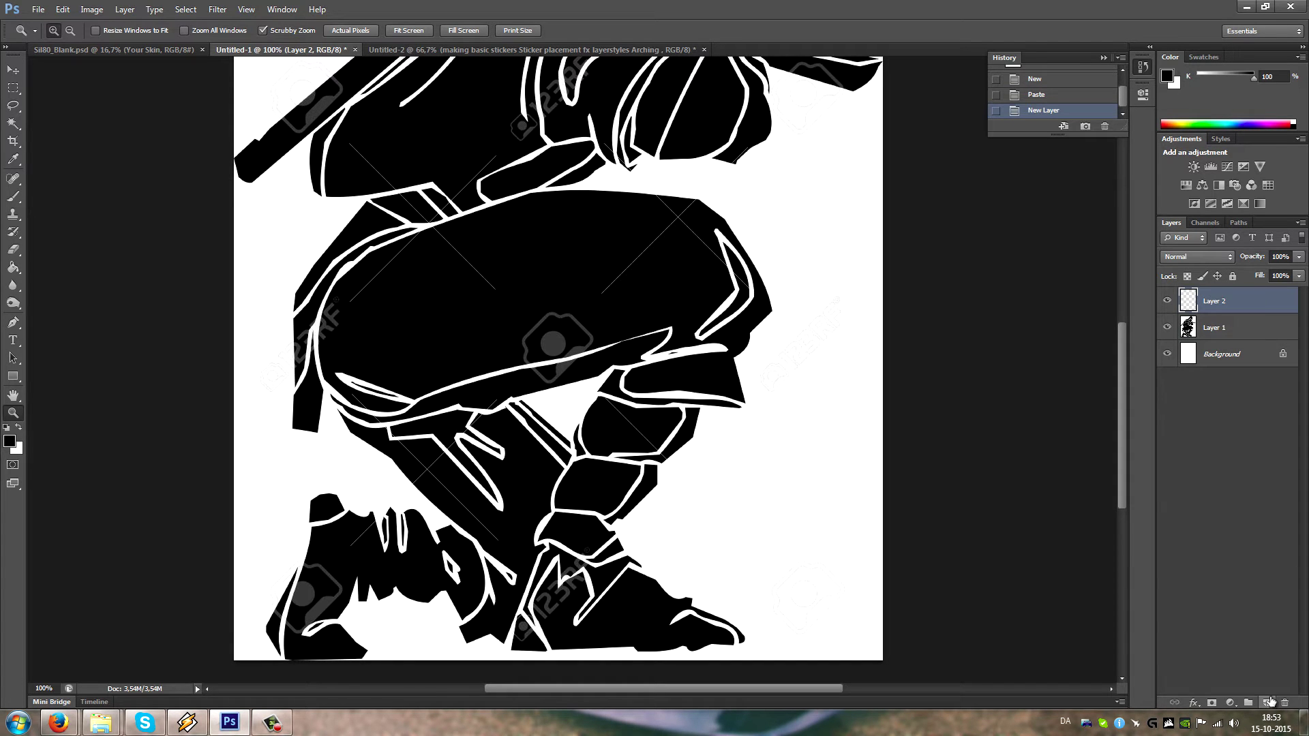
pyautogui.click(1221, 327)
# - Select all black areas of the ninja on Layer 1 with the Magic Wand, using tolerance 100 and Contiguous off
pyautogui.scroll(5, 735, 283)
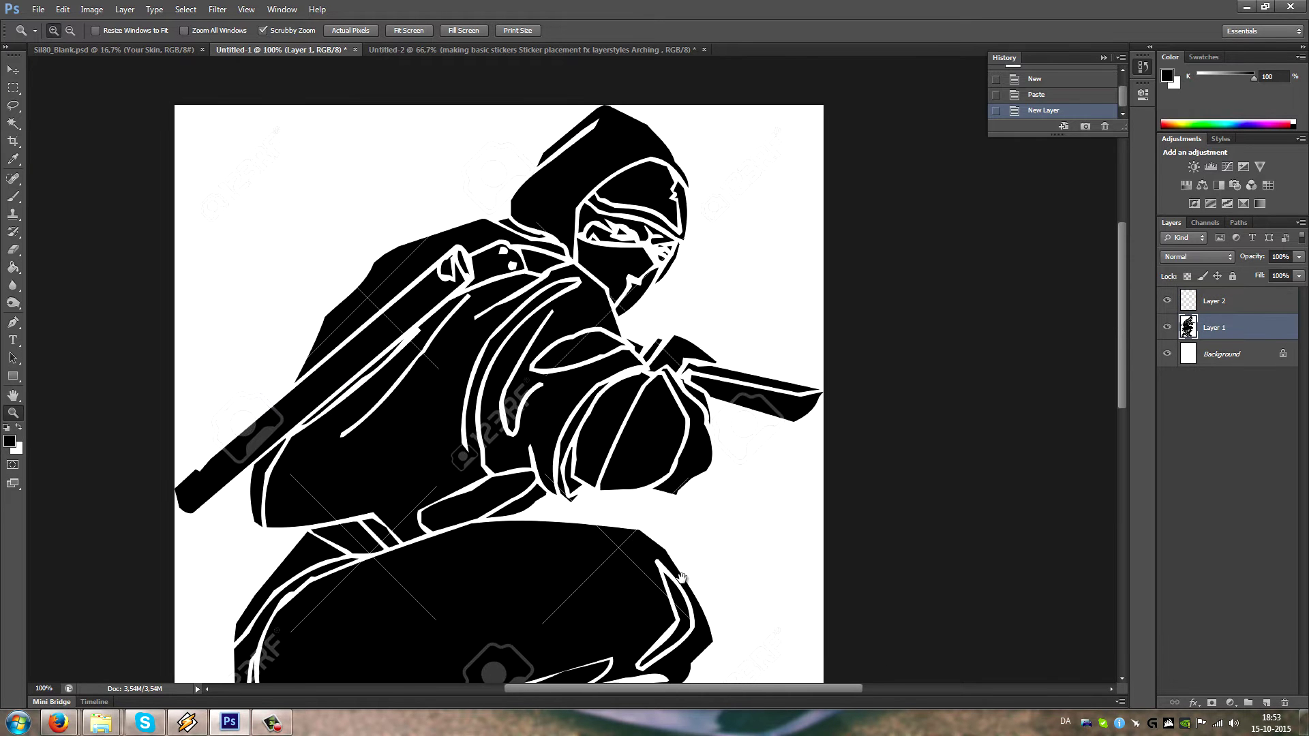
pyautogui.click(14, 124)
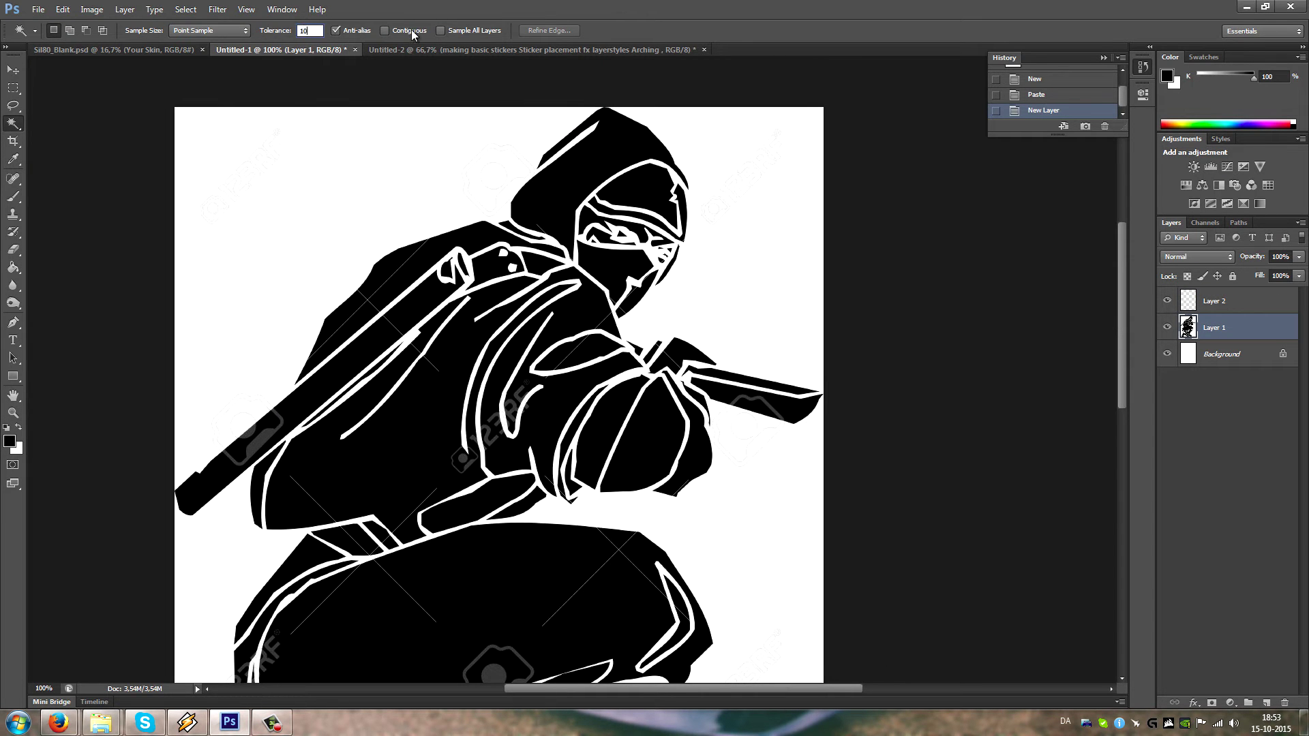
pyautogui.moveTo(396, 413); pyautogui.dragTo(515, 583)
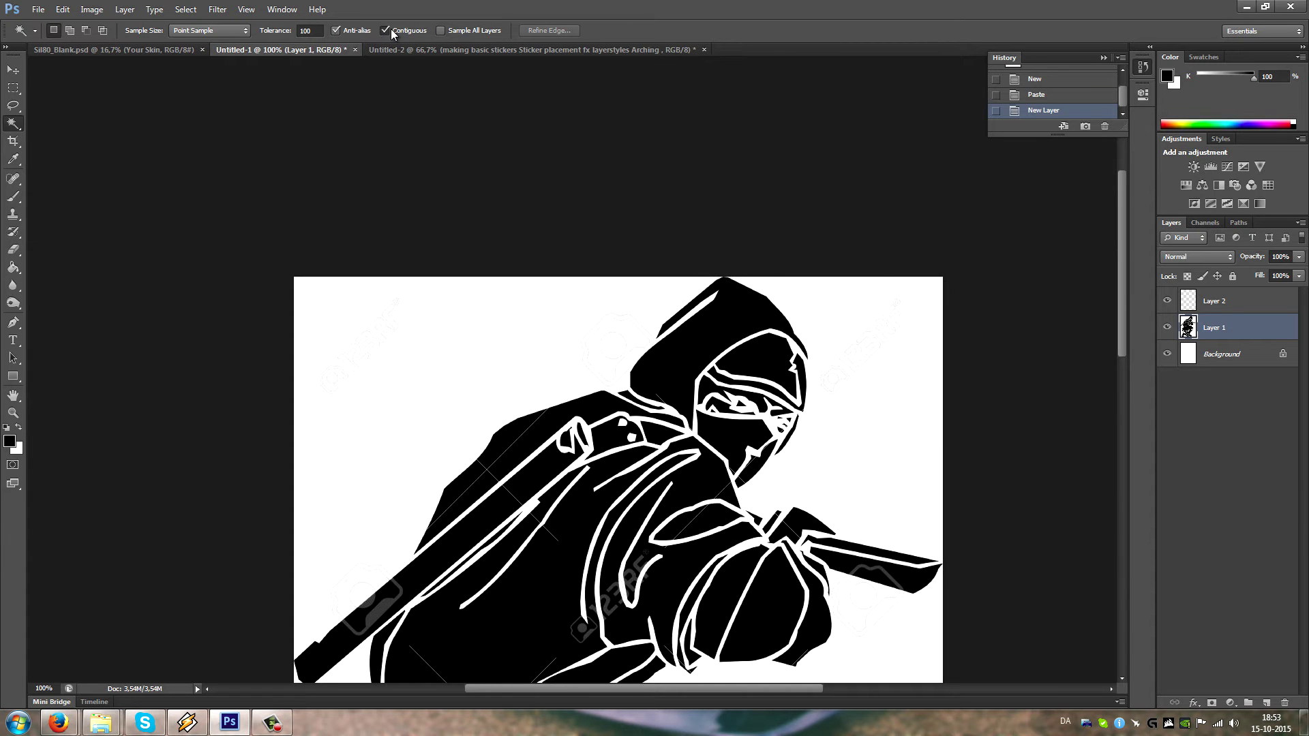
pyautogui.click(753, 373)
pyautogui.scroll(-5, 589, 626)
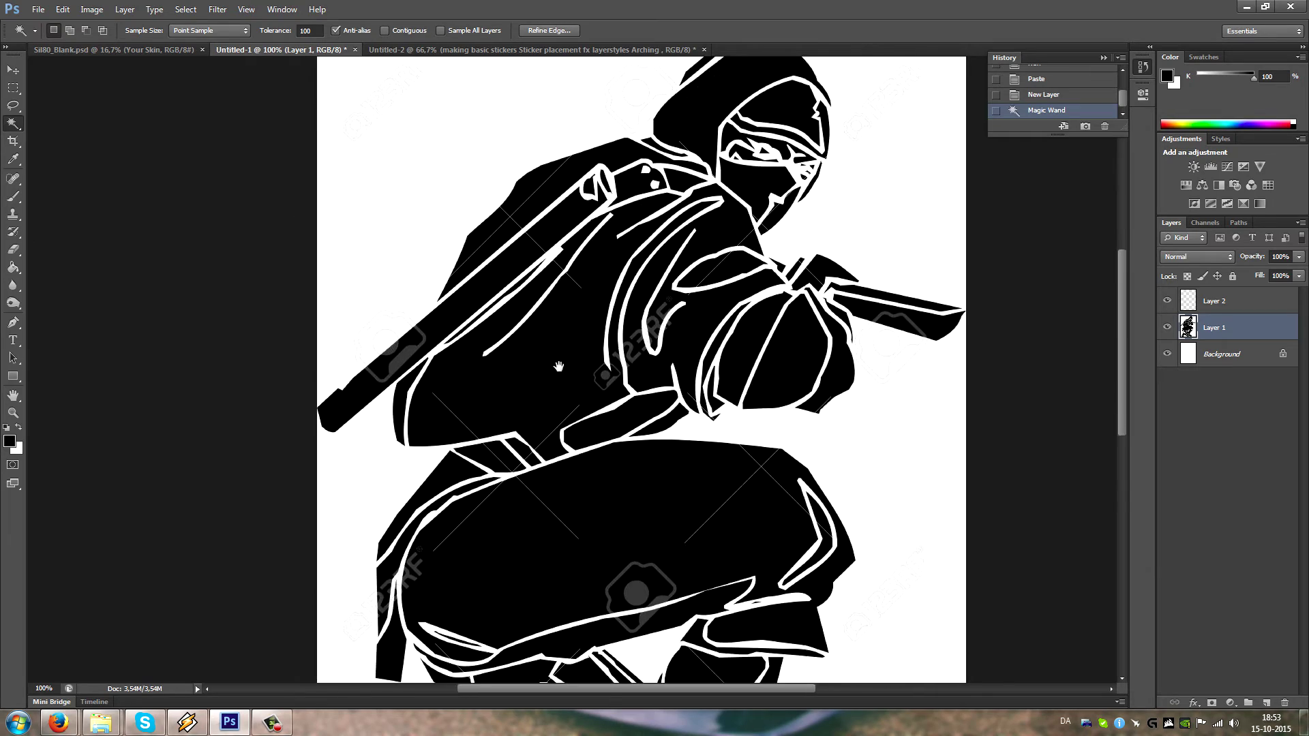
pyautogui.moveTo(588, 625); pyautogui.dragTo(529, 407)
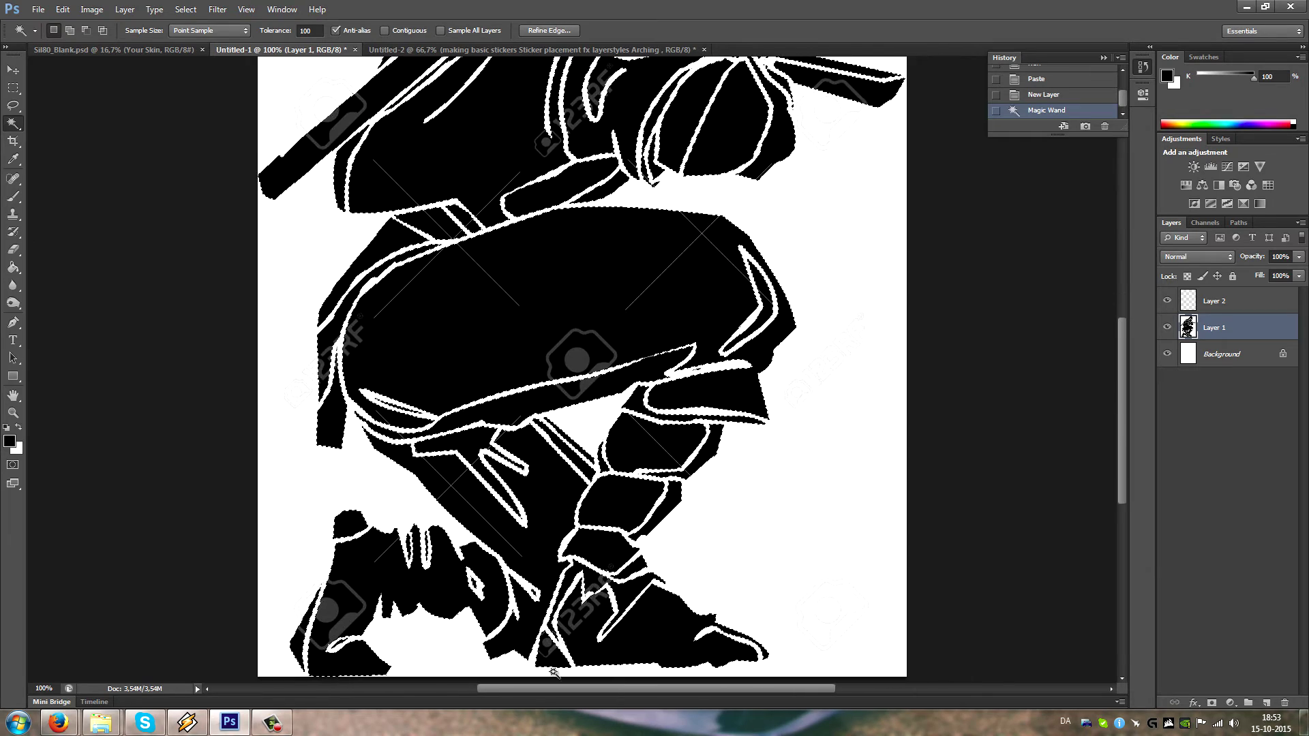
pyautogui.scroll(8, 545, 314)
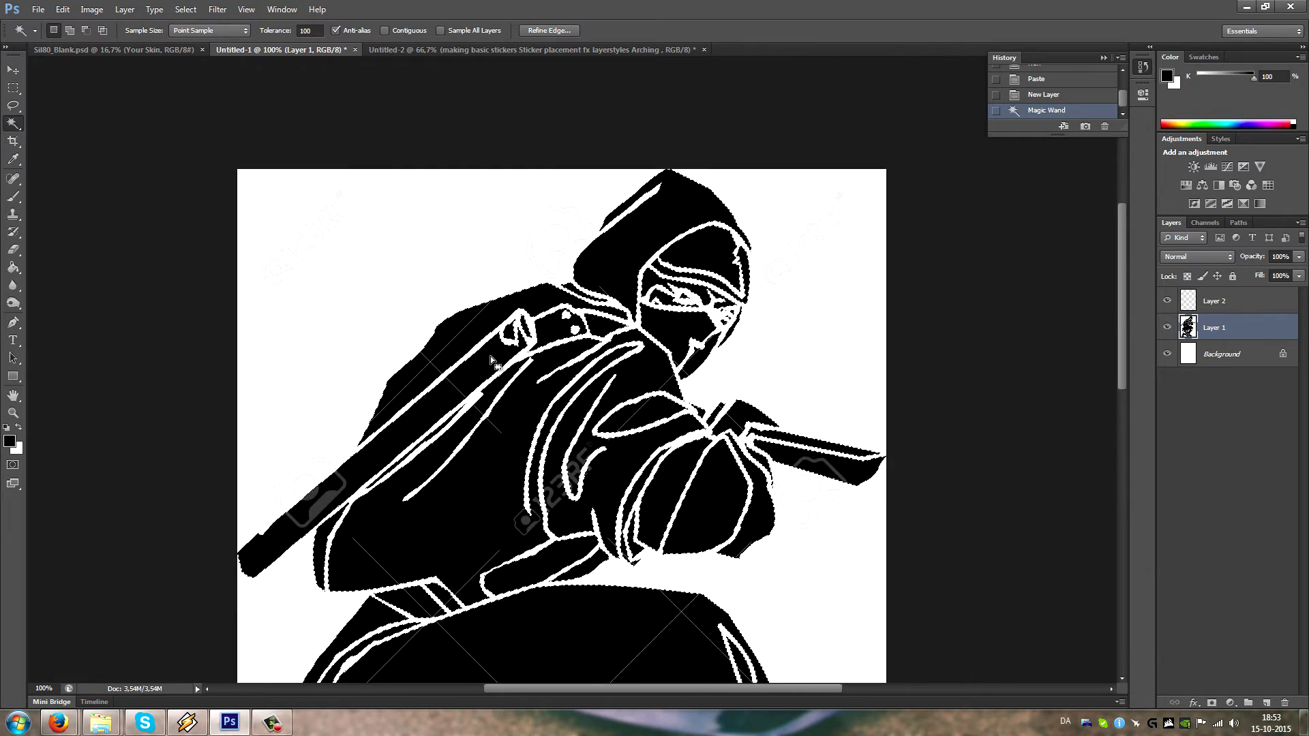
pyautogui.scroll(-9, 529, 344)
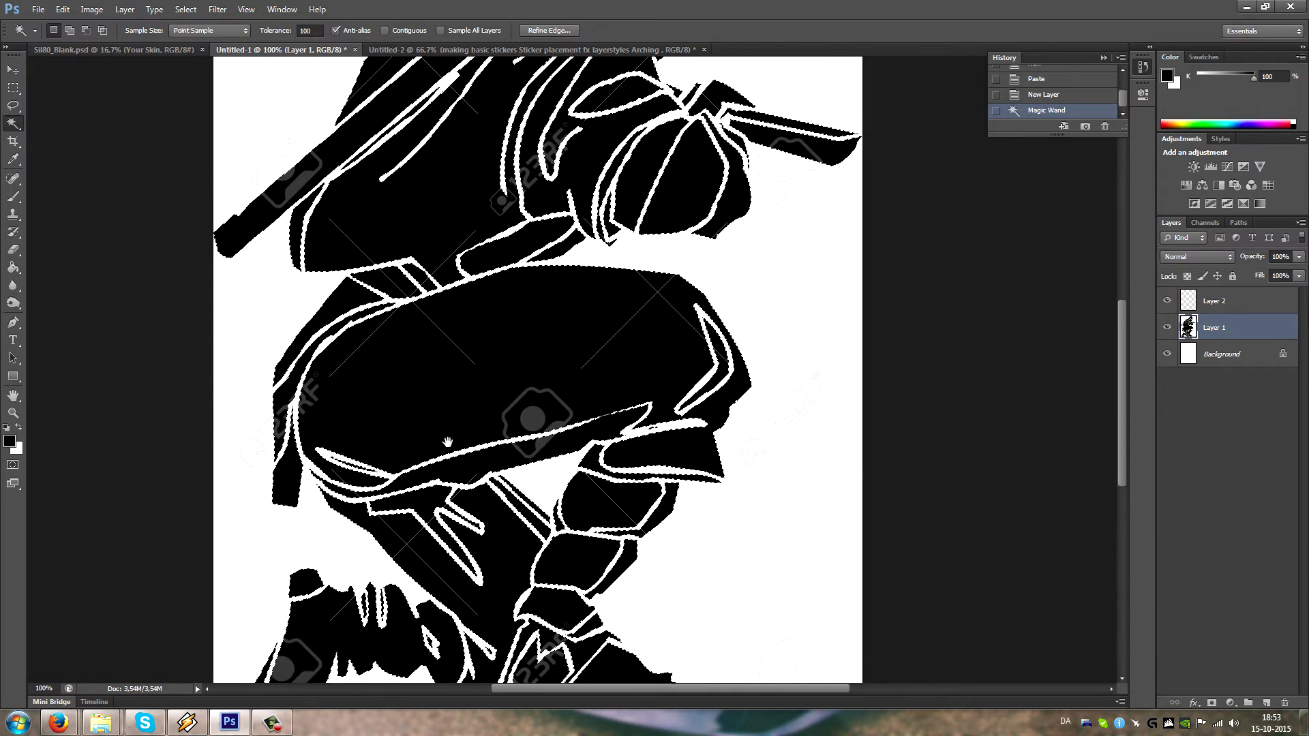
pyautogui.scroll(-1, 450, 345)
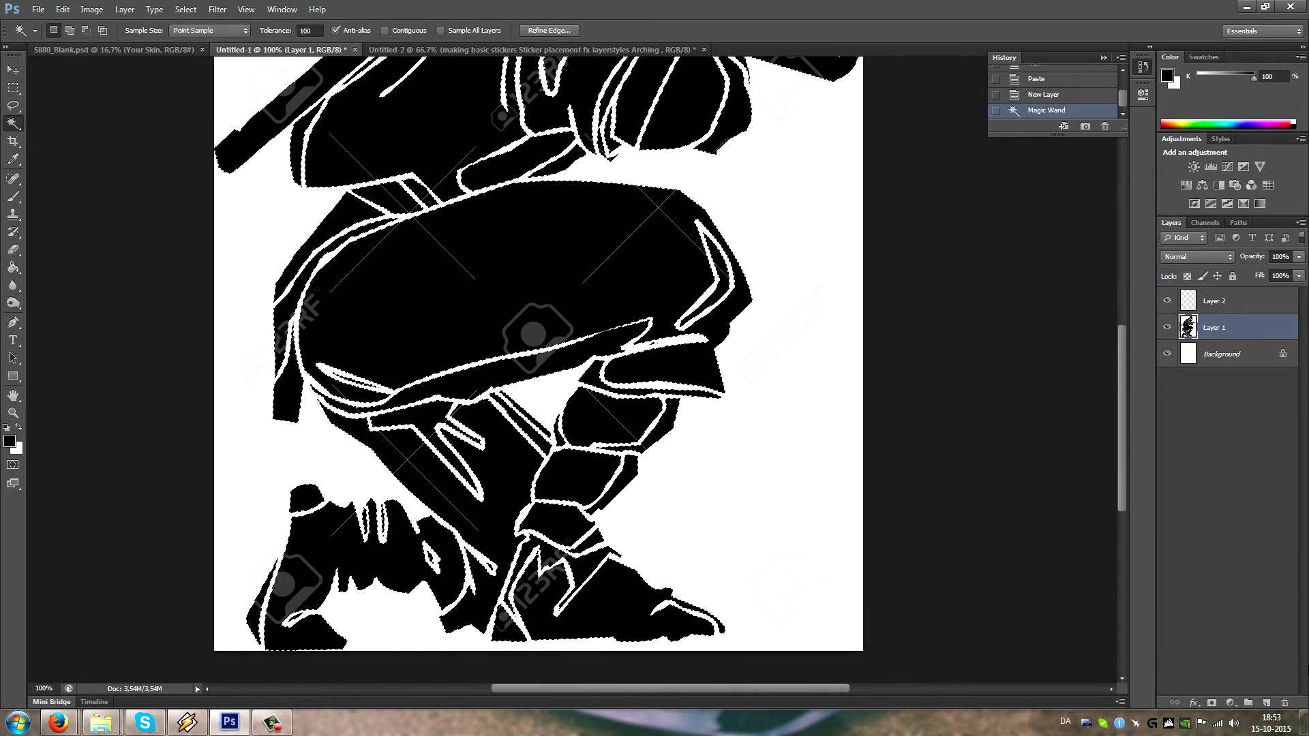
pyautogui.click(1266, 703)
pyautogui.rightClick(1225, 330)
pyautogui.click(1152, 296)
# - Fill the selection on Layer 2 with the foreground color in Normal mode at 100% opacity, and deselect
pyautogui.click(1217, 307)
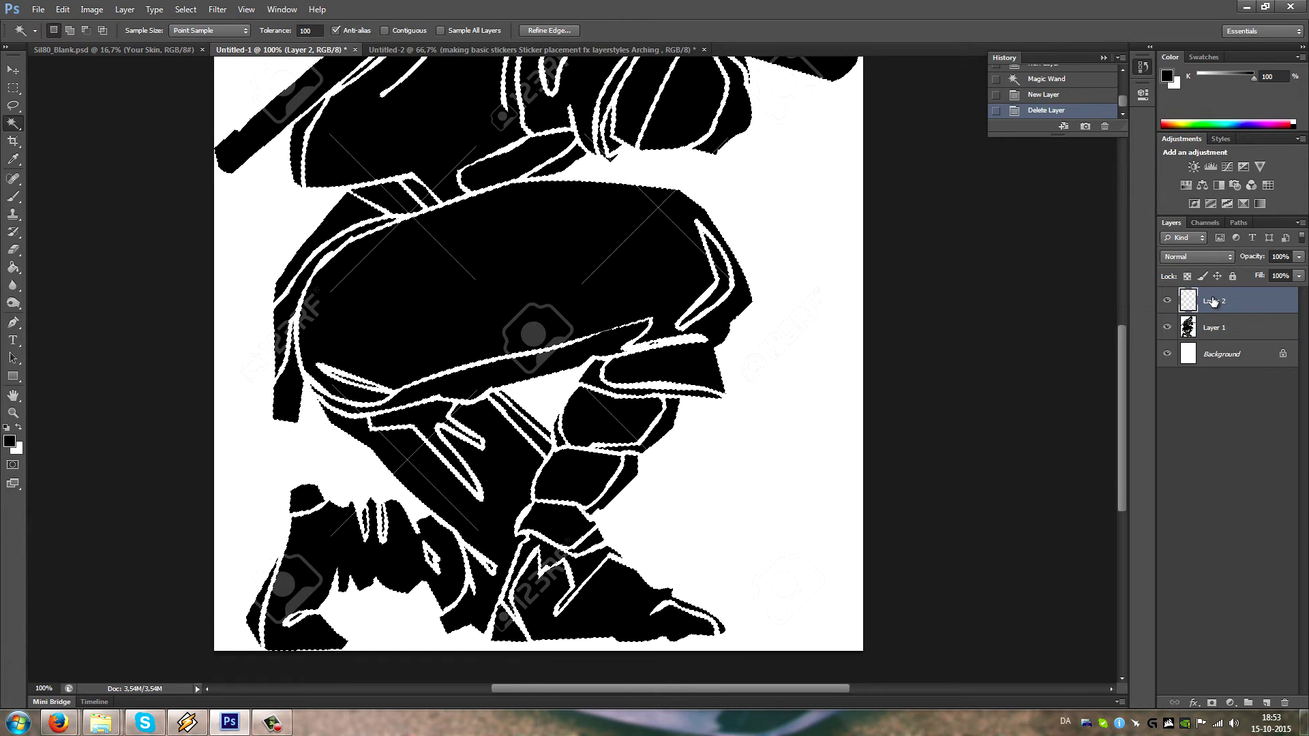
pyautogui.moveTo(592, 244); pyautogui.dragTo(546, 702)
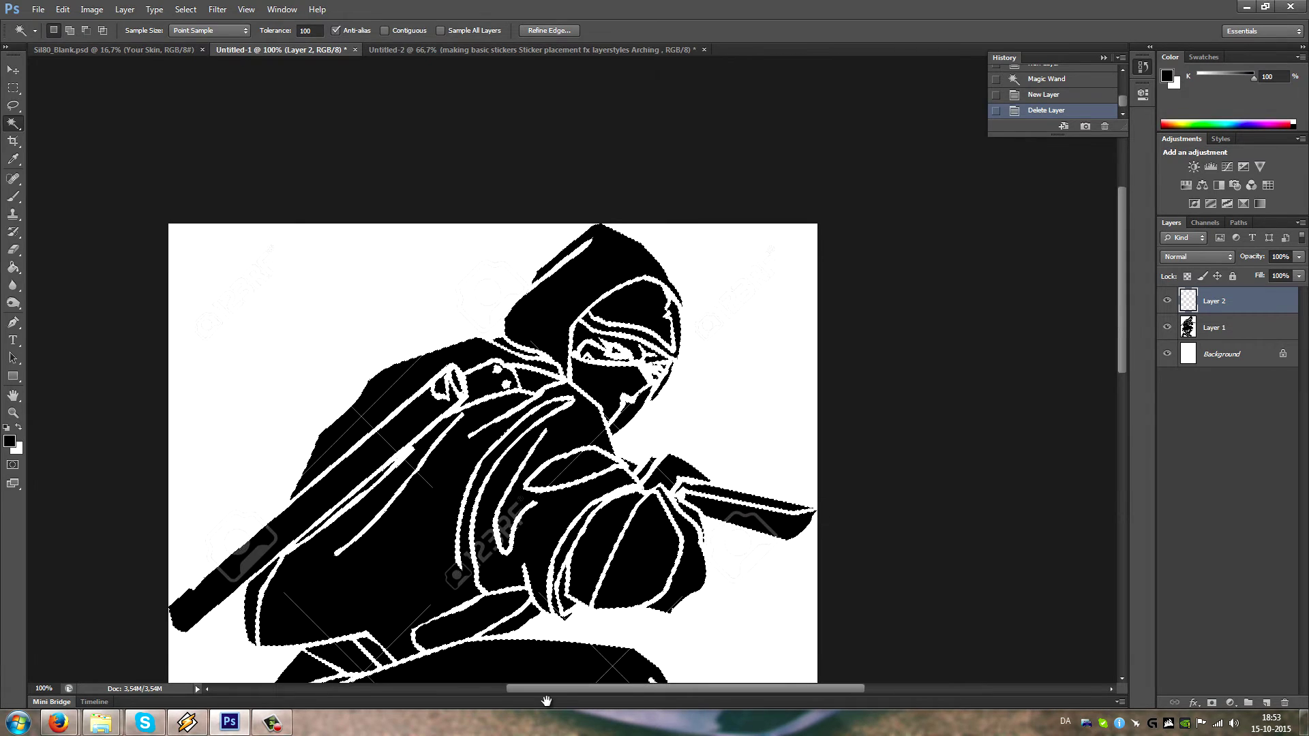
pyautogui.click(13, 88)
pyautogui.rightClick(439, 400)
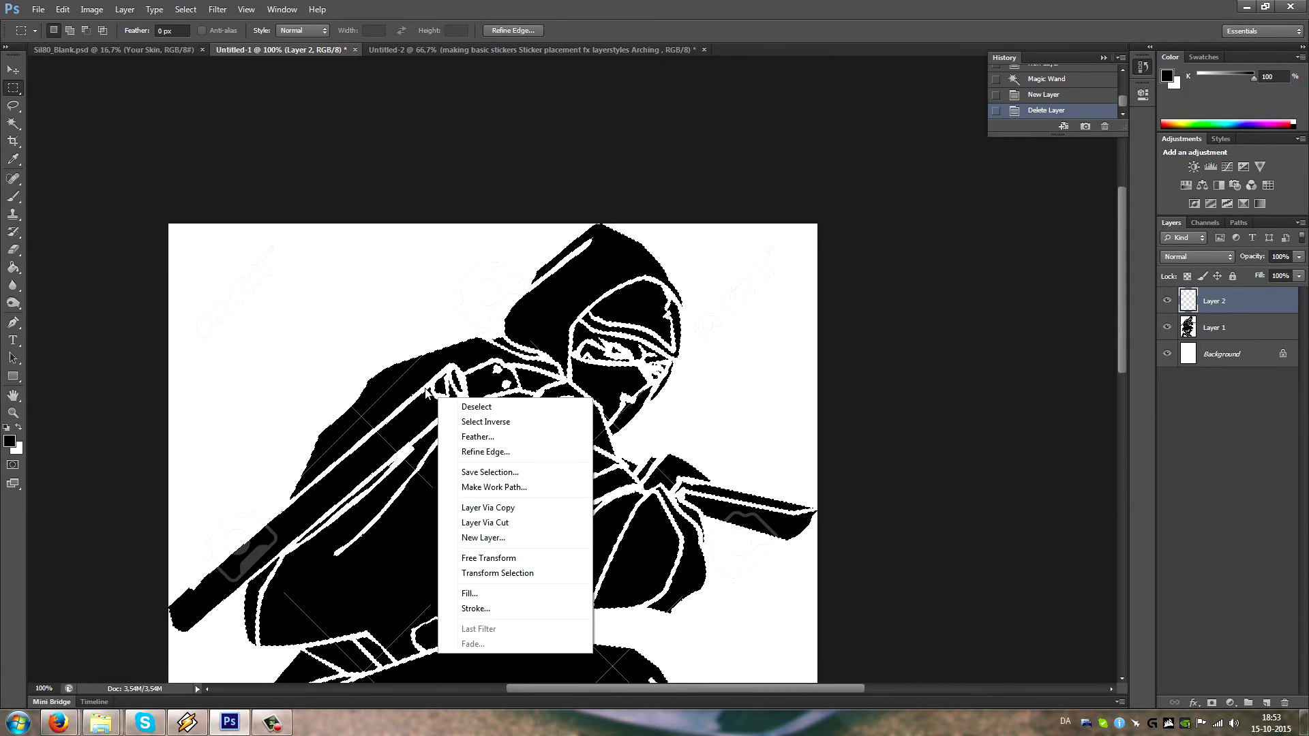
pyautogui.click(470, 594)
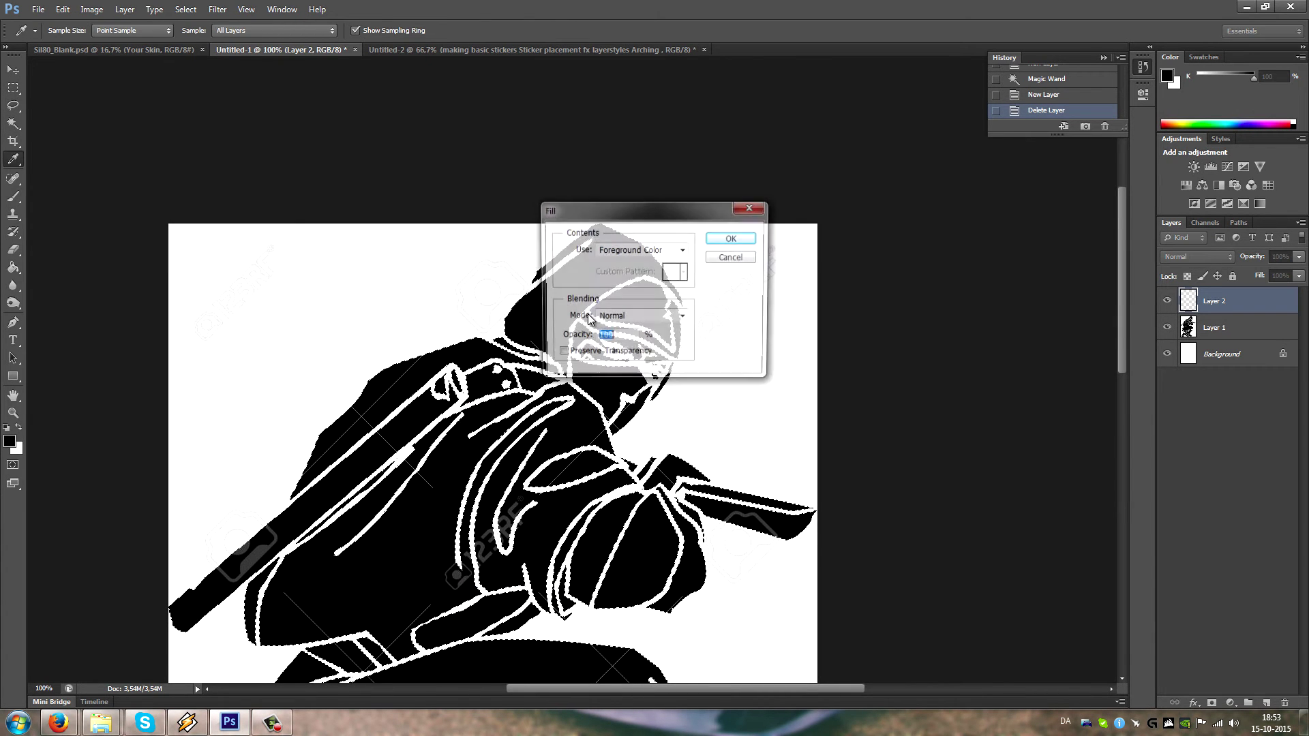
pyautogui.click(730, 240)
pyautogui.hotkey('ctrl', 'd')
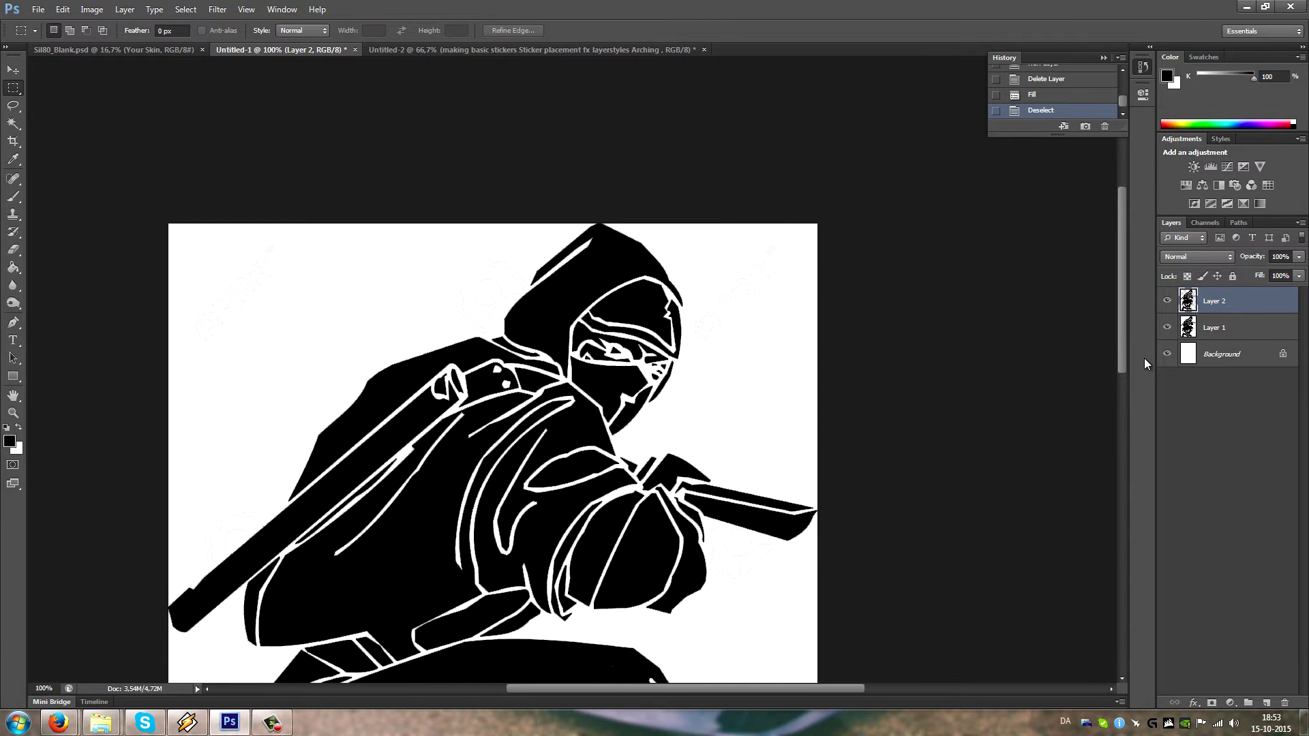
# - Hide Layer 1 and the Background, and examine the filled ninja's edges and black areas for watermark traces
pyautogui.click(1166, 354)
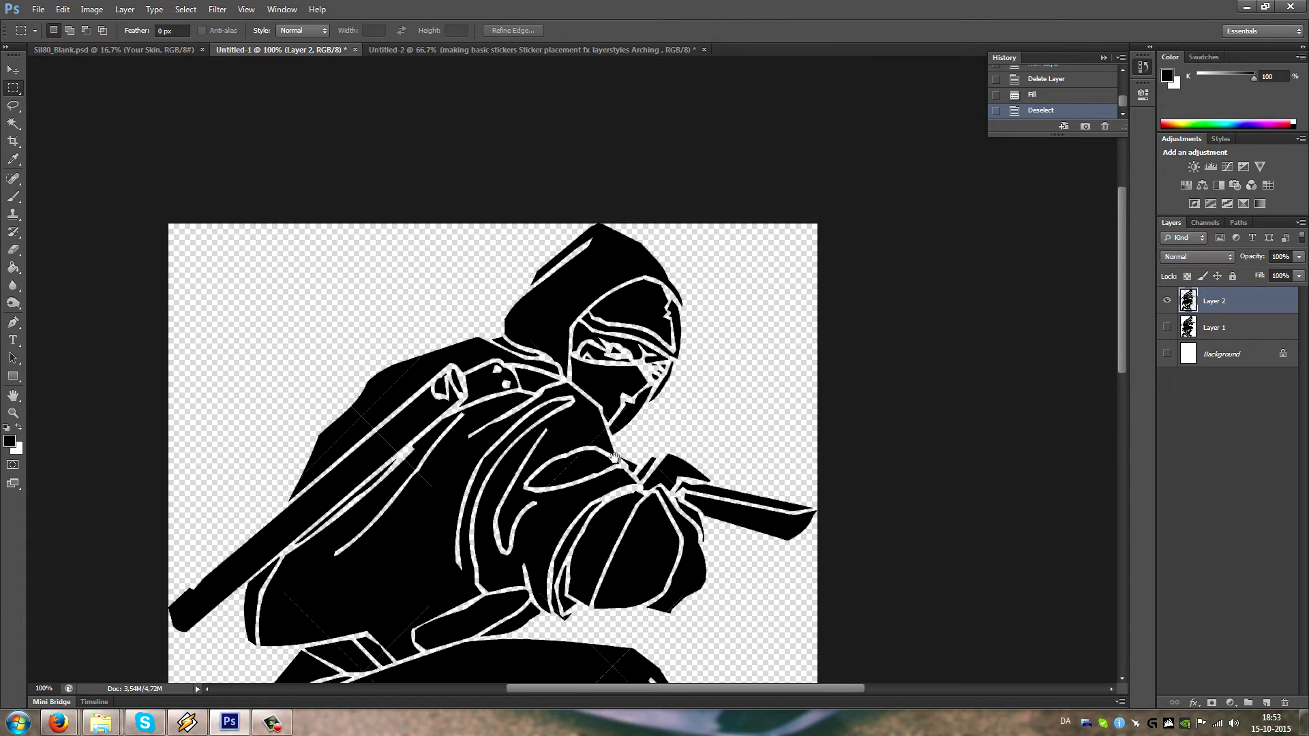
pyautogui.scroll(-10, 532, 284)
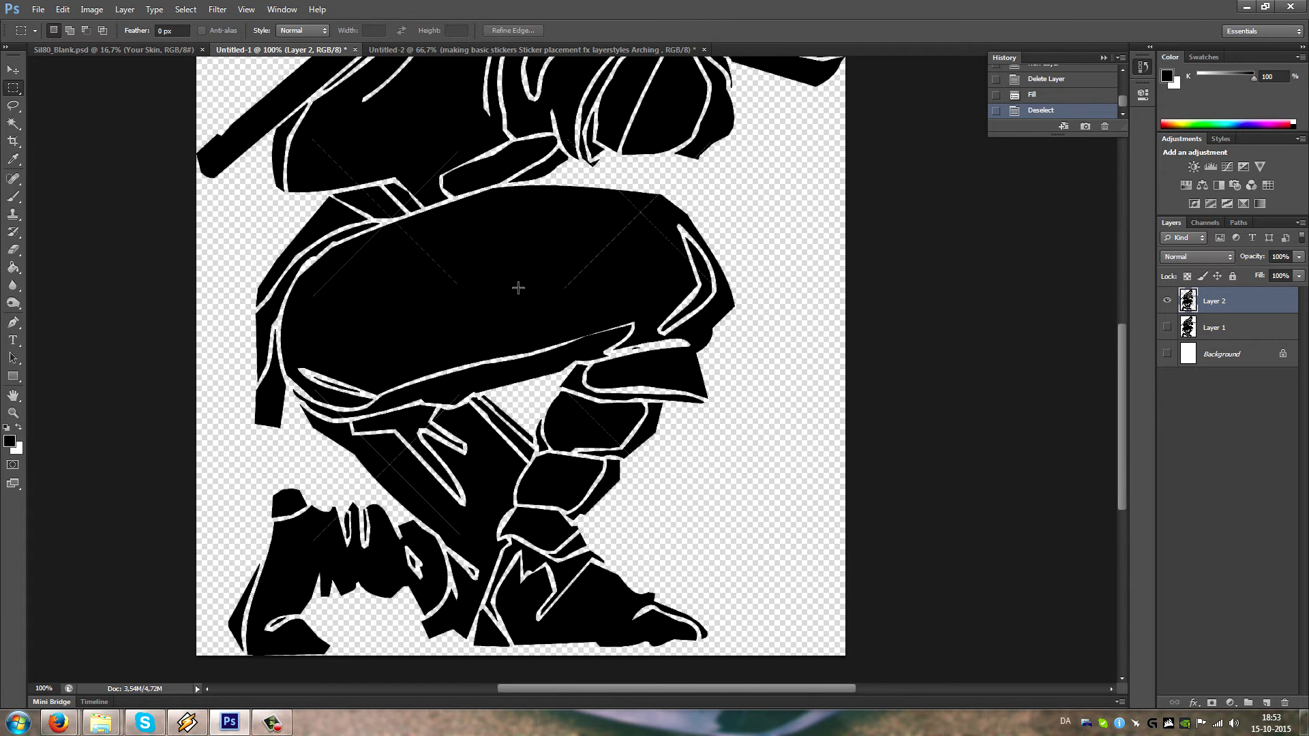
pyautogui.click(13, 413)
pyautogui.moveTo(423, 347); pyautogui.dragTo(553, 385)
pyautogui.moveTo(1050, 617); pyautogui.dragTo(619, 153)
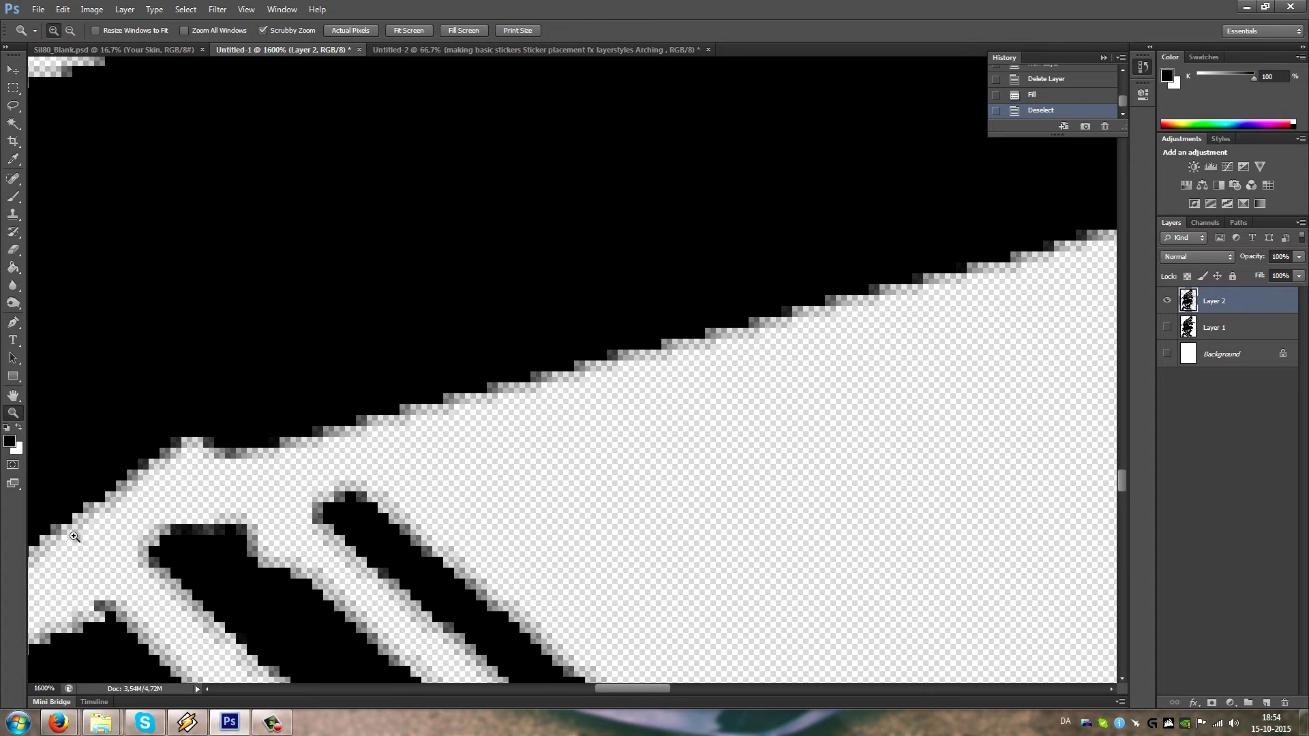
pyautogui.moveTo(1005, 230); pyautogui.dragTo(623, 447)
pyautogui.moveTo(844, 389); pyautogui.dragTo(409, 477)
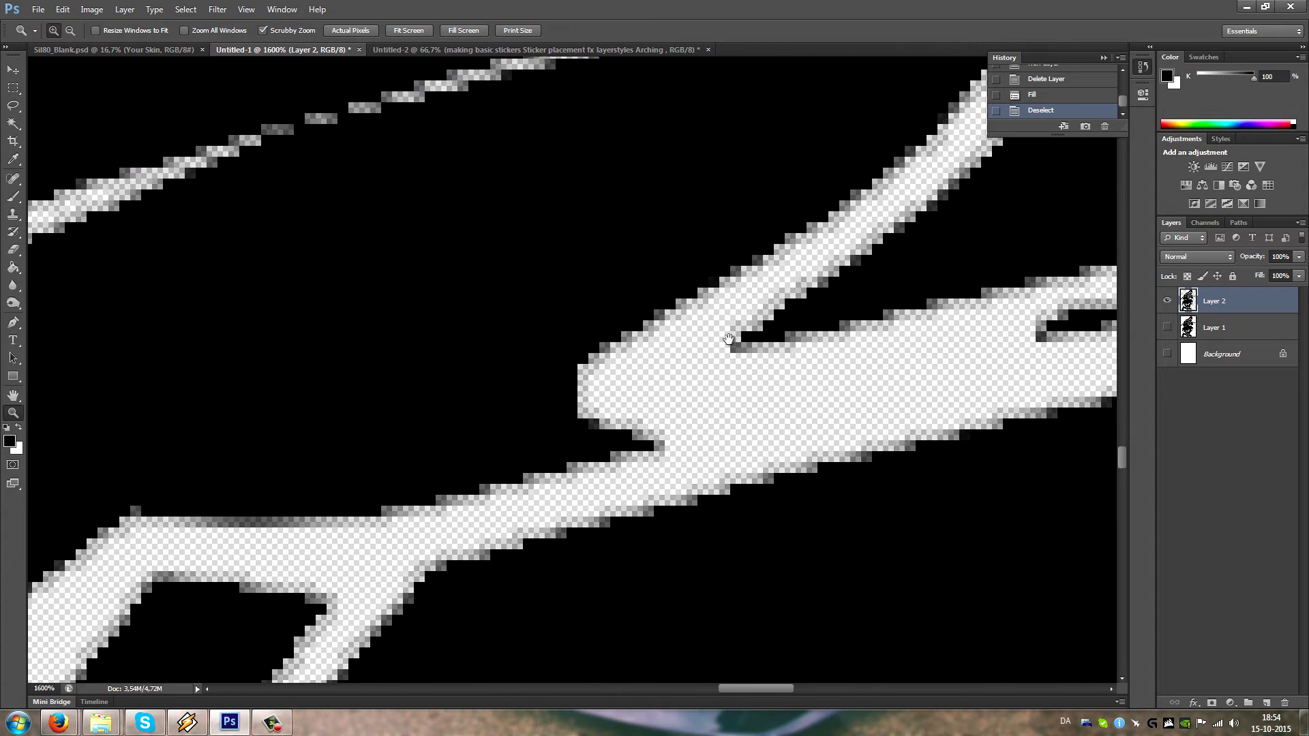
pyautogui.moveTo(809, 286); pyautogui.dragTo(628, 400)
pyautogui.keyDown('alt'); pyautogui.click(549, 375); pyautogui.keyUp('alt')
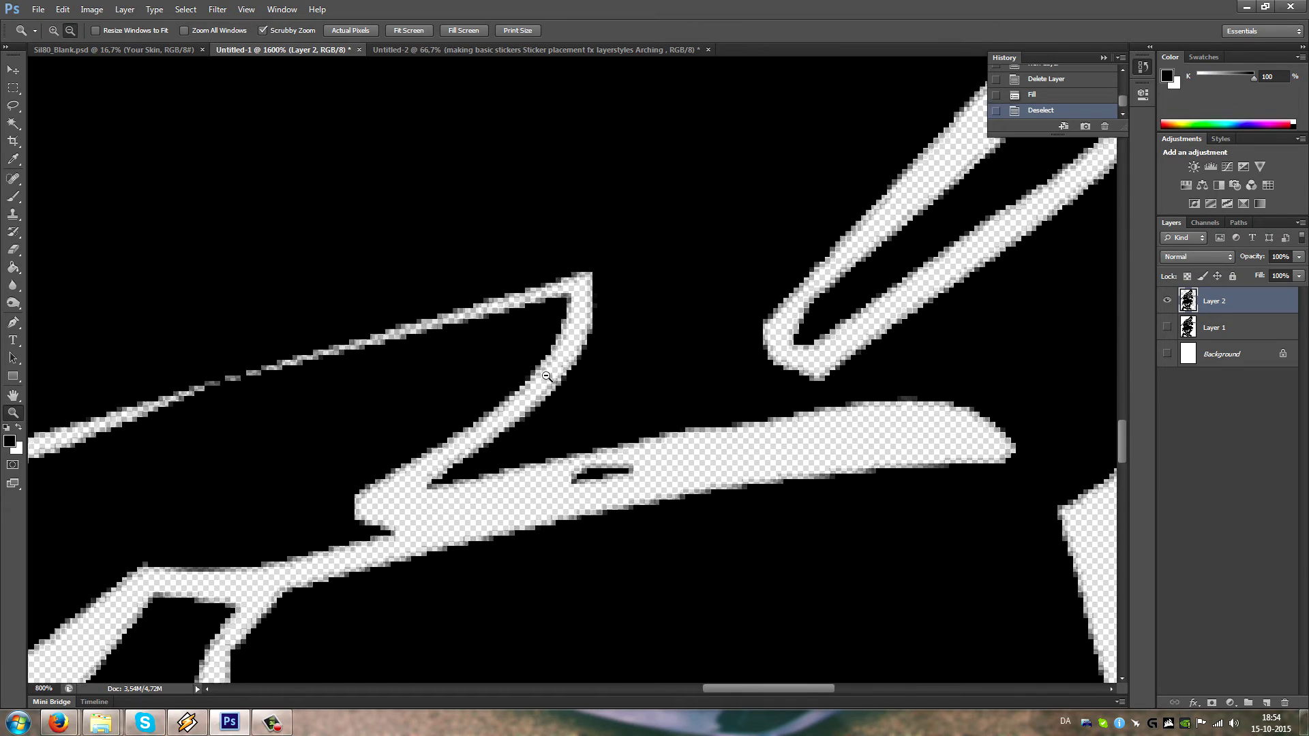
pyautogui.keyDown('alt'); pyautogui.click(546, 376); pyautogui.keyUp('alt')
pyautogui.keyDown('alt'); pyautogui.click(552, 384); pyautogui.keyUp('alt')
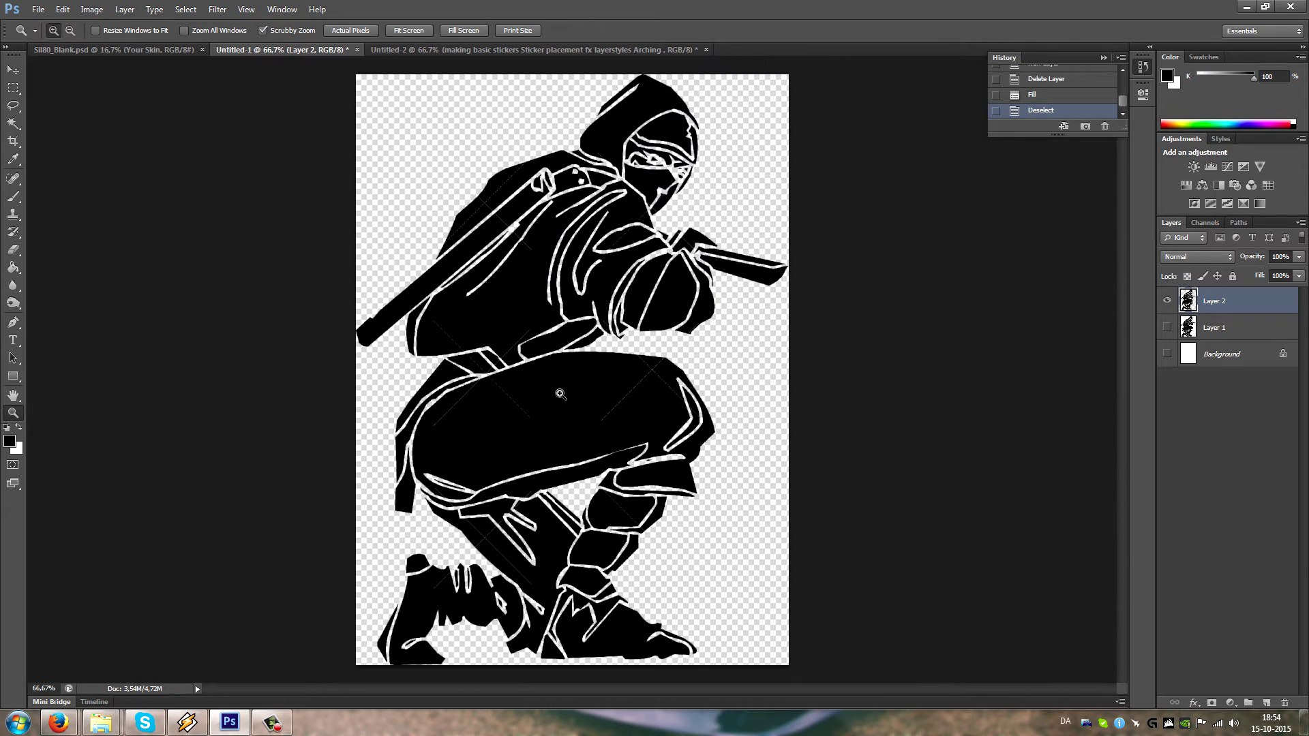
pyautogui.click(474, 347)
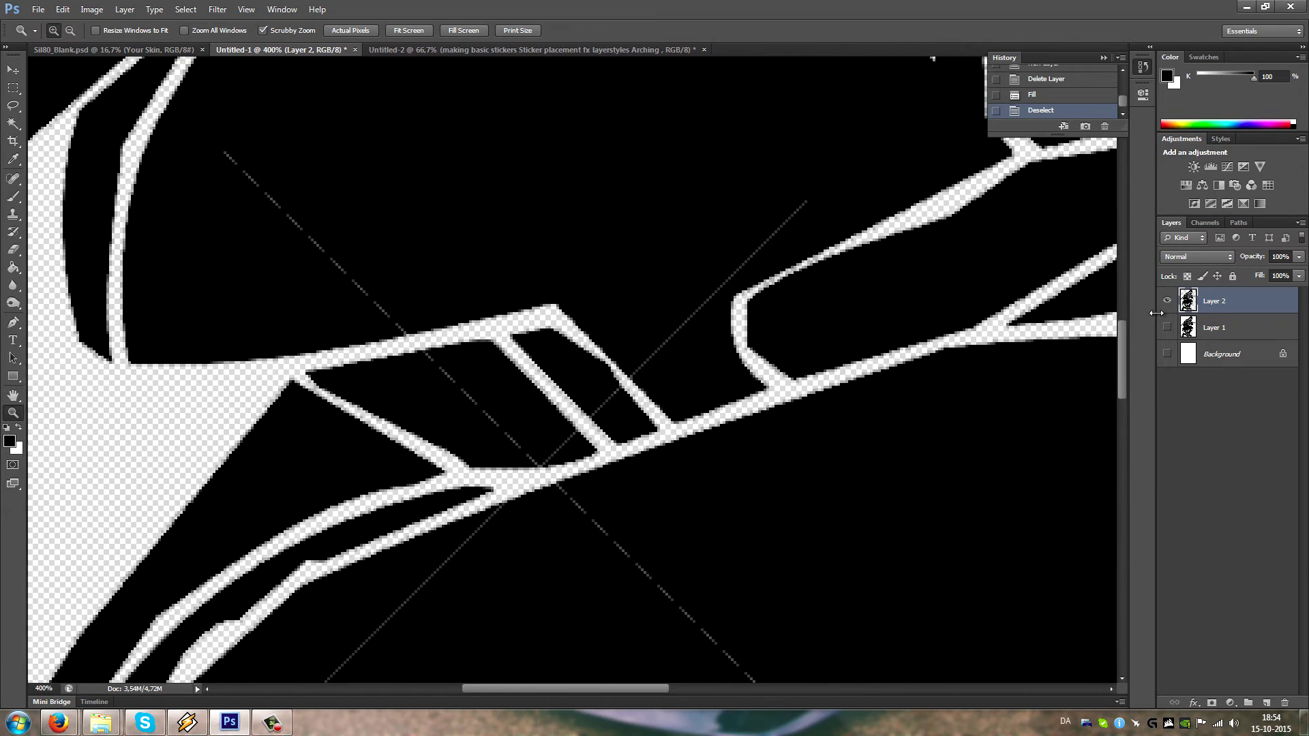
pyautogui.click(522, 430)
pyautogui.moveTo(349, 228); pyautogui.dragTo(509, 485)
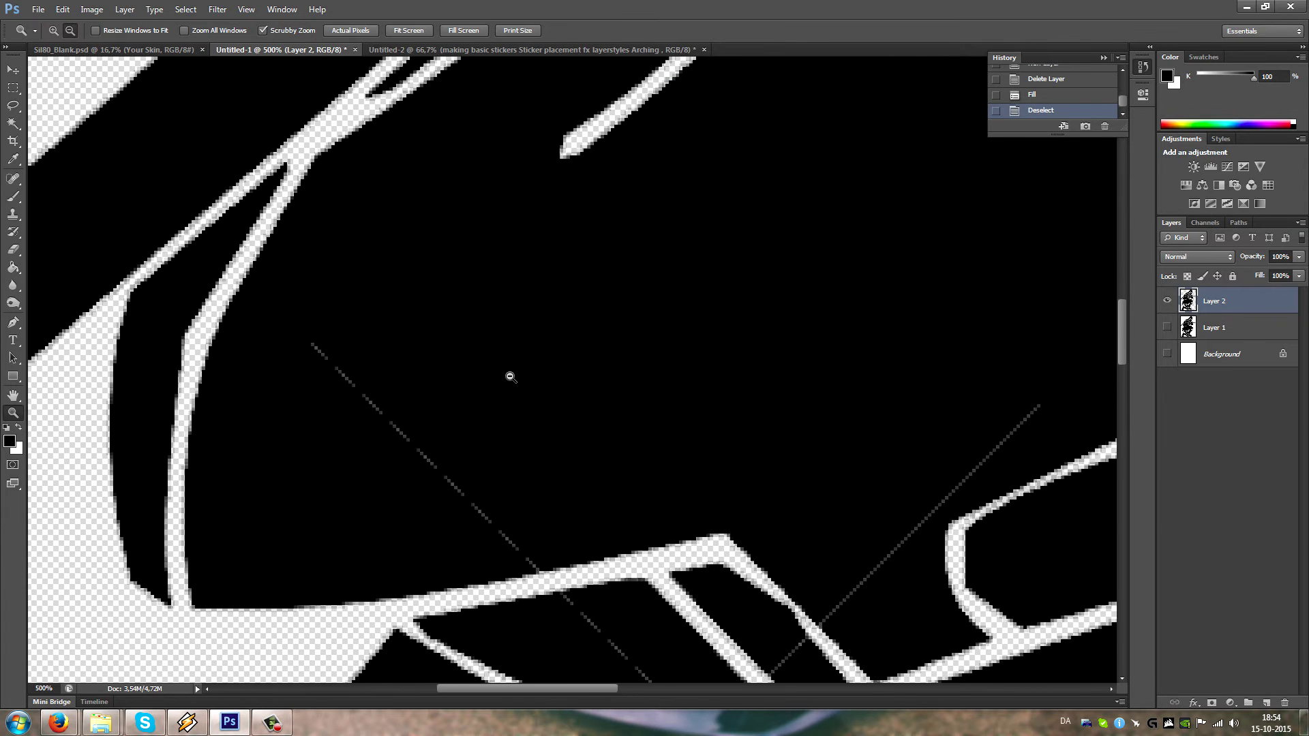
pyautogui.keyDown('alt'); pyautogui.click(511, 377); pyautogui.keyUp('alt')
pyautogui.keyDown('alt'); pyautogui.click(510, 376); pyautogui.keyUp('alt')
pyautogui.keyDown('alt'); pyautogui.click(510, 377); pyautogui.keyUp('alt')
# - Delete the filled Layer 2
pyautogui.rightClick(1230, 305)
pyautogui.click(1125, 298)
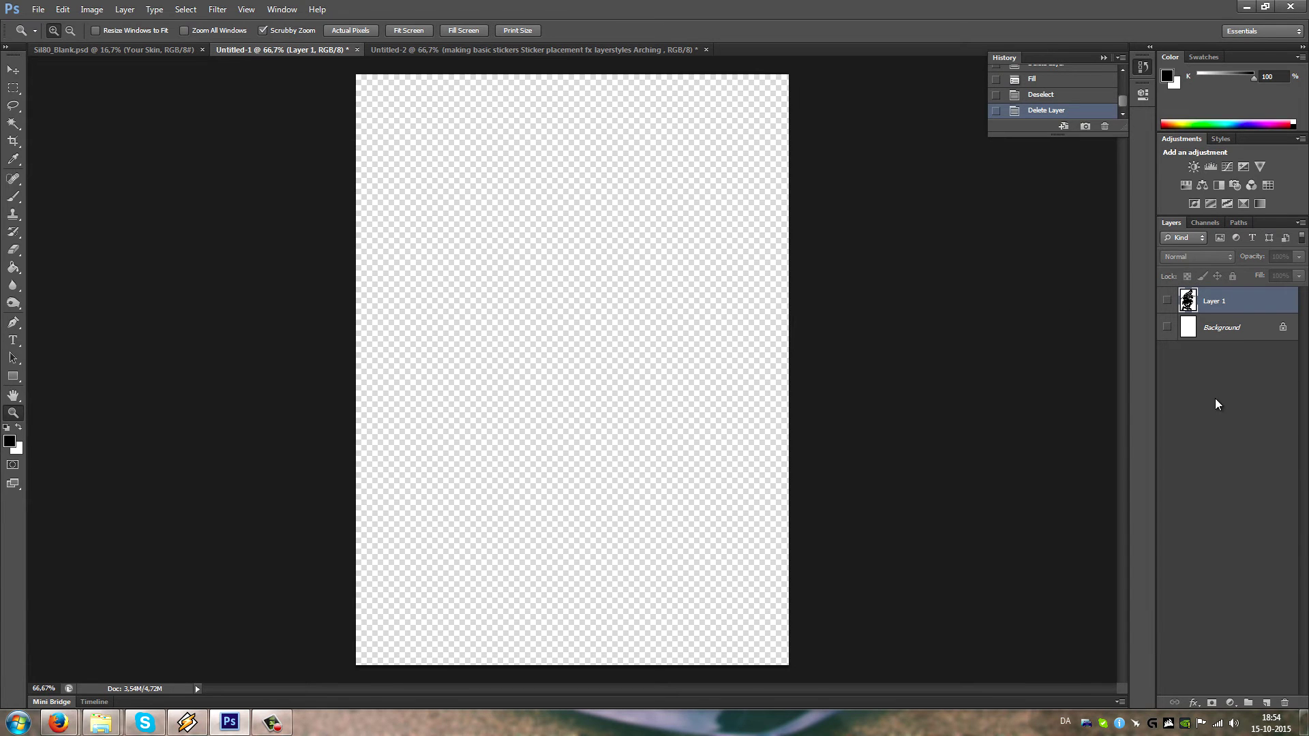
# - Show Layer 1 and reselect the ninja's black areas with the Magic Wand, adding a second sample to the selection
pyautogui.click(450, 307)
pyautogui.click(449, 306)
pyautogui.click(449, 307)
pyautogui.click(450, 307)
pyautogui.click(18, 122)
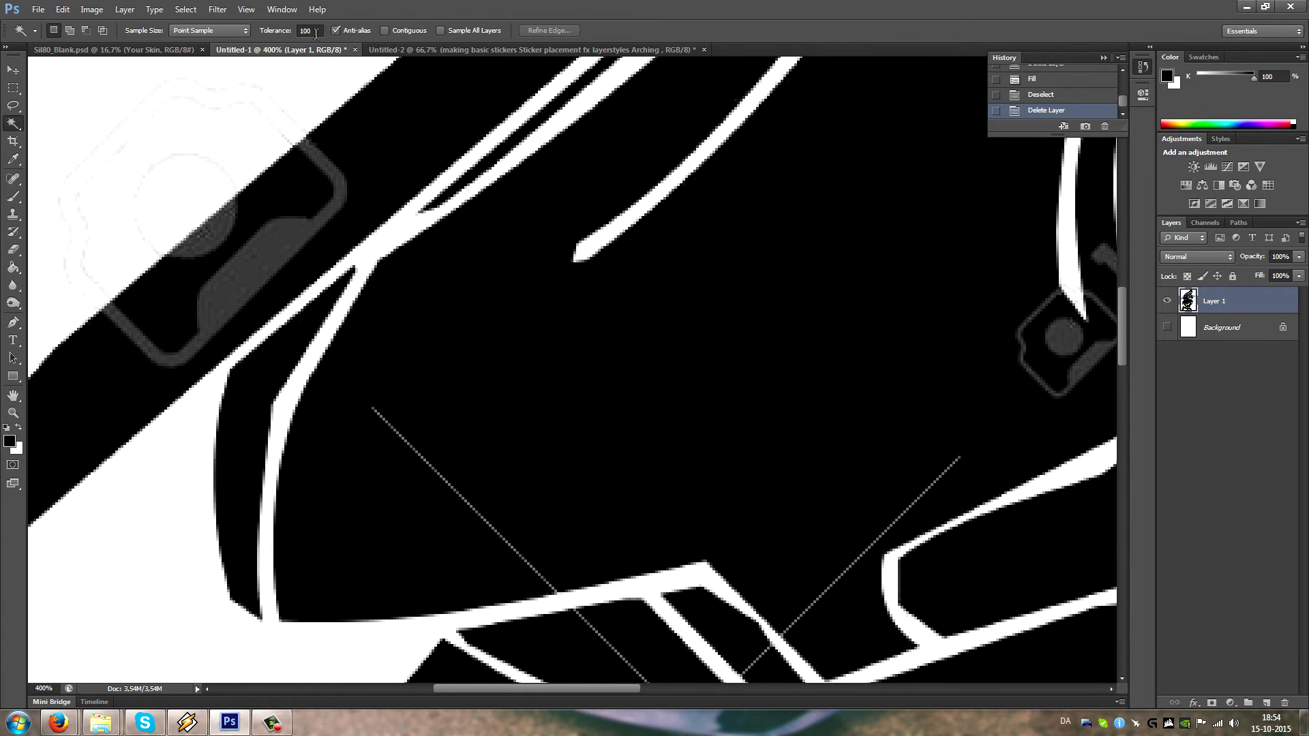
pyautogui.click(436, 389)
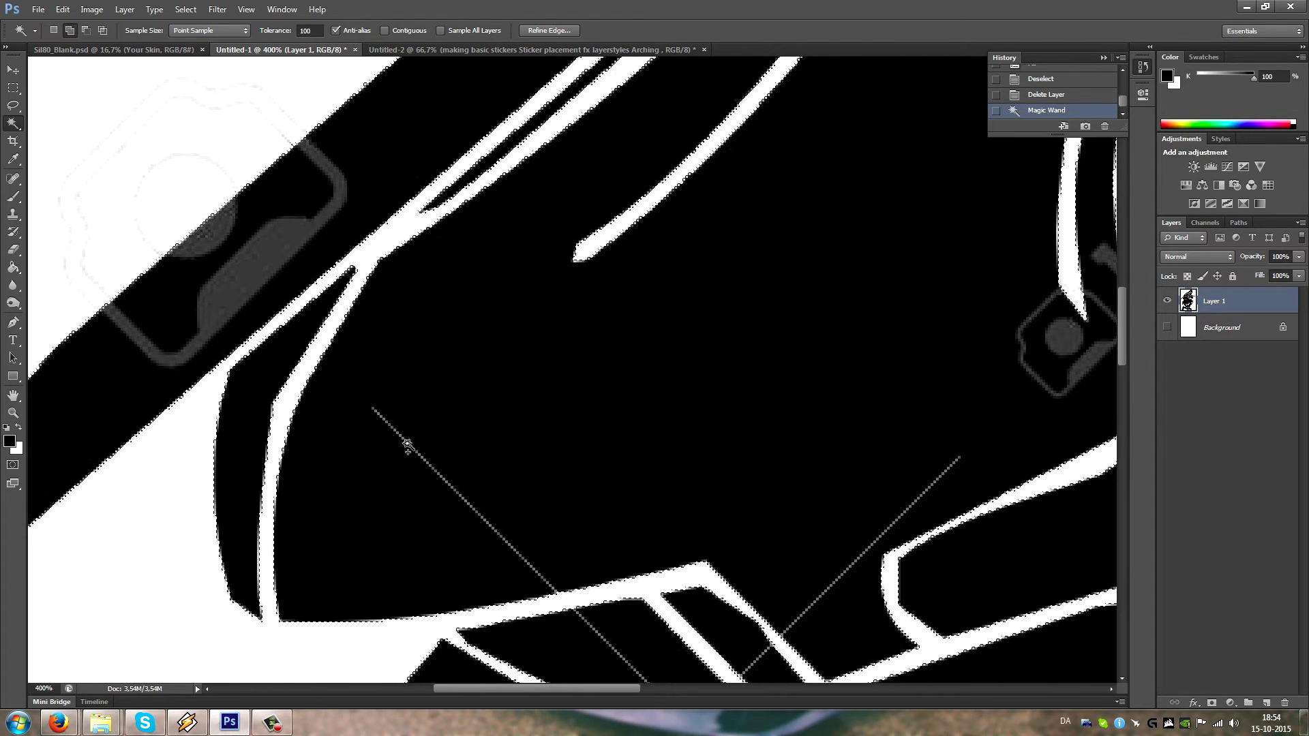
pyautogui.moveTo(655, 510); pyautogui.dragTo(505, 116)
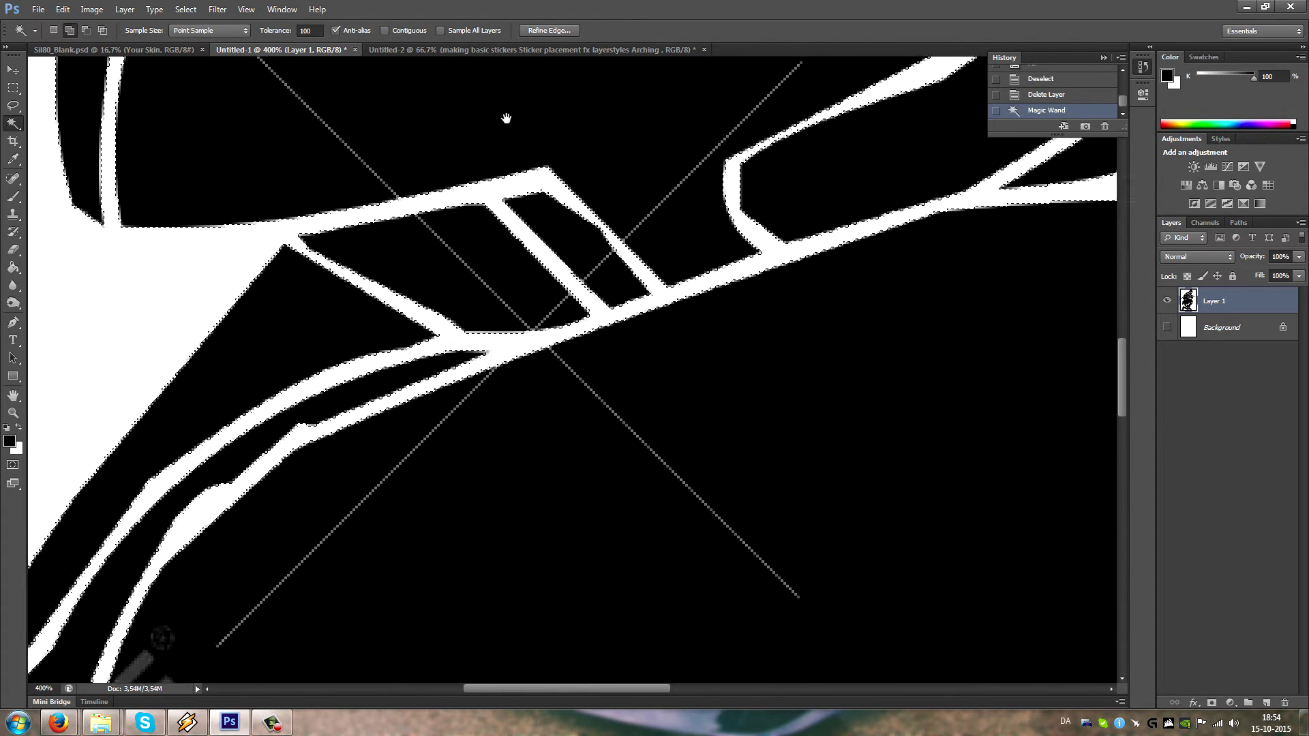
pyautogui.click(588, 464)
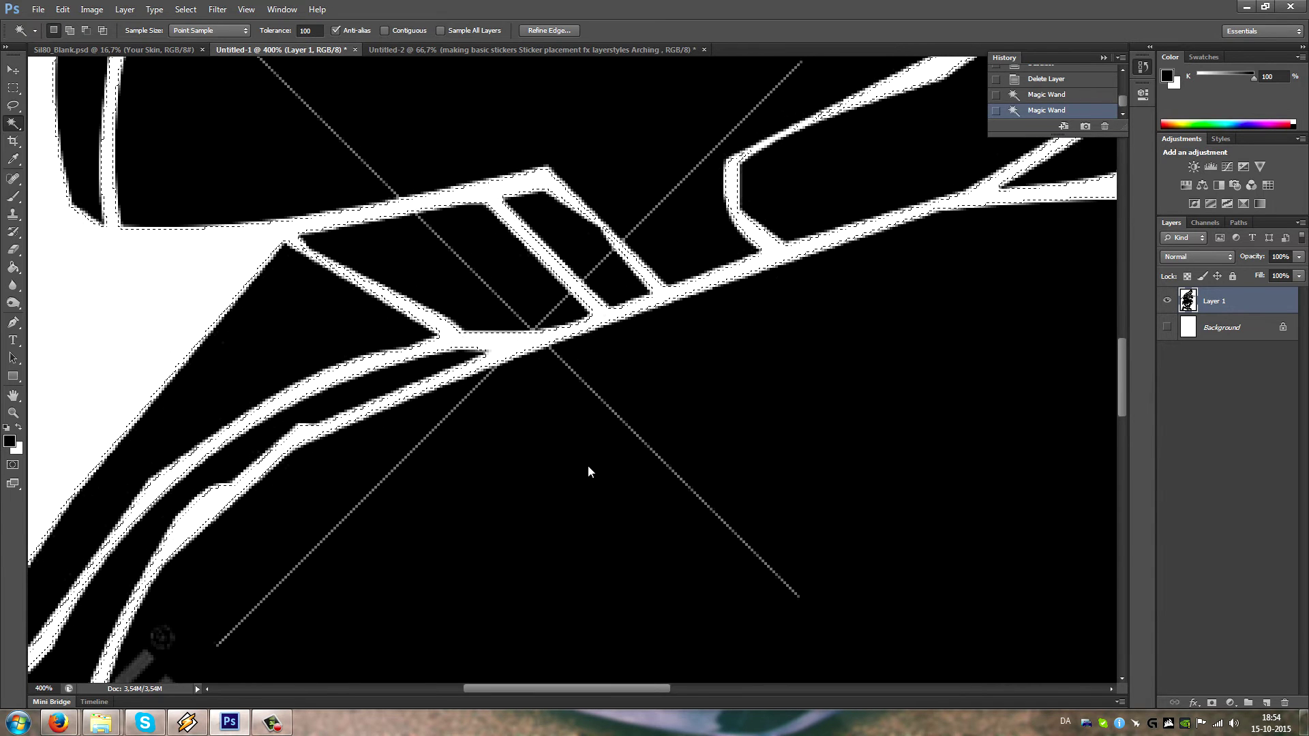
# - Add a new layer above Layer 1 and fill the ninja selection on it
pyautogui.click(1266, 703)
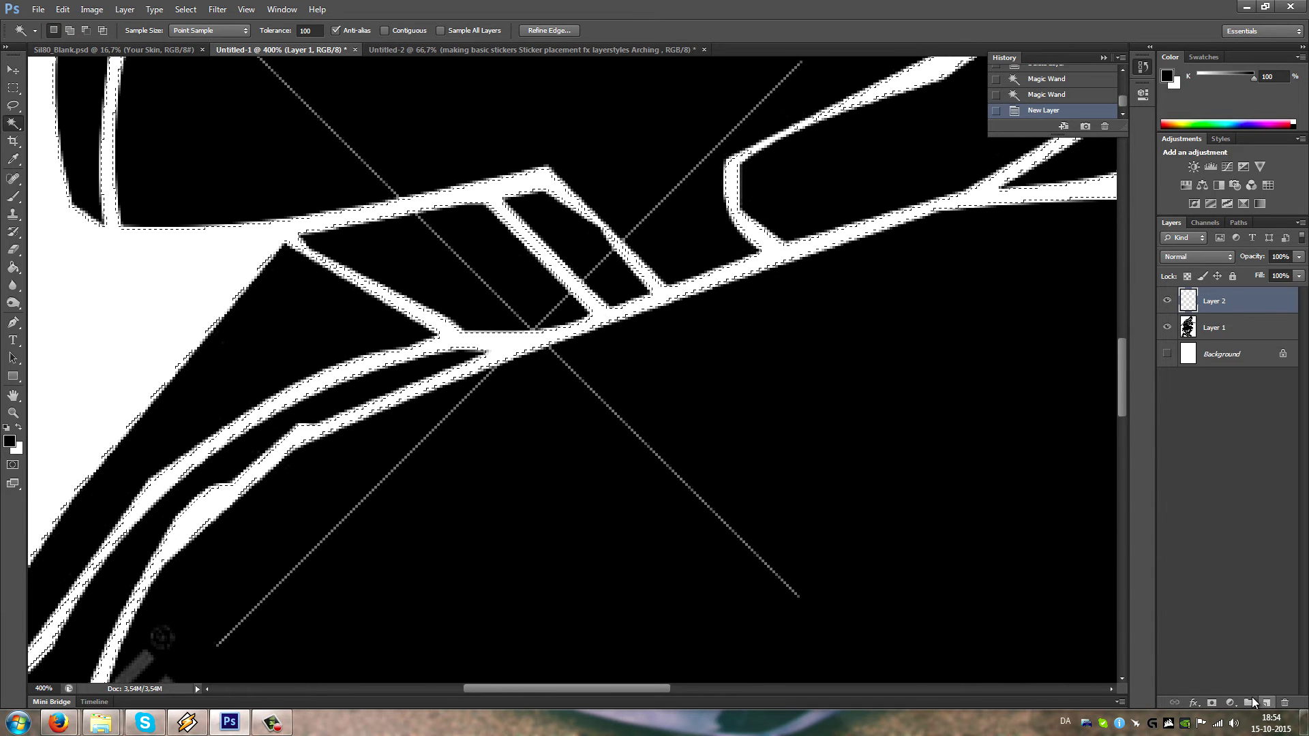
pyautogui.press('m')
pyautogui.rightClick(375, 225)
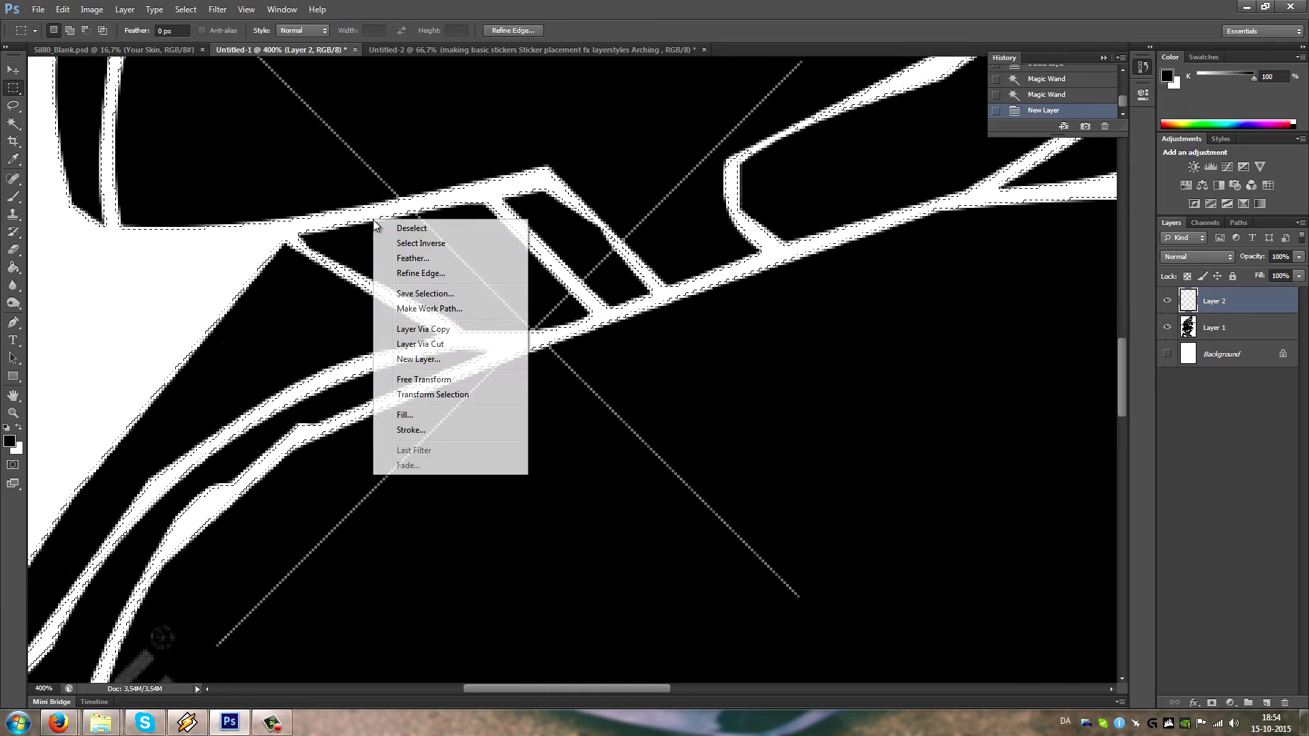
pyautogui.click(407, 415)
pyautogui.press('Return')
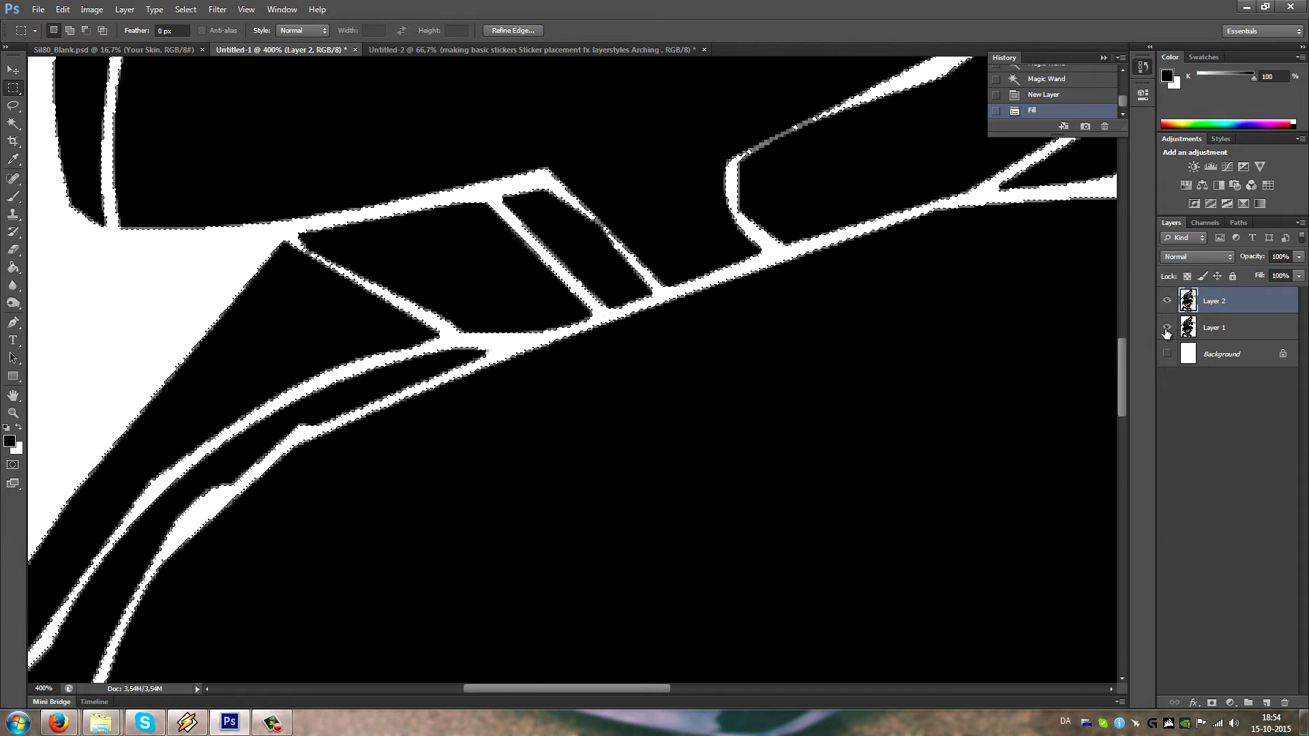
# - Hide Layer 1, deselect, and examine the filled ninja's edges and black areas up close for leftover watermark lines
pyautogui.click(1167, 328)
pyautogui.hotkey('ctrl', 'd')
pyautogui.click(12, 412)
pyautogui.keyDown('alt'); pyautogui.click(501, 395); pyautogui.keyUp('alt')
pyautogui.keyDown('alt'); pyautogui.click(505, 395); pyautogui.keyUp('alt')
pyautogui.keyDown('alt'); pyautogui.click(506, 394); pyautogui.keyUp('alt')
pyautogui.keyDown('alt'); pyautogui.click(505, 395); pyautogui.keyUp('alt')
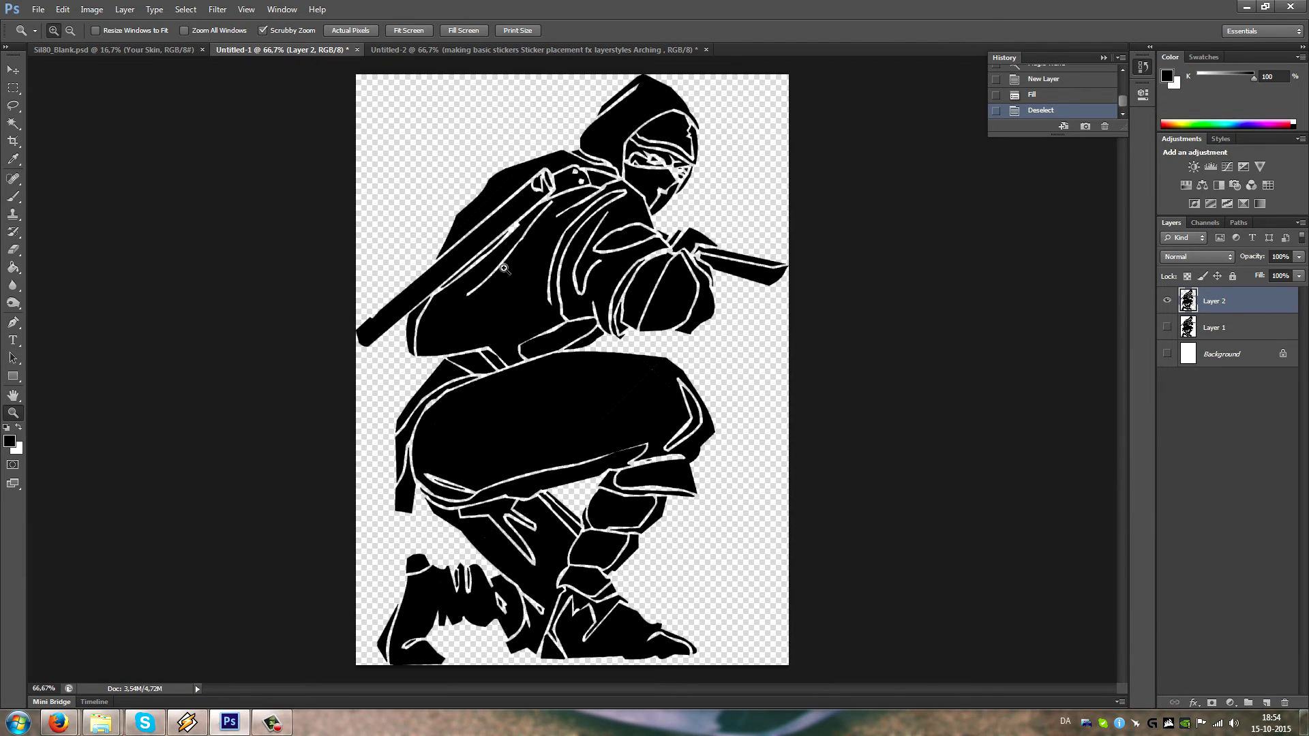
pyautogui.click(559, 211)
pyautogui.click(559, 208)
pyautogui.click(558, 208)
pyautogui.click(559, 208)
pyautogui.moveTo(428, 395); pyautogui.dragTo(522, 644)
pyautogui.moveTo(473, 450); pyautogui.dragTo(564, 105)
pyautogui.moveTo(401, 511); pyautogui.dragTo(653, 139)
pyautogui.moveTo(497, 336); pyautogui.dragTo(508, 268)
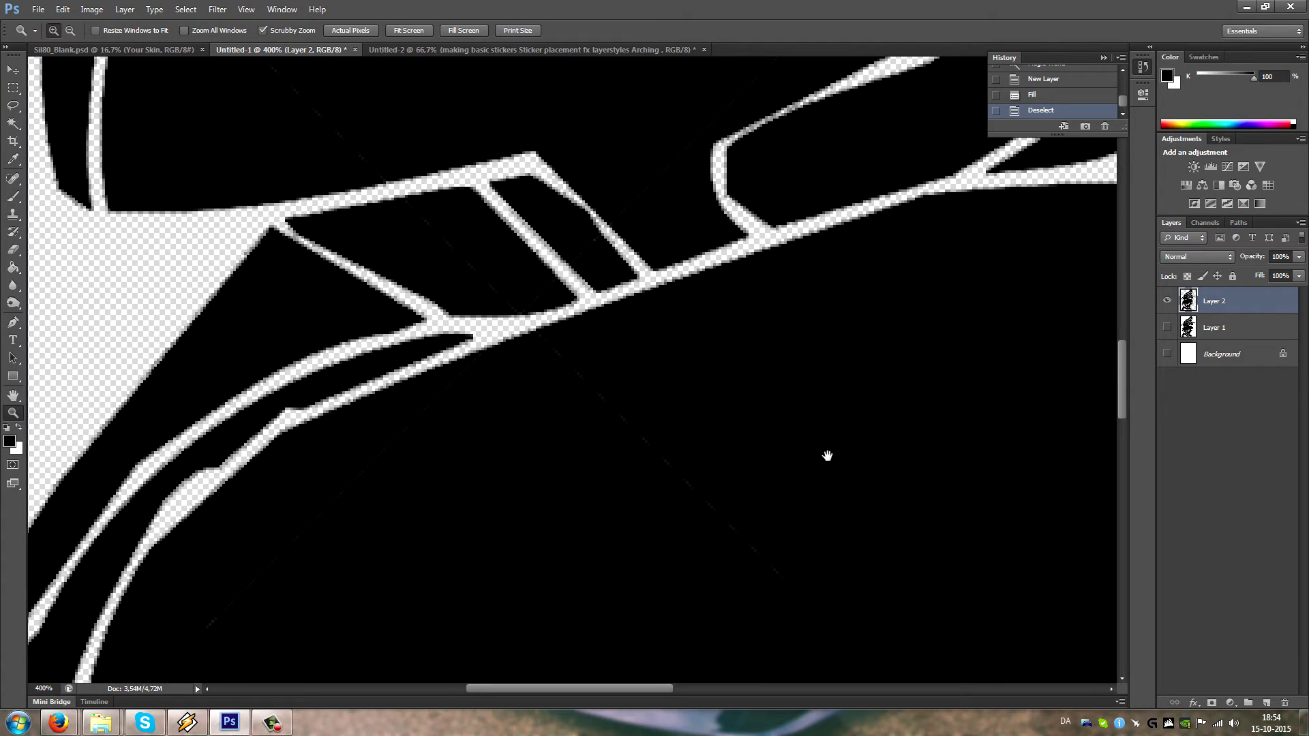
pyautogui.moveTo(815, 461); pyautogui.dragTo(775, 611)
pyautogui.moveTo(711, 363); pyautogui.dragTo(791, 641)
pyautogui.moveTo(734, 116); pyautogui.dragTo(760, 223)
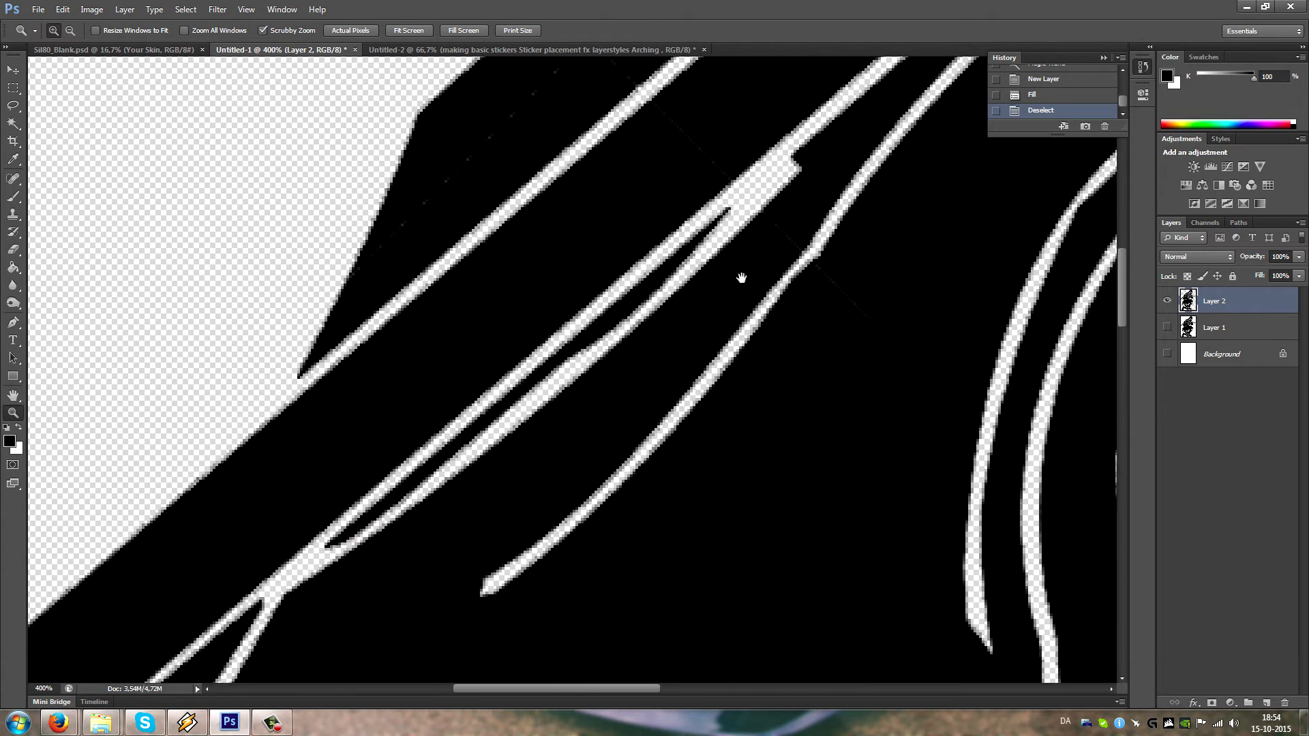
pyautogui.click(578, 403)
pyautogui.moveTo(578, 404); pyautogui.dragTo(688, 346)
pyautogui.keyDown('alt'); pyautogui.click(559, 371); pyautogui.keyUp('alt')
pyautogui.keyDown('alt'); pyautogui.click(559, 371); pyautogui.keyUp('alt')
pyautogui.keyDown('alt'); pyautogui.click(559, 370); pyautogui.keyUp('alt')
pyautogui.keyDown('alt'); pyautogui.click(559, 371); pyautogui.keyUp('alt')
pyautogui.keyDown('alt'); pyautogui.click(559, 371); pyautogui.keyUp('alt')
pyautogui.keyDown('alt'); pyautogui.click(559, 371); pyautogui.keyUp('alt')
# - Hide Layer 2, and make Layer 1 the active, visible layer
pyautogui.click(18, 128)
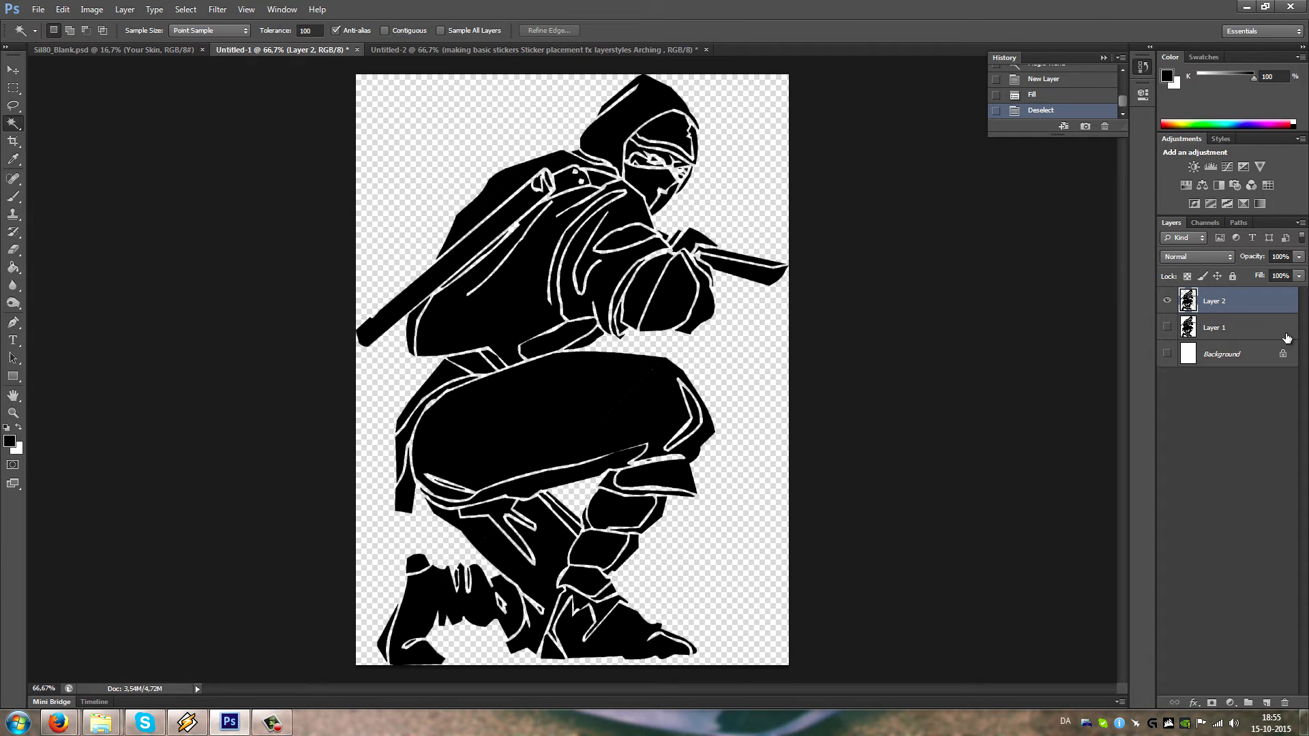
pyautogui.click(1166, 301)
pyautogui.click(1204, 334)
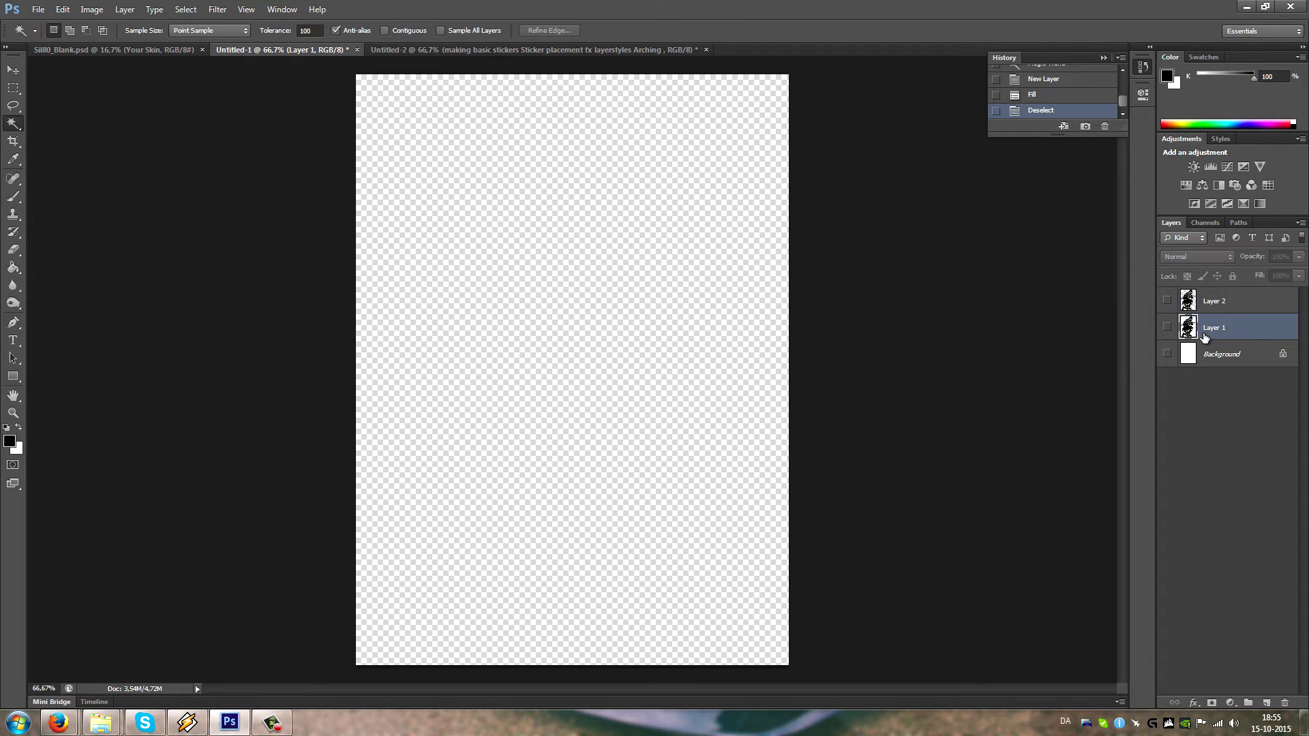
pyautogui.click(1168, 329)
# - Select the ninja's black areas on Layer 1 with two Magic Wand samples, and clear the selection
pyautogui.click(521, 310)
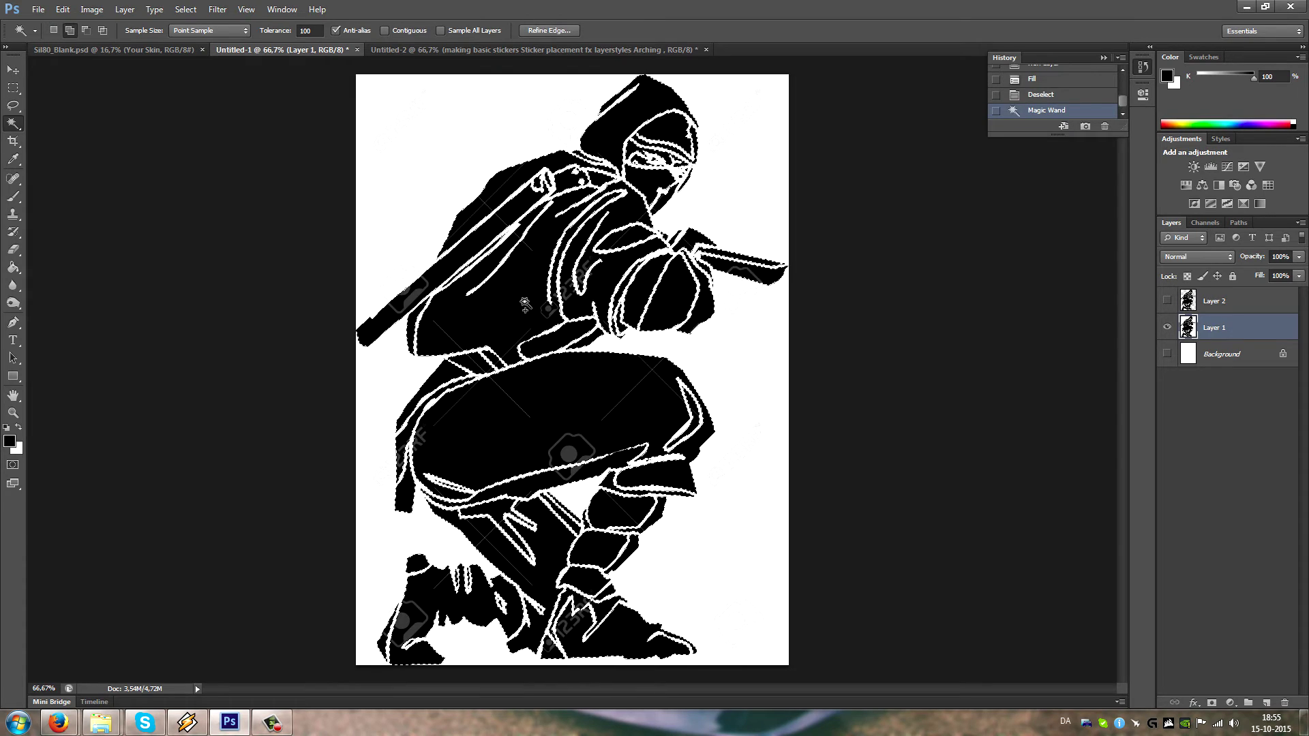
pyautogui.click(492, 300)
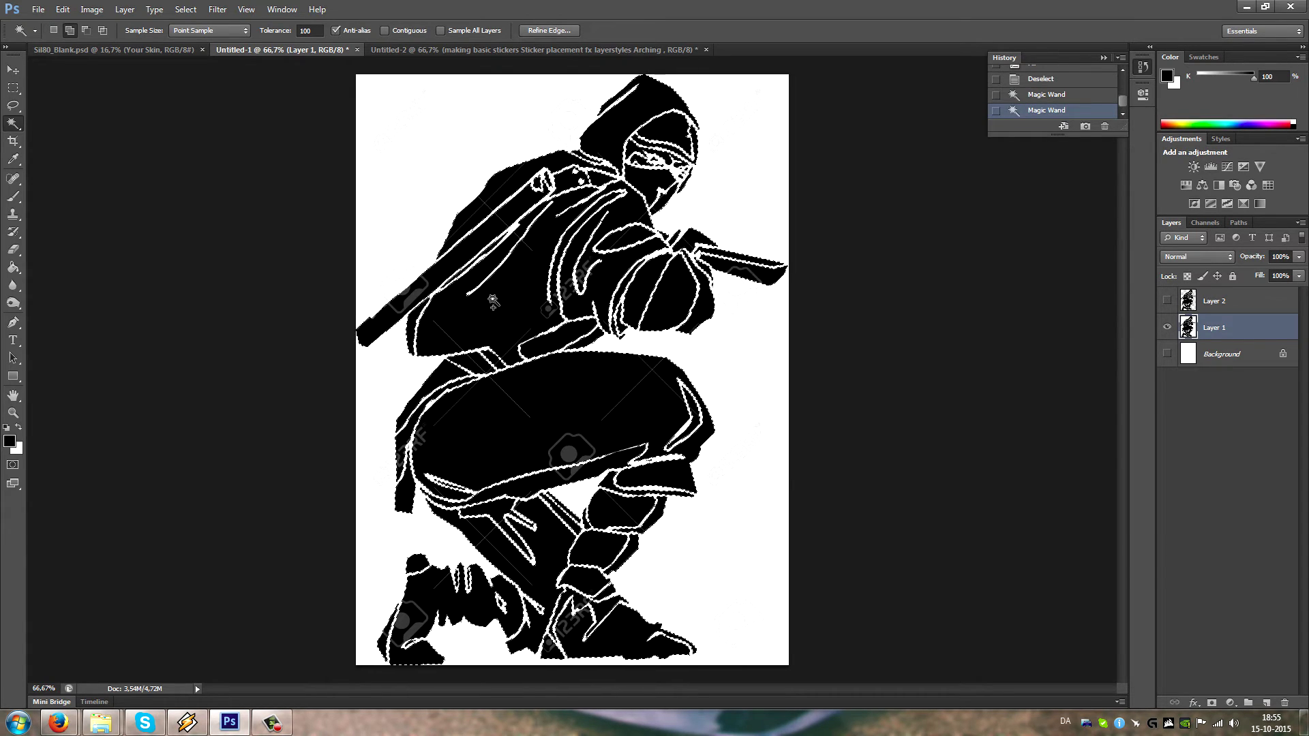
pyautogui.click(13, 87)
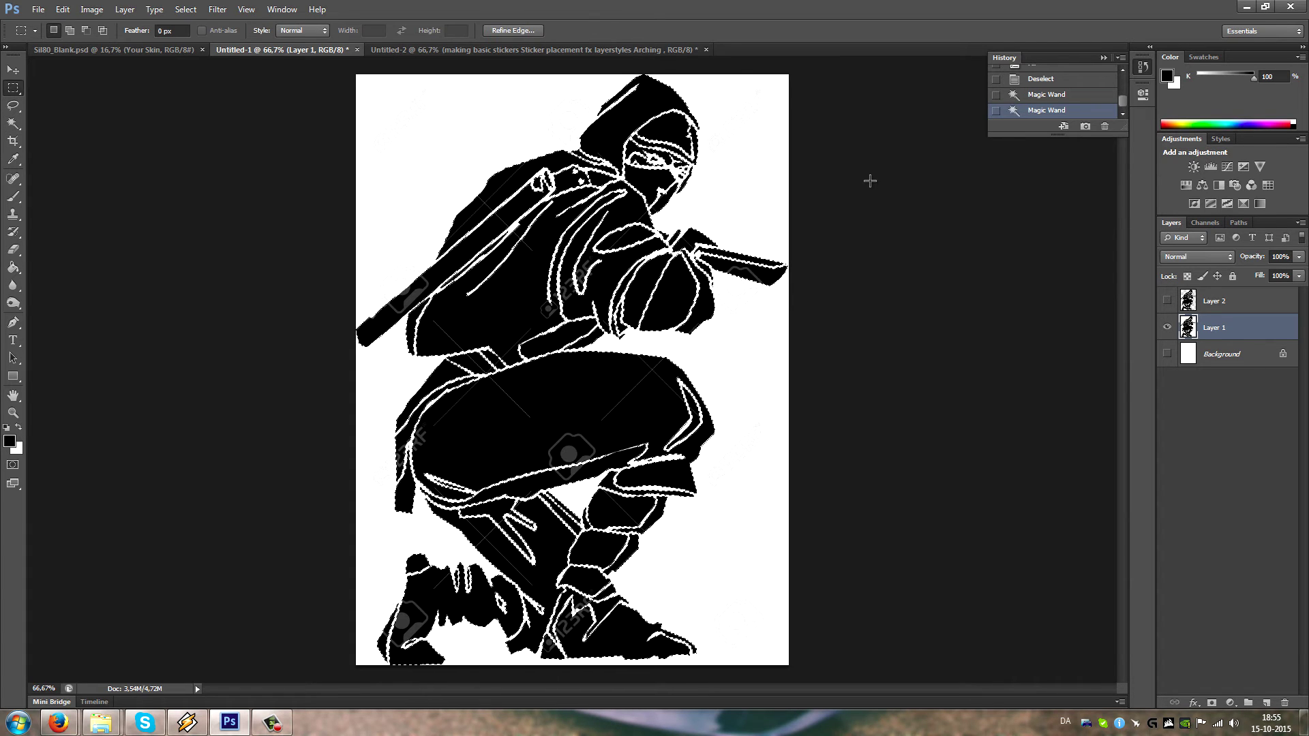
pyautogui.hotkey('ctrl', 'd')
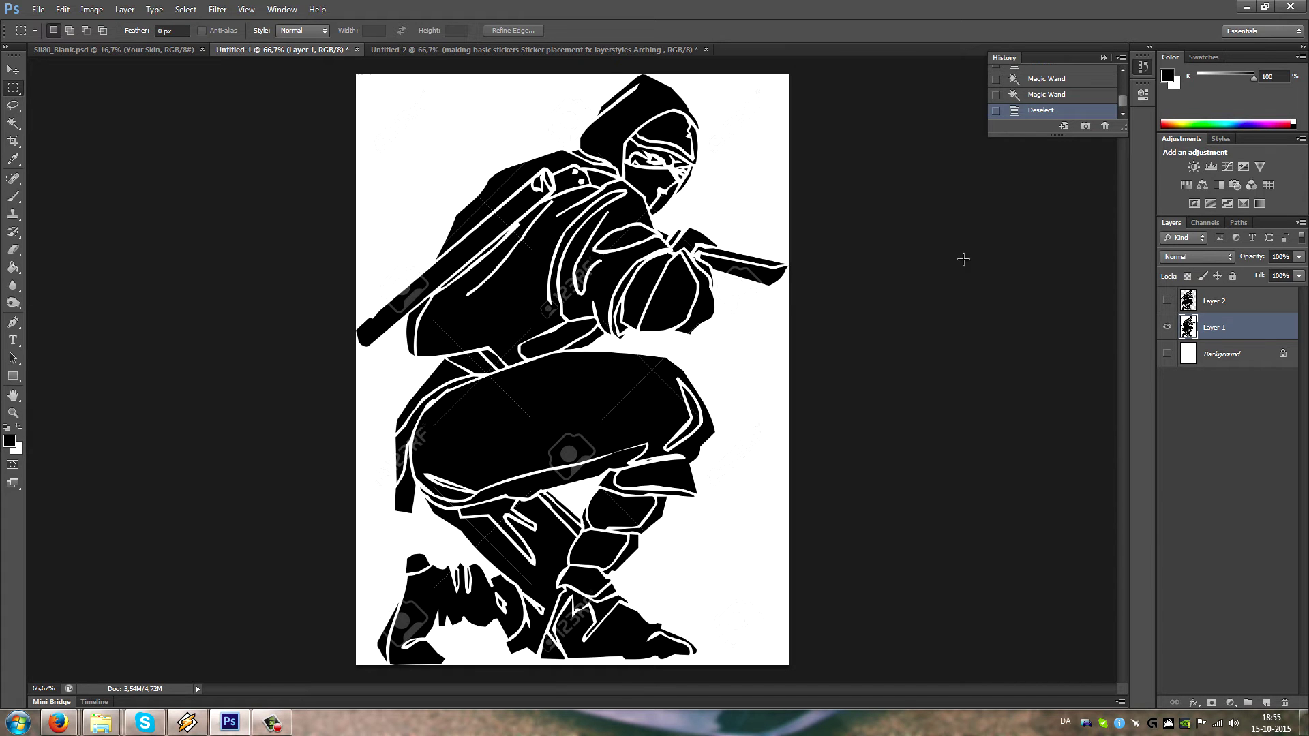
# - Delete the filled Layer 2 and add a new empty layer above Layer 1
pyautogui.rightClick(1227, 302)
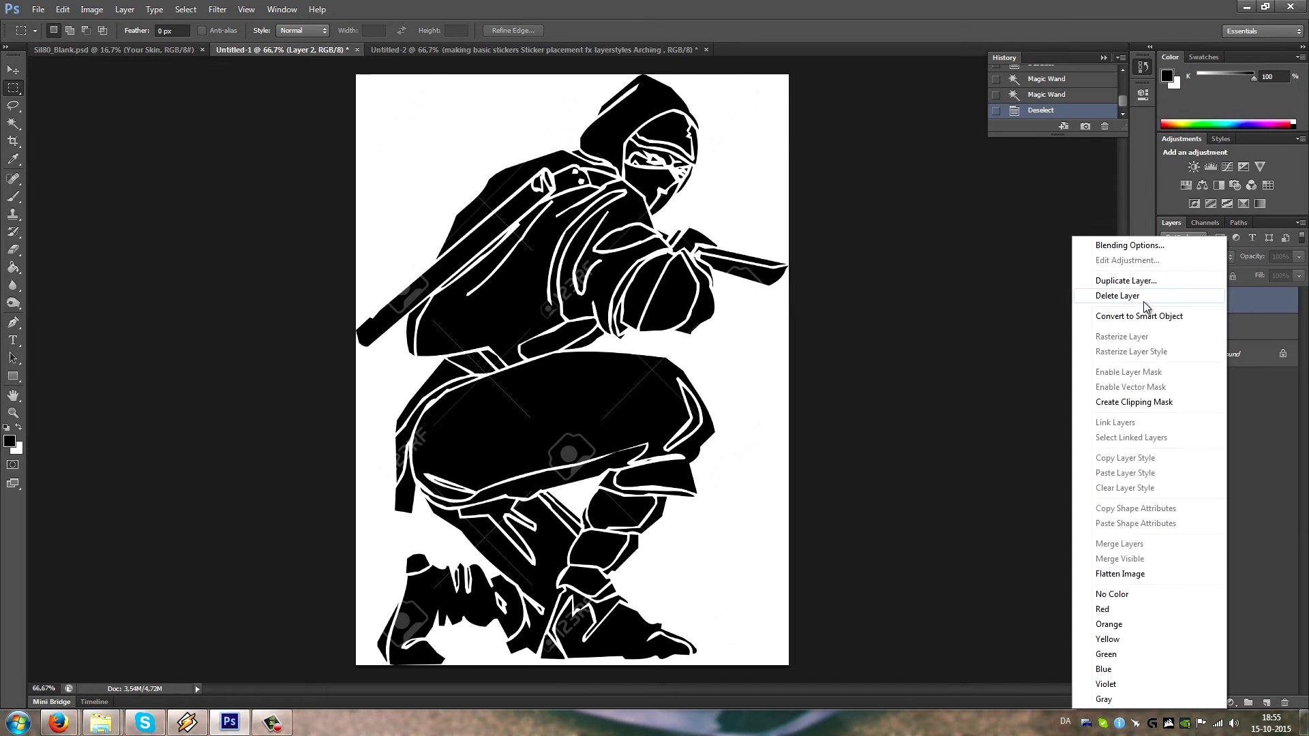
pyautogui.click(1146, 306)
pyautogui.click(1266, 703)
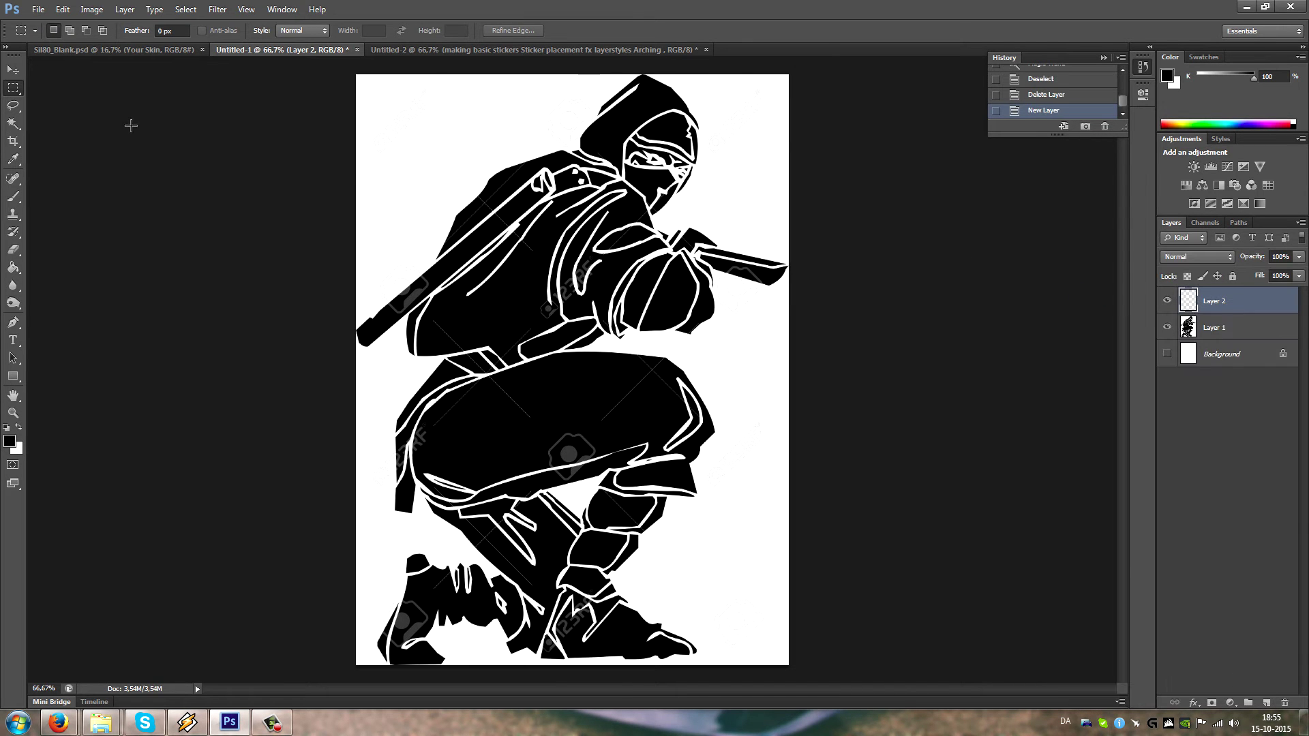
# - Try selecting the ninja's black areas on Layer 1 with the Magic Wand at a tolerance of 250
pyautogui.click(20, 127)
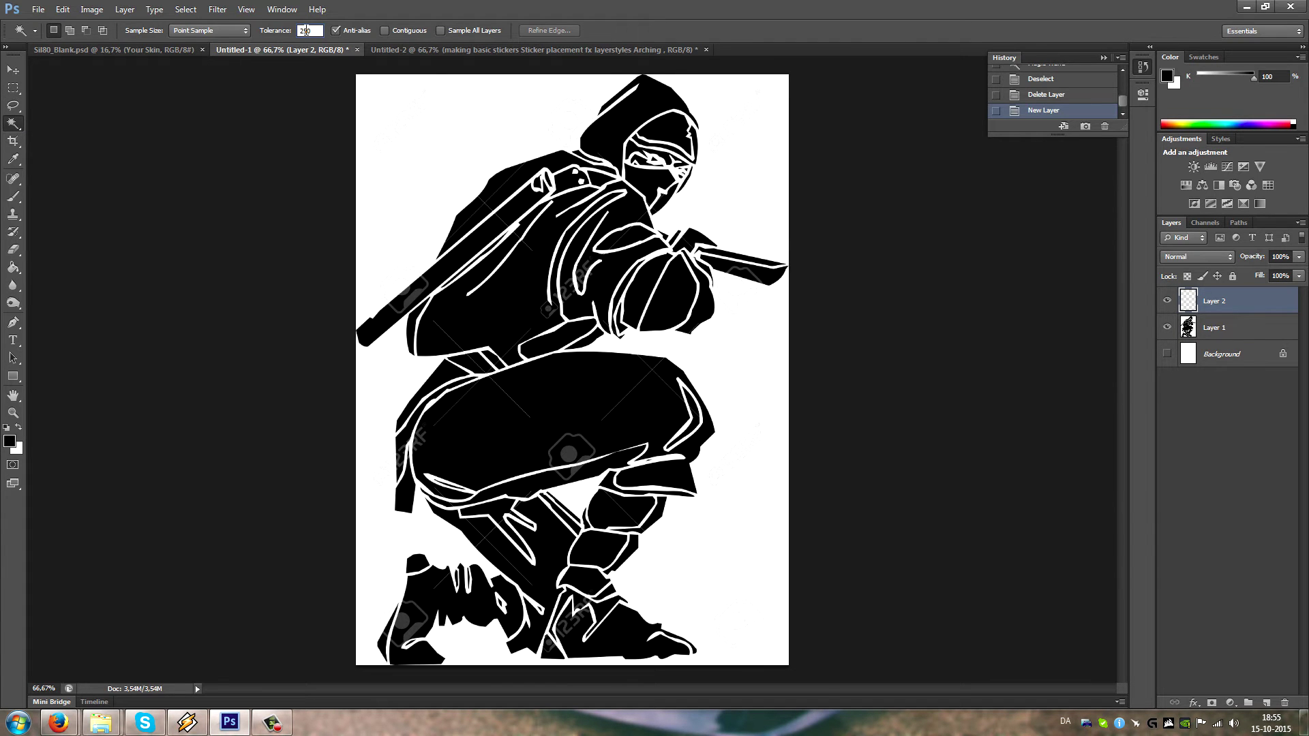
pyautogui.click(512, 300)
pyautogui.hotkey('ctrl', 'd')
pyautogui.click(1217, 328)
pyautogui.click(522, 322)
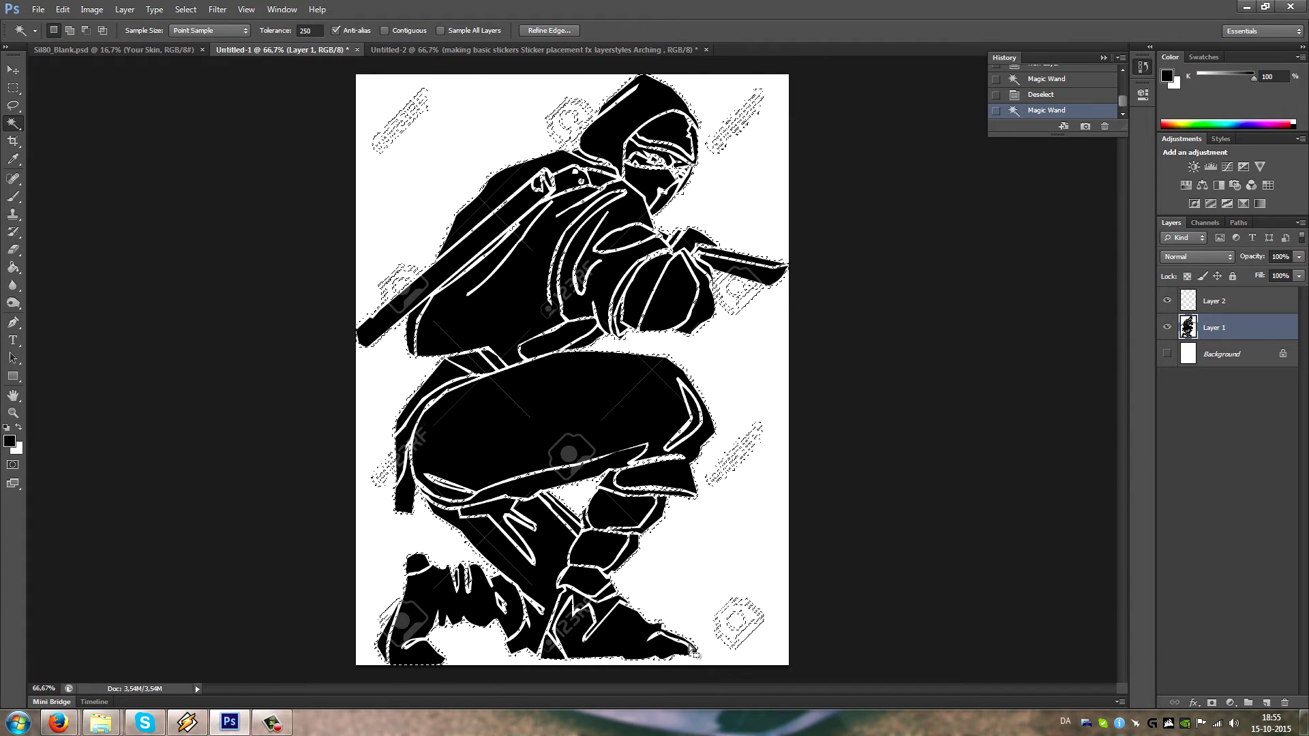
# - Set the Magic Wand tolerance to 100 and reselect the ninja's black areas on Layer 1
pyautogui.doubleClick(310, 30)
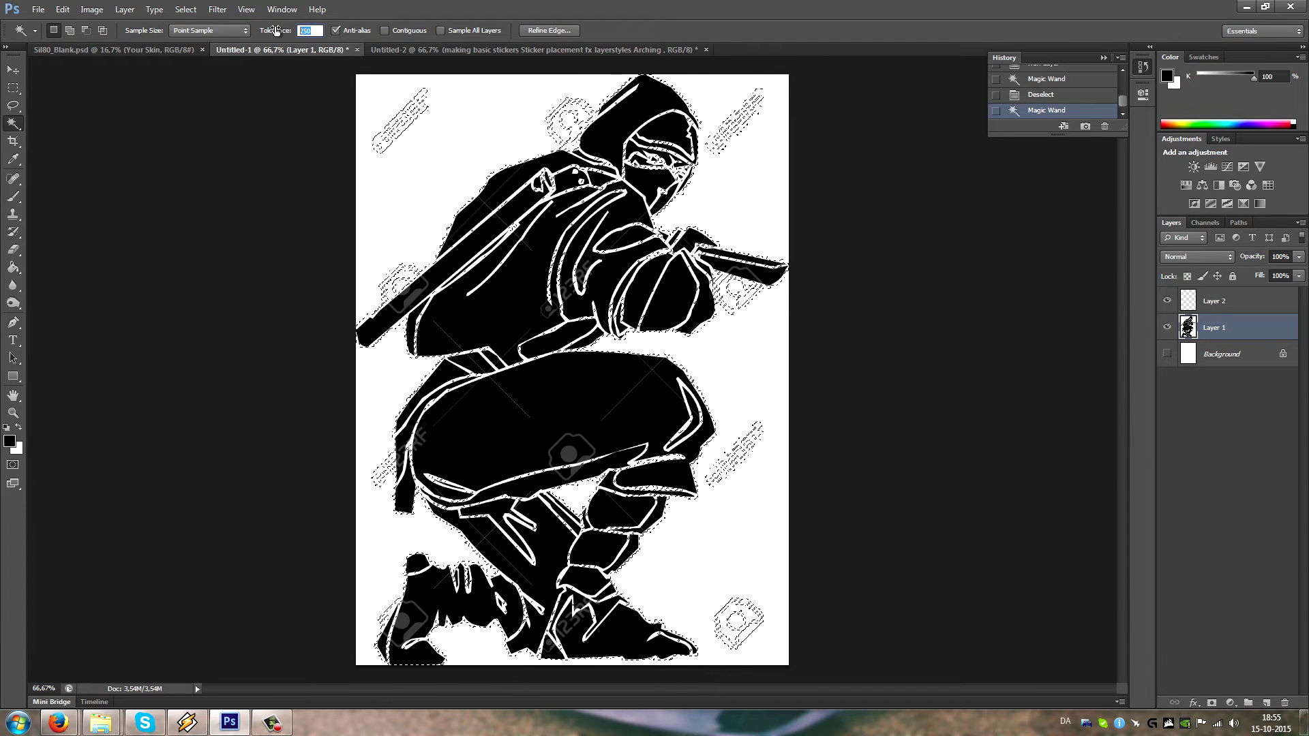
pyautogui.write('100')
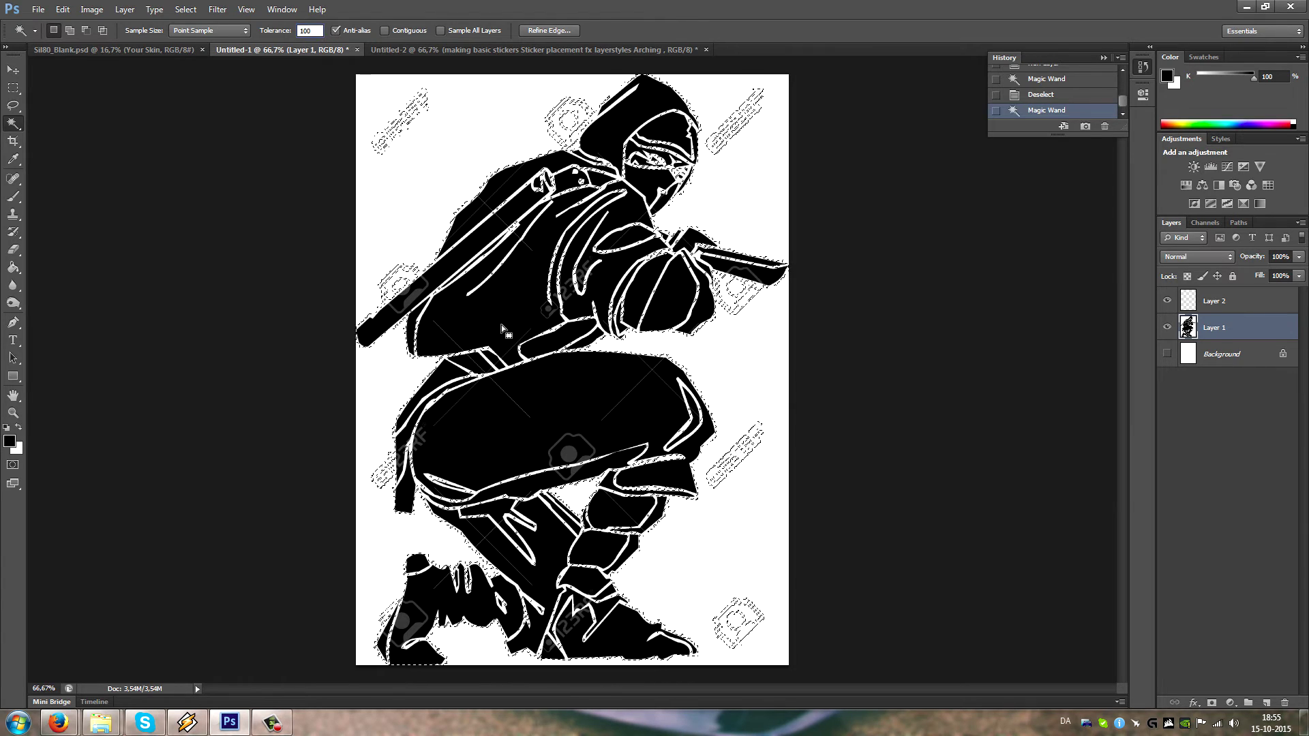
pyautogui.click(510, 312)
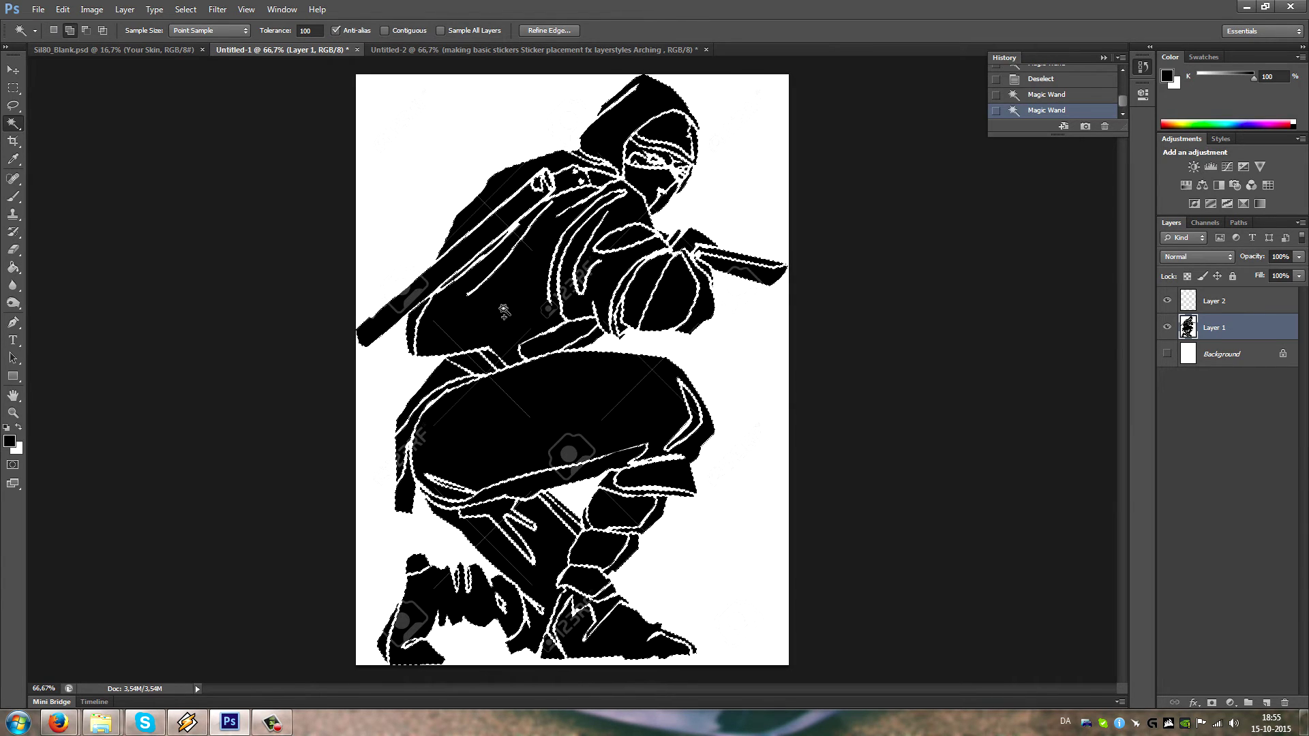
pyautogui.press('shift')
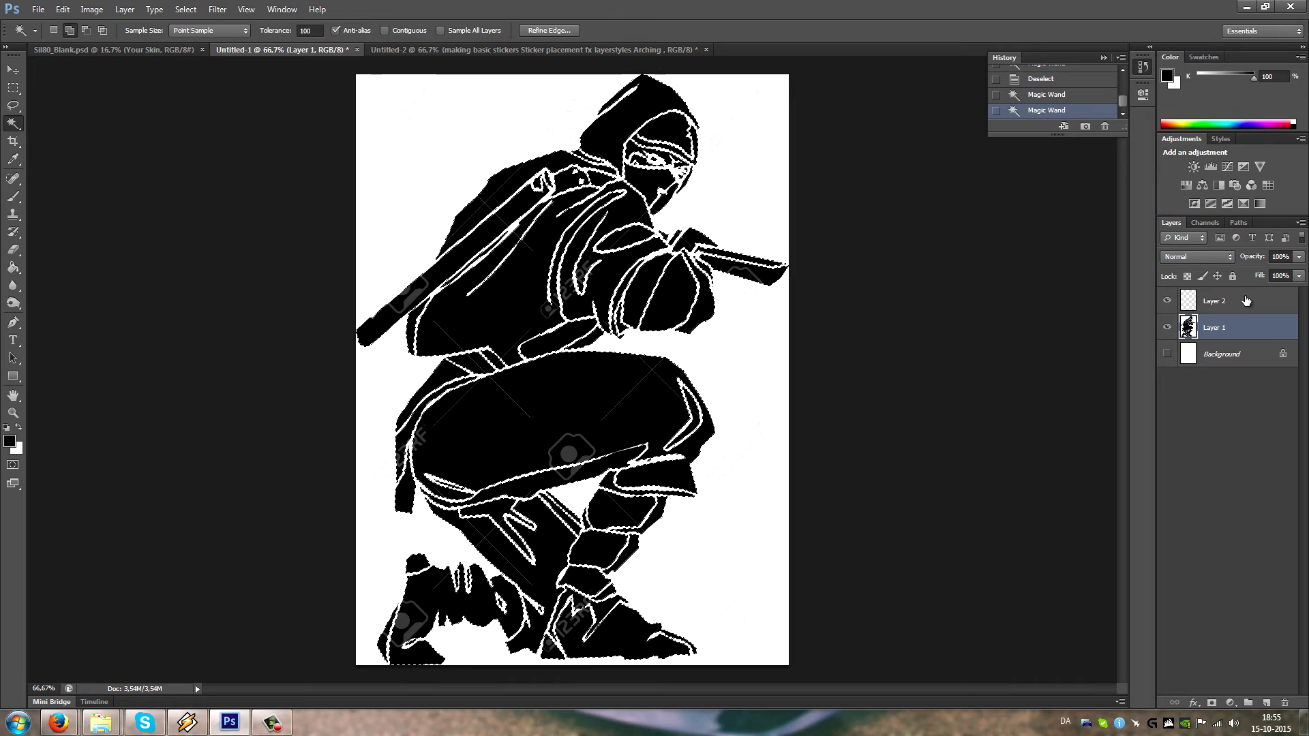
# - Fill the ninja selection on the empty Layer 2 with the black foreground color, and deselect
pyautogui.click(1217, 300)
pyautogui.press('m')
pyautogui.rightClick(591, 204)
pyautogui.click(623, 398)
pyautogui.press('Return')
pyautogui.hotkey('ctrl', 'd')
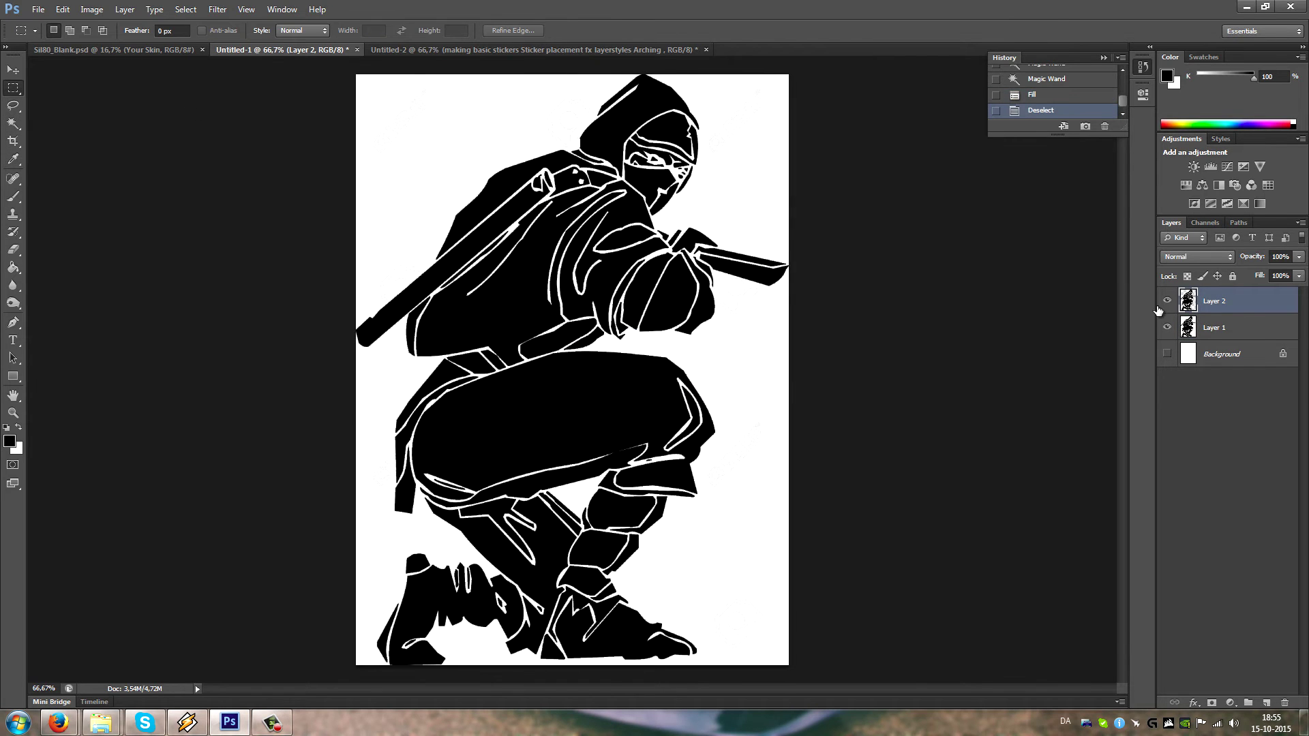
# - Load Layer 2's filled ninja pixels as a selection and copy them
pyautogui.keyDown('ctrl'); pyautogui.click(1188, 303); pyautogui.keyUp('ctrl')
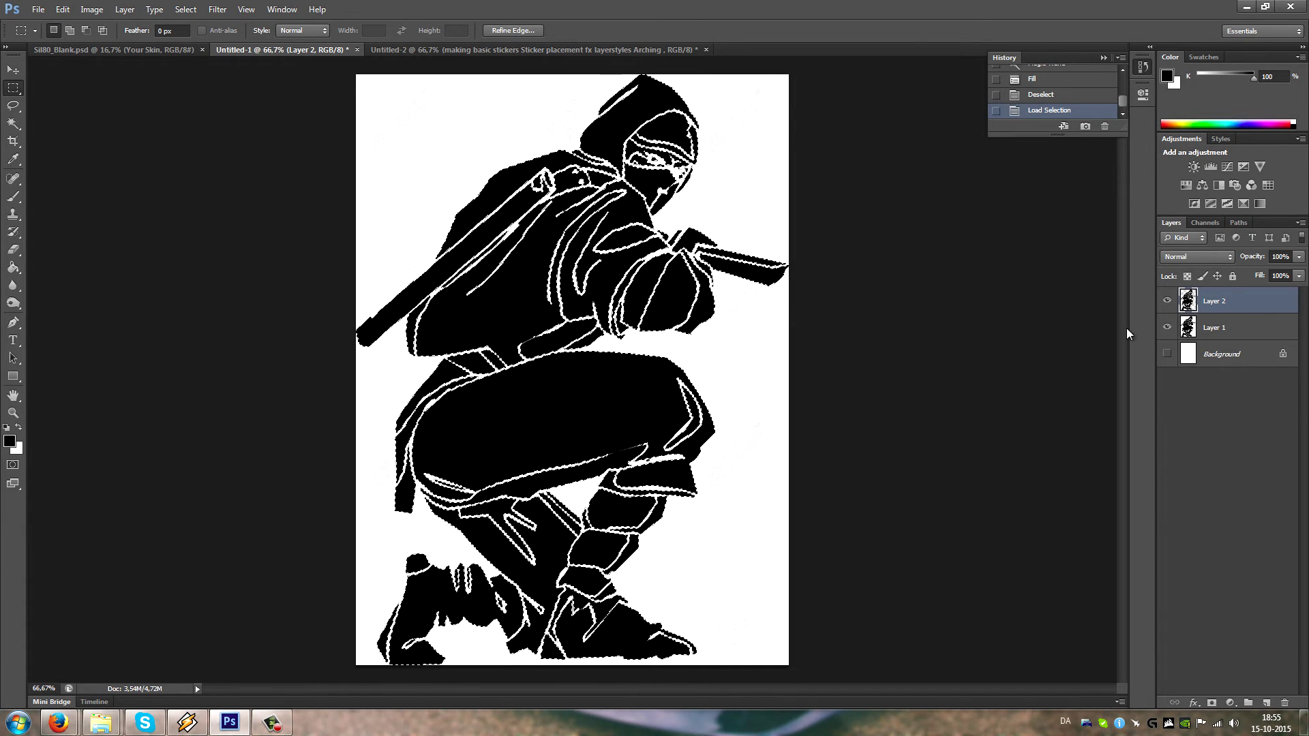
pyautogui.hotkey('ctrl', 'h')
pyautogui.hotkey('ctrl', 'd')
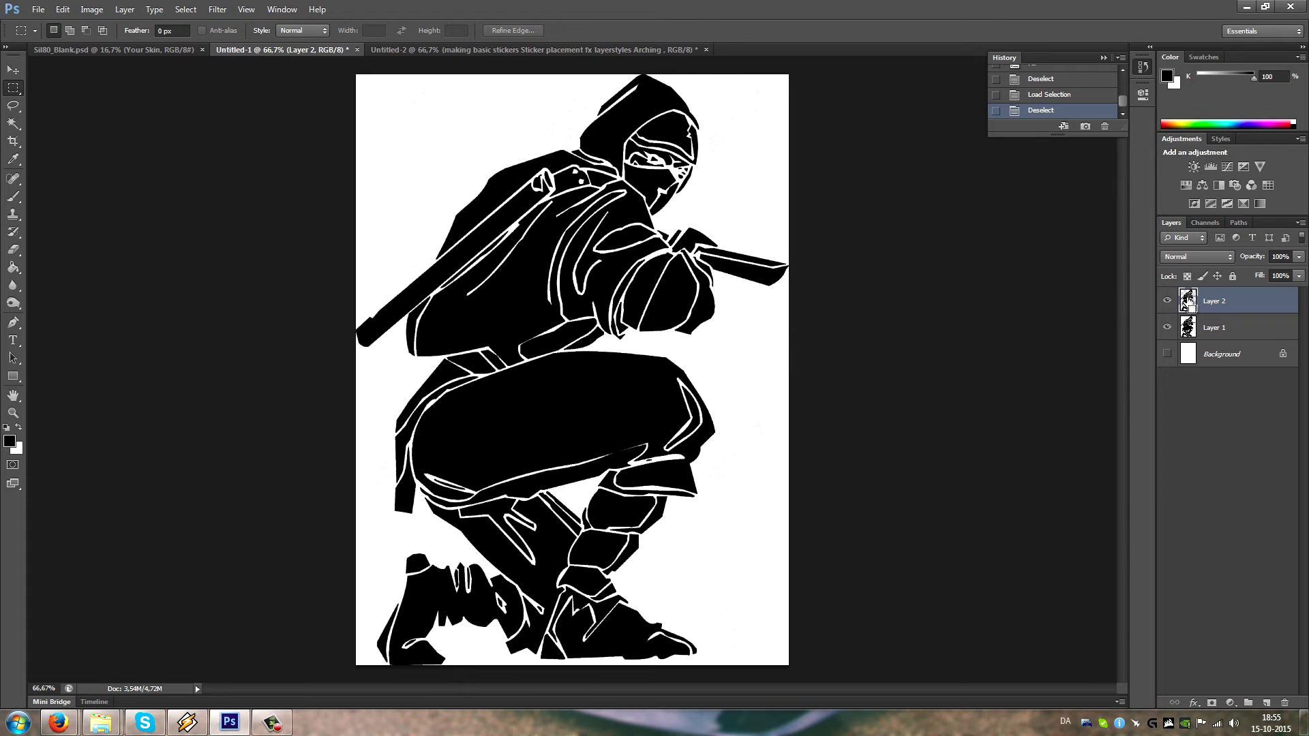
pyautogui.keyDown('ctrl'); pyautogui.click(1190, 303); pyautogui.keyUp('ctrl')
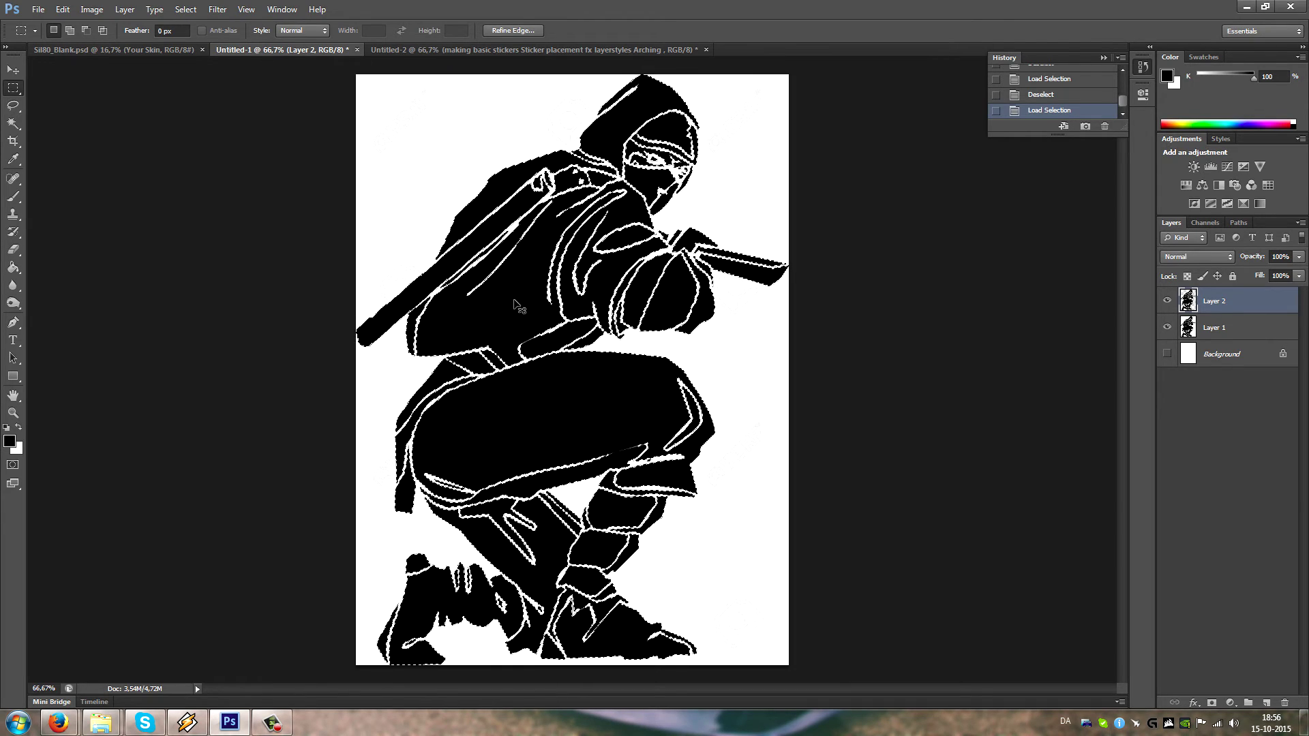
pyautogui.click(58, 11)
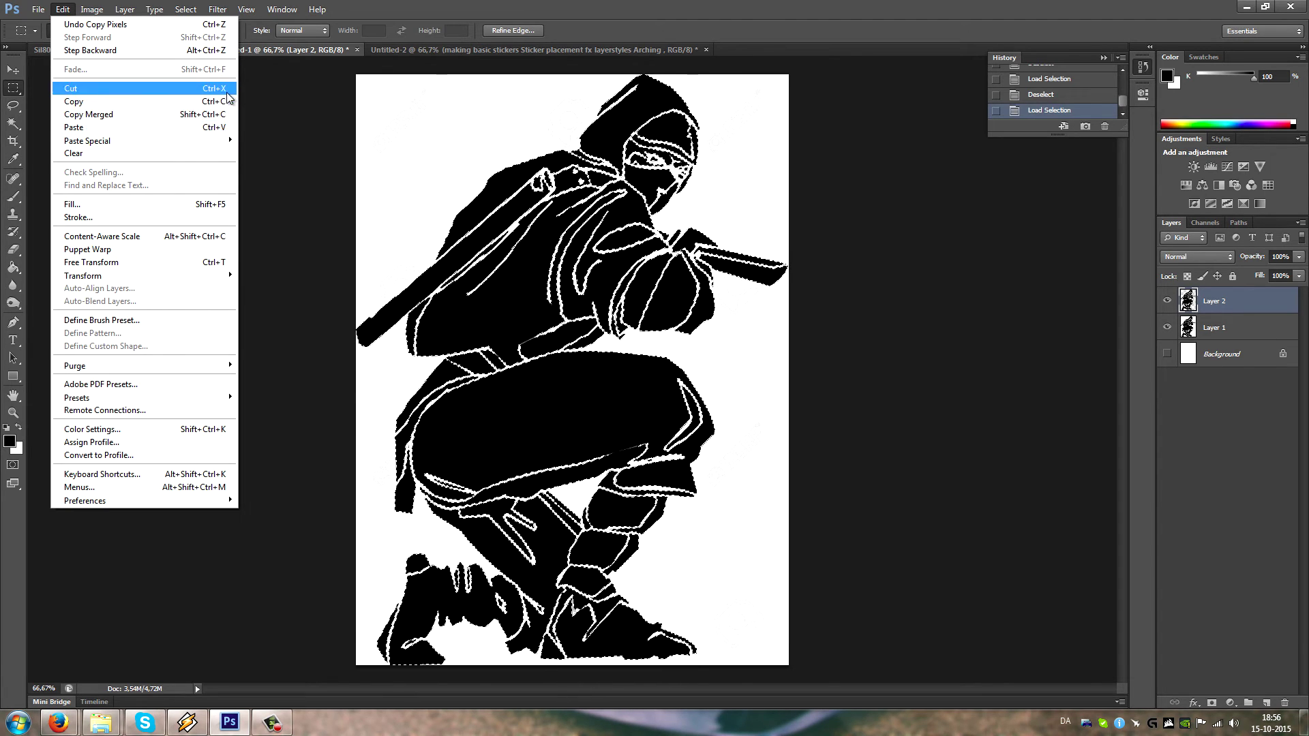
pyautogui.click(77, 6)
# - Paste the copied ninja into the Your Skin group of the Sil80_Blank.psd document
pyautogui.click(125, 49)
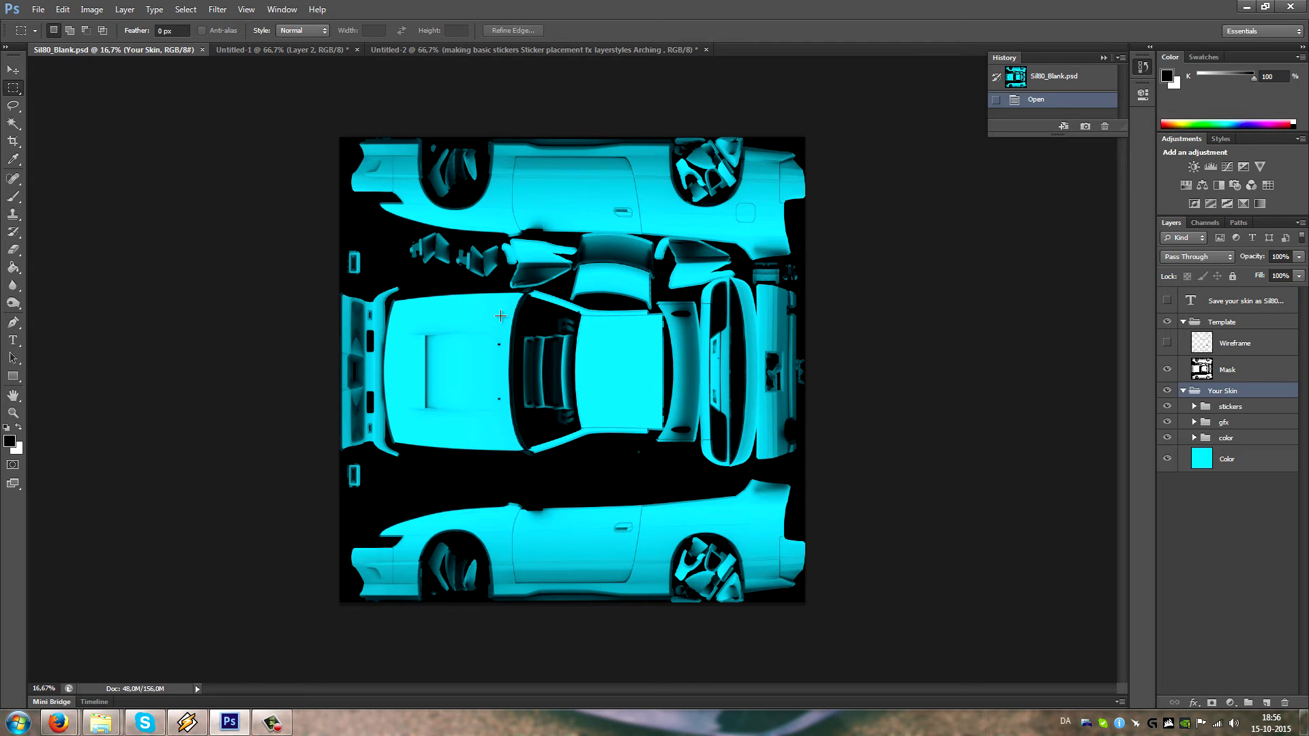
pyautogui.click(62, 10)
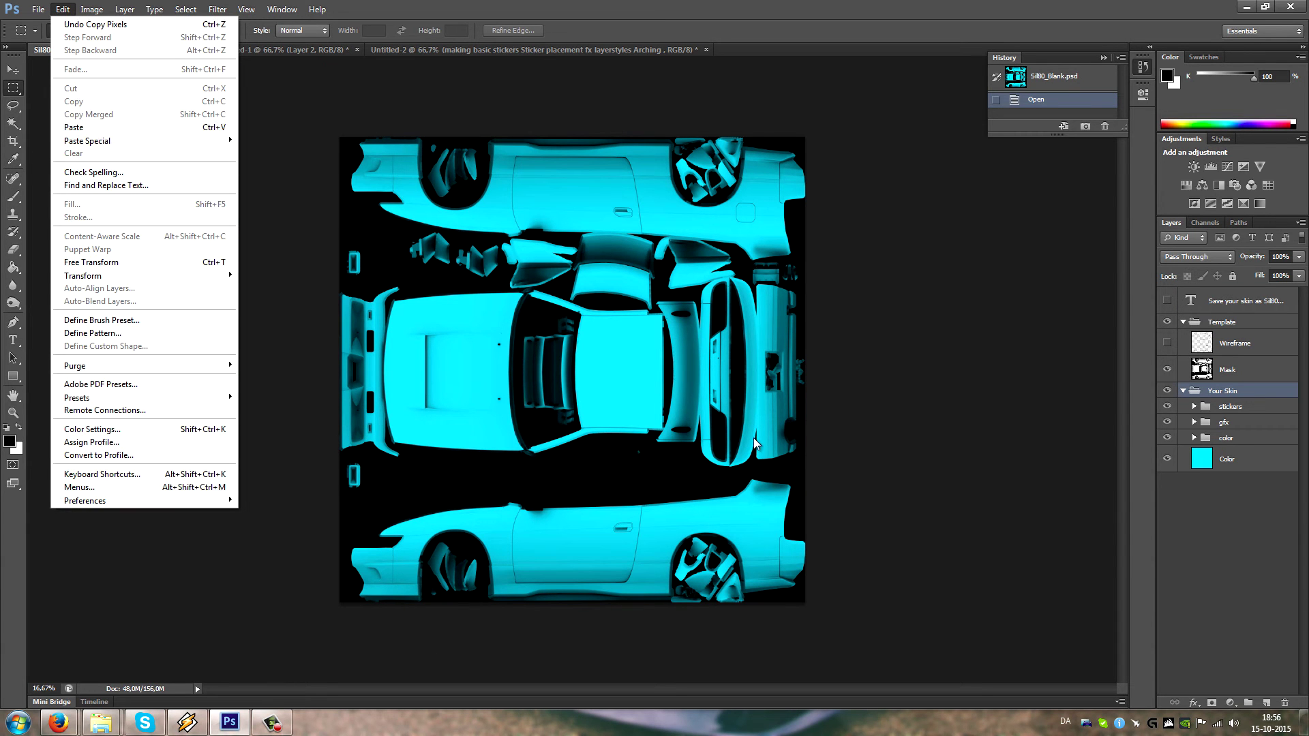
pyautogui.click(74, 127)
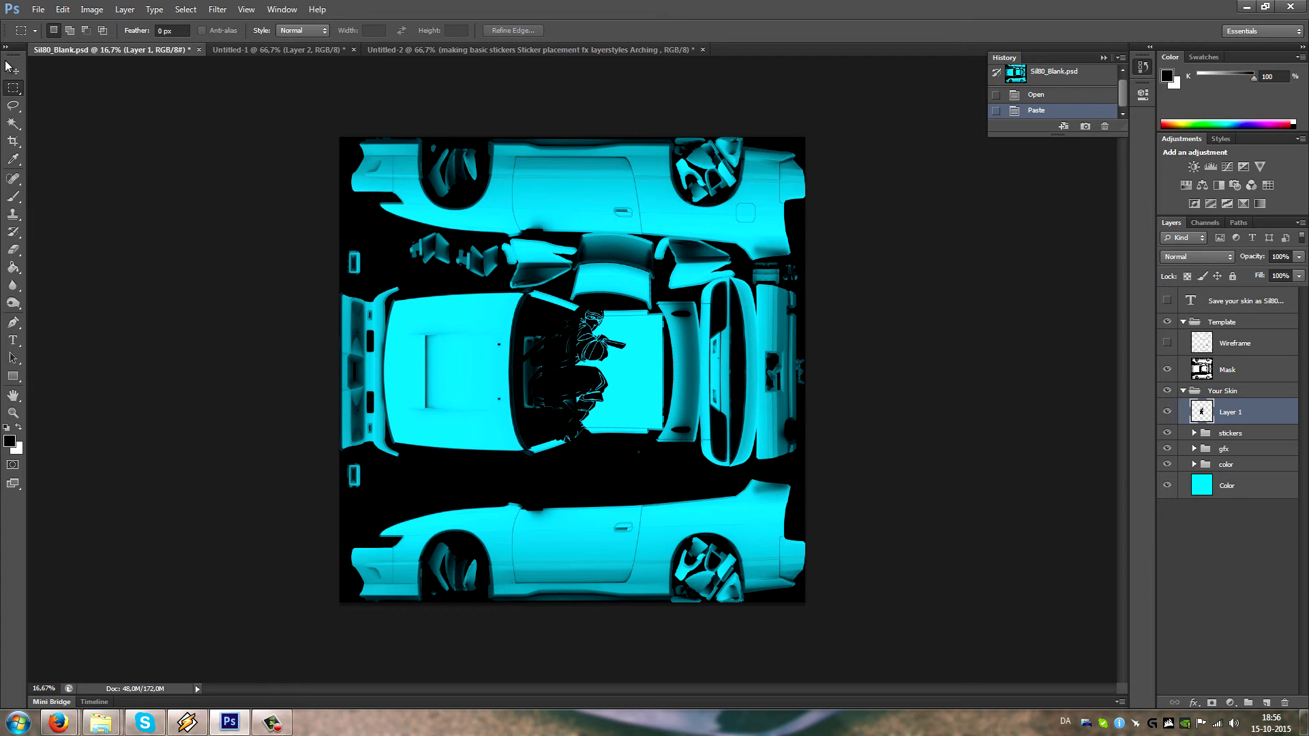
# - Move the pasted ninja down onto the lower side view of the car, between the door and the rear wheel
pyautogui.click(13, 412)
pyautogui.click(650, 415)
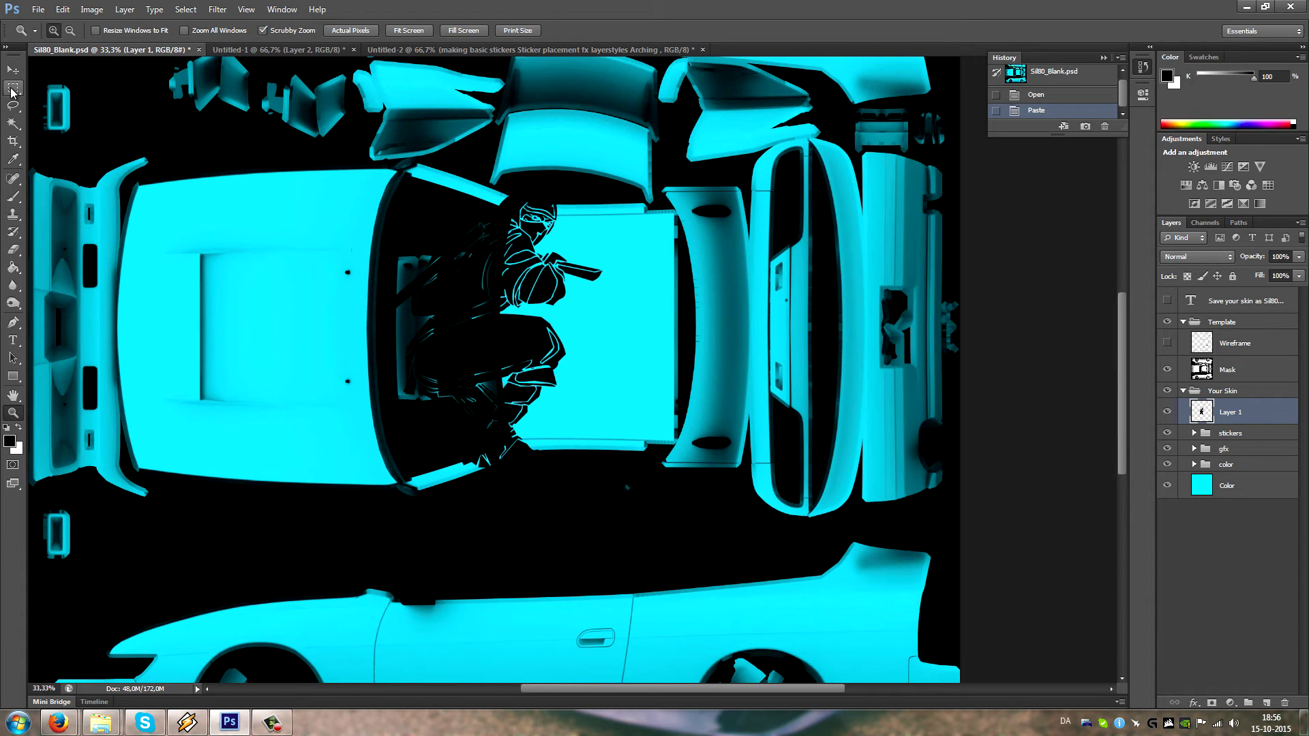
pyautogui.click(11, 71)
pyautogui.moveTo(493, 350); pyautogui.dragTo(547, 492)
pyautogui.press('space')
pyautogui.moveTo(547, 492); pyautogui.dragTo(500, 248)
pyautogui.moveTo(500, 249); pyautogui.dragTo(581, 477)
# - Free-transform the ninja to about 74% size, rotate it about 17.6°, and place it reaching toward the rear wheel arch
pyautogui.hotkey('ctrl', 't')
pyautogui.moveTo(689, 293); pyautogui.dragTo(644, 328)
pyautogui.hotkey('ctrl', 'z')
pyautogui.moveTo(613, 382); pyautogui.dragTo(601, 351)
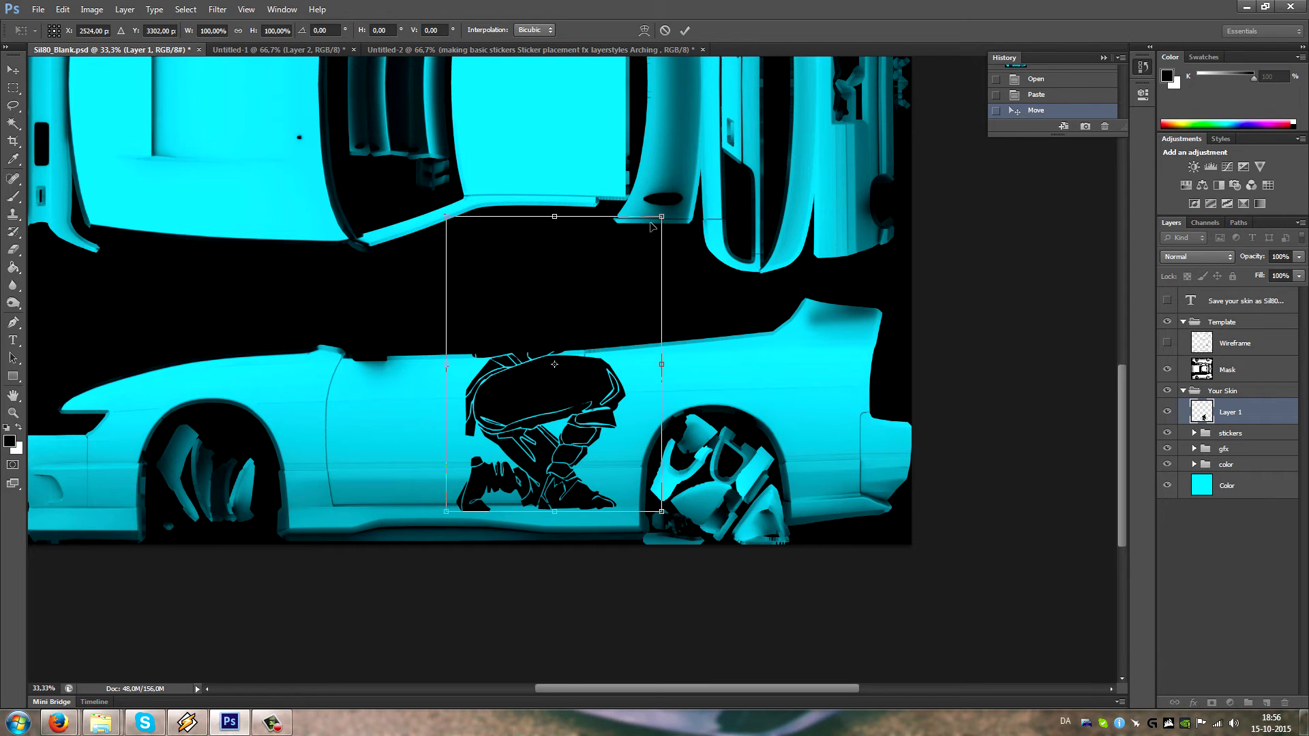
pyautogui.moveTo(651, 232); pyautogui.dragTo(647, 375)
pyautogui.moveTo(724, 346); pyautogui.dragTo(706, 315)
pyautogui.moveTo(636, 339); pyautogui.dragTo(645, 344)
pyautogui.moveTo(594, 437); pyautogui.dragTo(595, 438)
pyautogui.moveTo(705, 356); pyautogui.dragTo(722, 329)
pyautogui.hotkey('ctrl', 'z')
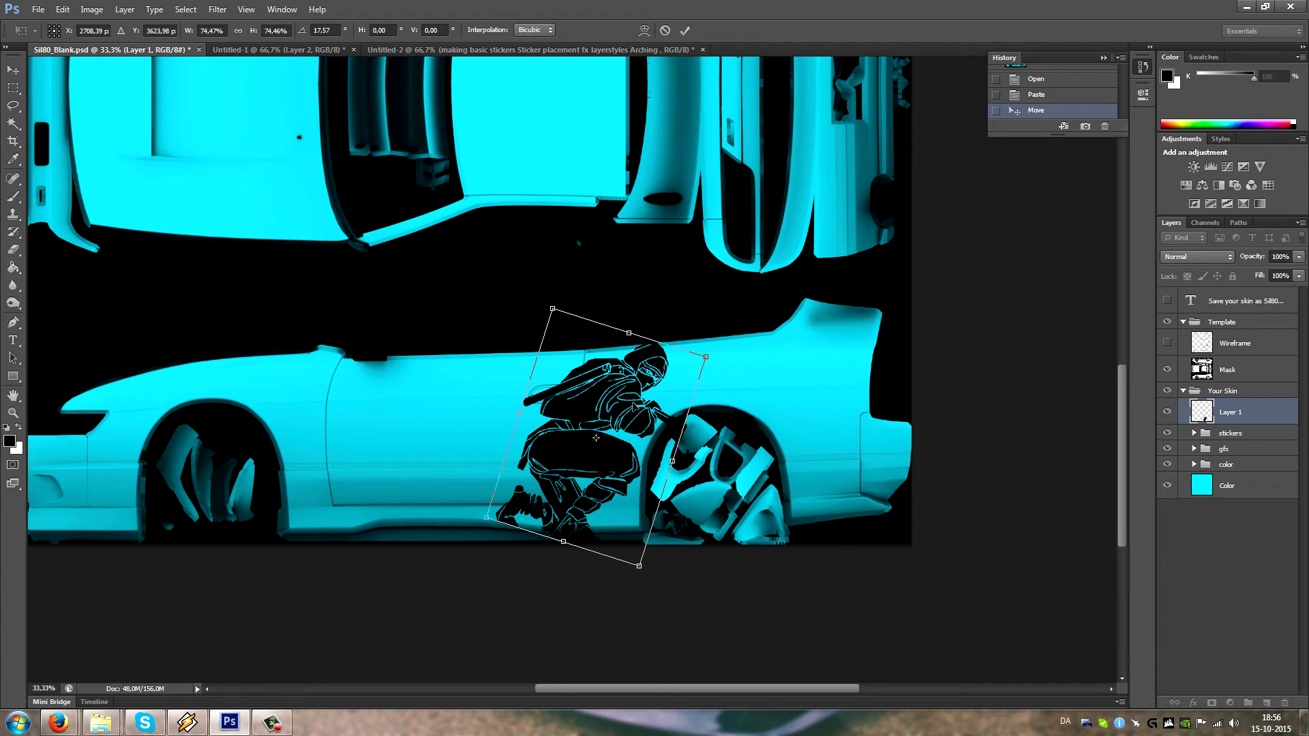
pyautogui.moveTo(705, 356); pyautogui.dragTo(677, 322)
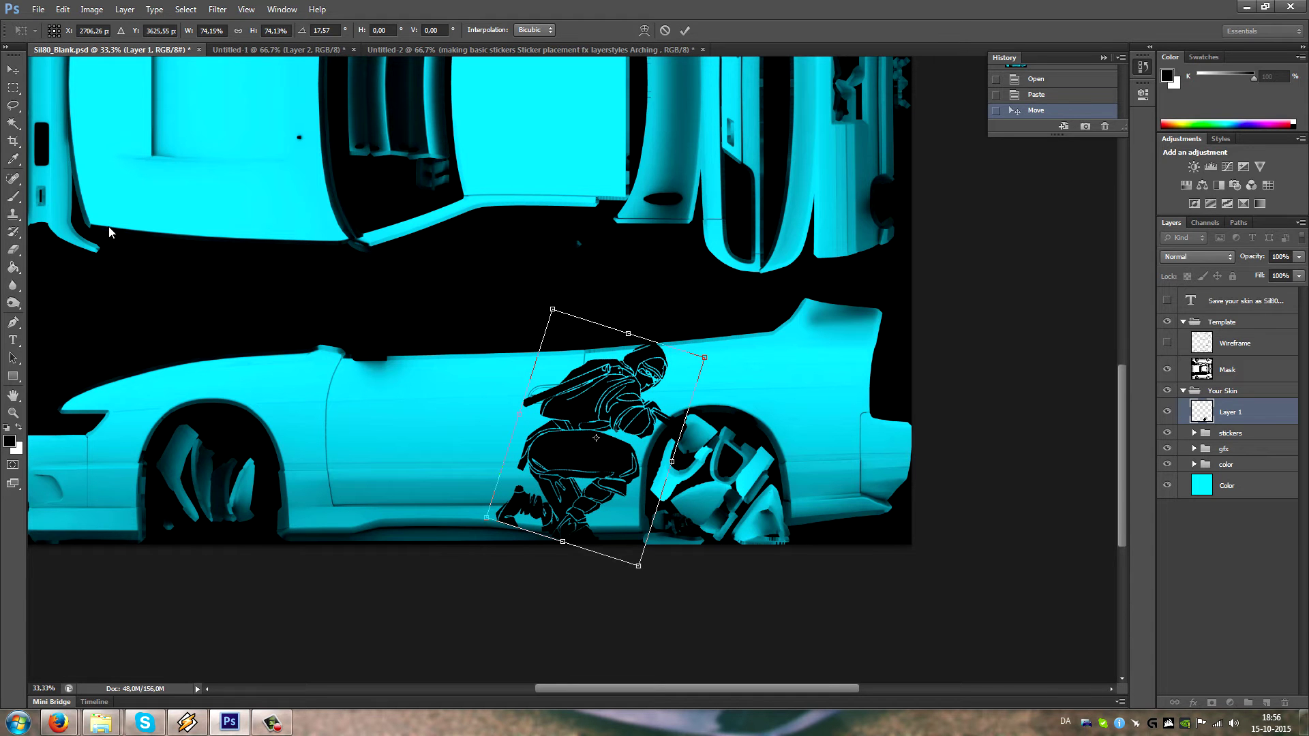
pyautogui.click(13, 69)
pyautogui.press('Return')
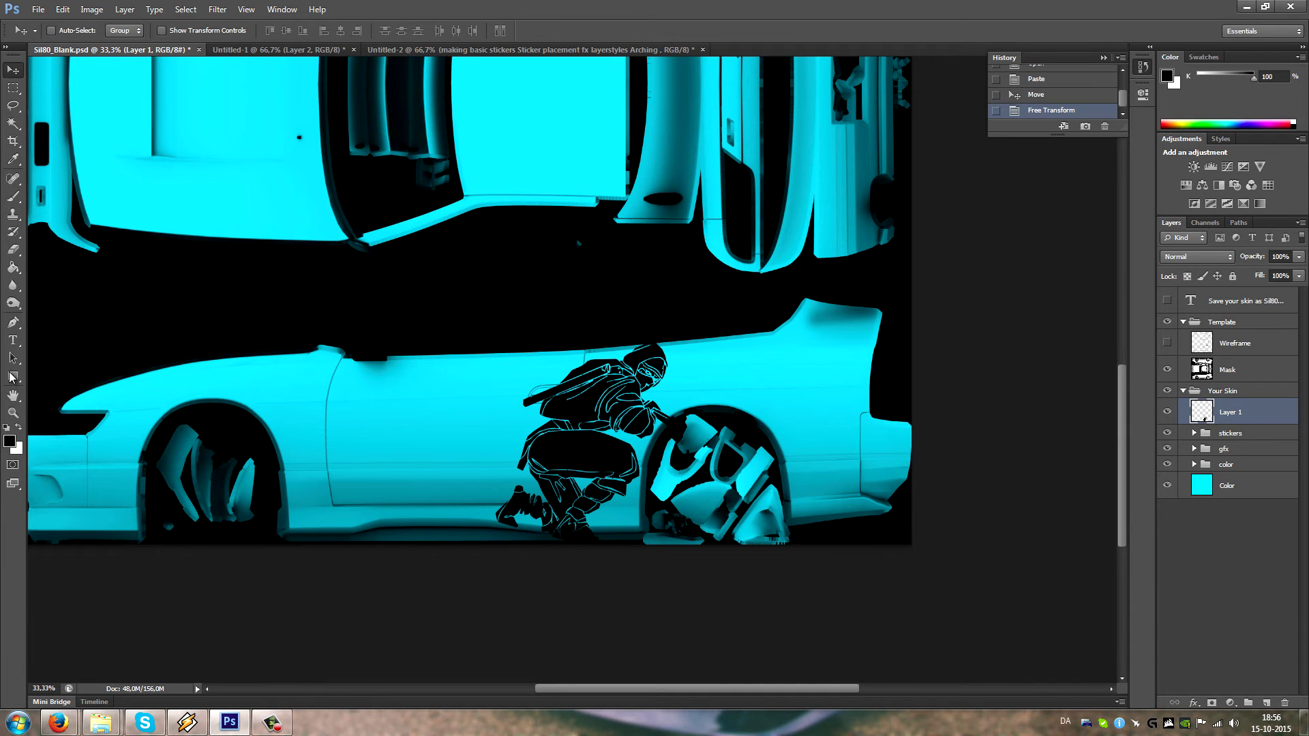
# - Examine the placed ninja up close and its position on the whole car side
pyautogui.click(12, 413)
pyautogui.moveTo(581, 470); pyautogui.dragTo(582, 470)
pyautogui.moveTo(482, 298); pyautogui.dragTo(828, 489)
pyautogui.moveTo(533, 420); pyautogui.dragTo(397, 713)
pyautogui.keyDown('alt'); pyautogui.click(407, 272); pyautogui.keyUp('alt')
pyautogui.keyDown('alt'); pyautogui.click(408, 272); pyautogui.keyUp('alt')
pyautogui.moveTo(736, 221); pyautogui.dragTo(503, 381)
pyautogui.keyDown('alt'); pyautogui.click(743, 237); pyautogui.keyUp('alt')
pyautogui.keyDown('alt'); pyautogui.click(743, 237); pyautogui.keyUp('alt')
pyautogui.keyDown('alt'); pyautogui.click(743, 237); pyautogui.keyUp('alt')
pyautogui.keyDown('alt'); pyautogui.click(743, 237); pyautogui.keyUp('alt')
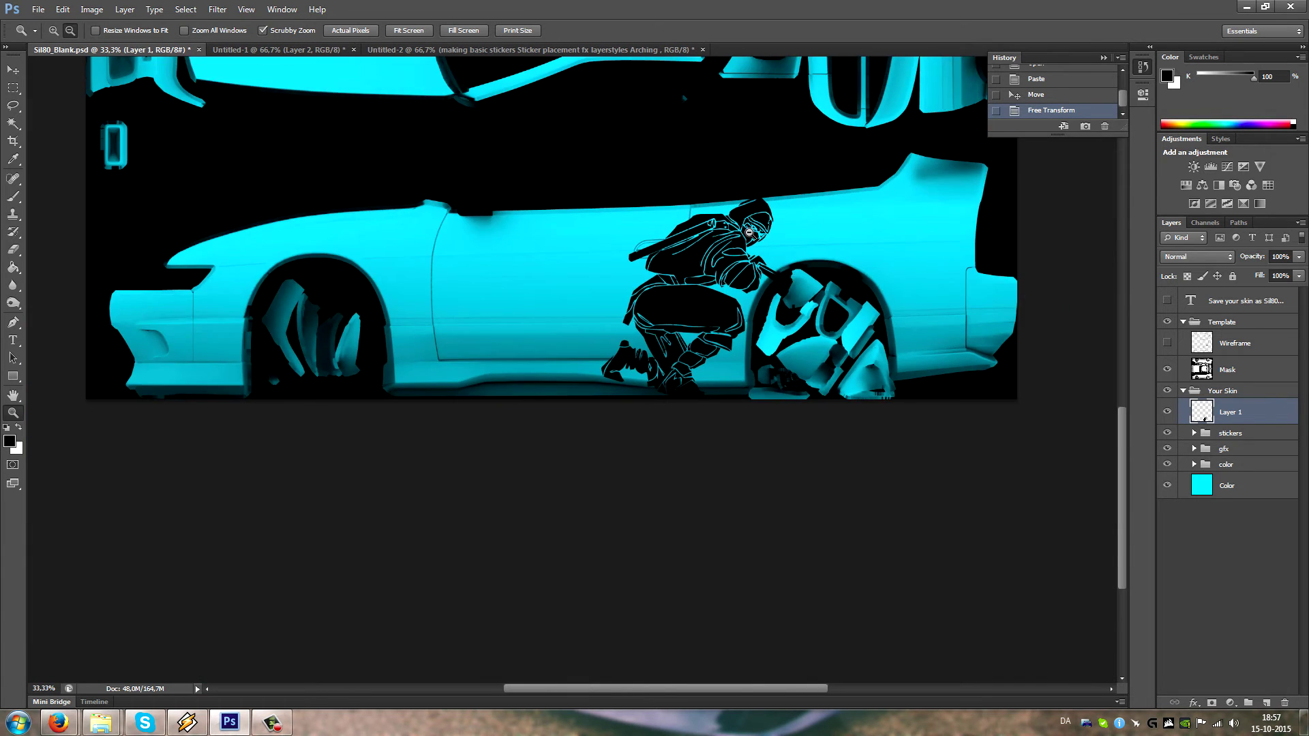
pyautogui.moveTo(749, 315); pyautogui.dragTo(734, 414)
pyautogui.scroll(5, 734, 415)
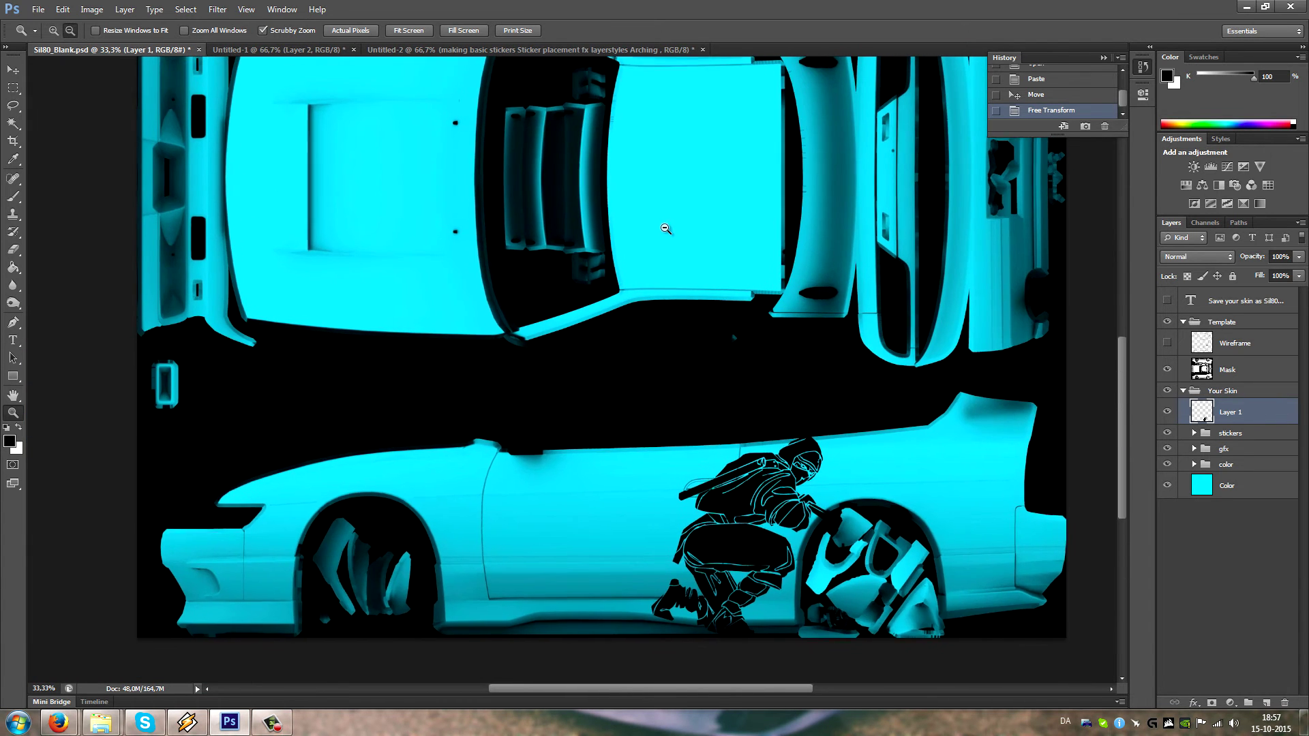
# - Examine the ninja sticker at closer zoom and consult the topic list in the Untitled-2 document before returning to the car skin
pyautogui.scroll(-1, 652, 388)
pyautogui.click(633, 550)
pyautogui.click(632, 551)
pyautogui.click(632, 551)
pyautogui.click(632, 551)
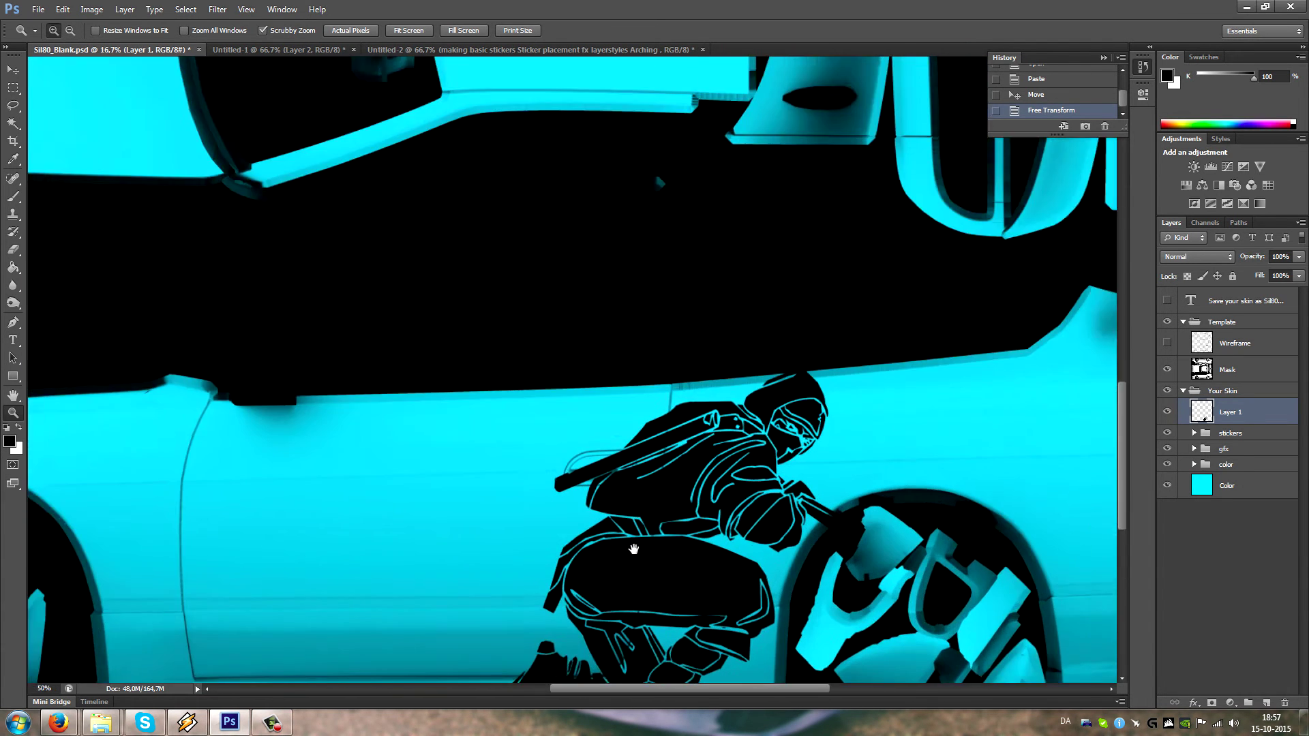
pyautogui.moveTo(632, 551); pyautogui.dragTo(574, 300)
pyautogui.click(574, 300)
pyautogui.moveTo(606, 215); pyautogui.dragTo(494, 268)
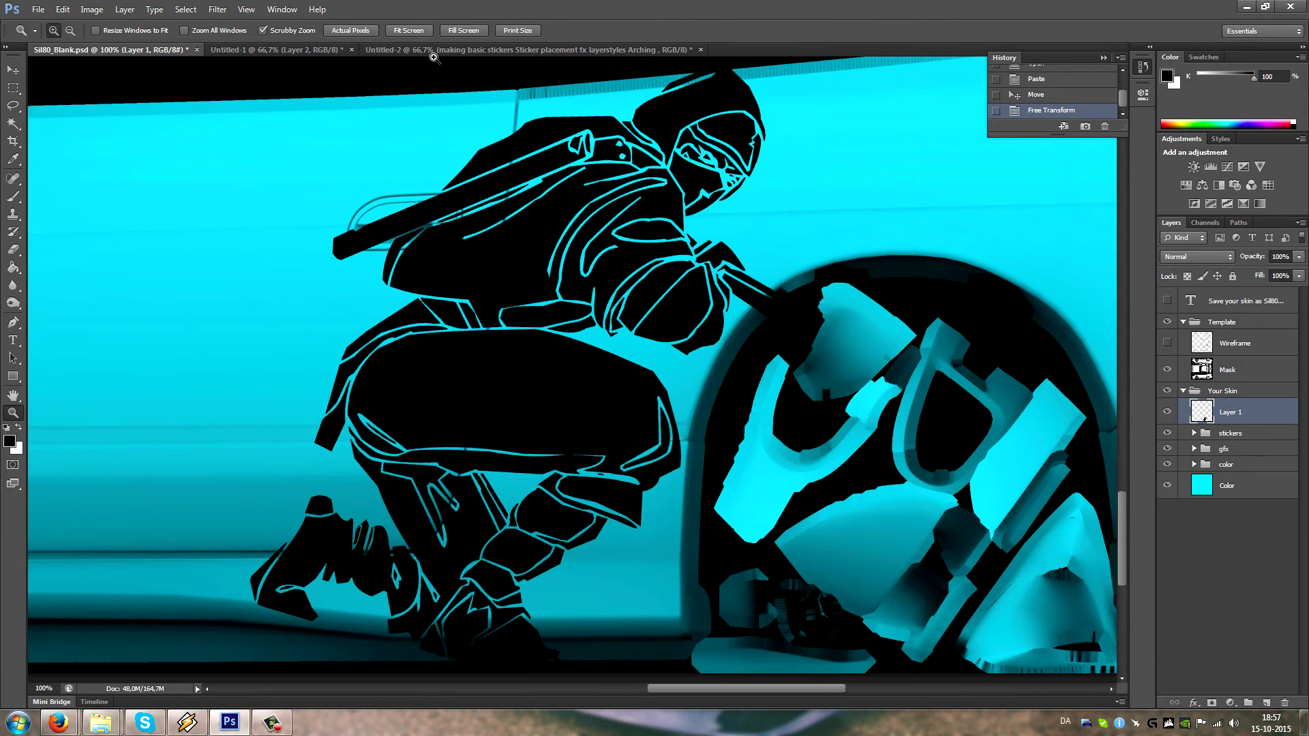
pyautogui.click(435, 53)
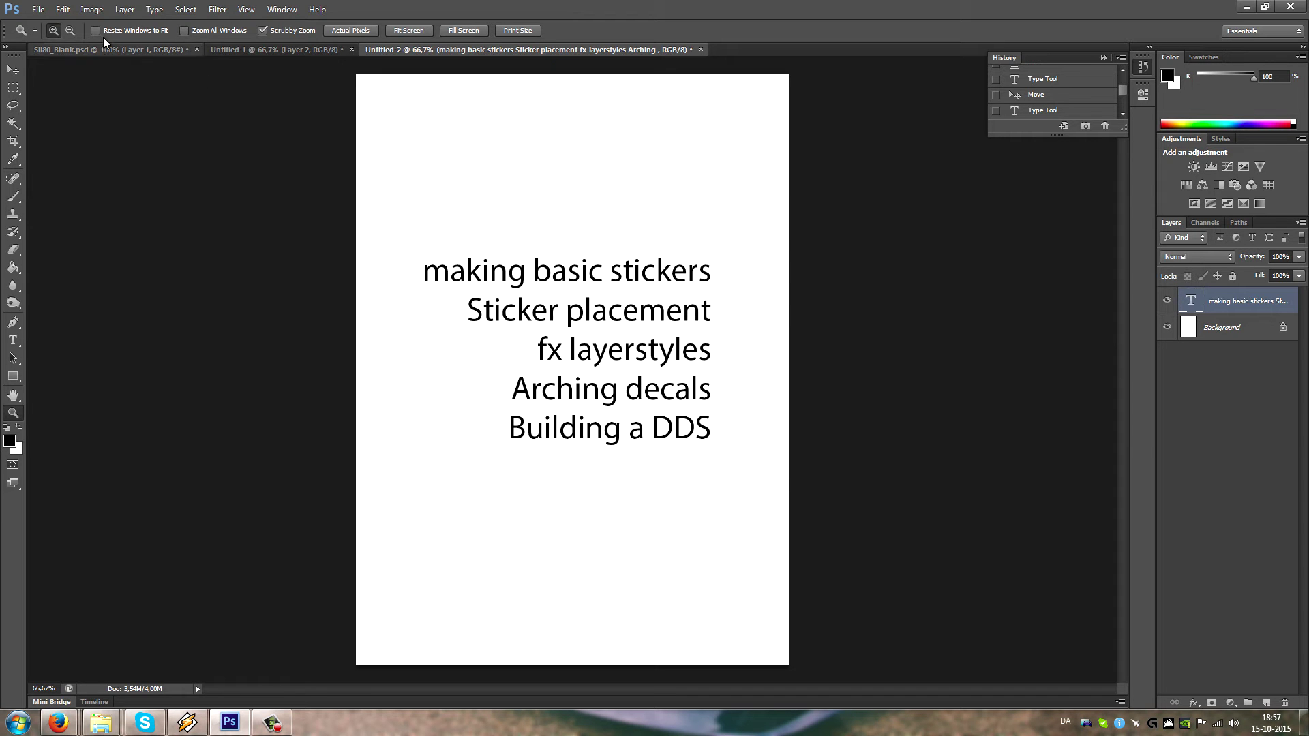
pyautogui.click(79, 51)
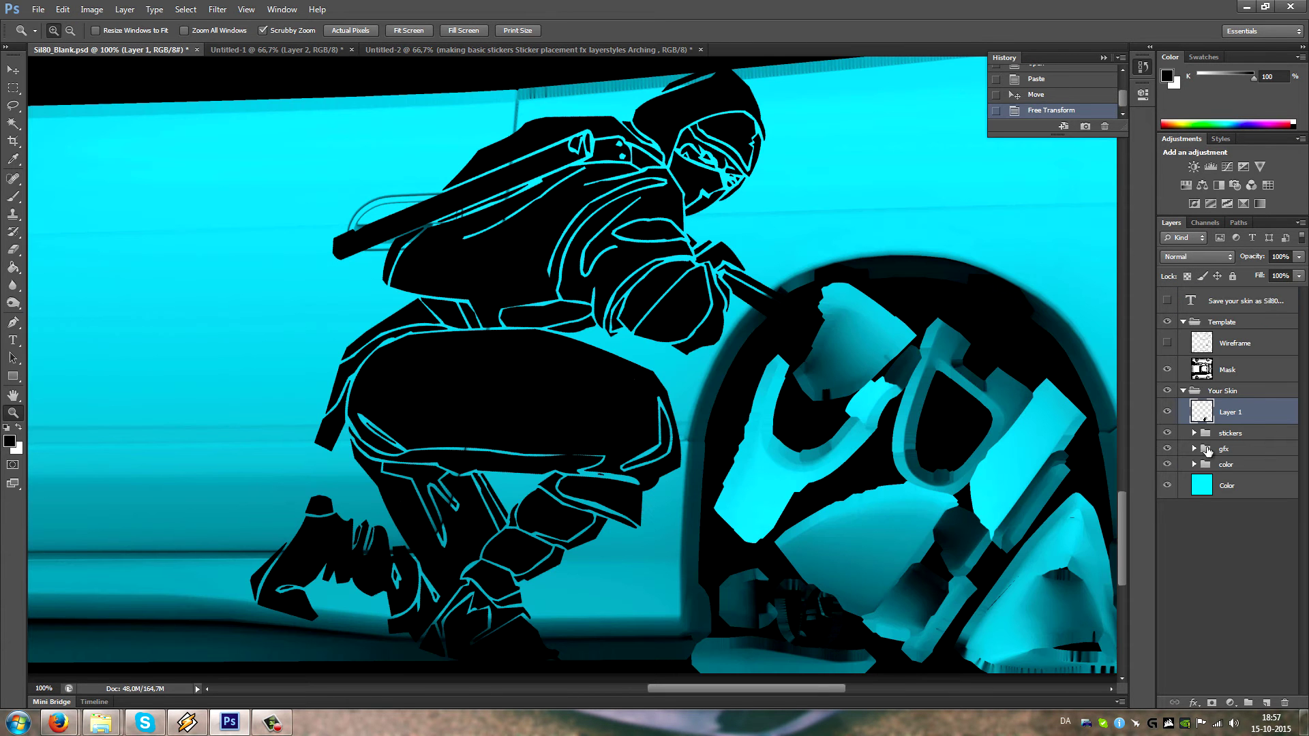
pyautogui.click(1168, 412)
pyautogui.click(1167, 412)
pyautogui.moveTo(524, 361); pyautogui.dragTo(539, 376)
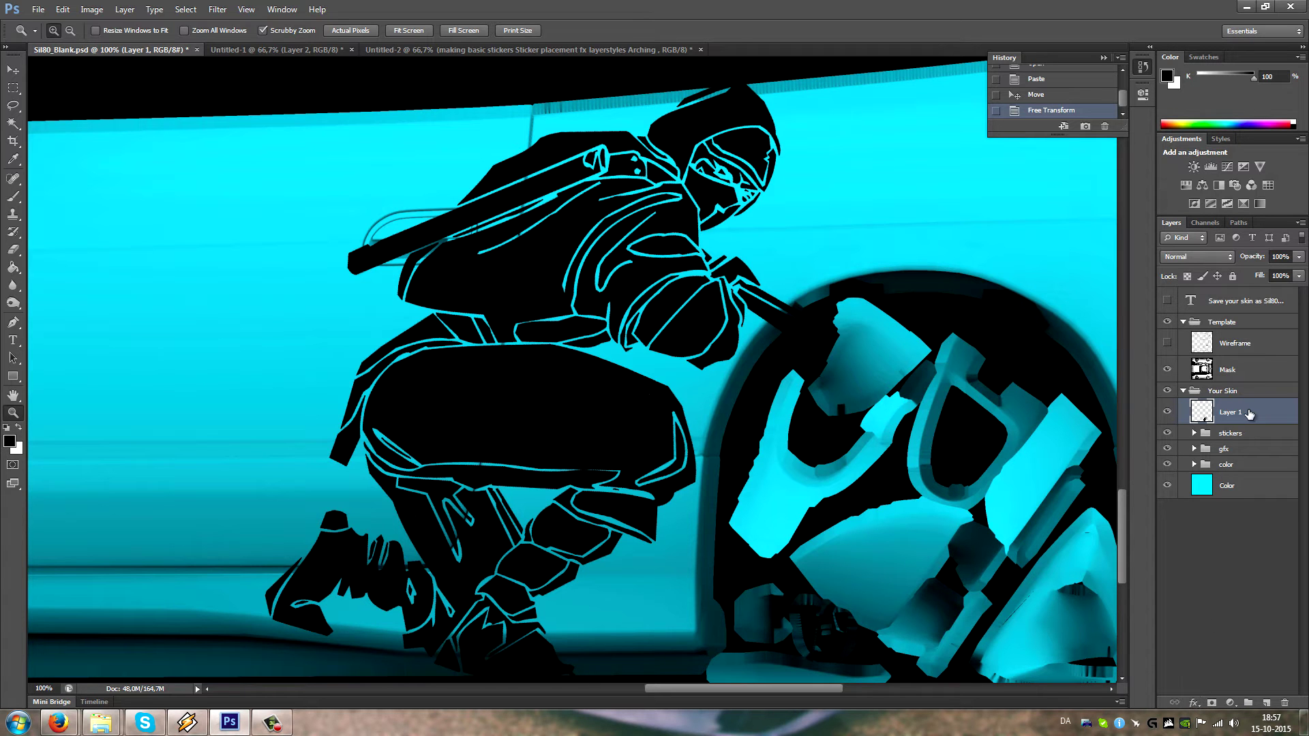
# - Move the ninja layer into the gfx group and rename it "Ninja man"
pyautogui.moveTo(1238, 414); pyautogui.dragTo(1240, 456)
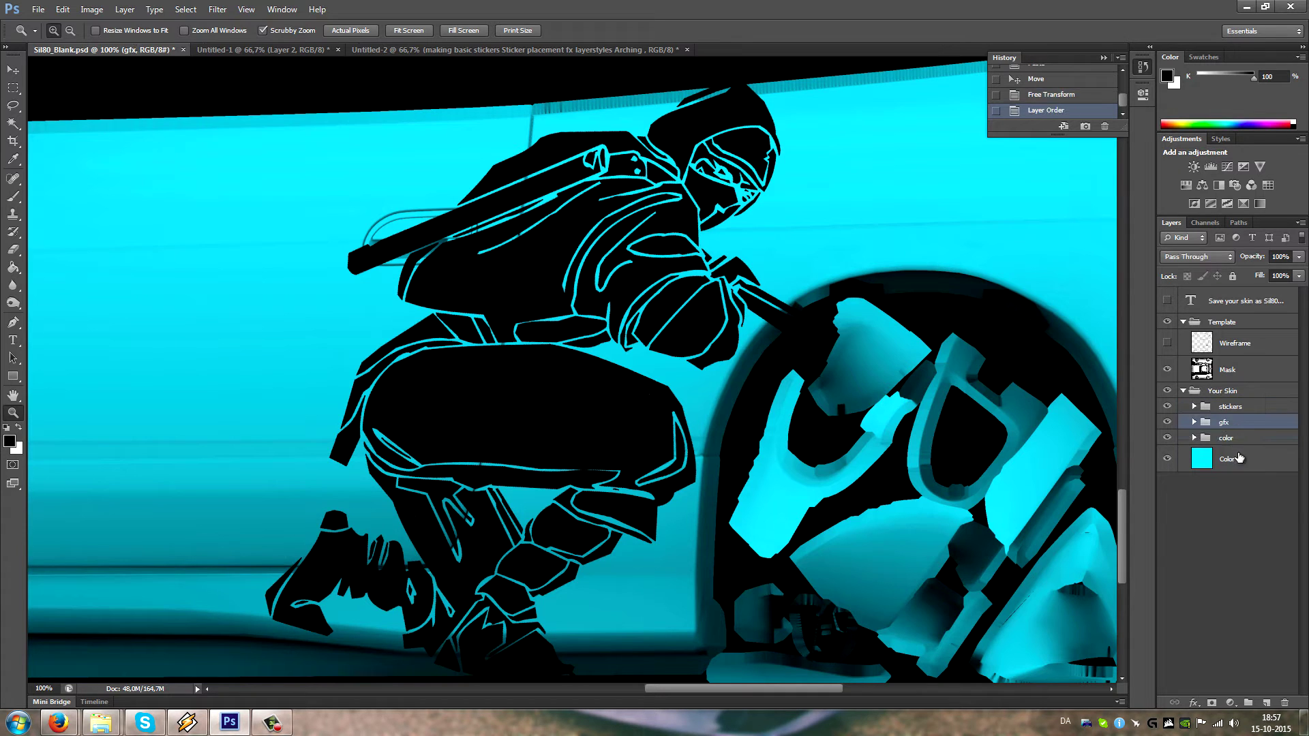
pyautogui.click(1194, 422)
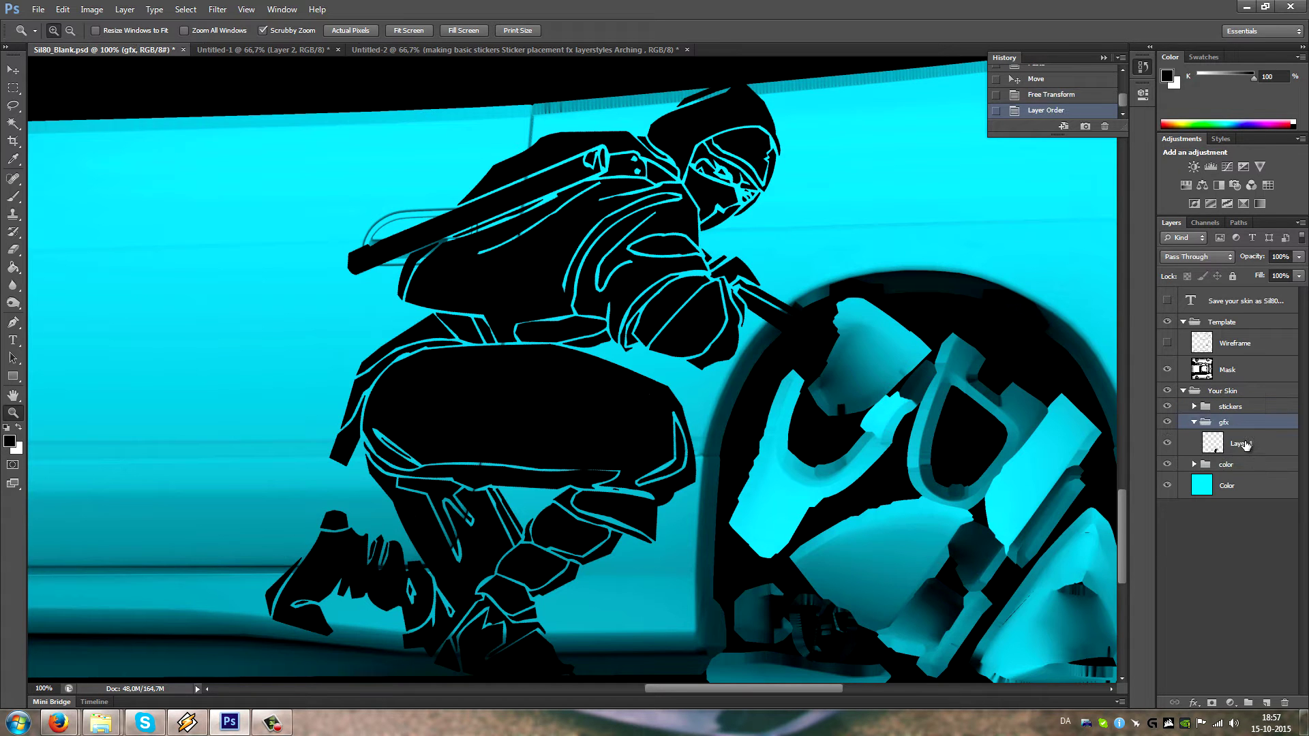
pyautogui.doubleClick(1242, 444)
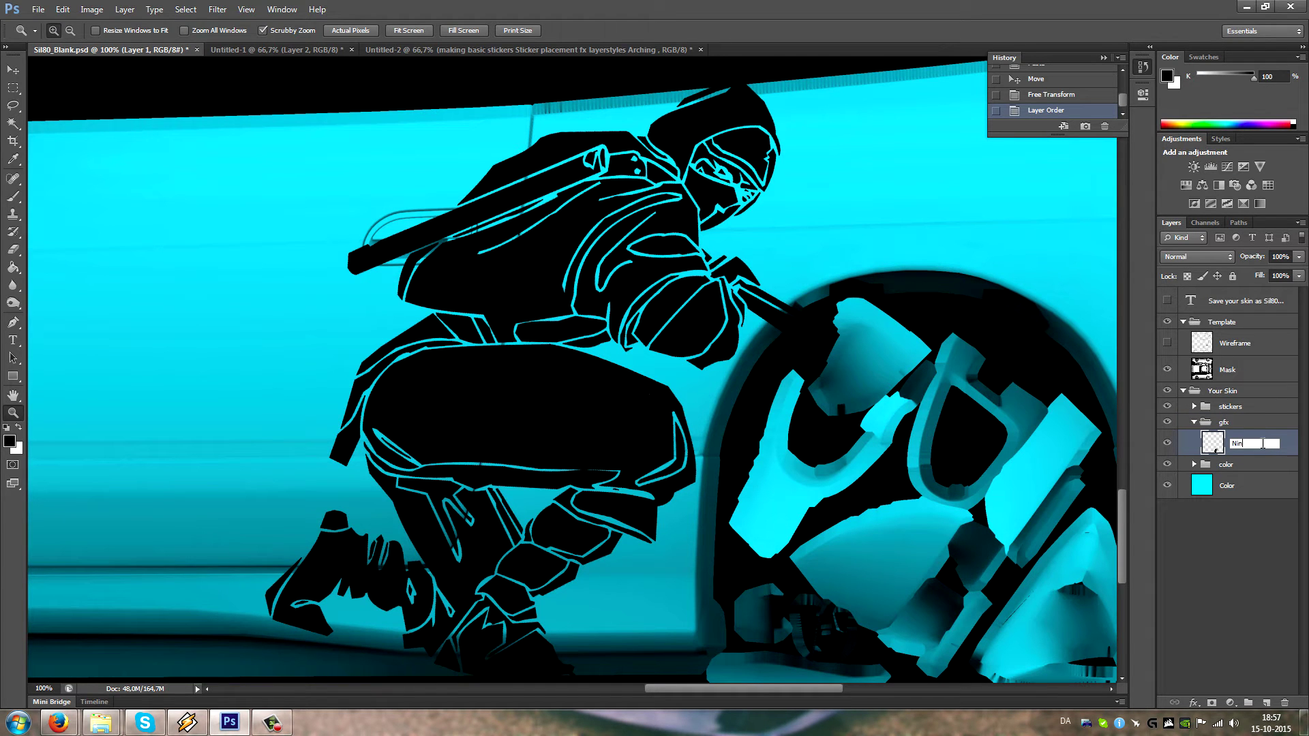
pyautogui.write('Ninja man')
pyautogui.press('Return')
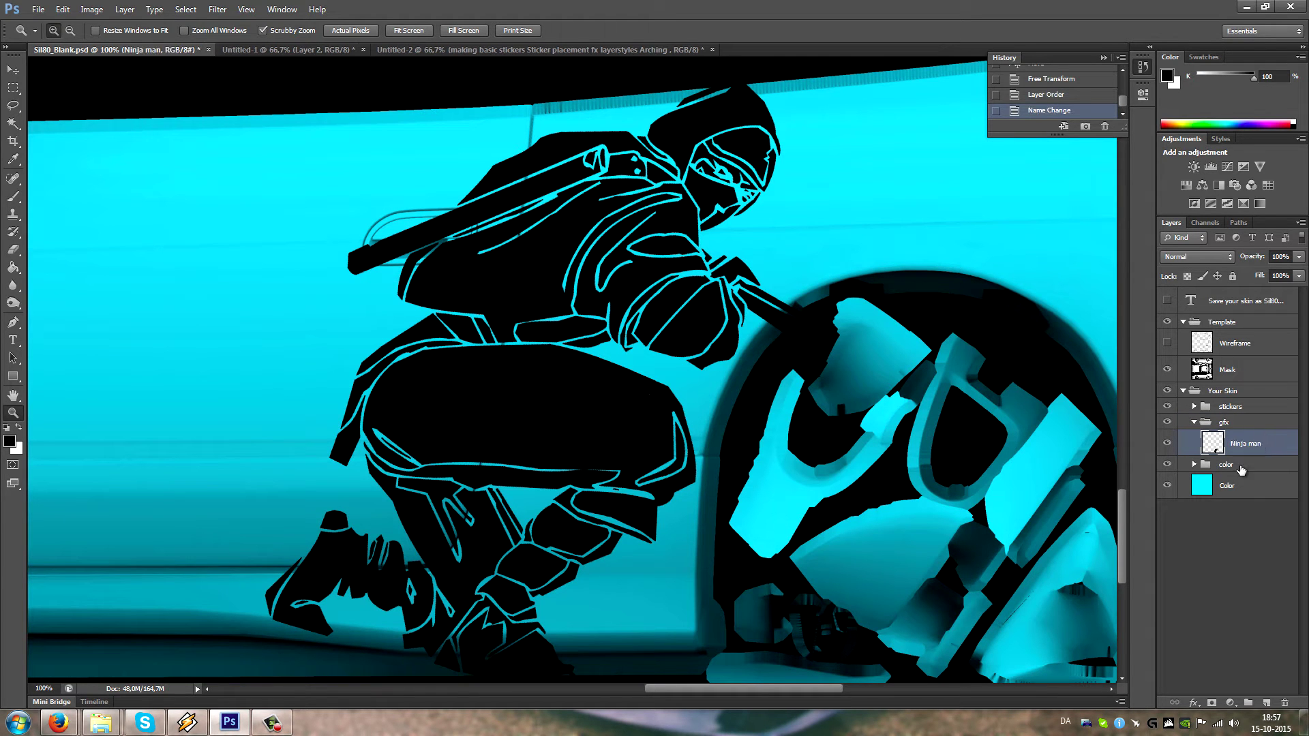
# - Add a Stroke layer style to the Ninja man layer with a size of 4 px, positioned outside
pyautogui.click(1204, 703)
pyautogui.click(1231, 537)
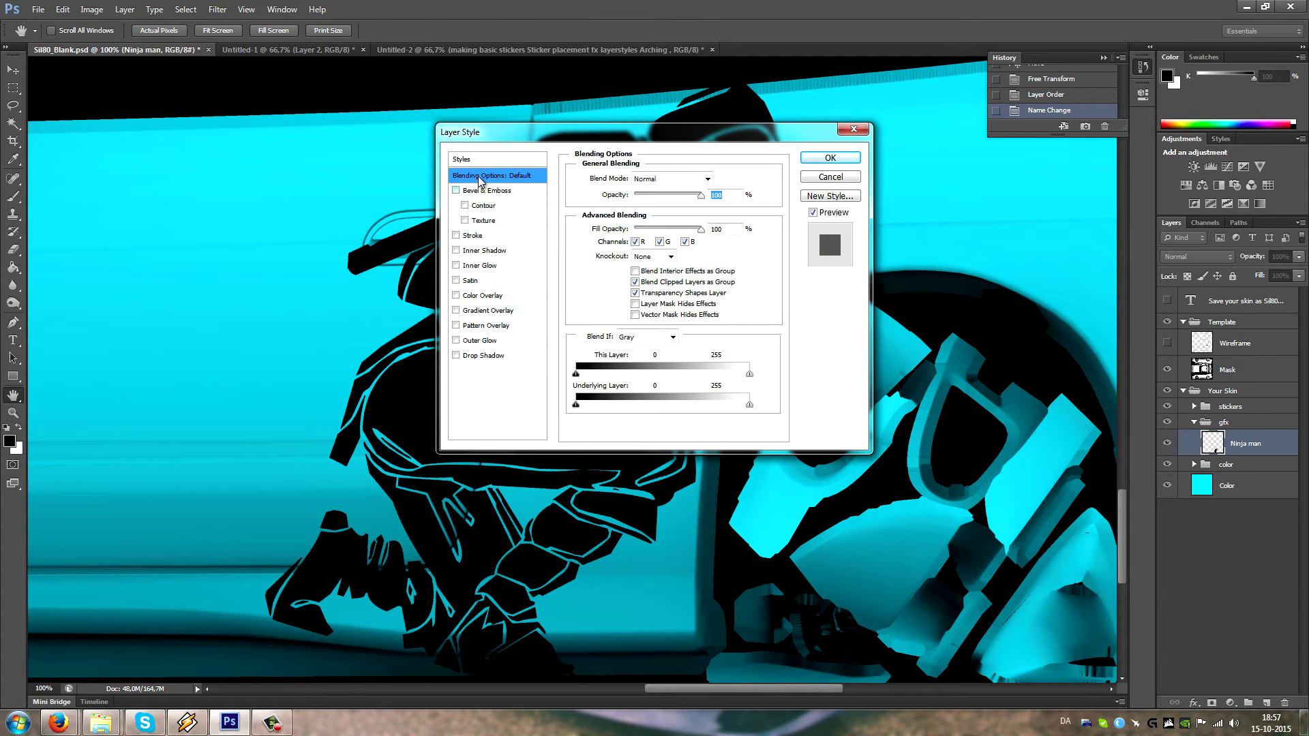
pyautogui.click(455, 236)
pyautogui.moveTo(664, 134); pyautogui.dragTo(834, 125)
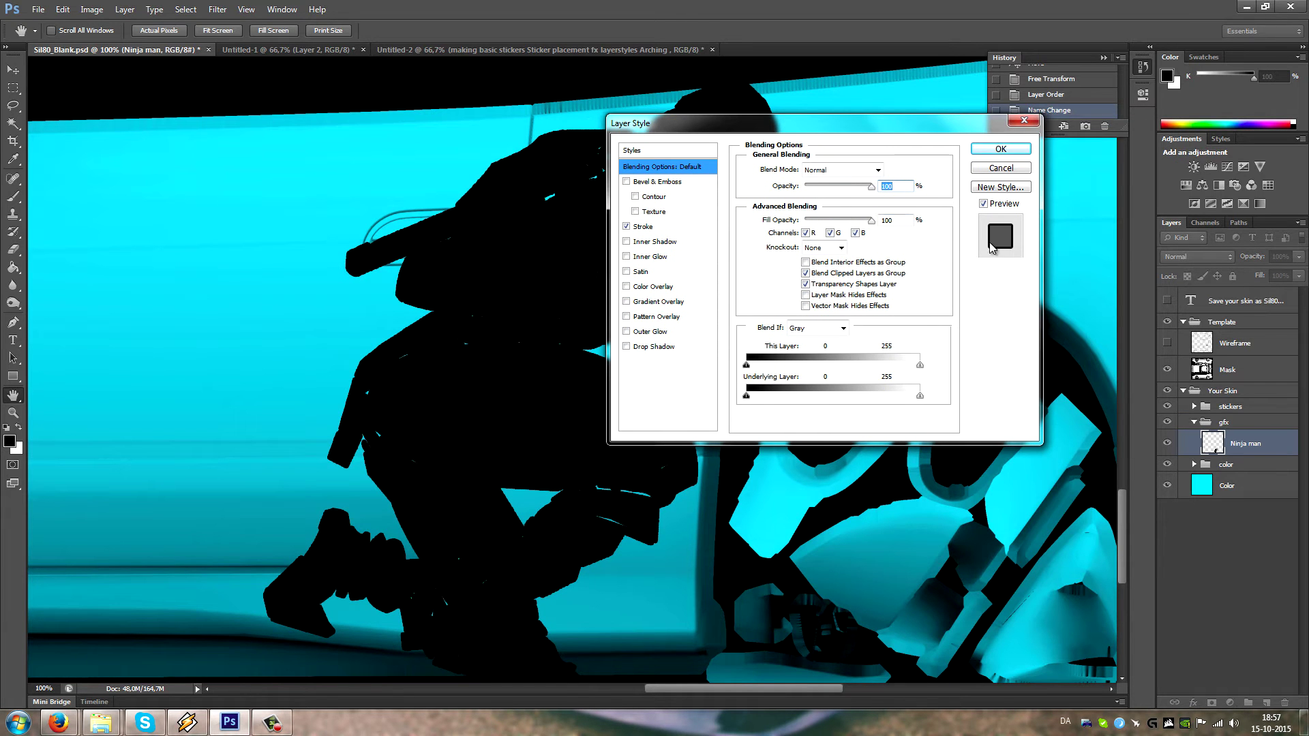
pyautogui.click(652, 231)
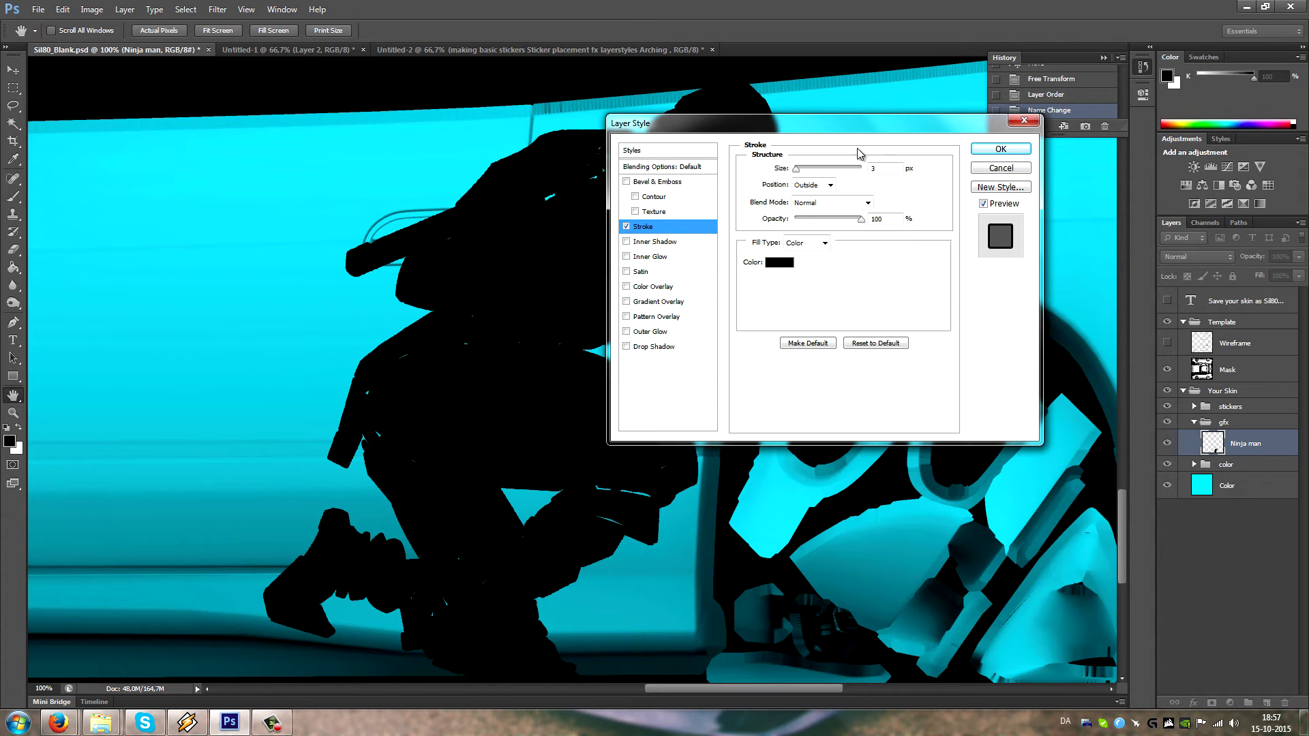
pyautogui.moveTo(803, 173)
pyautogui.mouseDown()
pyautogui.moveTo(876, 176)
pyautogui.moveTo(799, 175)
pyautogui.mouseUp()
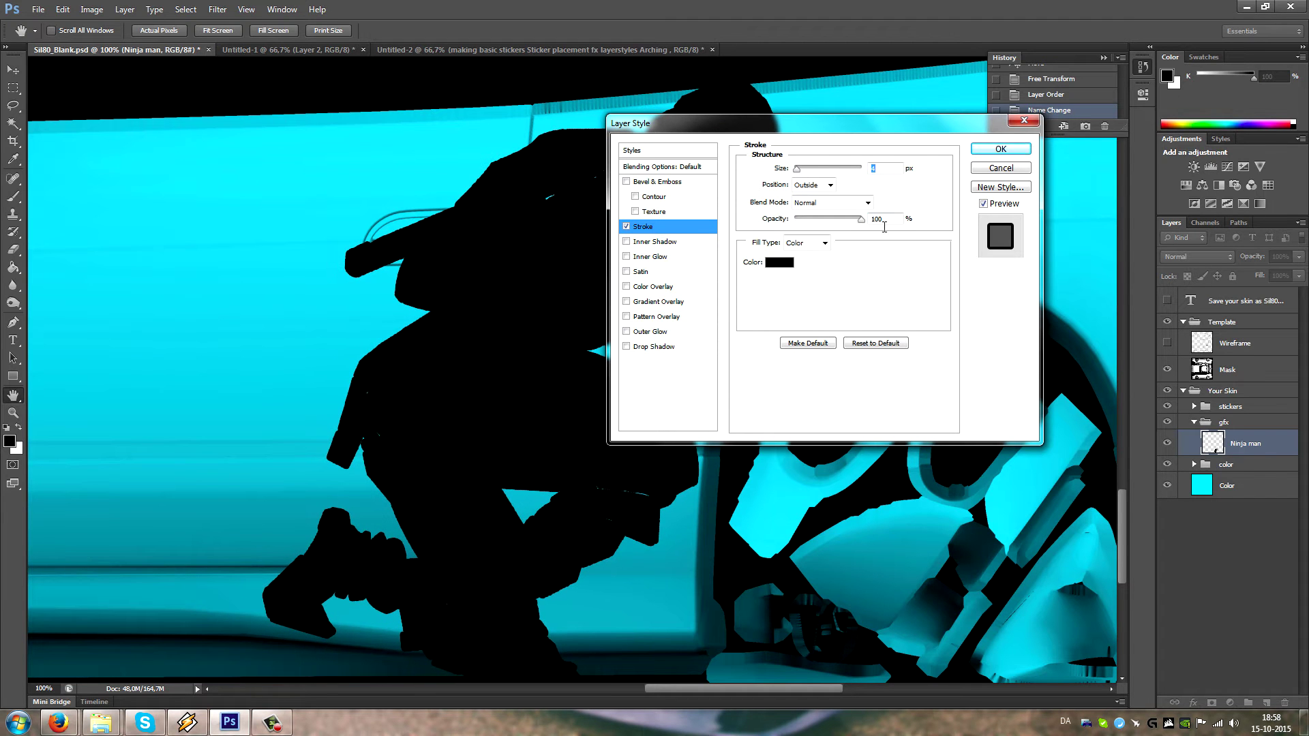
# - Set the stroke colour to purple 5400ff and its size to 3 px
pyautogui.click(784, 265)
pyautogui.moveTo(661, 328); pyautogui.dragTo(661, 268)
pyautogui.click(643, 223)
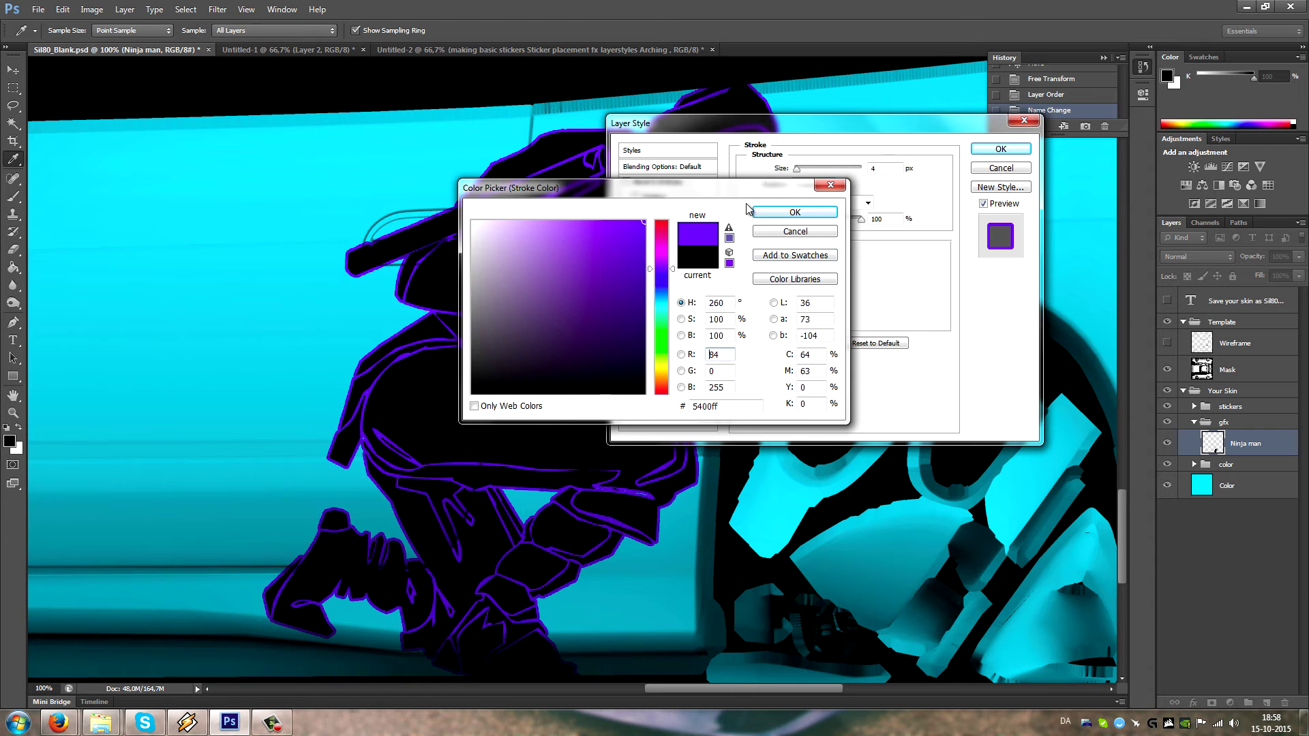
pyautogui.click(785, 212)
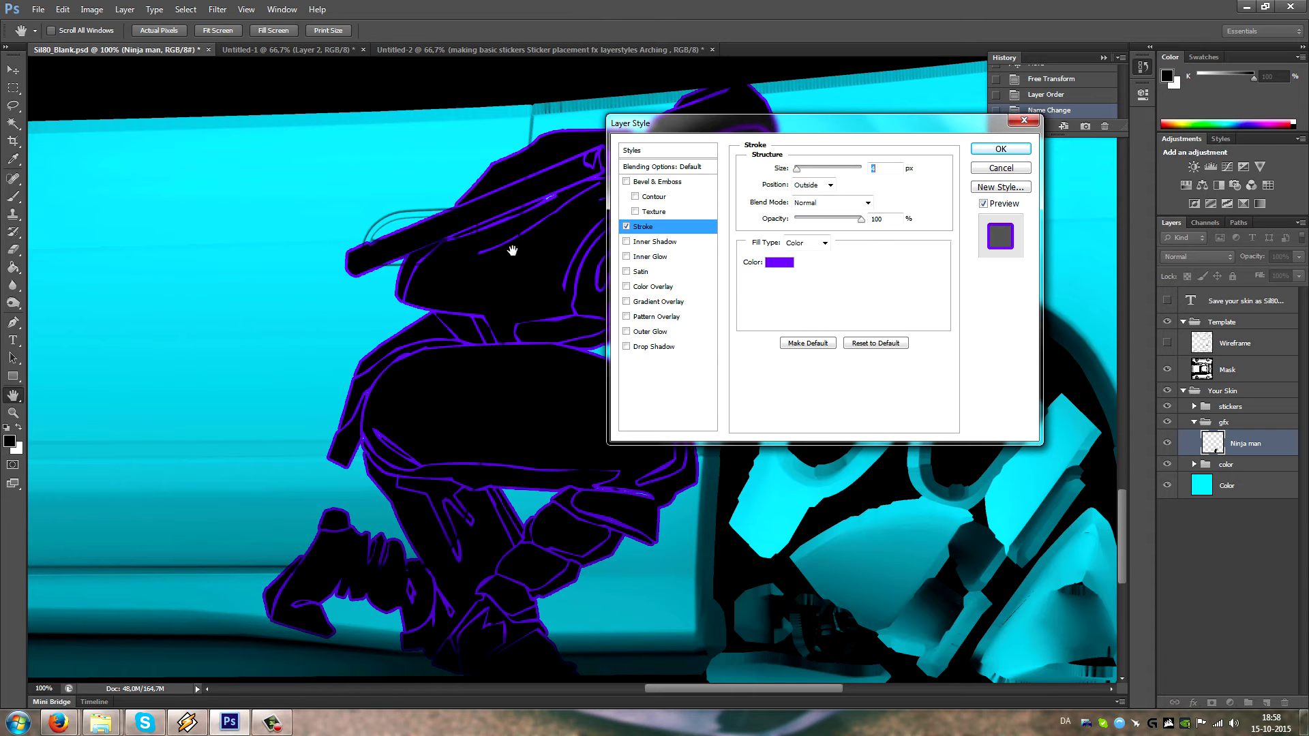
pyautogui.click(784, 264)
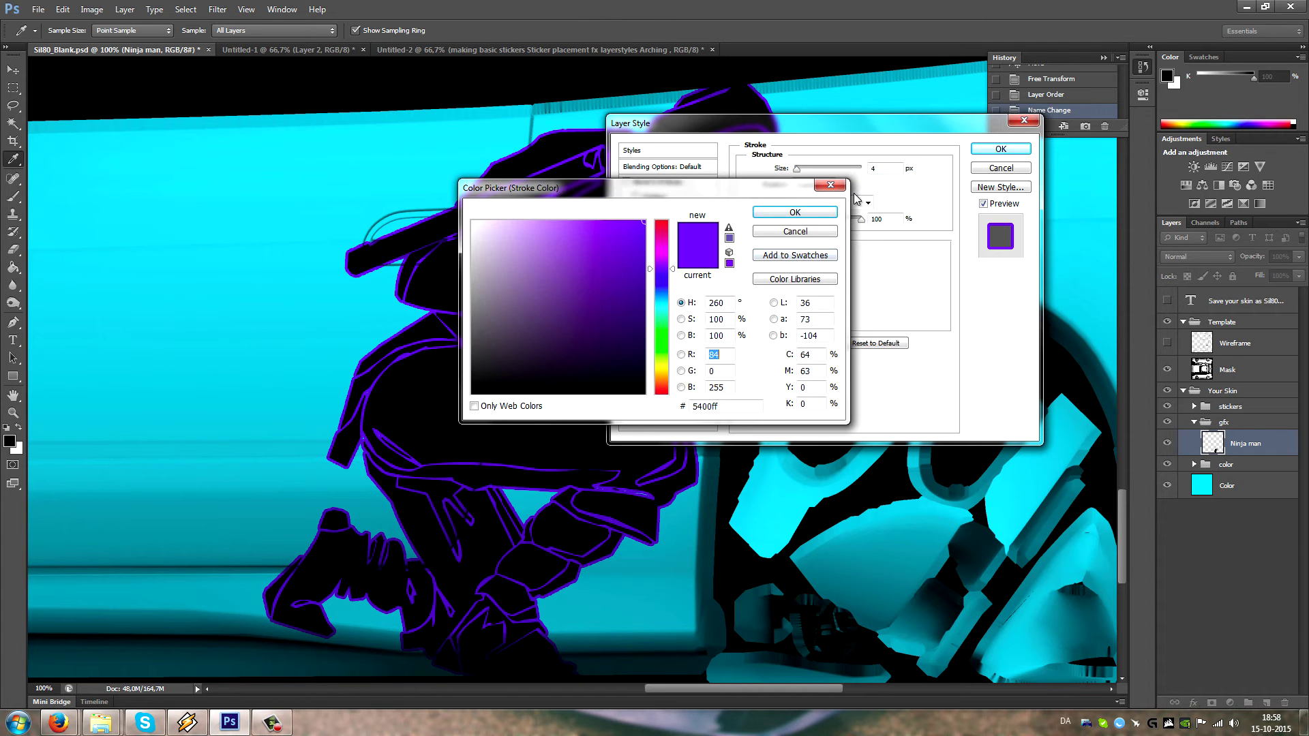
pyautogui.click(758, 211)
pyautogui.write('3')
pyautogui.moveTo(705, 141); pyautogui.dragTo(634, 275)
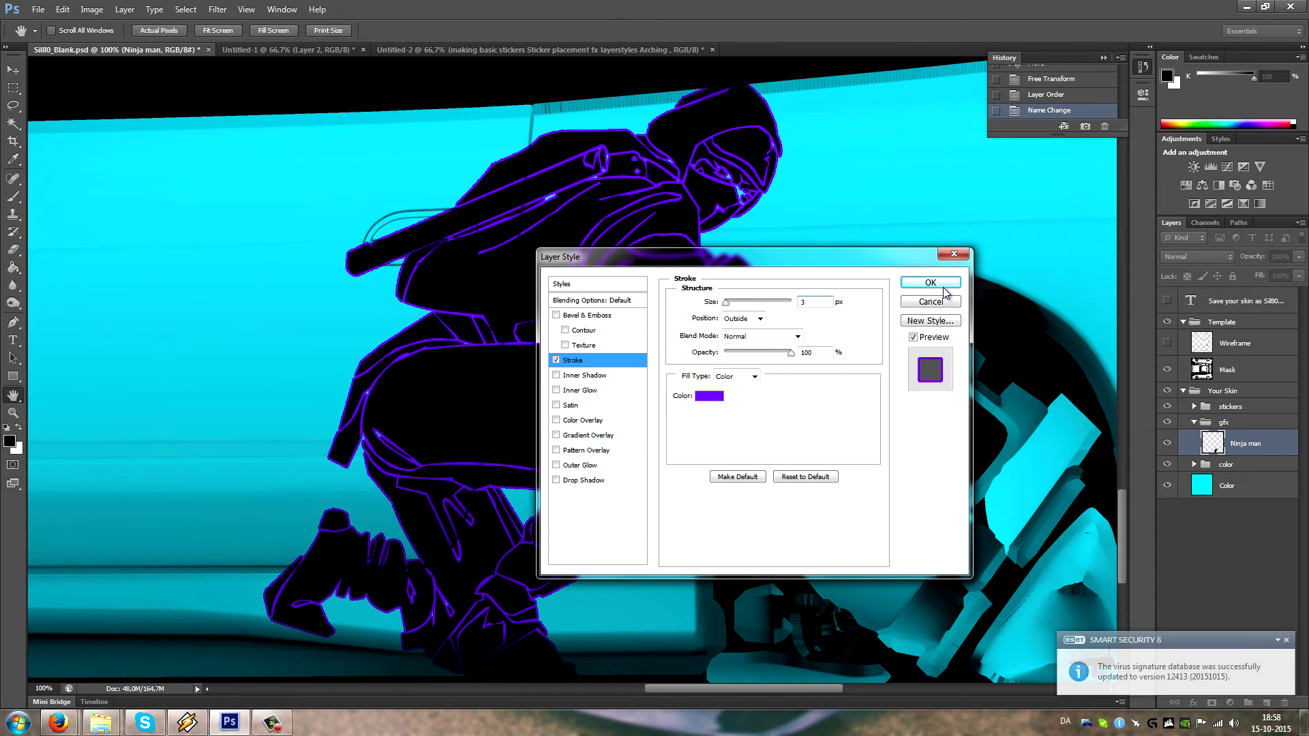
pyautogui.moveTo(385, 399)
pyautogui.mouseDown()
pyautogui.moveTo(388, 409)
pyautogui.moveTo(219, 436)
pyautogui.moveTo(145, 330)
pyautogui.moveTo(334, 405)
pyautogui.mouseUp()
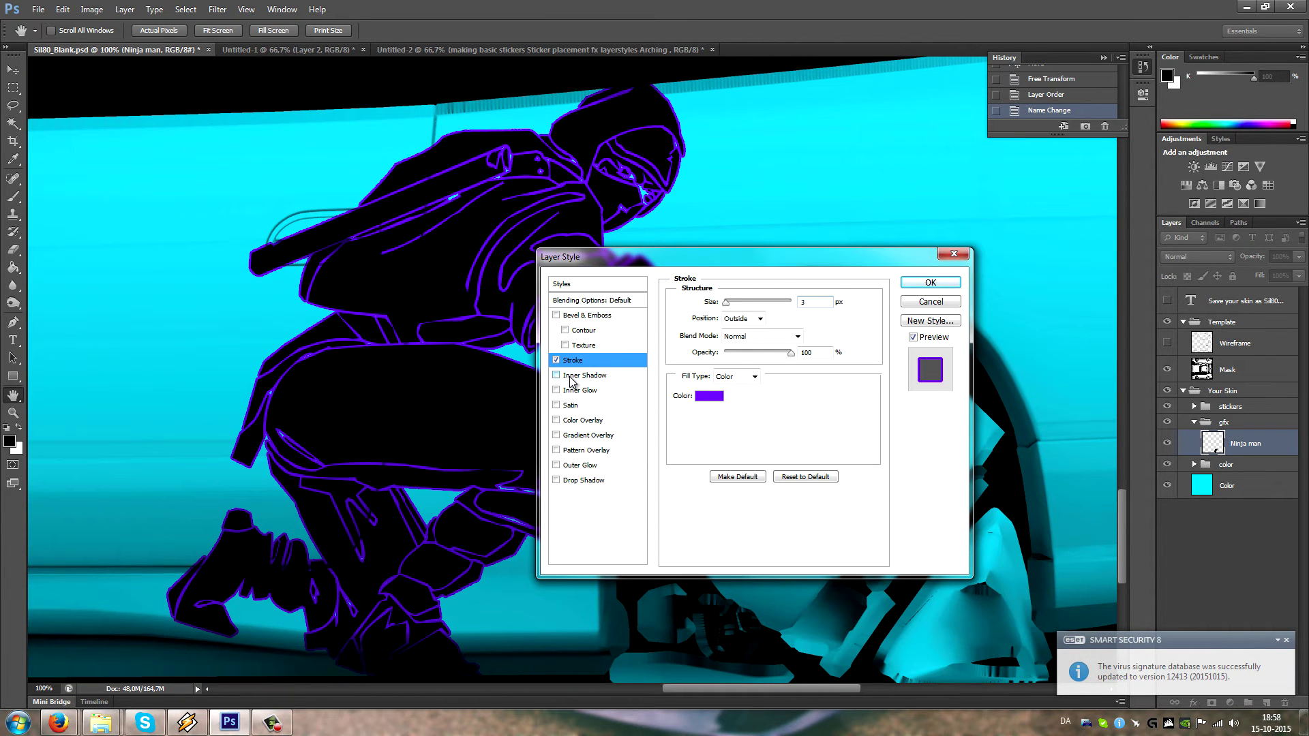
# - Add a Color Overlay in dark blue 060b6b to the ninja
pyautogui.click(573, 423)
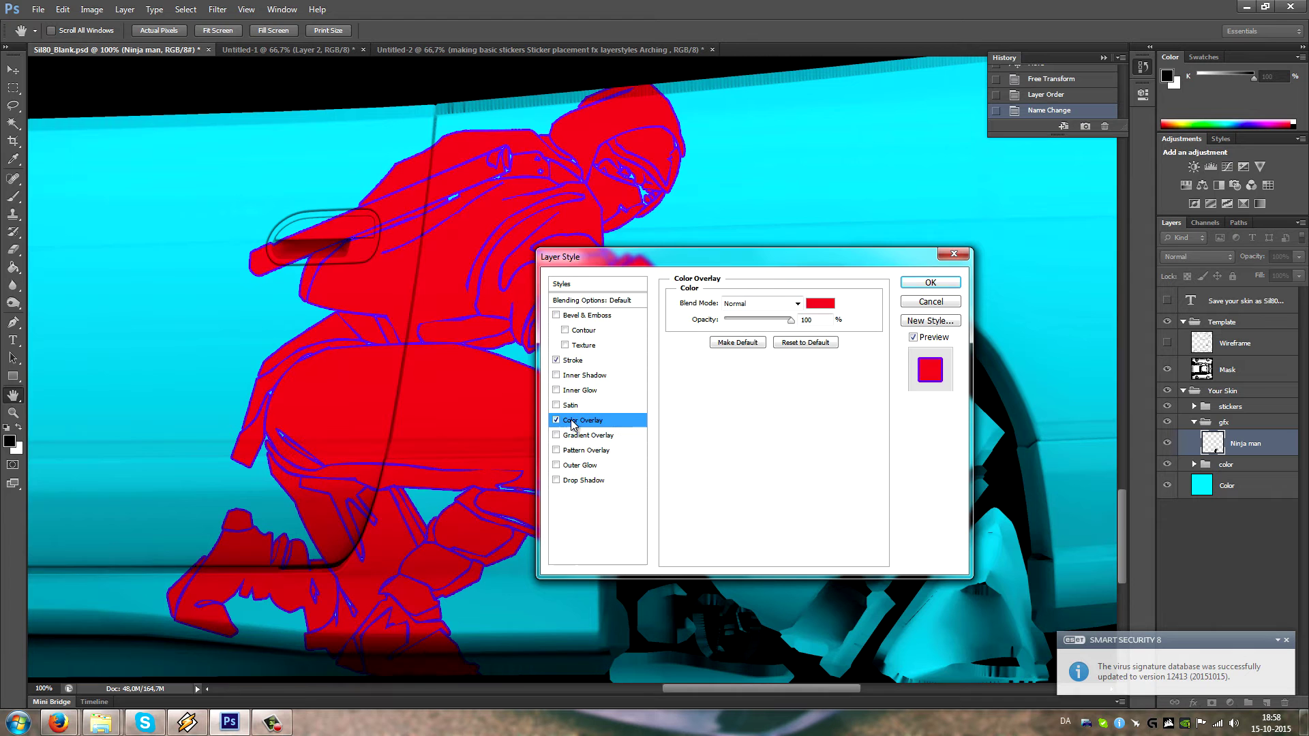
pyautogui.click(823, 301)
pyautogui.moveTo(666, 315); pyautogui.dragTo(666, 279)
pyautogui.click(632, 338)
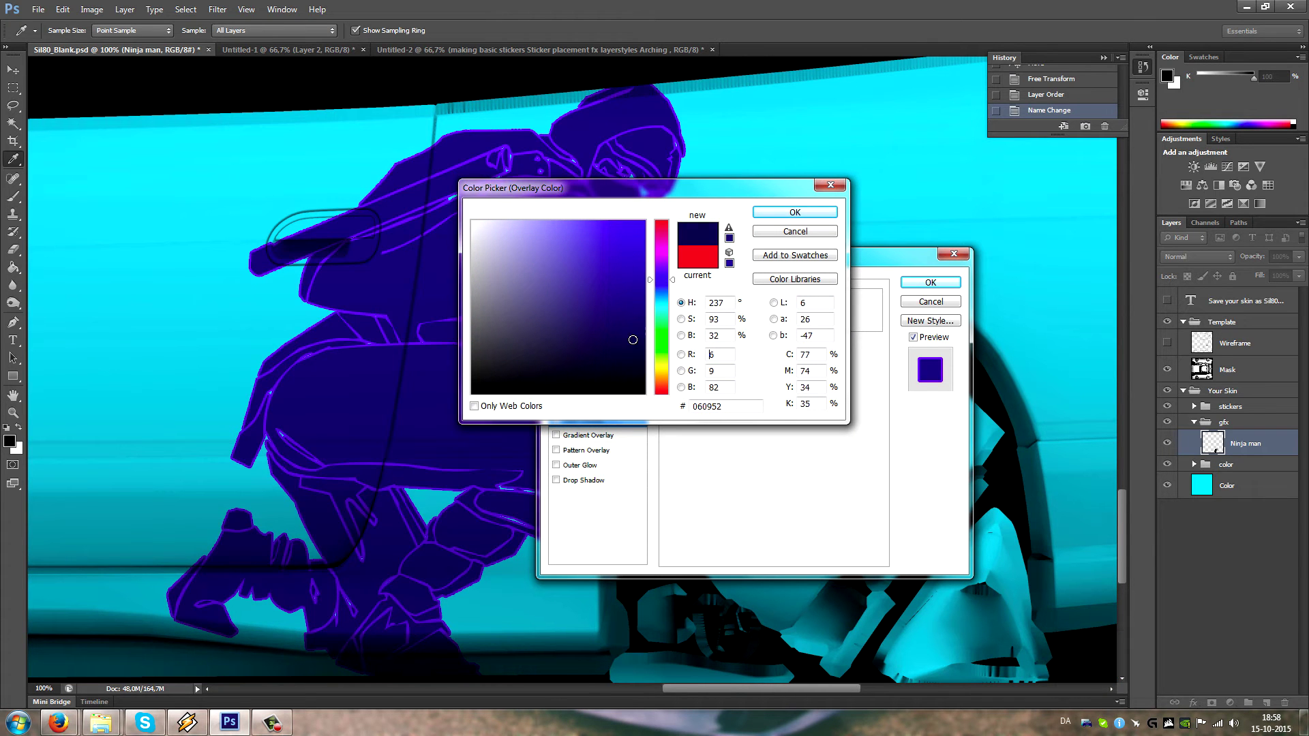
pyautogui.click(635, 321)
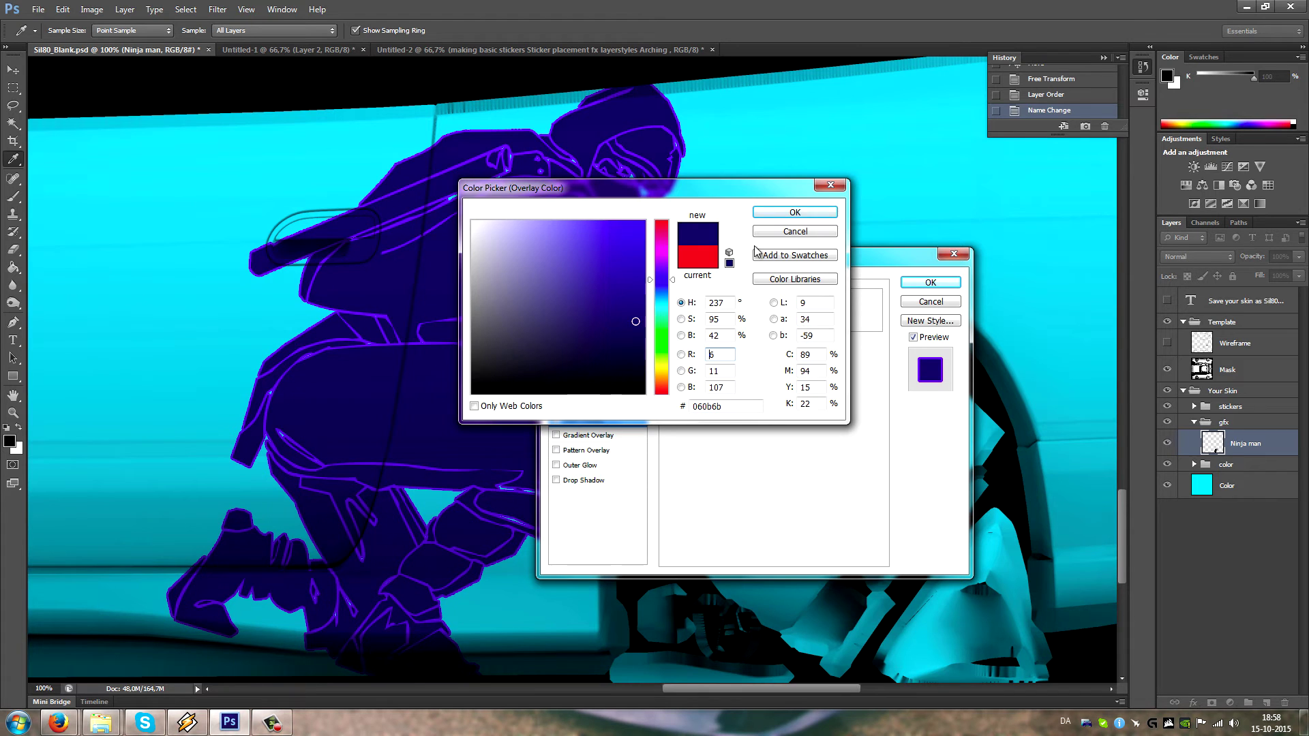
pyautogui.click(791, 213)
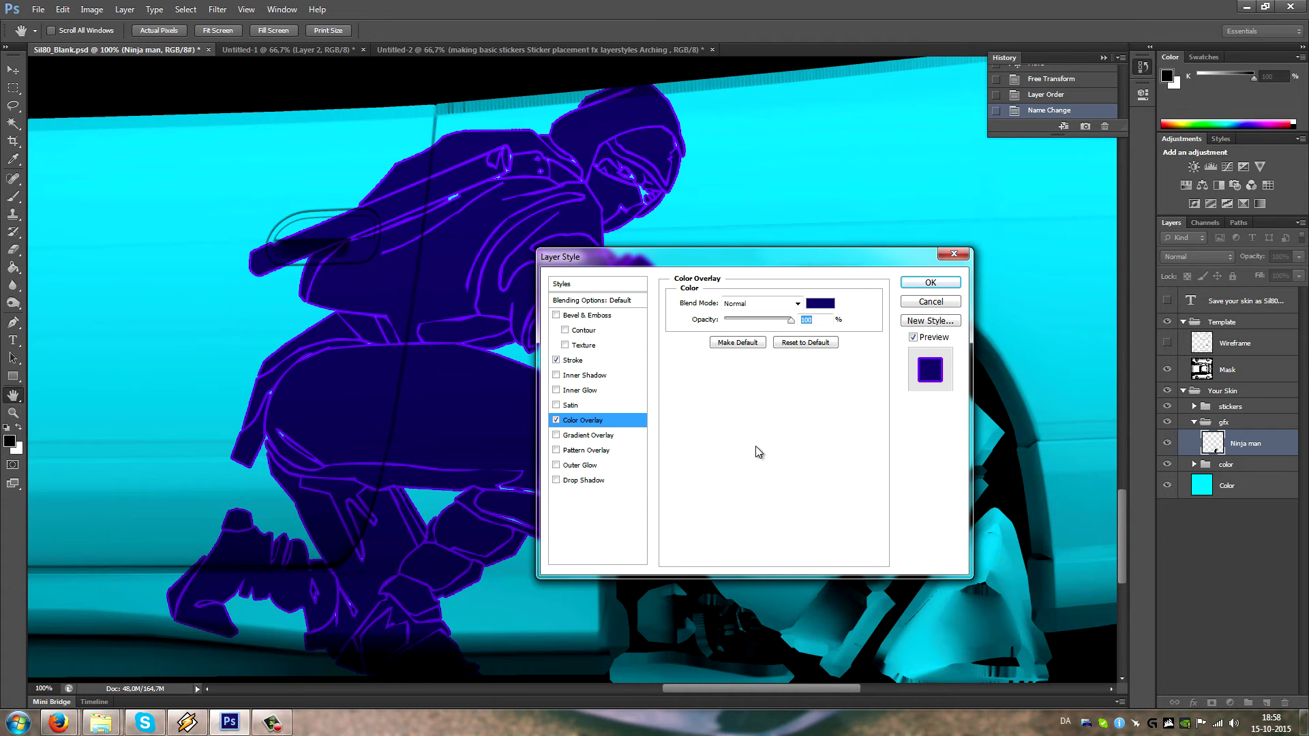
pyautogui.moveTo(260, 414); pyautogui.dragTo(207, 427)
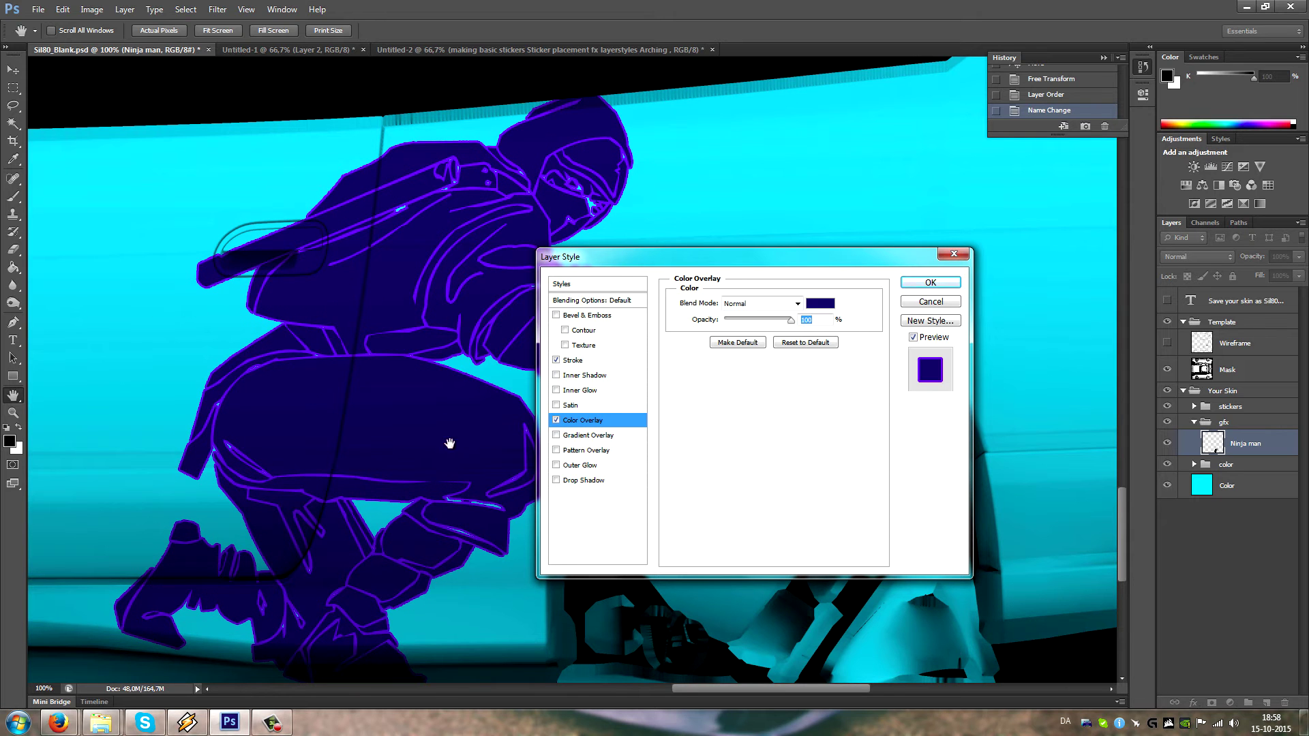
# - Add a Drop Shadow at a 180° angle without global light and with 100% opacity
pyautogui.click(581, 481)
pyautogui.moveTo(724, 343); pyautogui.dragTo(732, 336)
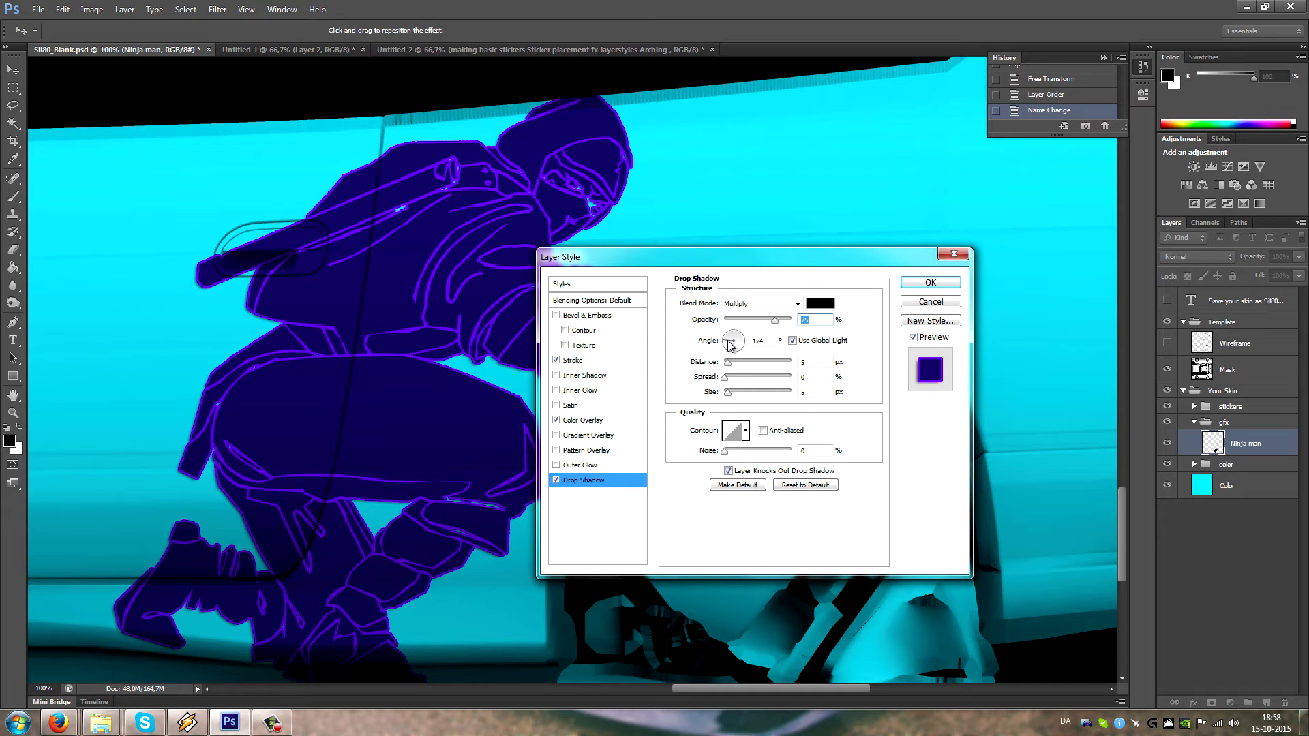
pyautogui.moveTo(729, 345); pyautogui.dragTo(730, 346)
pyautogui.write('180')
pyautogui.click(818, 342)
pyautogui.write('180')
pyautogui.moveTo(791, 322); pyautogui.dragTo(798, 320)
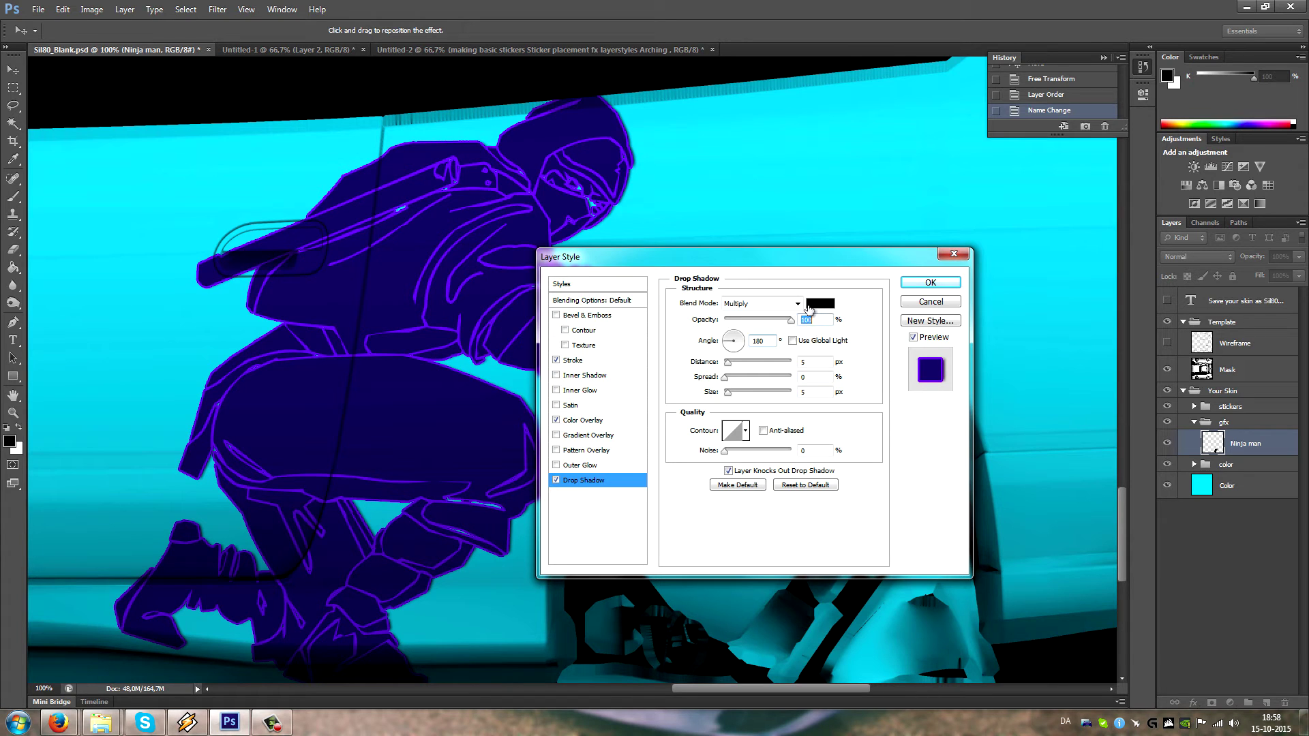
# - Set the drop shadow's distance to 10 px, size to 0 px and angle to 135°
pyautogui.click(823, 304)
pyautogui.click(784, 215)
pyautogui.click(822, 361)
pyautogui.write('10')
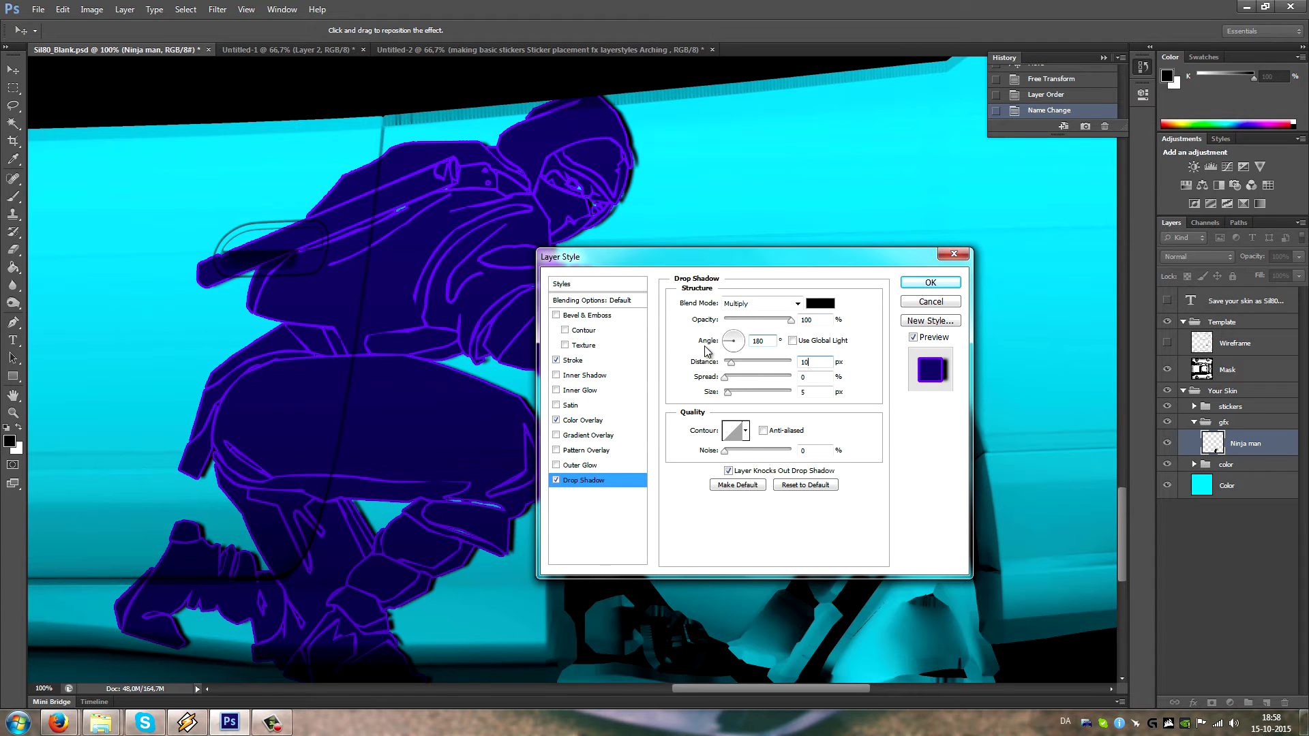
pyautogui.write('0')
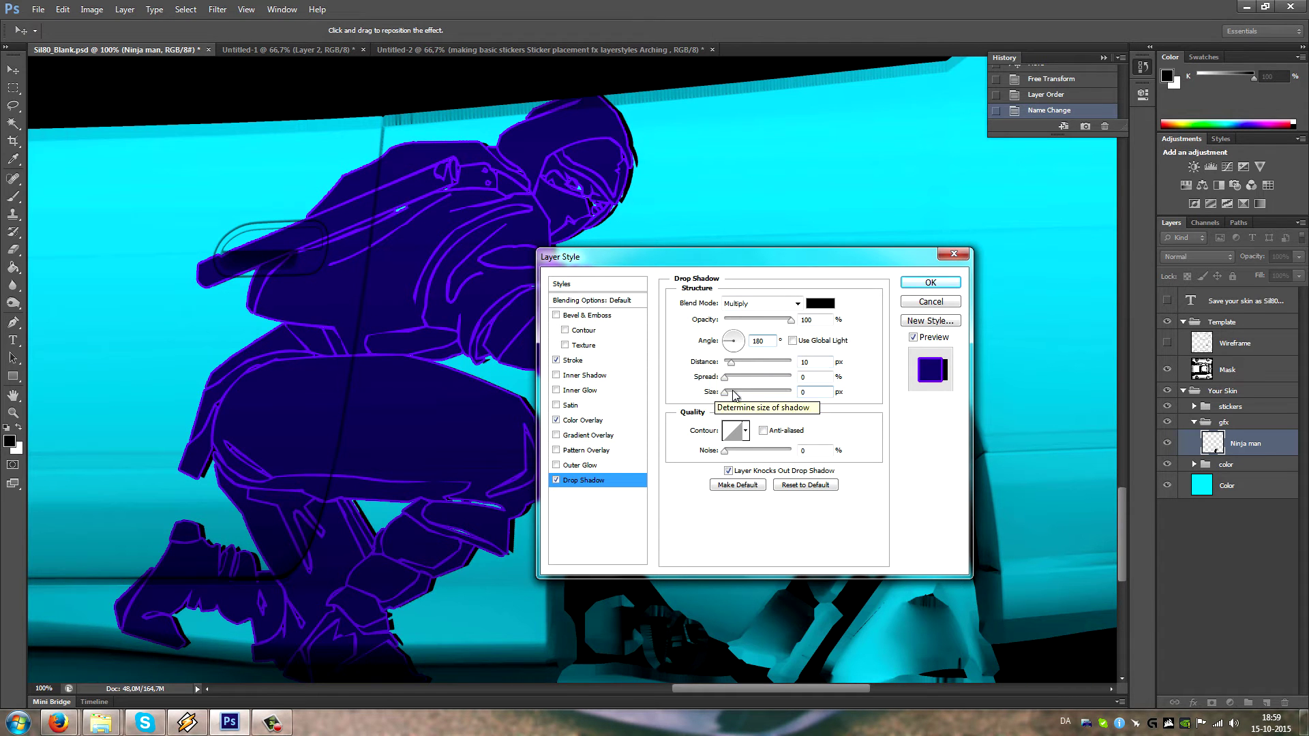
pyautogui.moveTo(813, 362); pyautogui.dragTo(755, 362)
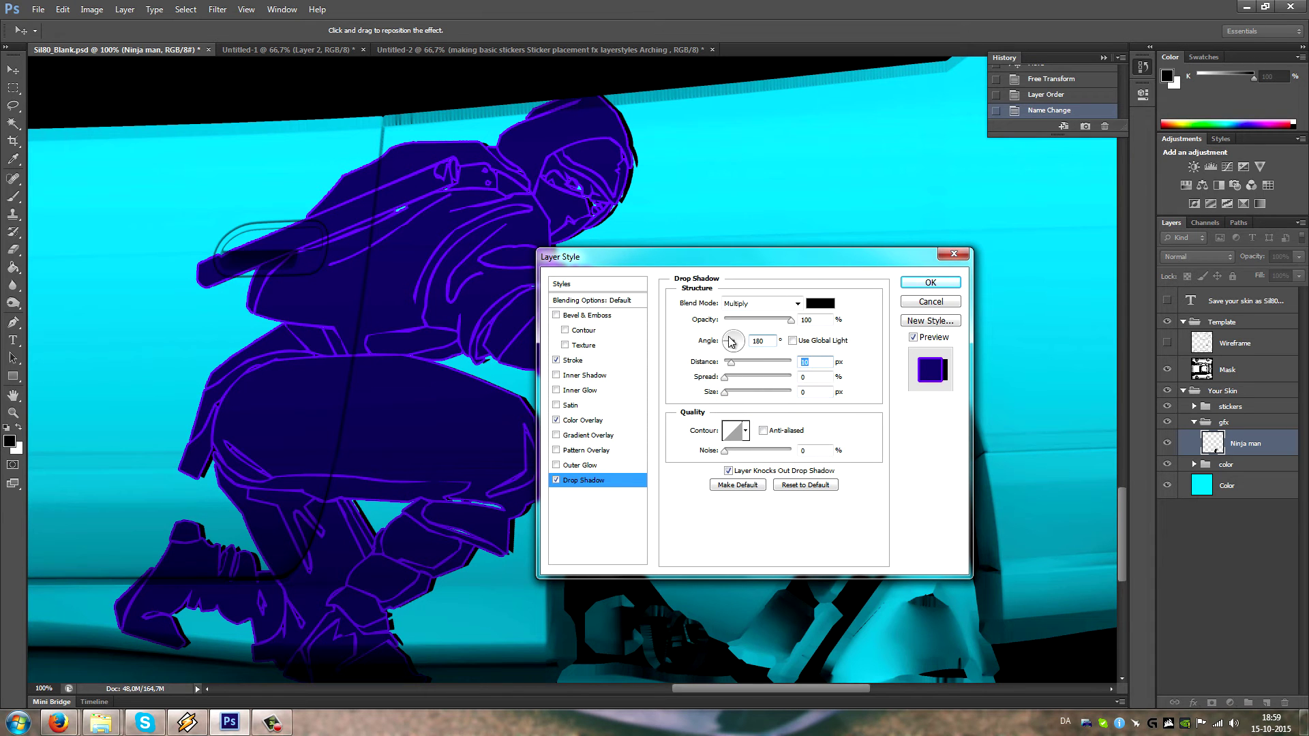
pyautogui.hotkey('shift', 'Tab')
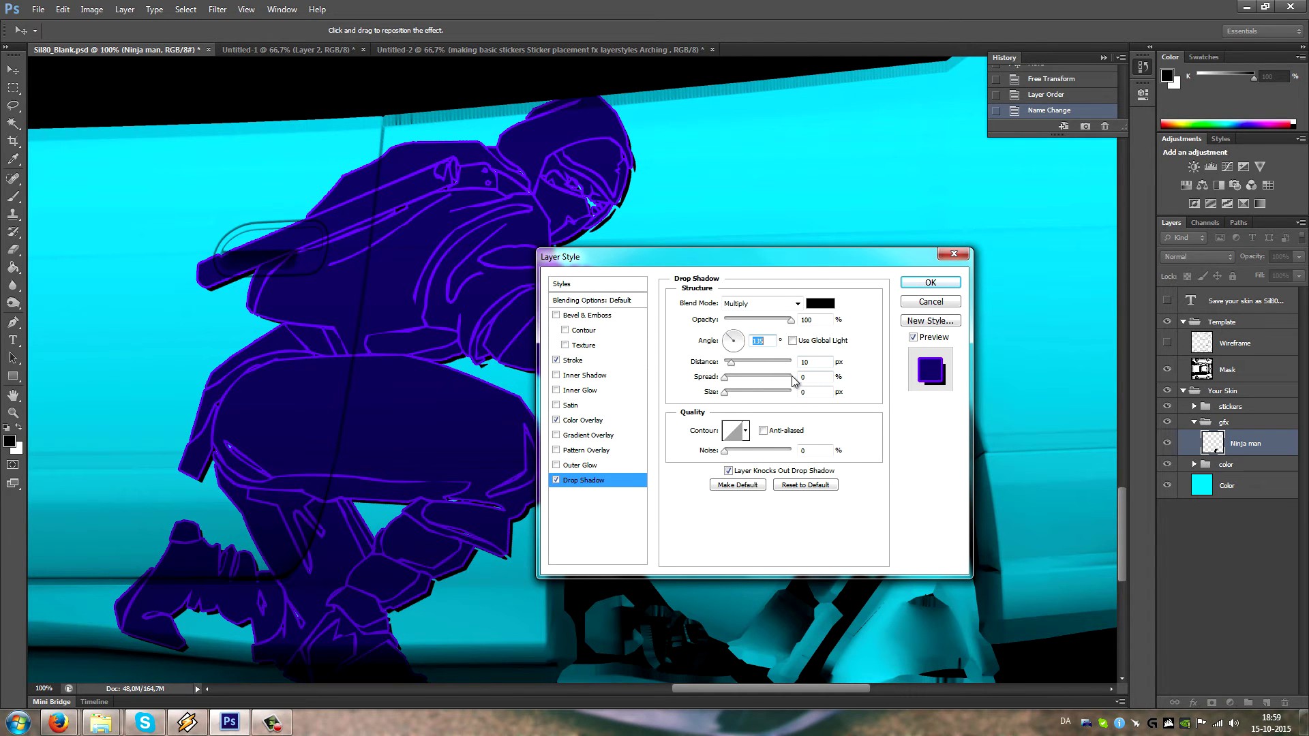
# - Make the drop shadow white with Normal blend mode at 100% opacity and apply the layer styles
pyautogui.click(820, 303)
pyautogui.click(795, 212)
pyautogui.click(758, 304)
pyautogui.click(750, 305)
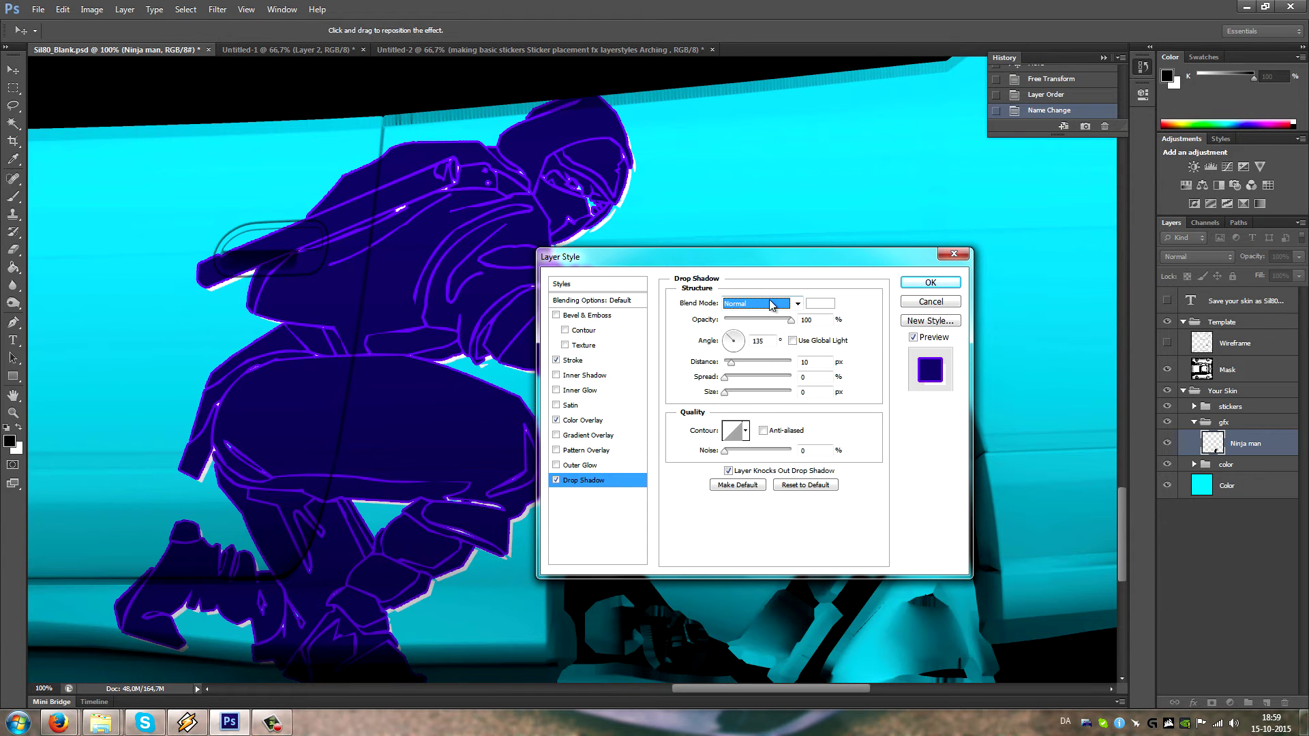
pyautogui.click(793, 299)
pyautogui.click(794, 300)
pyautogui.moveTo(789, 319); pyautogui.dragTo(835, 325)
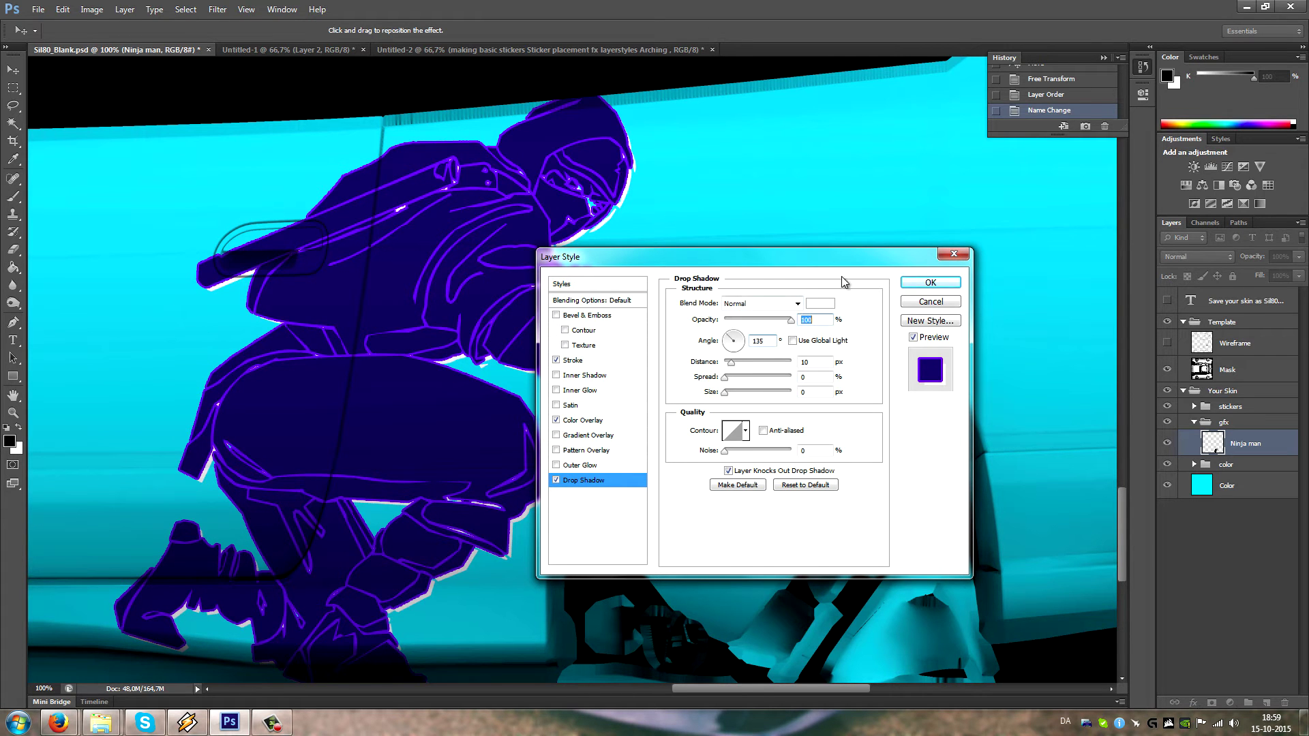
pyautogui.click(931, 282)
# - Inspect the ninja's stroke, overlay and white shadow up close around the head, arms and legs, and the whole figure on the car side
pyautogui.click(13, 413)
pyautogui.keyDown('alt'); pyautogui.click(544, 387); pyautogui.keyUp('alt')
pyautogui.keyDown('alt'); pyautogui.click(545, 388); pyautogui.keyUp('alt')
pyautogui.keyDown('alt'); pyautogui.click(545, 387); pyautogui.keyUp('alt')
pyautogui.click(511, 432)
pyautogui.click(511, 432)
pyautogui.click(511, 432)
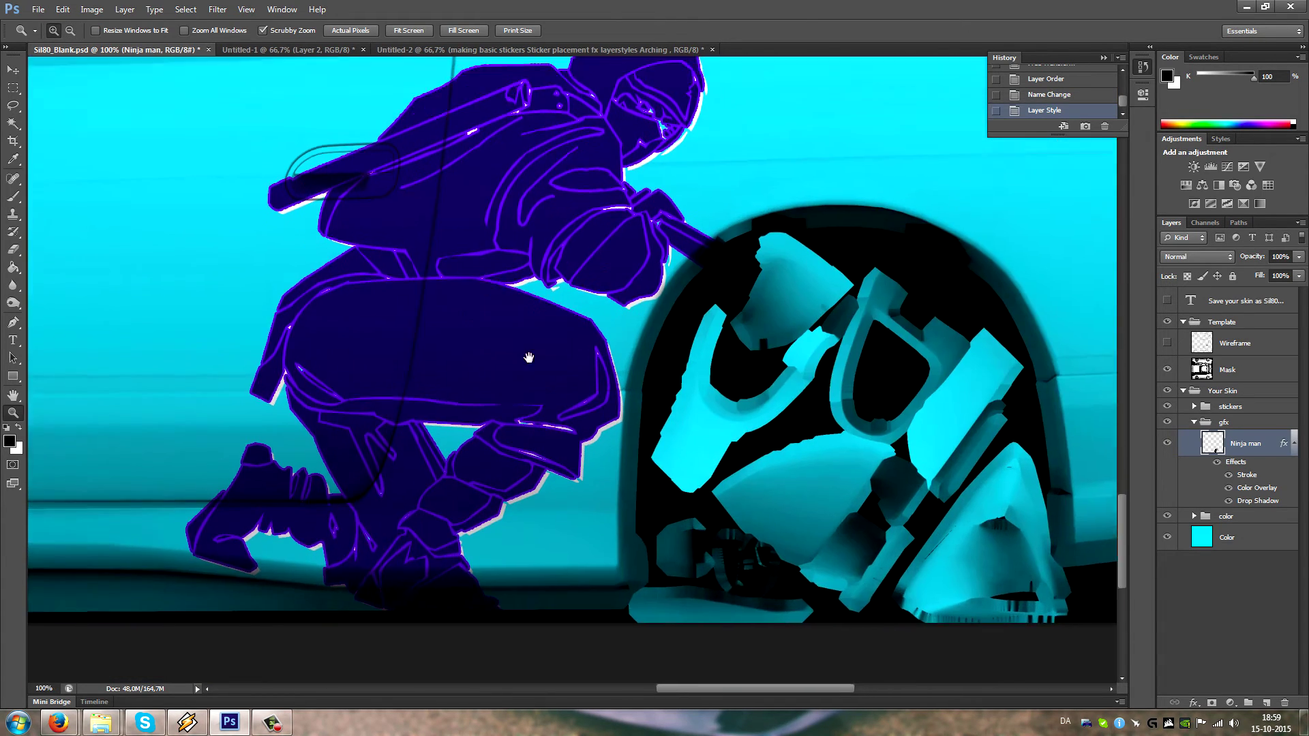
pyautogui.moveTo(495, 293); pyautogui.dragTo(551, 389)
pyautogui.click(598, 293)
pyautogui.click(598, 294)
pyautogui.moveTo(805, 173); pyautogui.dragTo(509, 381)
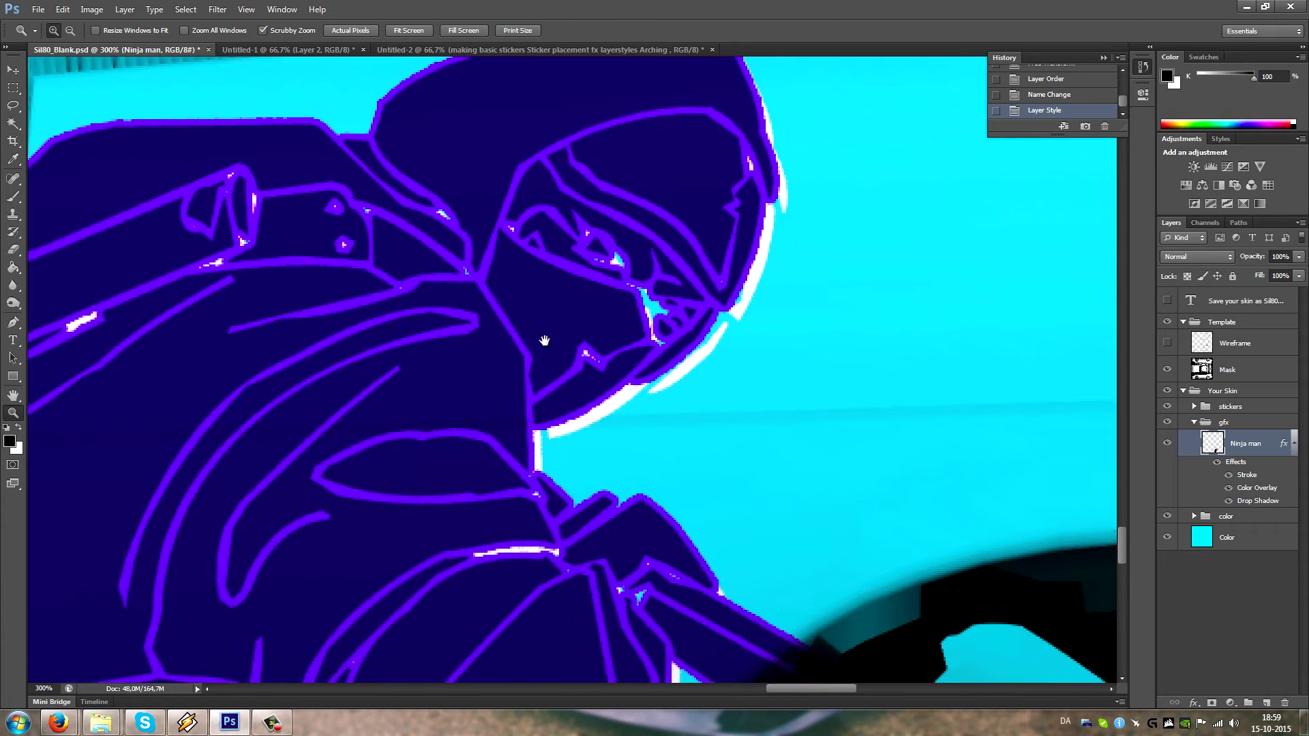
pyautogui.moveTo(435, 277); pyautogui.dragTo(709, 402)
pyautogui.moveTo(380, 538); pyautogui.dragTo(763, 205)
pyautogui.moveTo(518, 462); pyautogui.dragTo(536, 141)
pyautogui.keyDown('alt'); pyautogui.click(823, 295); pyautogui.keyUp('alt')
pyautogui.keyDown('alt'); pyautogui.click(823, 295); pyautogui.keyUp('alt')
pyautogui.keyDown('alt'); pyautogui.click(821, 295); pyautogui.keyUp('alt')
pyautogui.moveTo(821, 296); pyautogui.dragTo(702, 440)
pyautogui.click(704, 443)
pyautogui.moveTo(707, 356); pyautogui.dragTo(703, 297)
pyautogui.moveTo(53, 730)
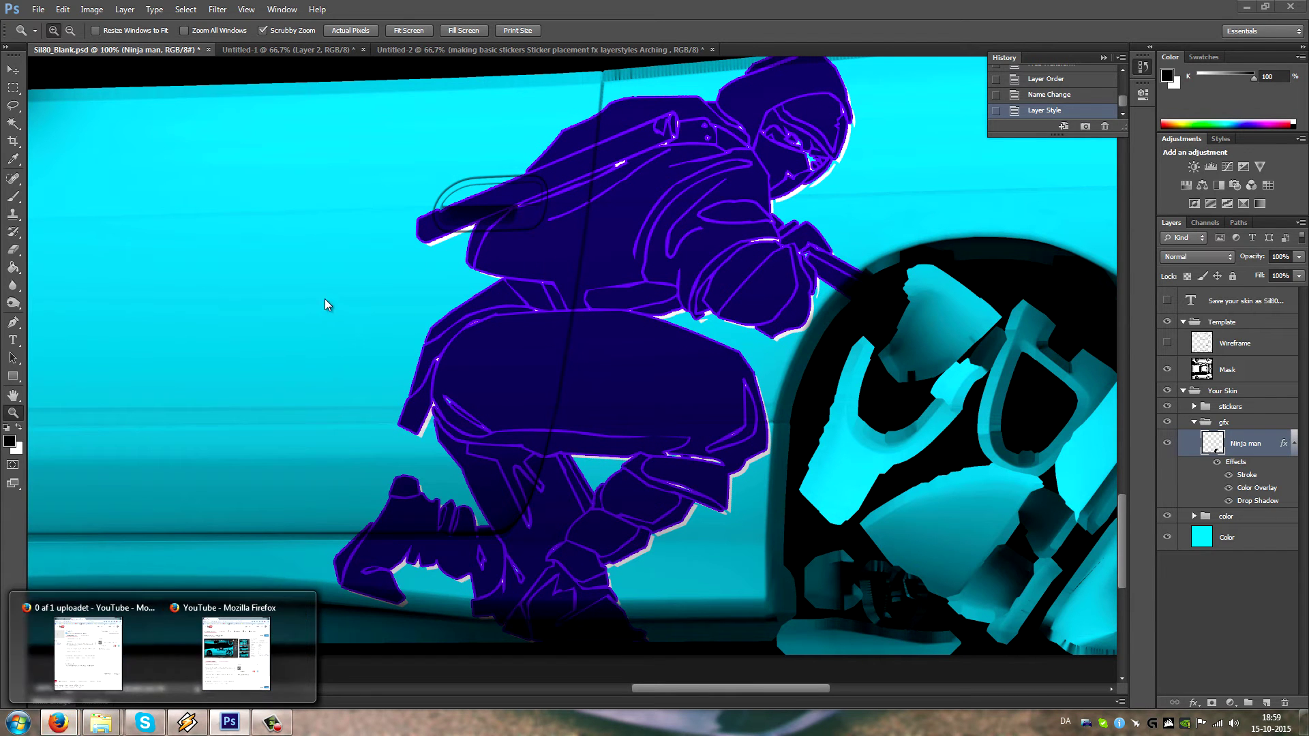
pyautogui.moveTo(315, 298)
pyautogui.mouseDown()
pyautogui.moveTo(306, 360)
pyautogui.moveTo(297, 315)
pyautogui.mouseUp()
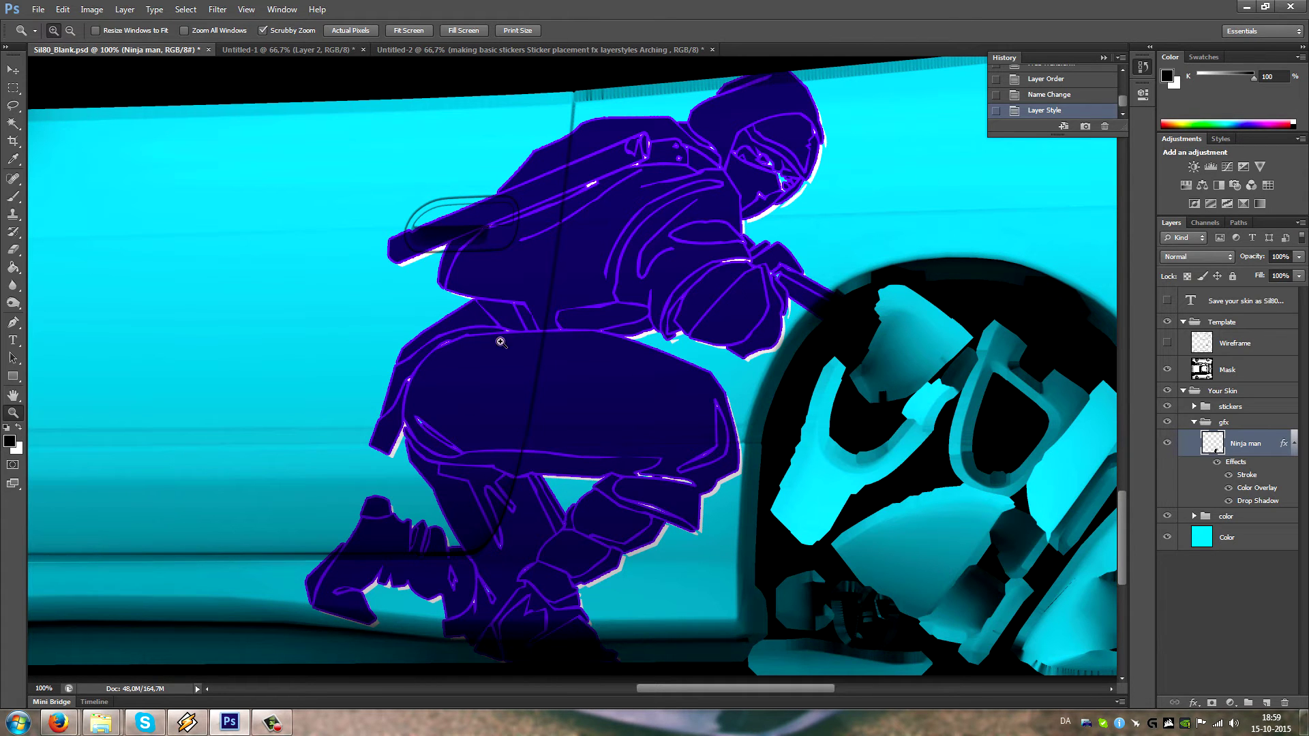
pyautogui.moveTo(388, 349); pyautogui.dragTo(419, 377)
pyautogui.moveTo(639, 360); pyautogui.dragTo(516, 384)
pyautogui.moveTo(544, 341)
pyautogui.mouseDown()
pyautogui.moveTo(538, 512)
pyautogui.moveTo(530, 326)
pyautogui.mouseUp()
pyautogui.click(587, 361)
pyautogui.click(587, 361)
pyautogui.moveTo(725, 452); pyautogui.dragTo(673, 369)
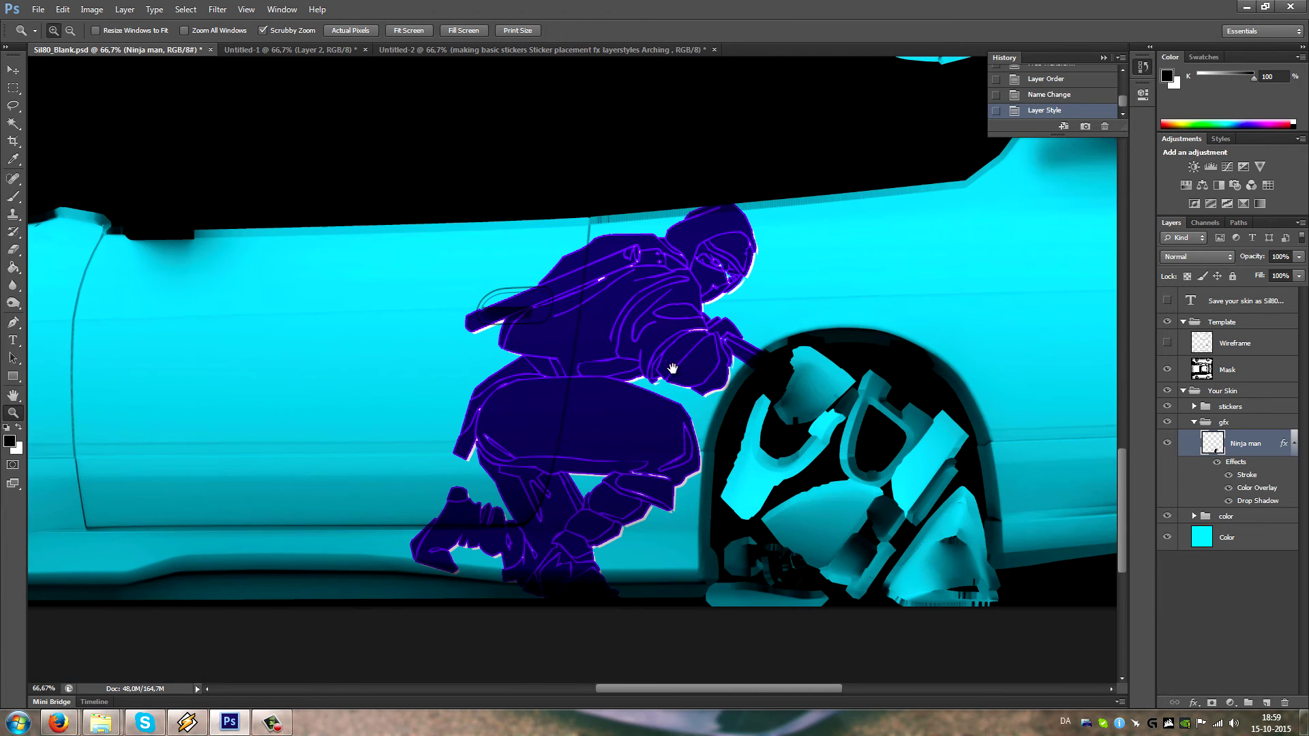
pyautogui.moveTo(452, 392); pyautogui.dragTo(424, 385)
# - Switch to the Sticker folder in Windows Explorer and browse its logo files for further stickers
pyautogui.moveTo(100, 722)
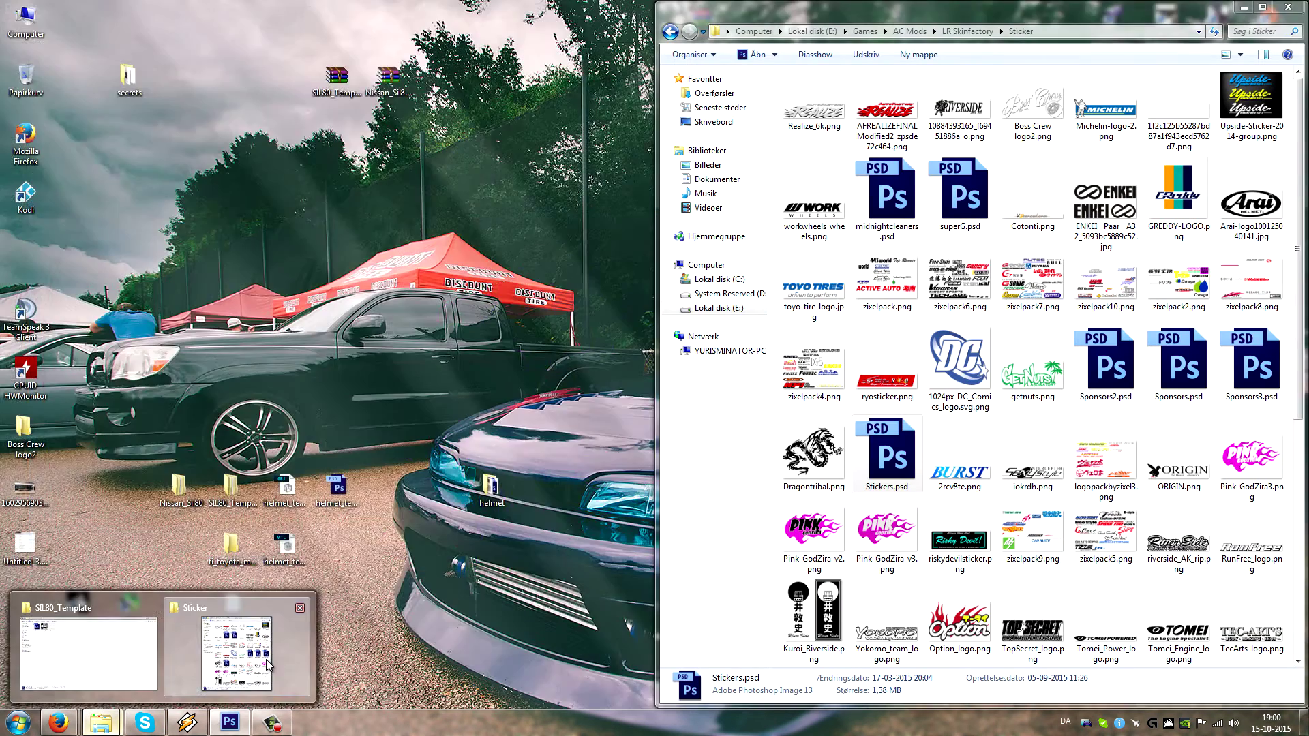
pyautogui.click(245, 656)
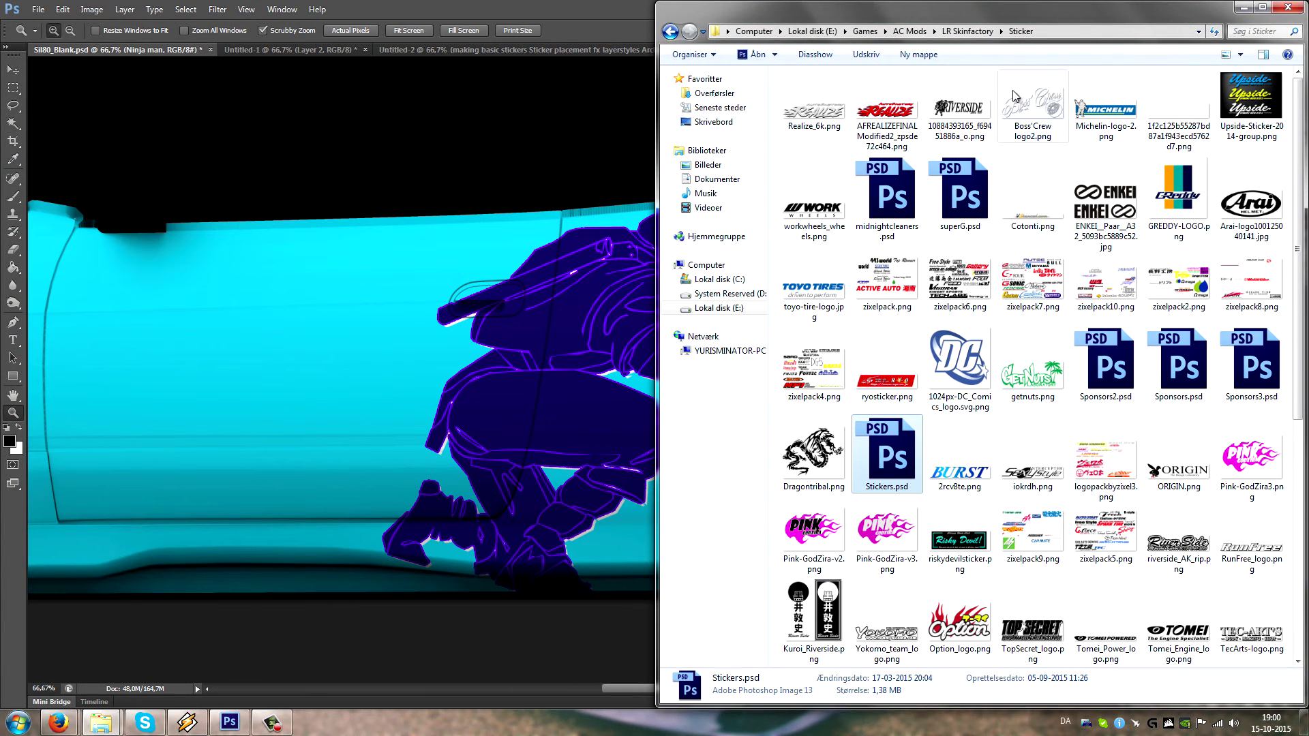
pyautogui.scroll(-5, 969, 487)
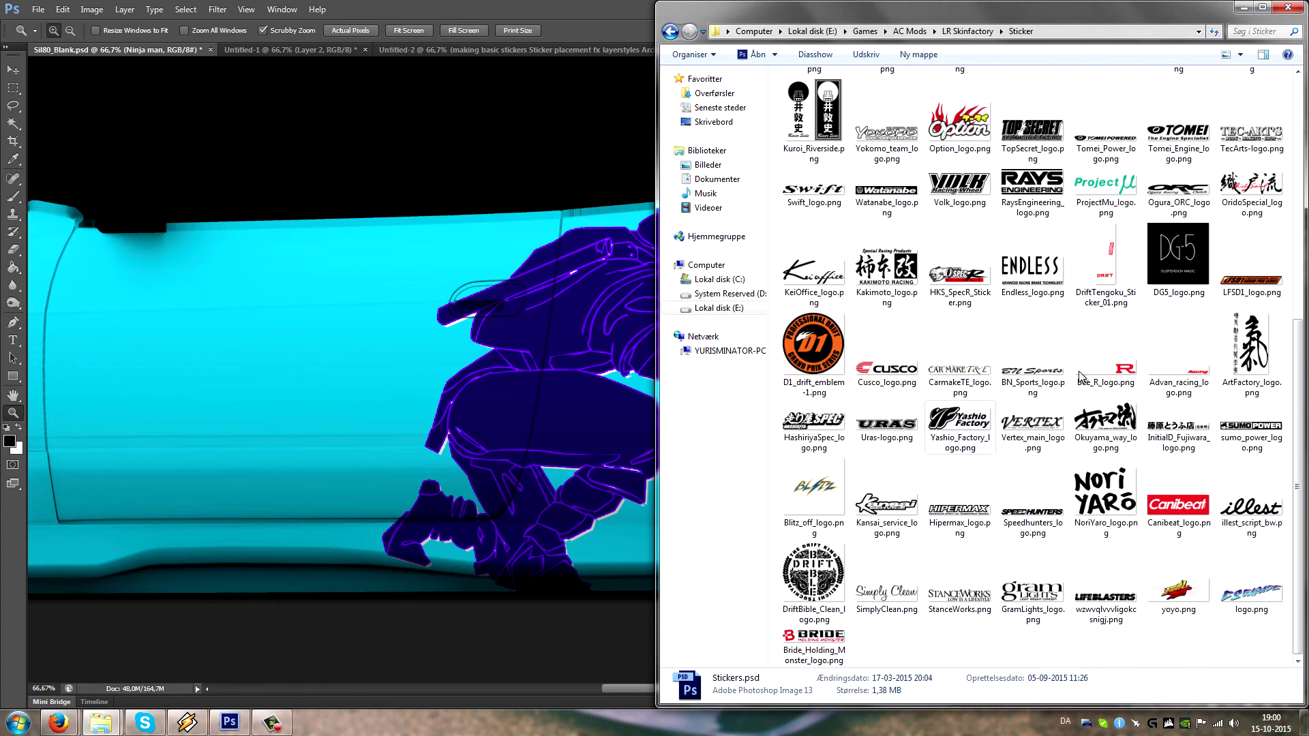
pyautogui.scroll(5, 975, 492)
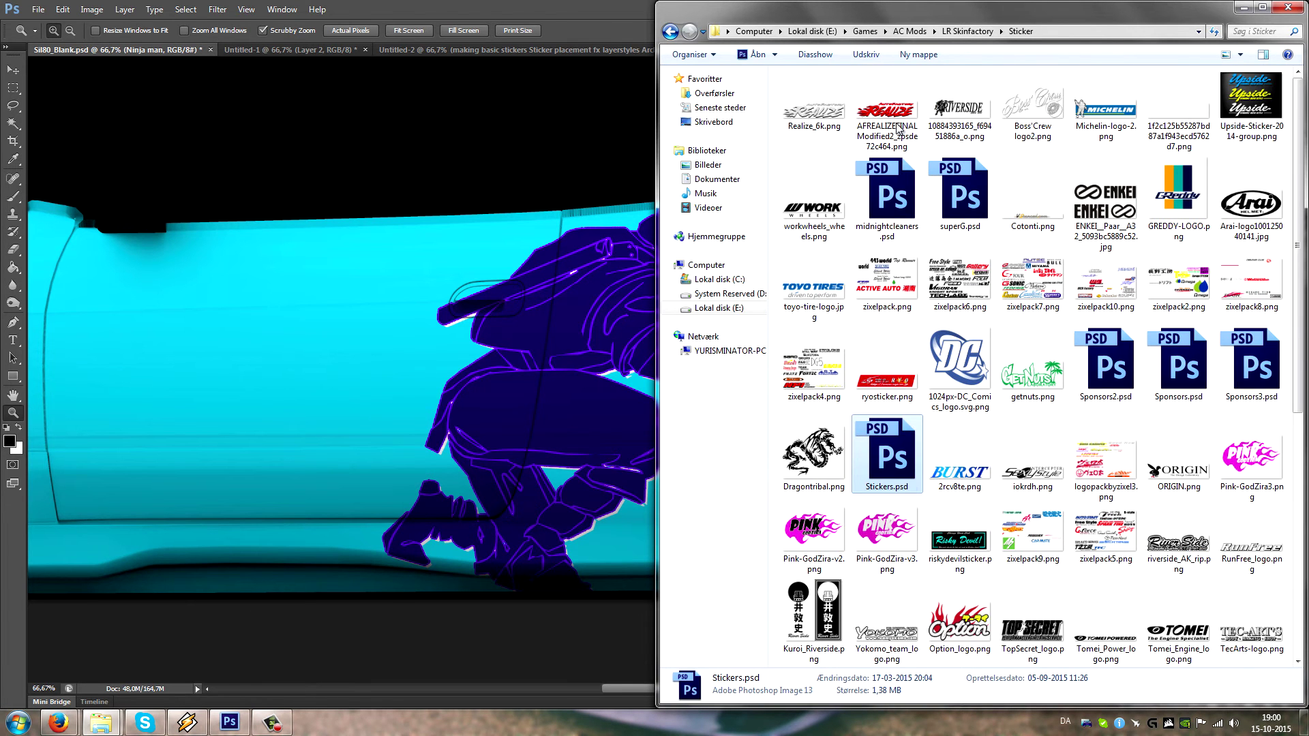
pyautogui.scroll(-5, 1099, 386)
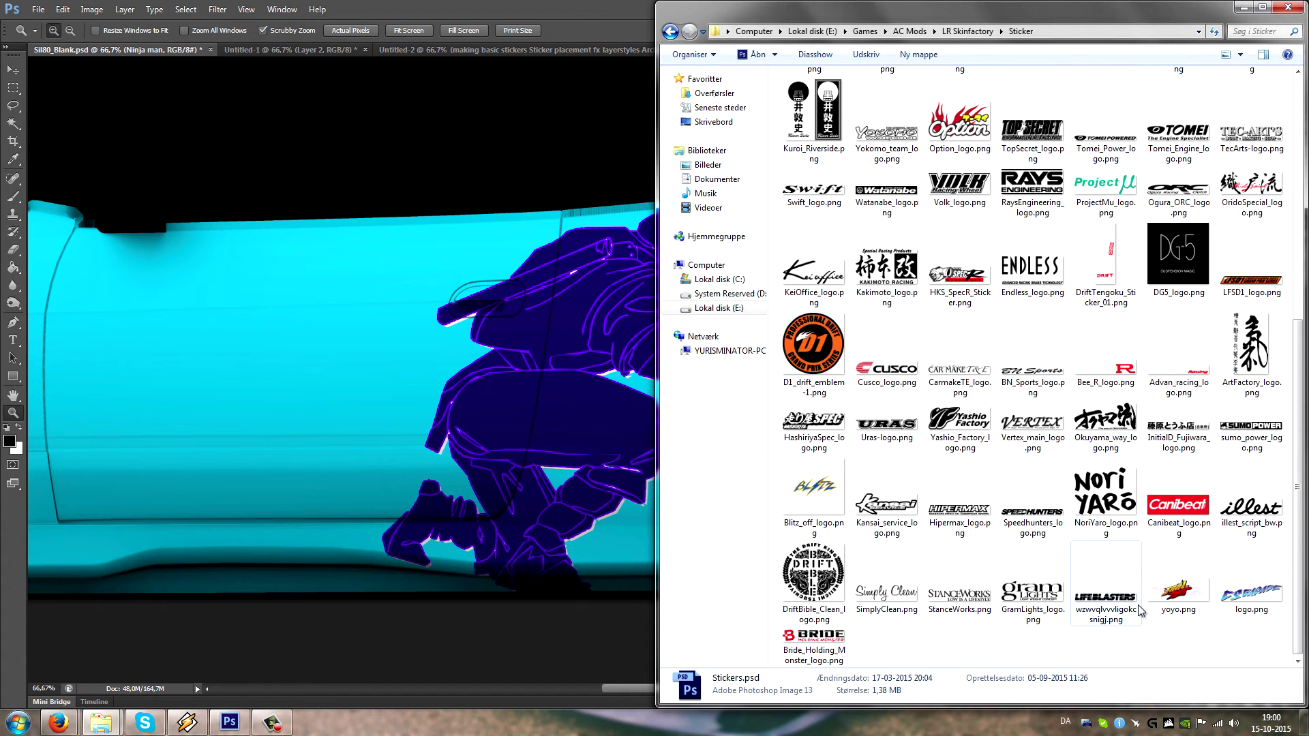
pyautogui.scroll(5, 1142, 607)
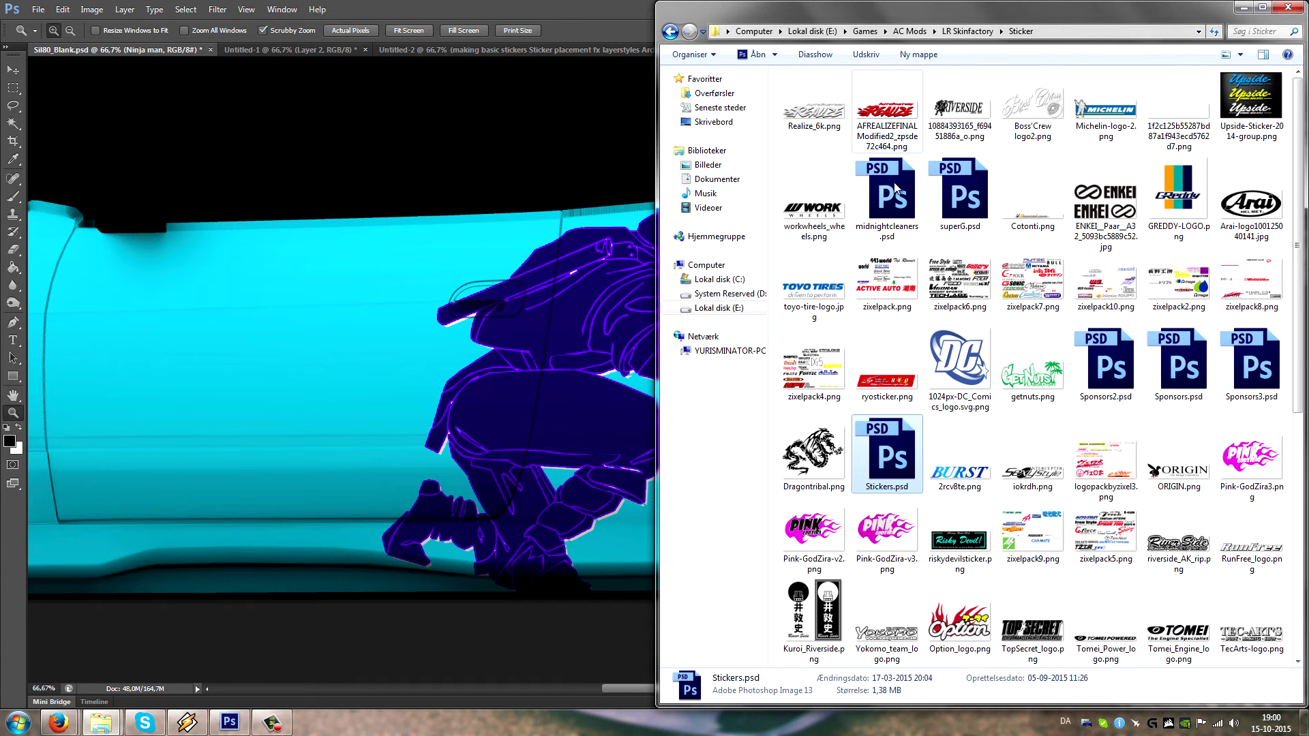
pyautogui.moveTo(1079, 493)
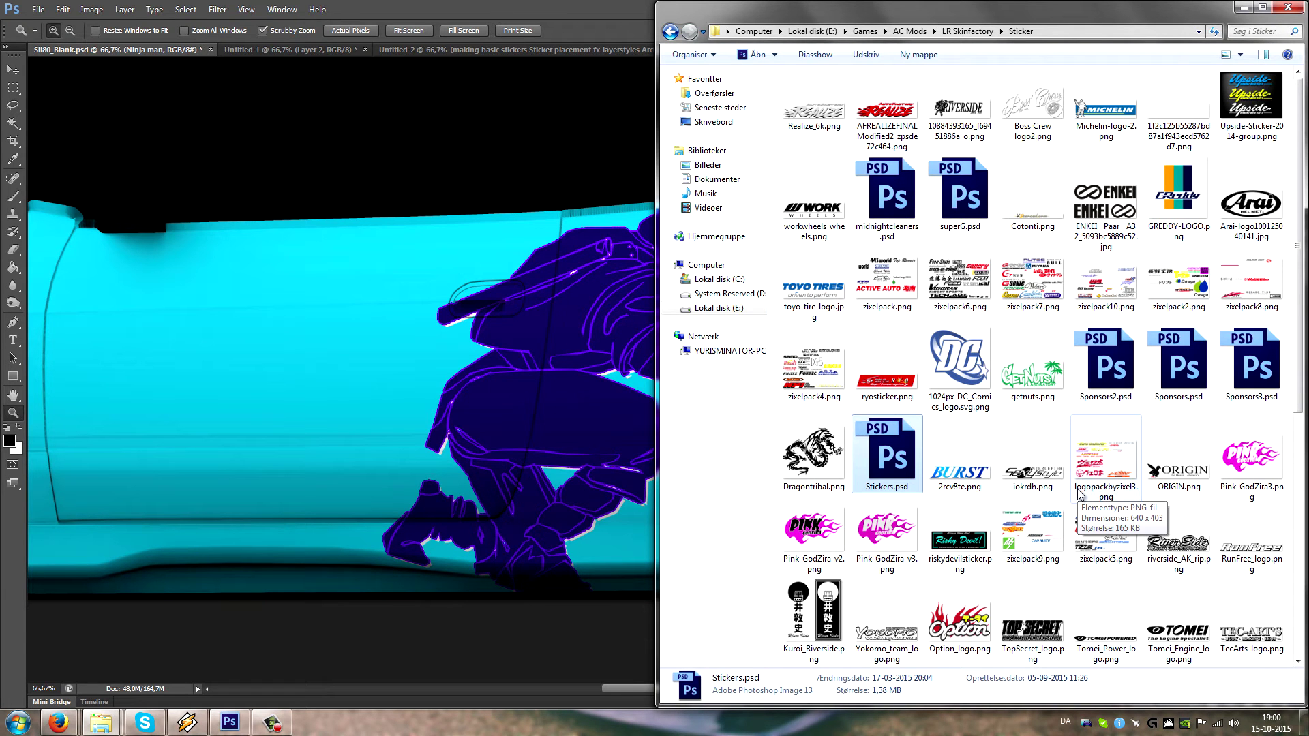
pyautogui.moveTo(1066, 565)
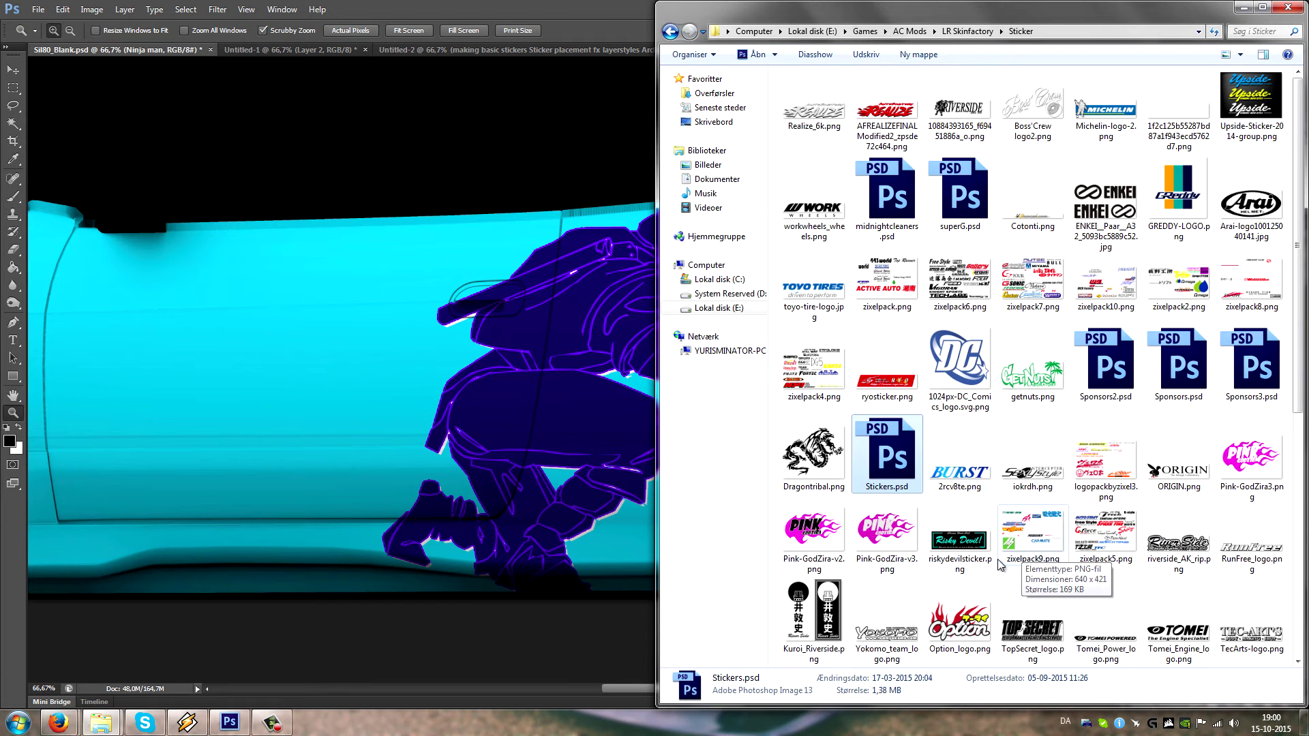
pyautogui.scroll(-7, 1033, 564)
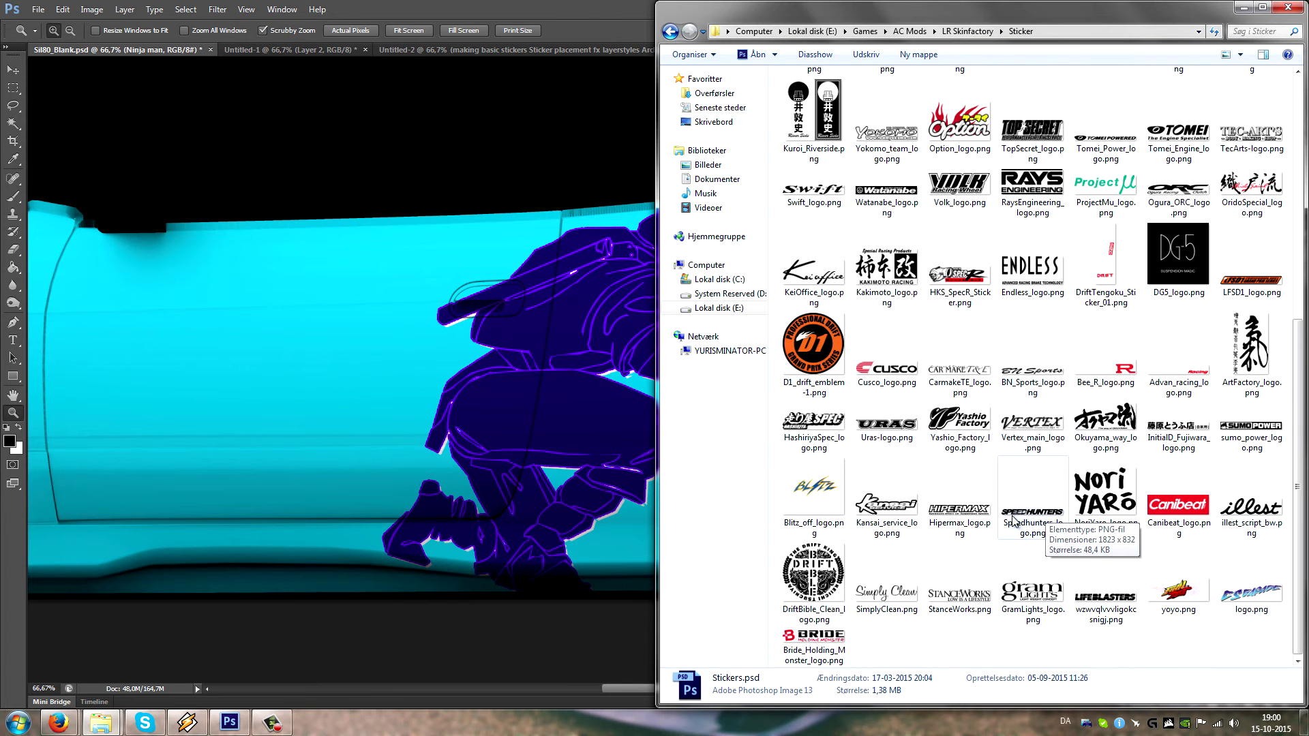
pyautogui.moveTo(1041, 428)
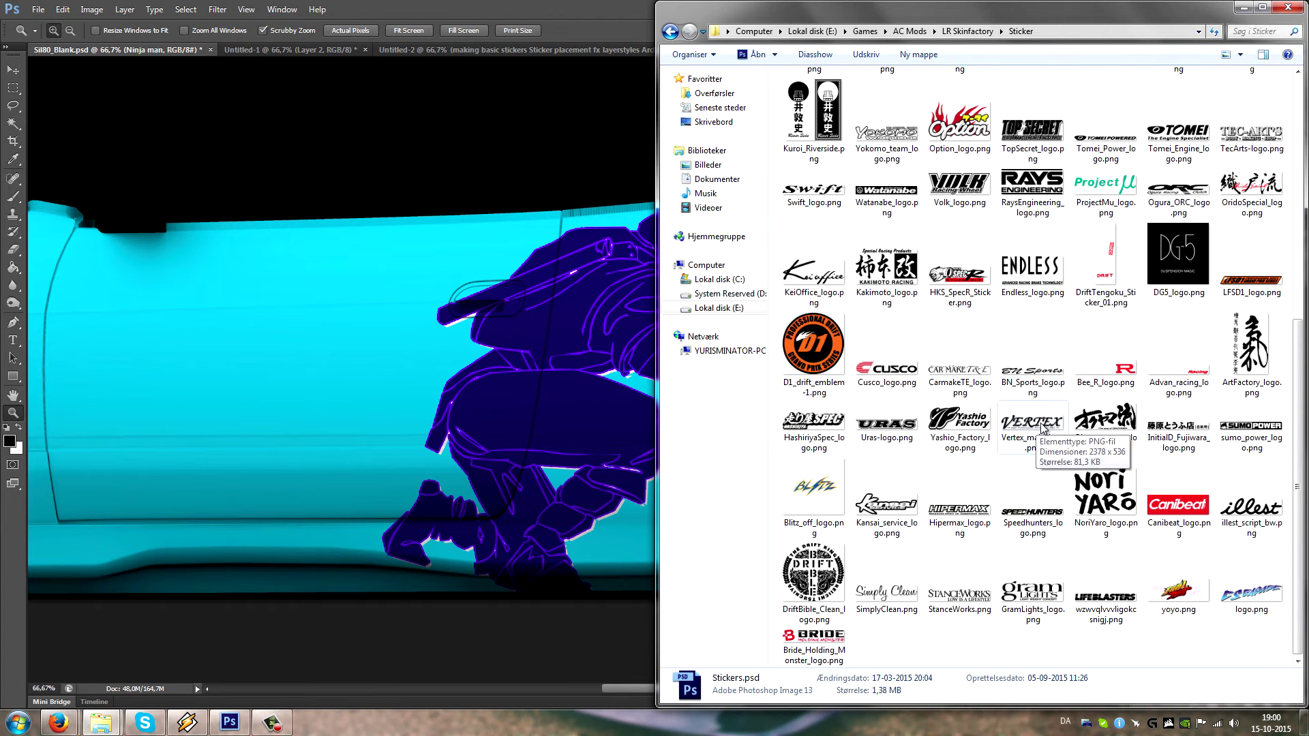
# - Open NoriYaro_logo.png and illest_script_bw.png from the Sticker folder in Photoshop
pyautogui.rightClick(1094, 477)
pyautogui.moveTo(1146, 276)
pyautogui.click(1029, 279)
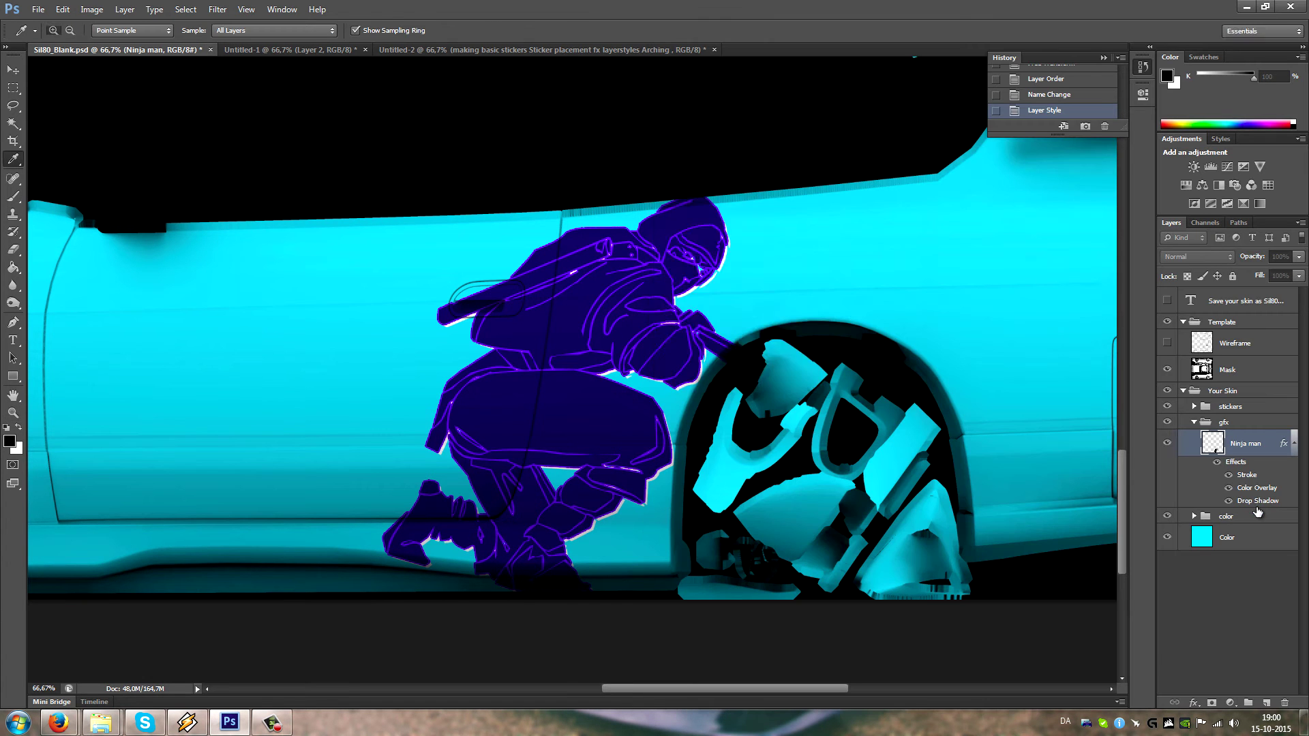
pyautogui.click(725, 365)
pyautogui.hotkey('alt', 'Tab')
pyautogui.rightClick(1237, 508)
pyautogui.moveTo(1145, 305)
pyautogui.click(1016, 306)
pyautogui.click(722, 362)
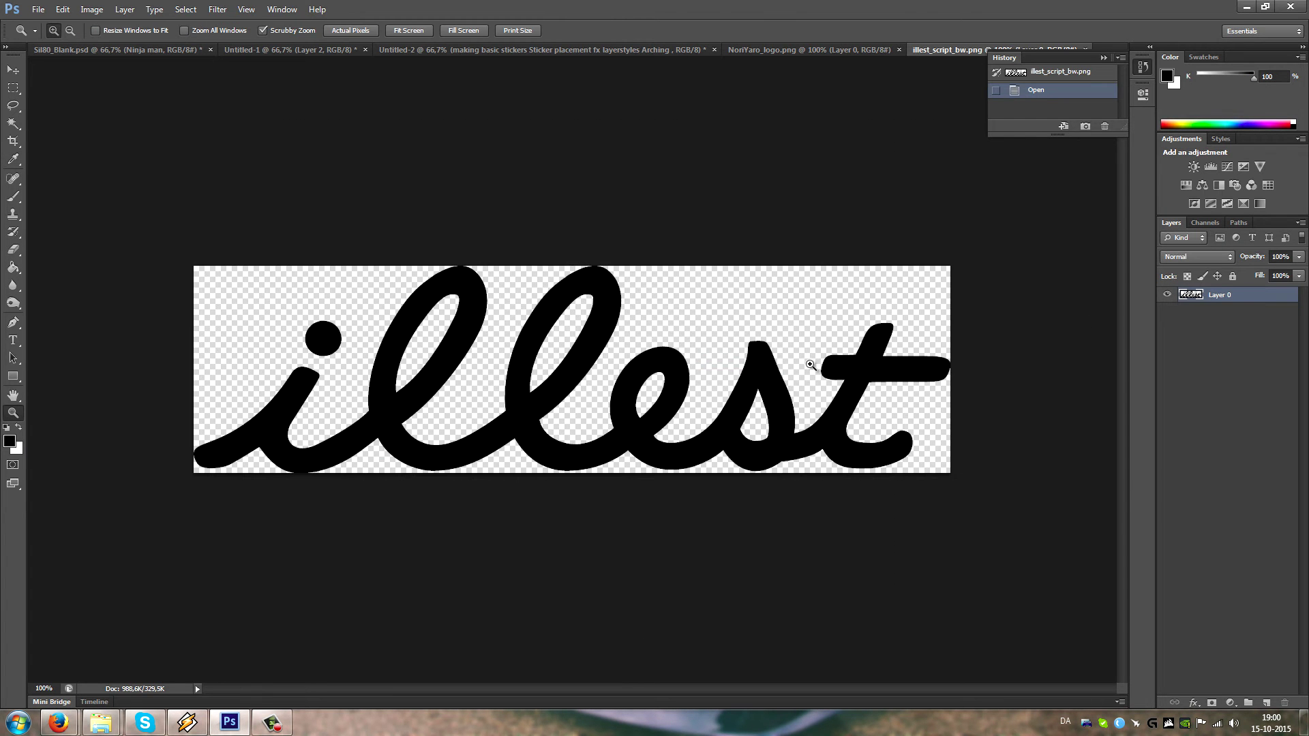
# - Copy the whole illest logo, paste it into Sil80_Blank.psd and position it on the car door beside the ninja
pyautogui.hotkey('ctrl', 'a')
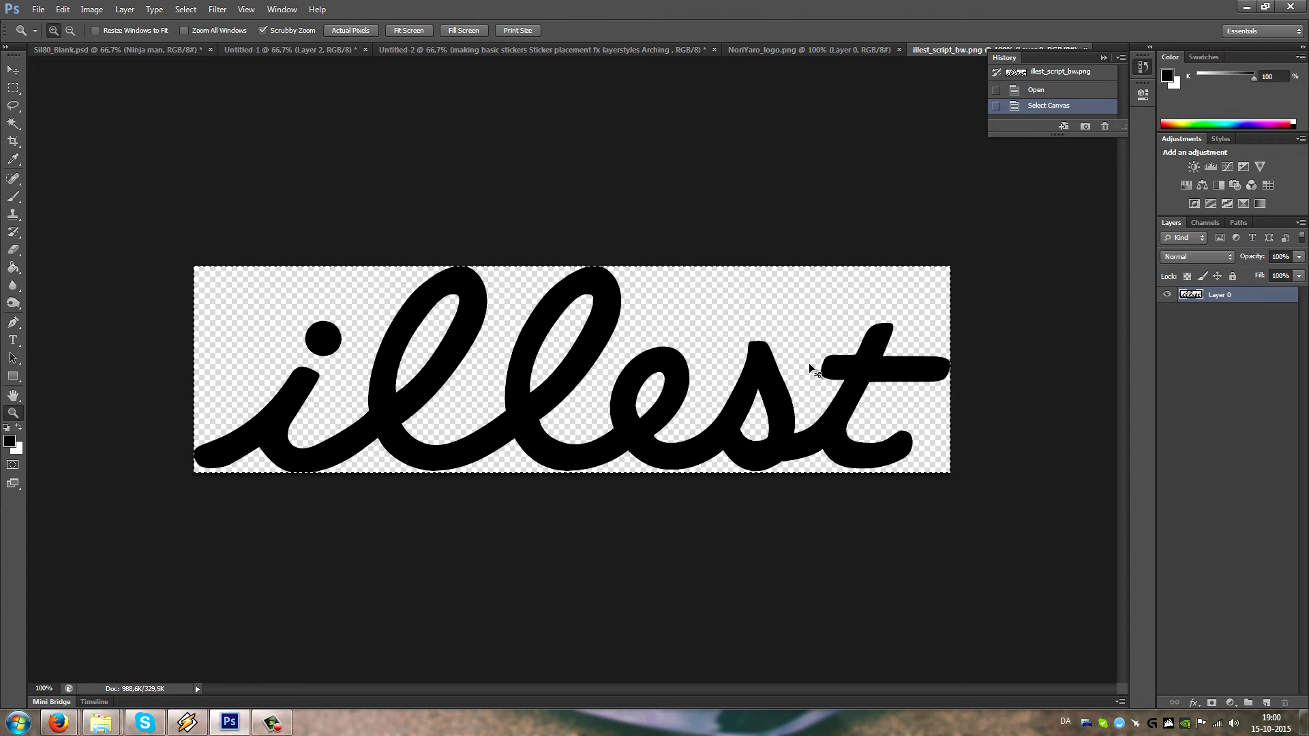
pyautogui.click(128, 49)
pyautogui.hotkey('ctrl', 'v')
pyautogui.click(13, 69)
pyautogui.moveTo(548, 365); pyautogui.dragTo(416, 296)
# - Scale the illest logo down to fit the upper part of the door and apply the transformation
pyautogui.hotkey('ctrl', 't')
pyautogui.moveTo(705, 360); pyautogui.dragTo(641, 338)
pyautogui.click(13, 70)
pyautogui.click(593, 271)
pyautogui.moveTo(436, 280); pyautogui.dragTo(460, 303)
# - Copy the whole Nori Yaro logo and paste it as a new layer into Sil80_Blank.psd
pyautogui.click(943, 49)
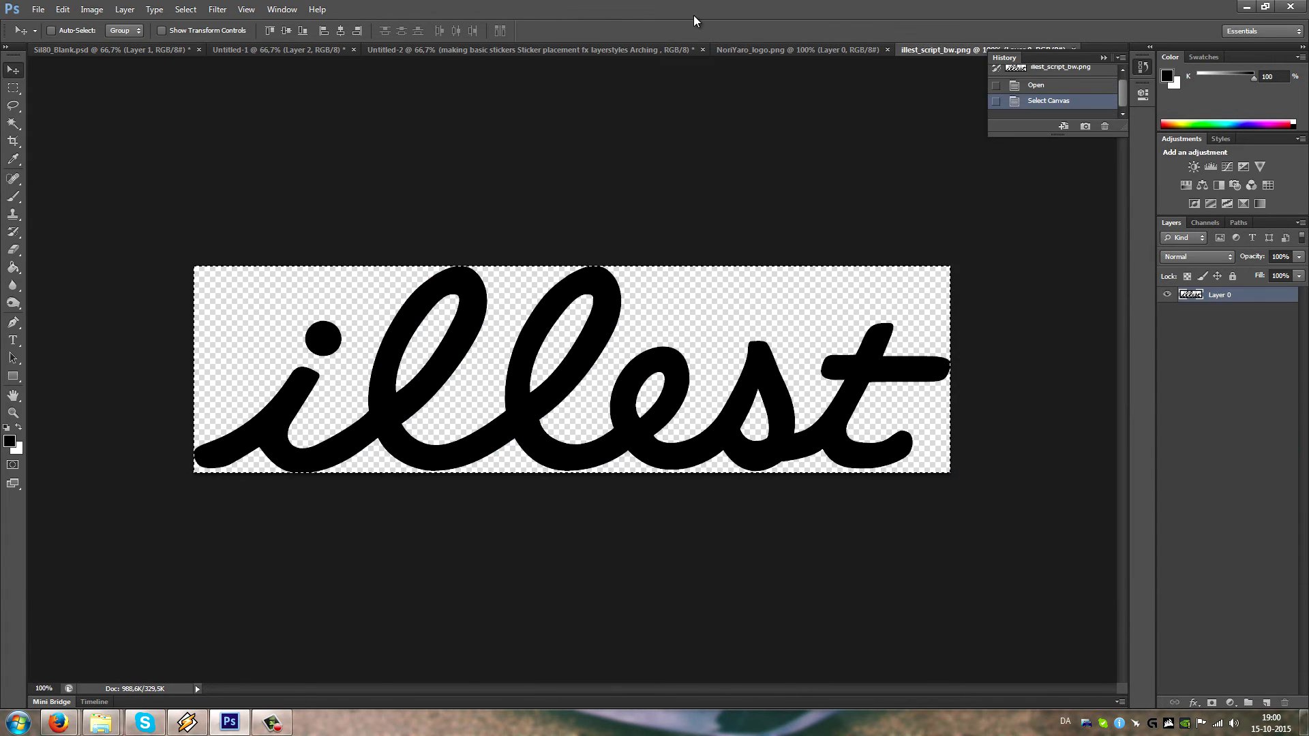
pyautogui.click(840, 49)
pyautogui.hotkey('ctrl', 'a')
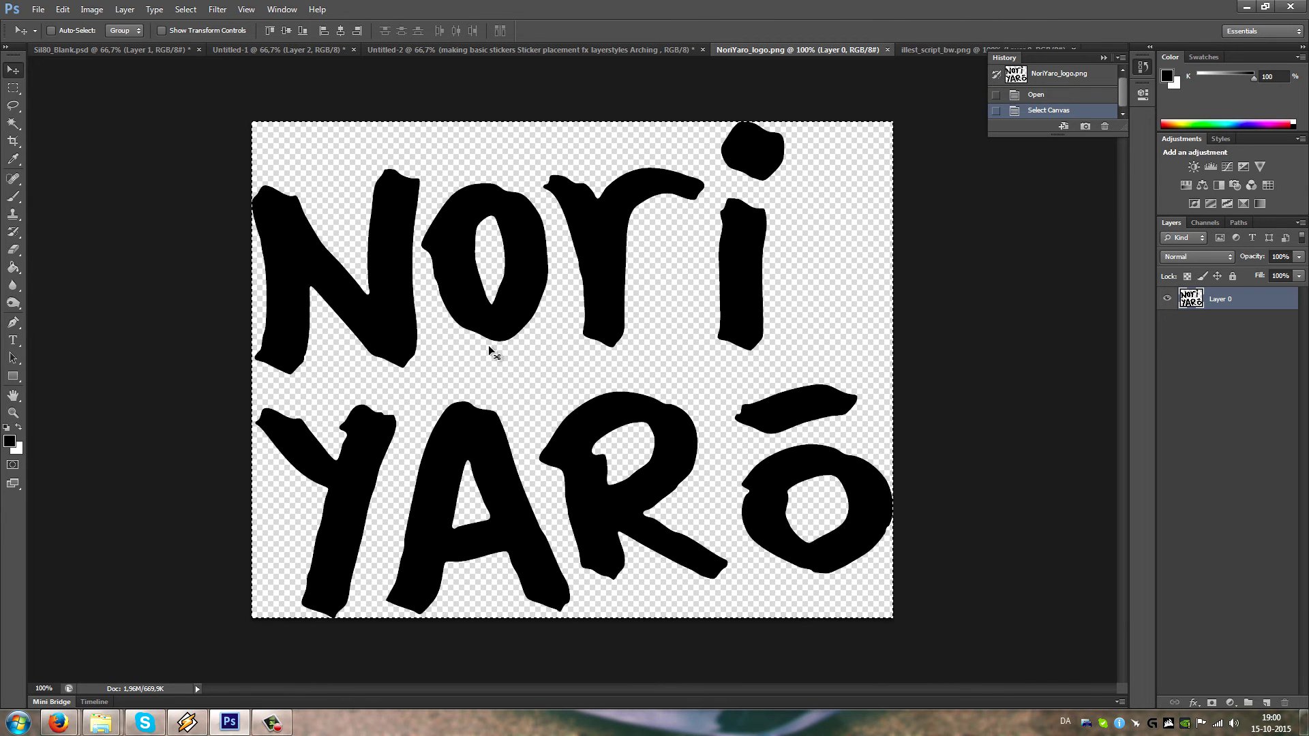
pyautogui.hotkey('ctrl', 'a')
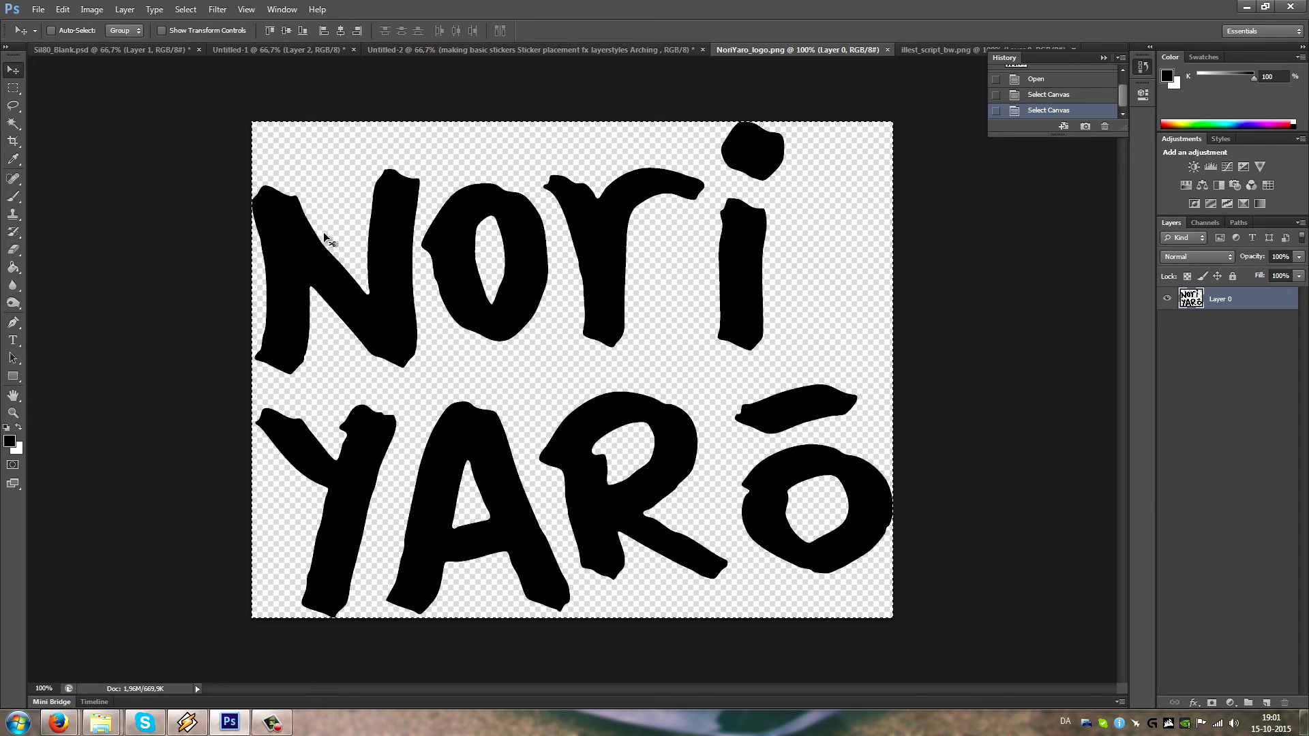
pyautogui.moveTo(252, 531); pyautogui.dragTo(291, 626)
pyautogui.hotkey('ctrl', 'z')
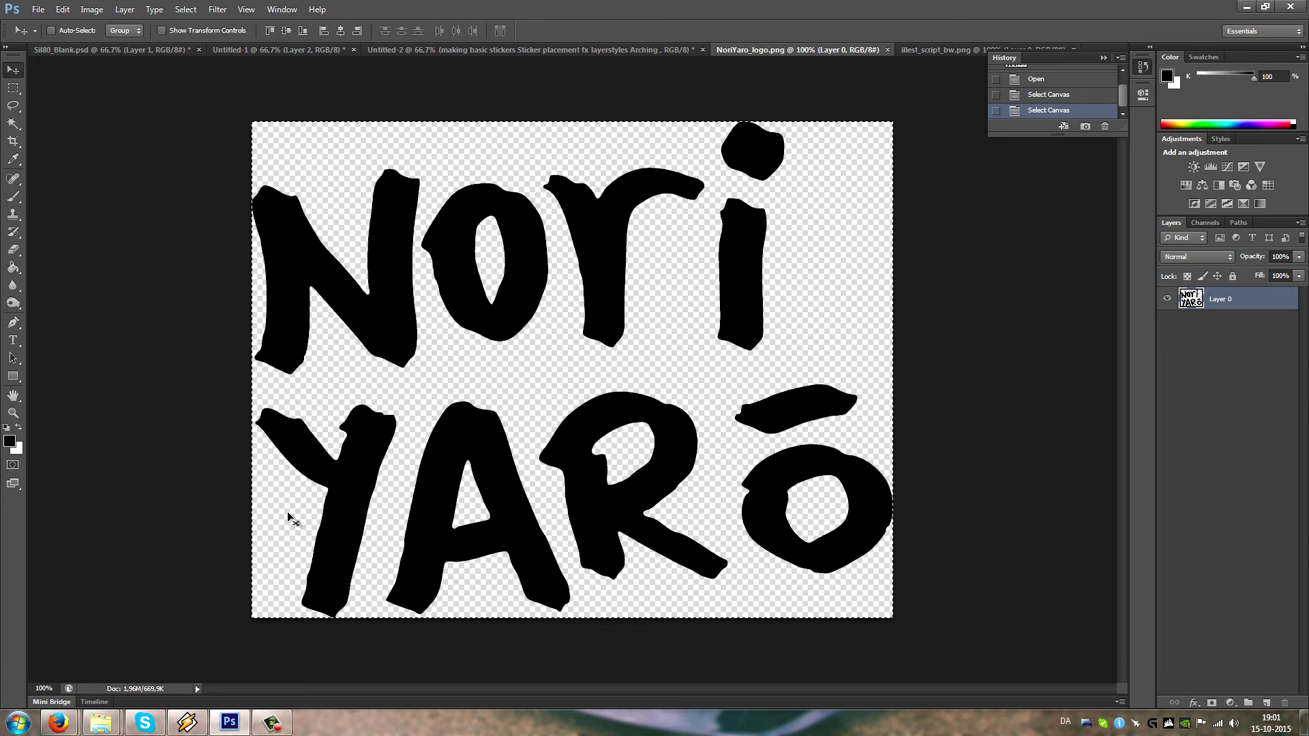
pyautogui.click(112, 49)
pyautogui.hotkey('ctrl', 'v')
# - Scale the Nori Yaro logo to about 42% and place it on the door beneath the illest logo
pyautogui.hotkey('ctrl', 't')
pyautogui.moveTo(782, 205); pyautogui.dragTo(537, 402)
pyautogui.moveTo(472, 462); pyautogui.dragTo(445, 430)
pyautogui.click(13, 69)
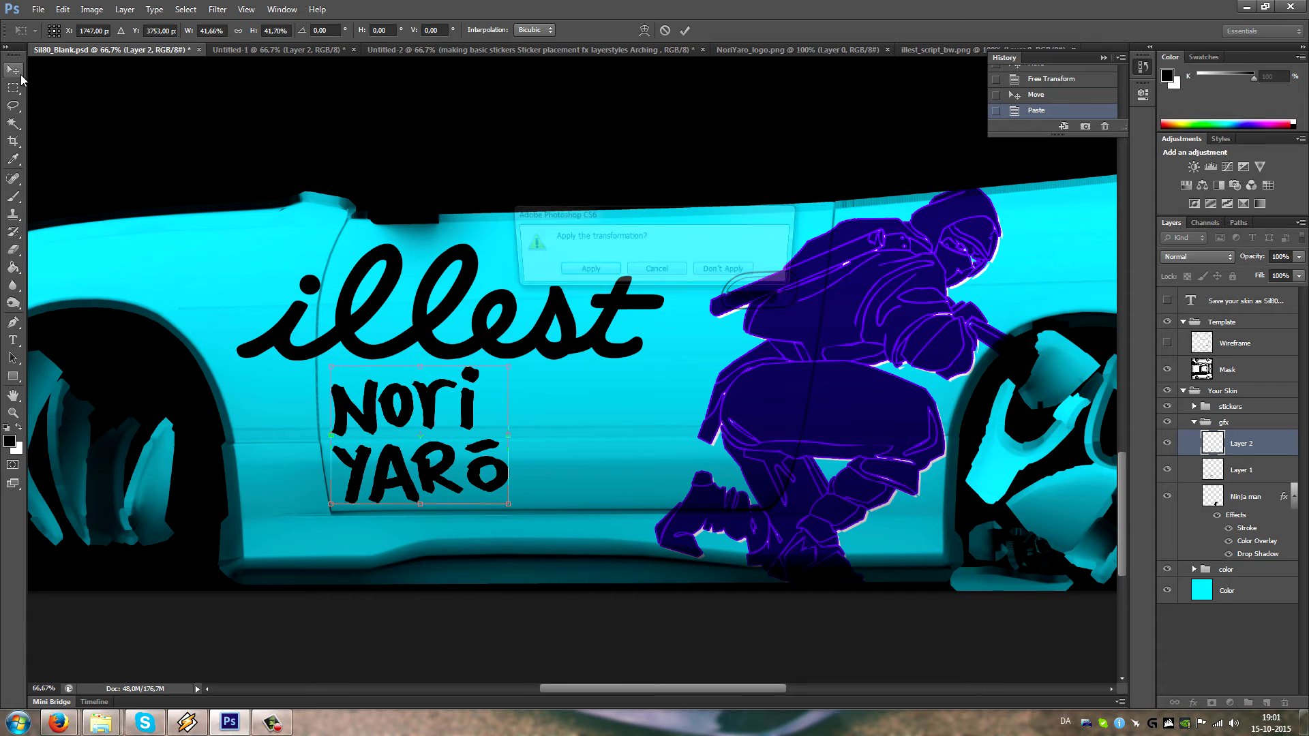
pyautogui.click(576, 272)
pyautogui.moveTo(525, 416); pyautogui.dragTo(560, 432)
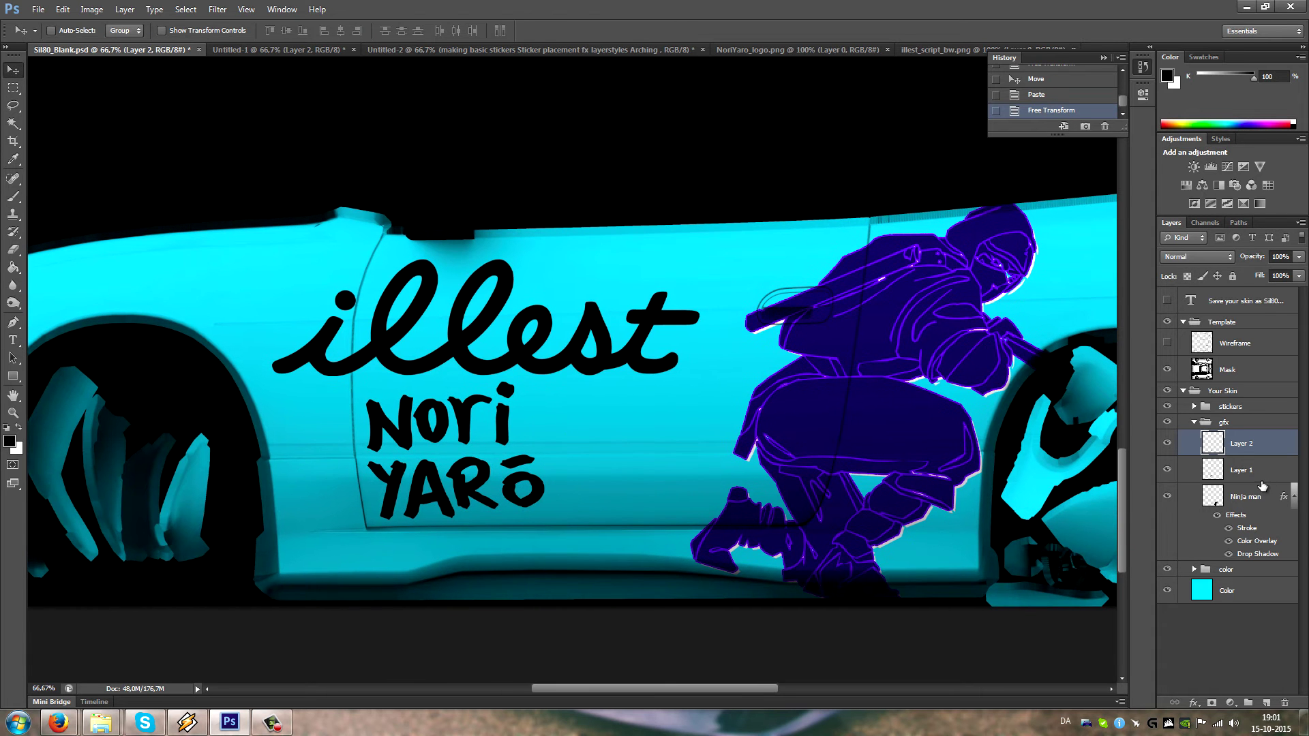
# - Move the illest logo towards the ninja and scale it to about 87%, lining its start up with the Nori Yaro logo
pyautogui.click(1241, 470)
pyautogui.moveTo(489, 340); pyautogui.dragTo(585, 332)
pyautogui.hotkey('ctrl', 't')
pyautogui.moveTo(789, 371); pyautogui.dragTo(744, 341)
pyautogui.click(13, 69)
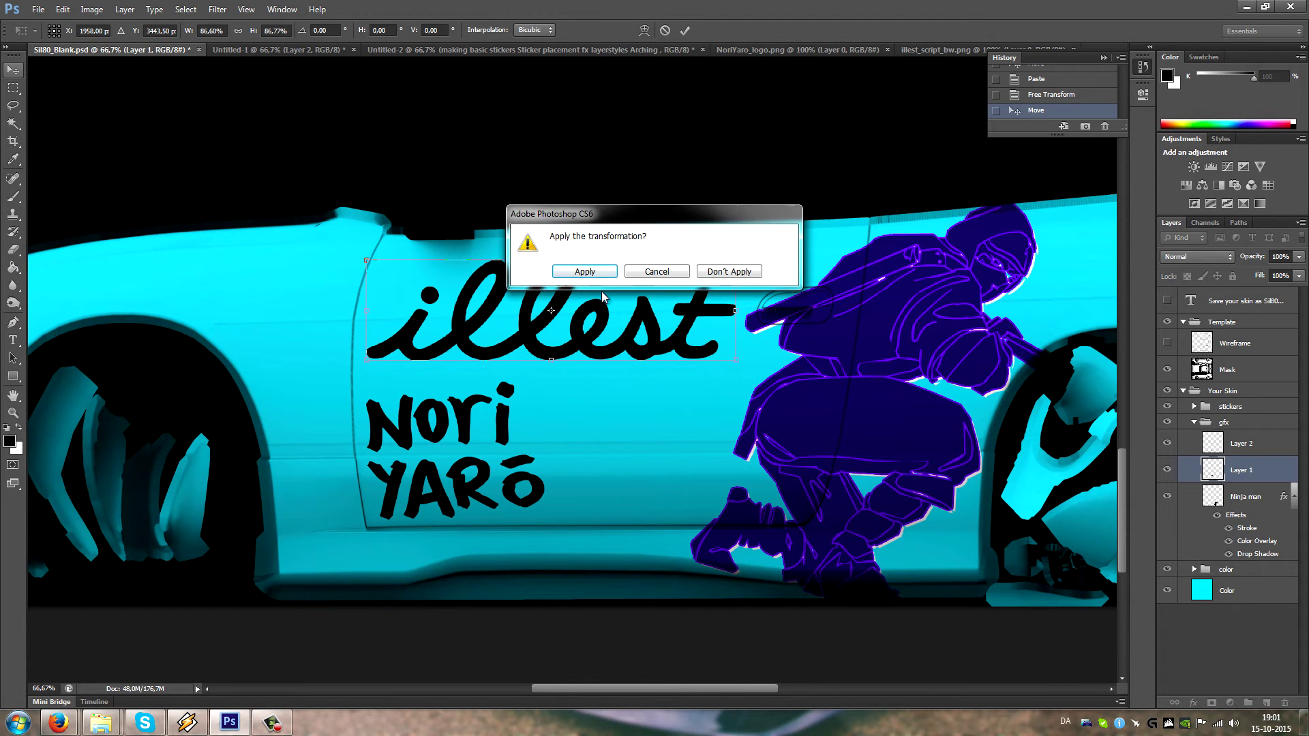
pyautogui.click(599, 271)
pyautogui.moveTo(890, 440); pyautogui.dragTo(788, 437)
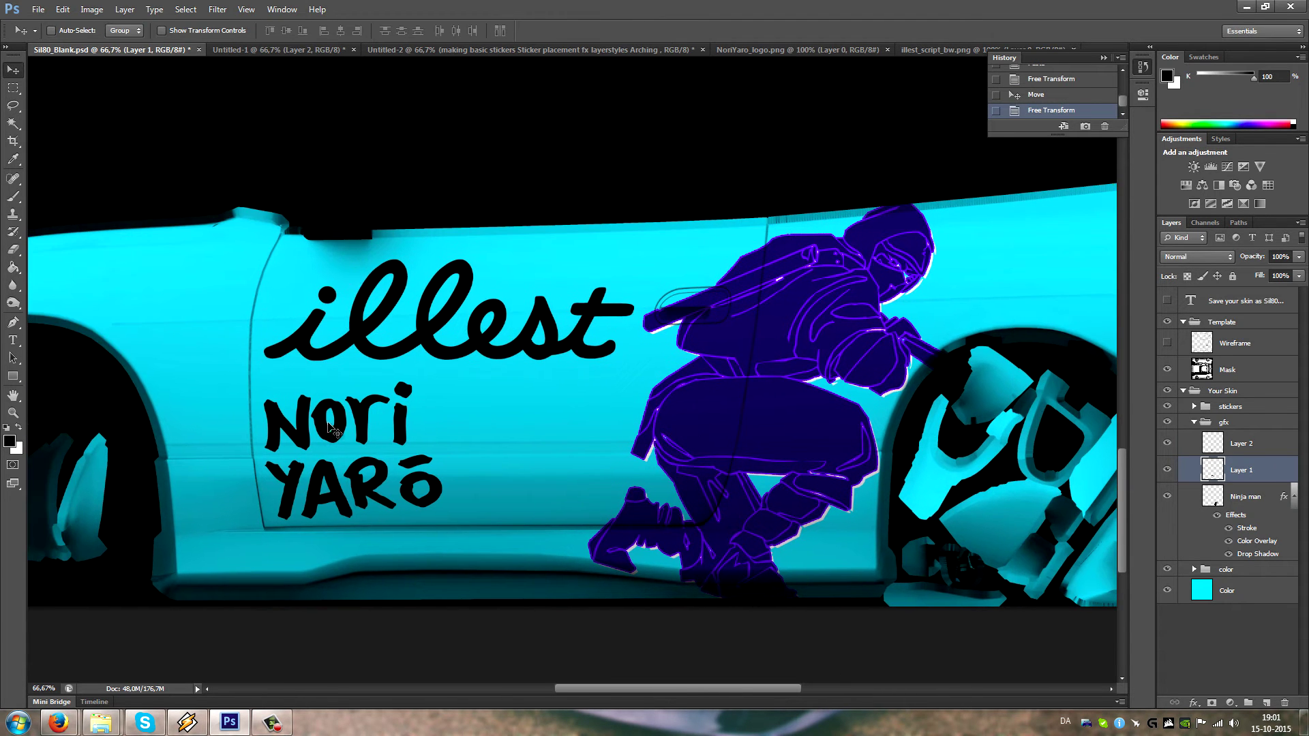
pyautogui.moveTo(465, 418)
pyautogui.mouseDown()
pyautogui.moveTo(515, 432)
pyautogui.moveTo(467, 430)
pyautogui.mouseUp()
# - Try merging the illest and Nori Yaro logo layers into one layer, toggling its visibility off and on
pyautogui.keyDown('shift'); pyautogui.click(1252, 444); pyautogui.keyUp('shift')
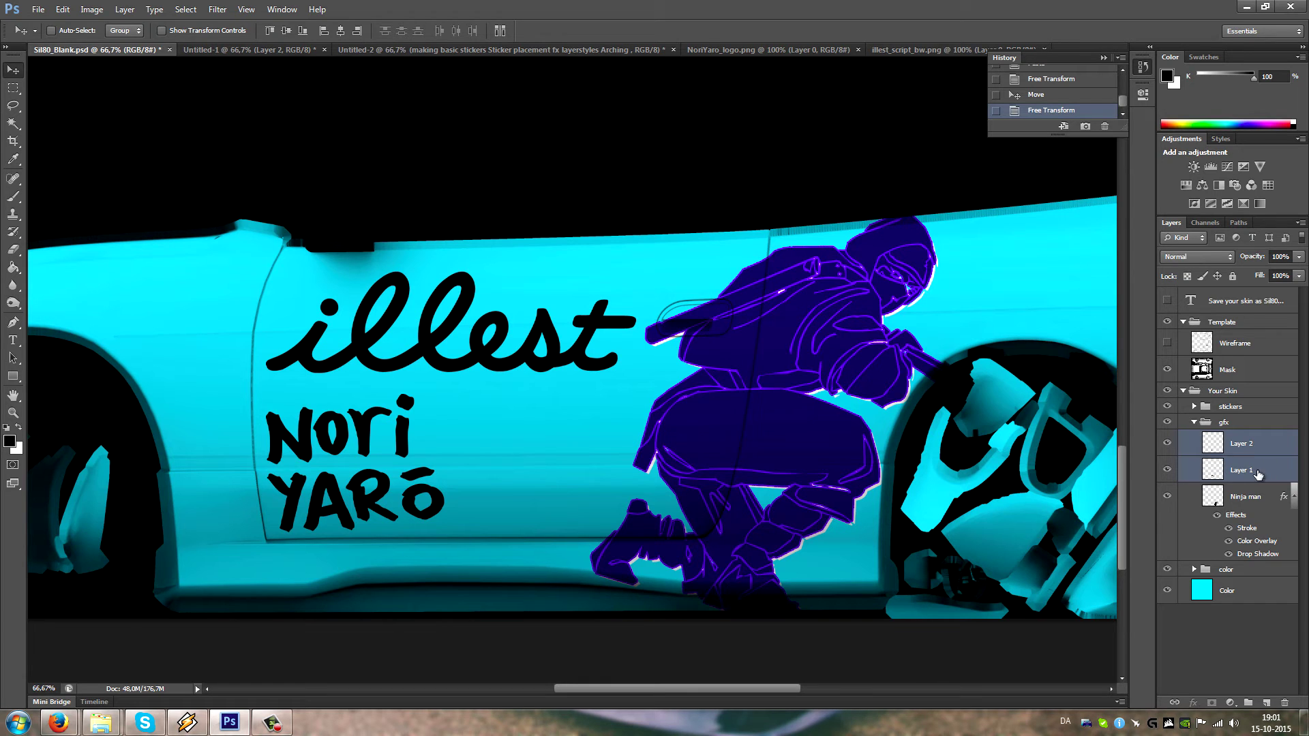
pyautogui.keyDown('ctrl'); pyautogui.click(1240, 444); pyautogui.keyUp('ctrl')
pyautogui.keyDown('ctrl'); pyautogui.click(1242, 474); pyautogui.keyUp('ctrl')
pyautogui.keyDown('ctrl'); pyautogui.click(1242, 447); pyautogui.keyUp('ctrl')
pyautogui.keyDown('ctrl'); pyautogui.click(1242, 473); pyautogui.keyUp('ctrl')
pyautogui.hotkey('ctrl', 'e')
pyautogui.click(1168, 444)
pyautogui.click(1168, 444)
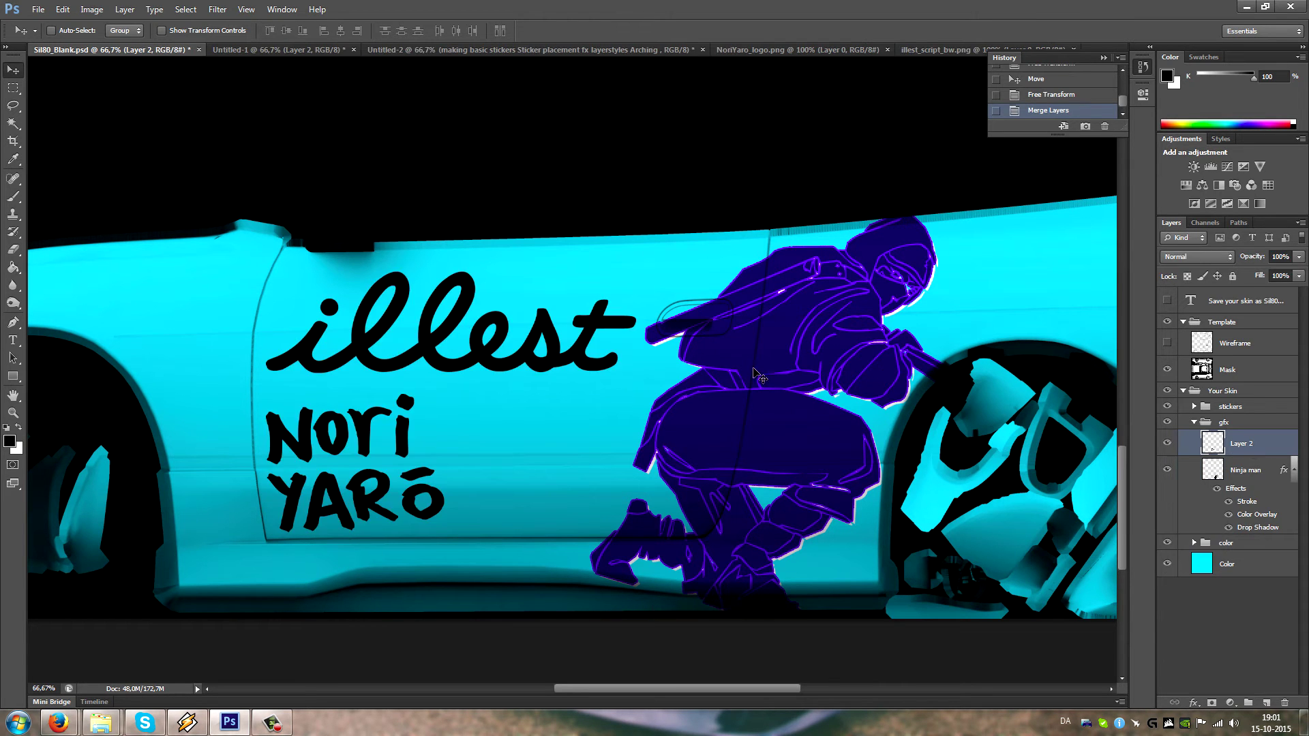
# - View the list of layer effects without adding one and undo the merge of the two logo layers
pyautogui.click(1194, 703)
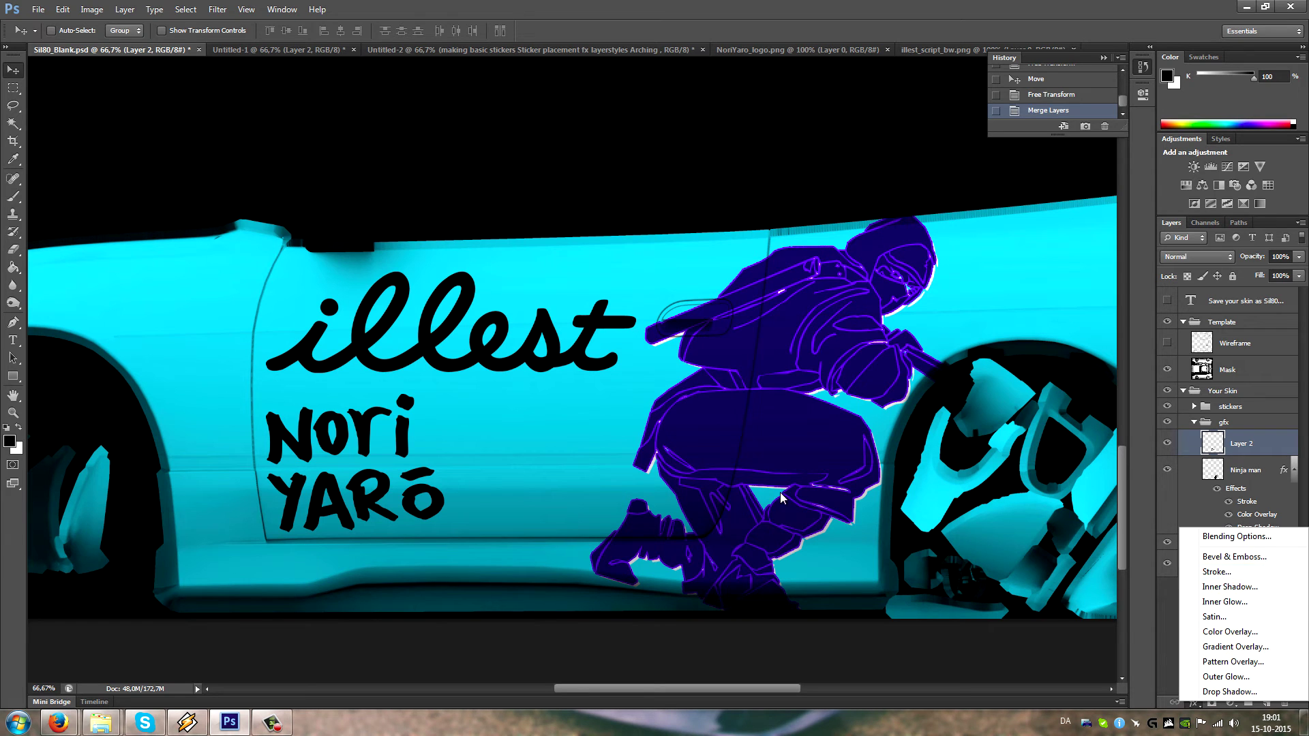
pyautogui.click(428, 392)
pyautogui.hotkey('ctrl', 'z')
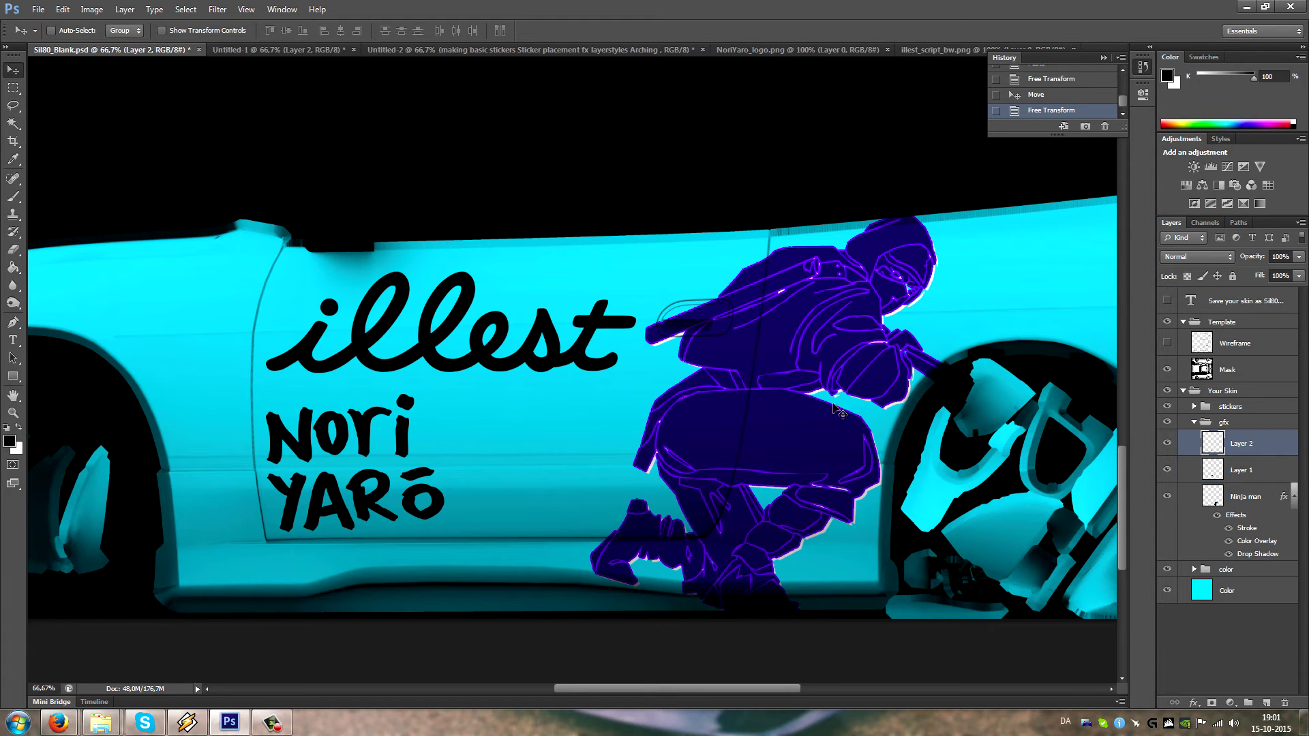
# - Duplicate the Nori Yaro logo layer in the gfx group, leaving its size and position unchanged
pyautogui.hotkey('ctrl', 't')
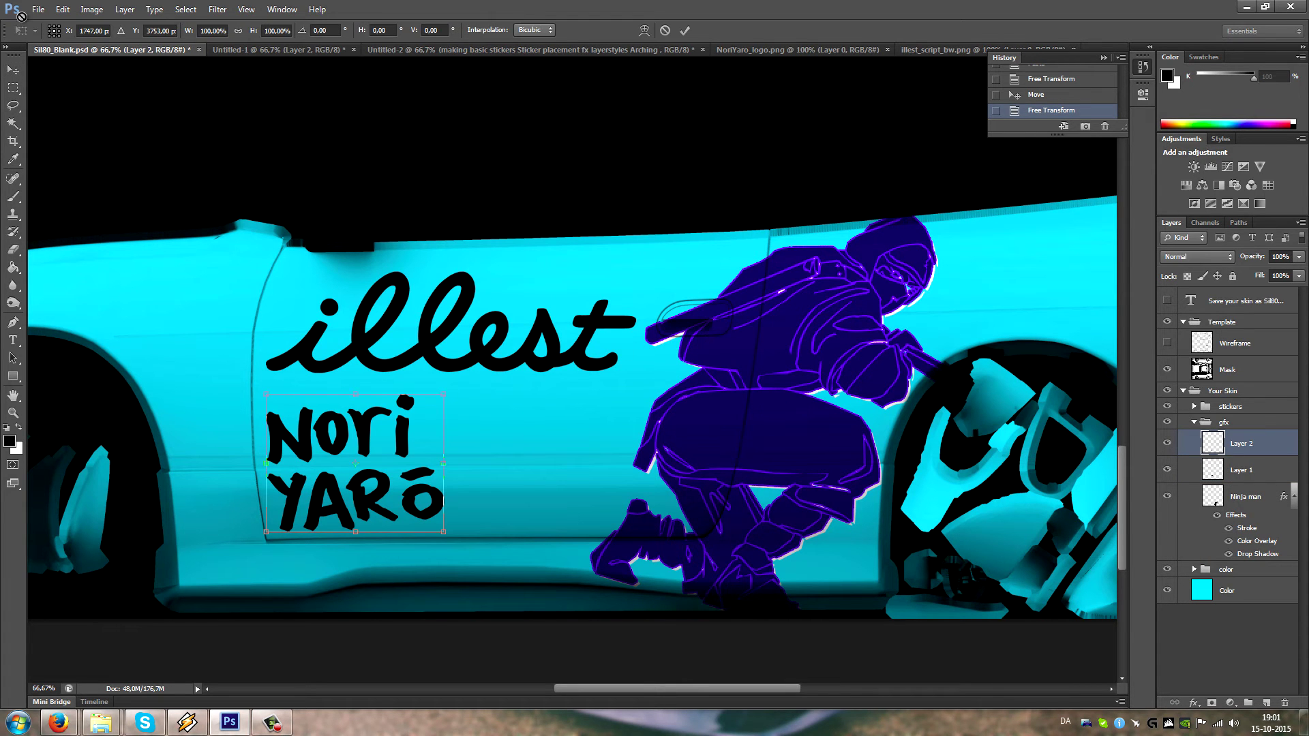
pyautogui.click(12, 73)
pyautogui.rightClick(1255, 445)
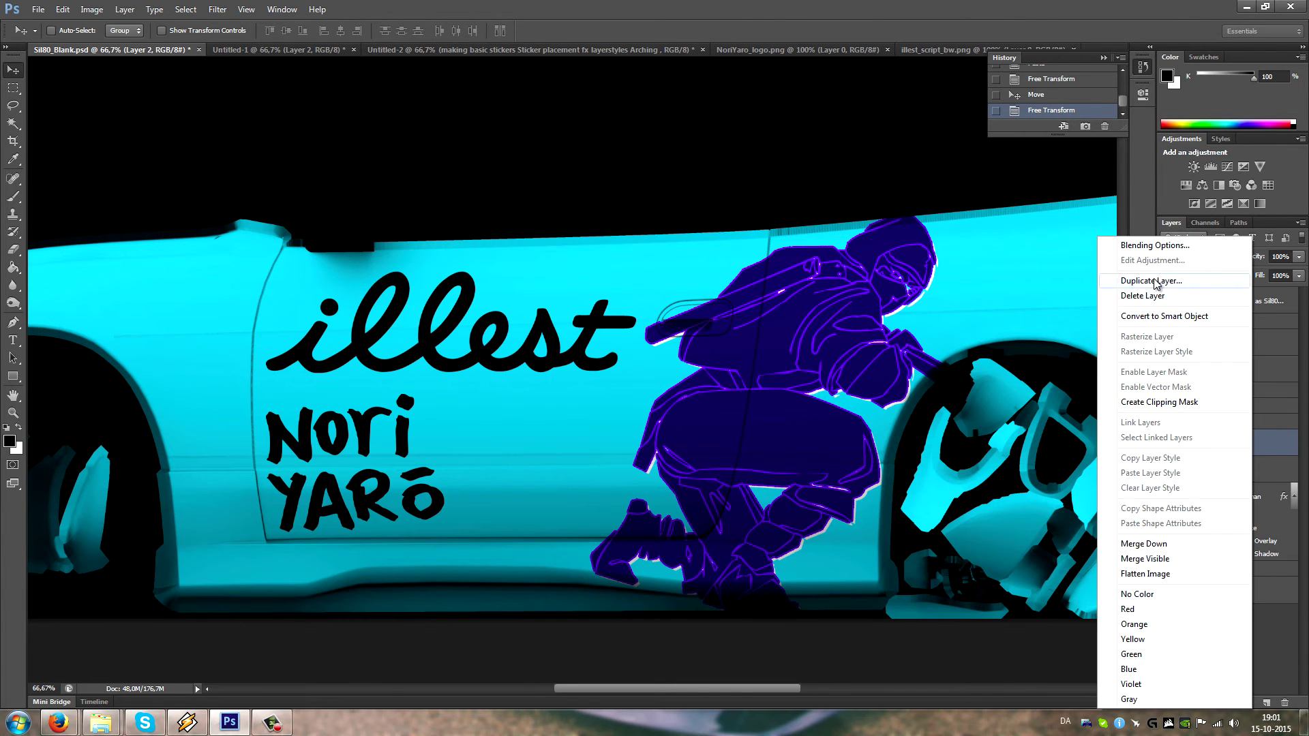
pyautogui.click(1159, 285)
pyautogui.click(787, 253)
pyautogui.hotkey('ctrl', 't')
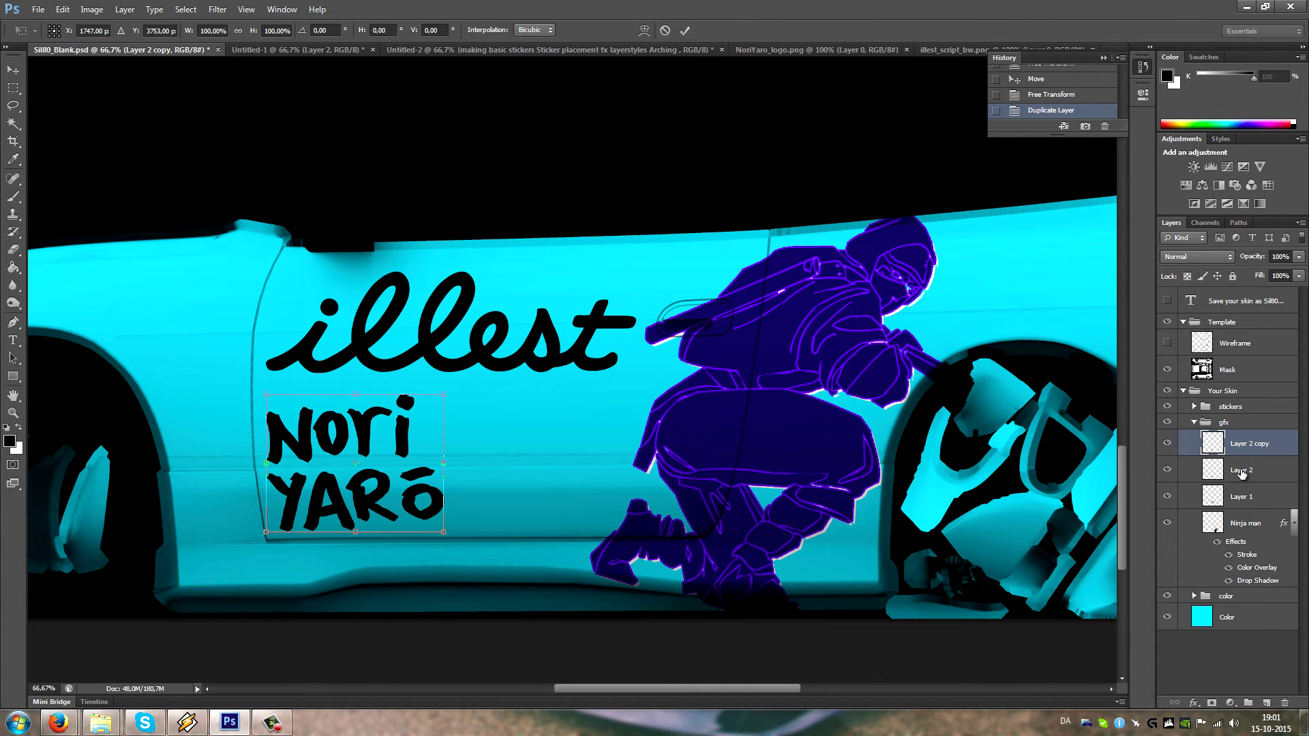
pyautogui.press('Return')
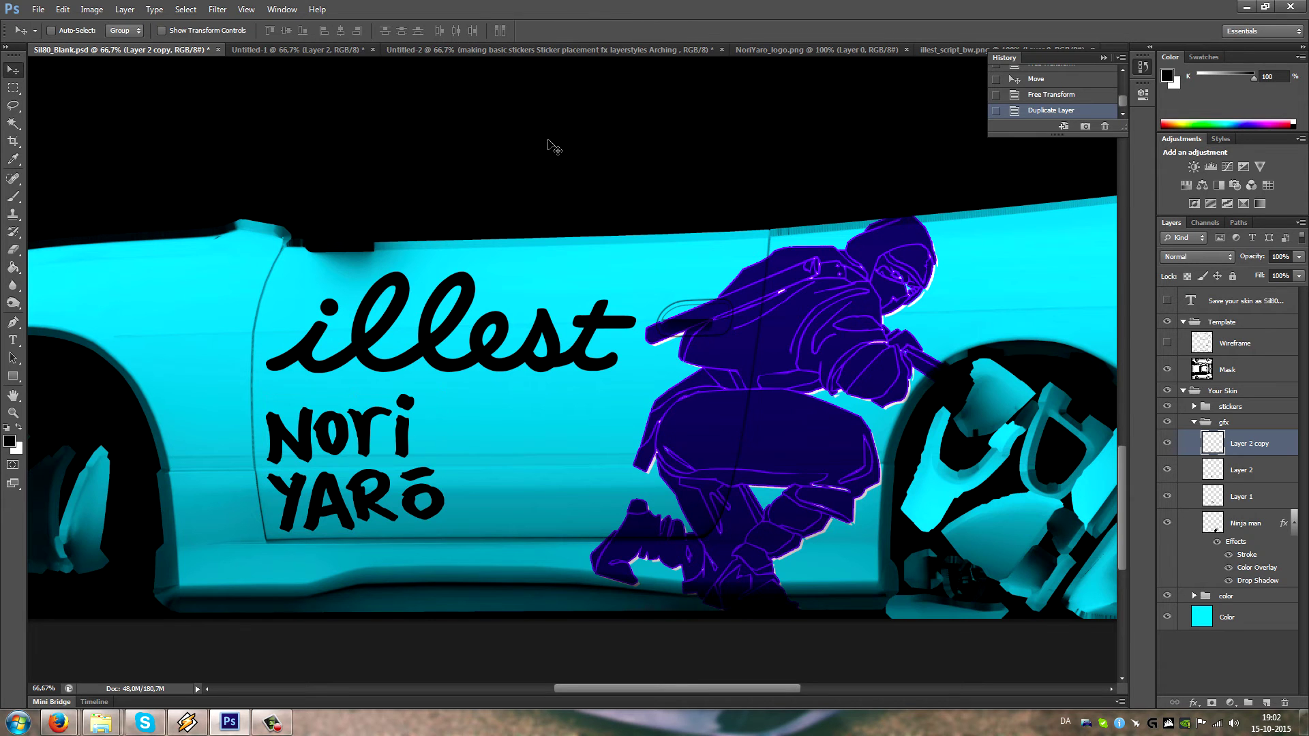
# - Select the duplicated Nori Yaro layer and hide the original Nori Yaro layer and the illest layer
pyautogui.click(1250, 480)
pyautogui.rightClick(1252, 472)
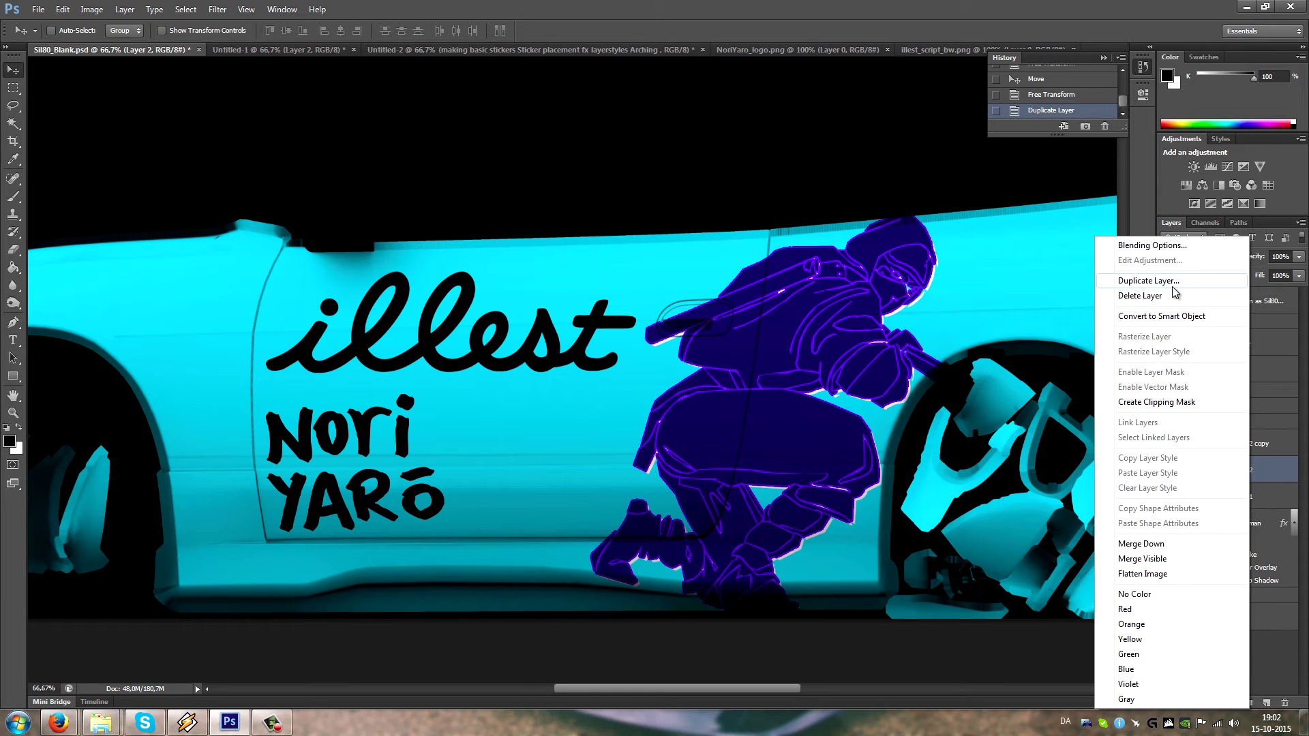
pyautogui.click(845, 418)
pyautogui.click(1248, 444)
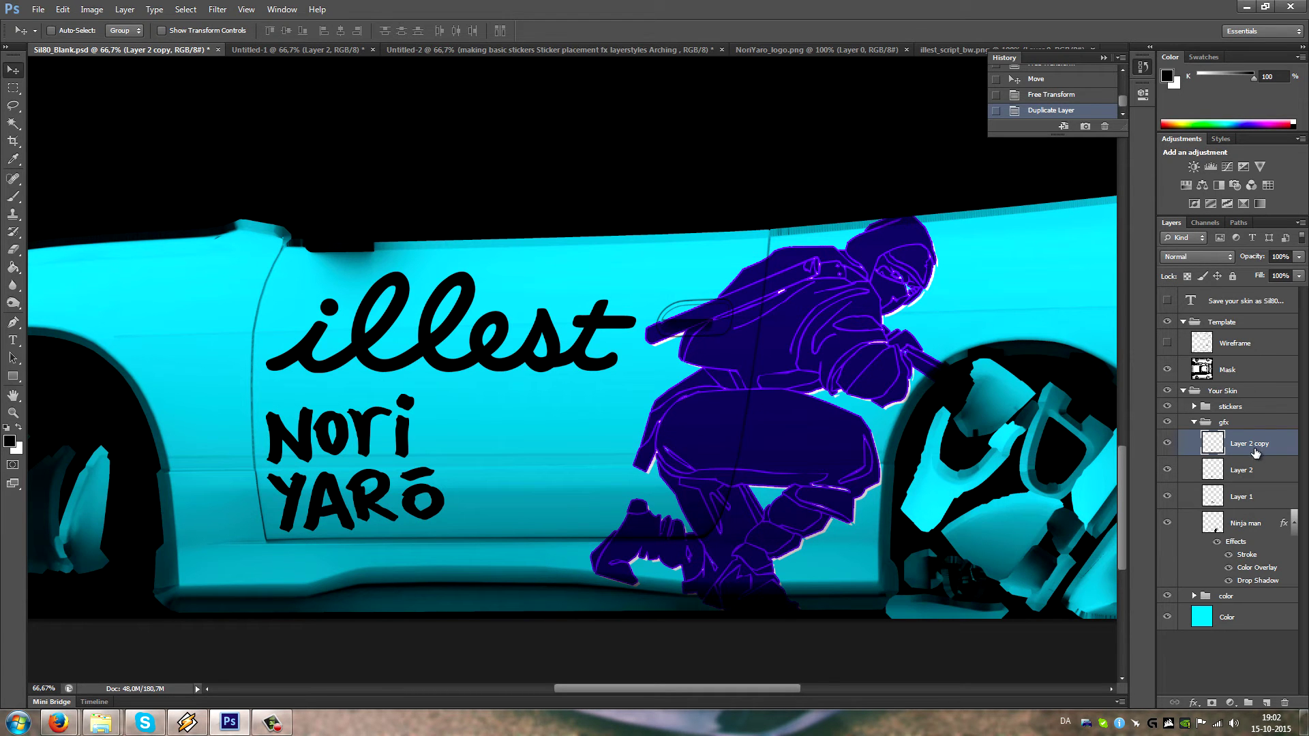
pyautogui.click(1220, 477)
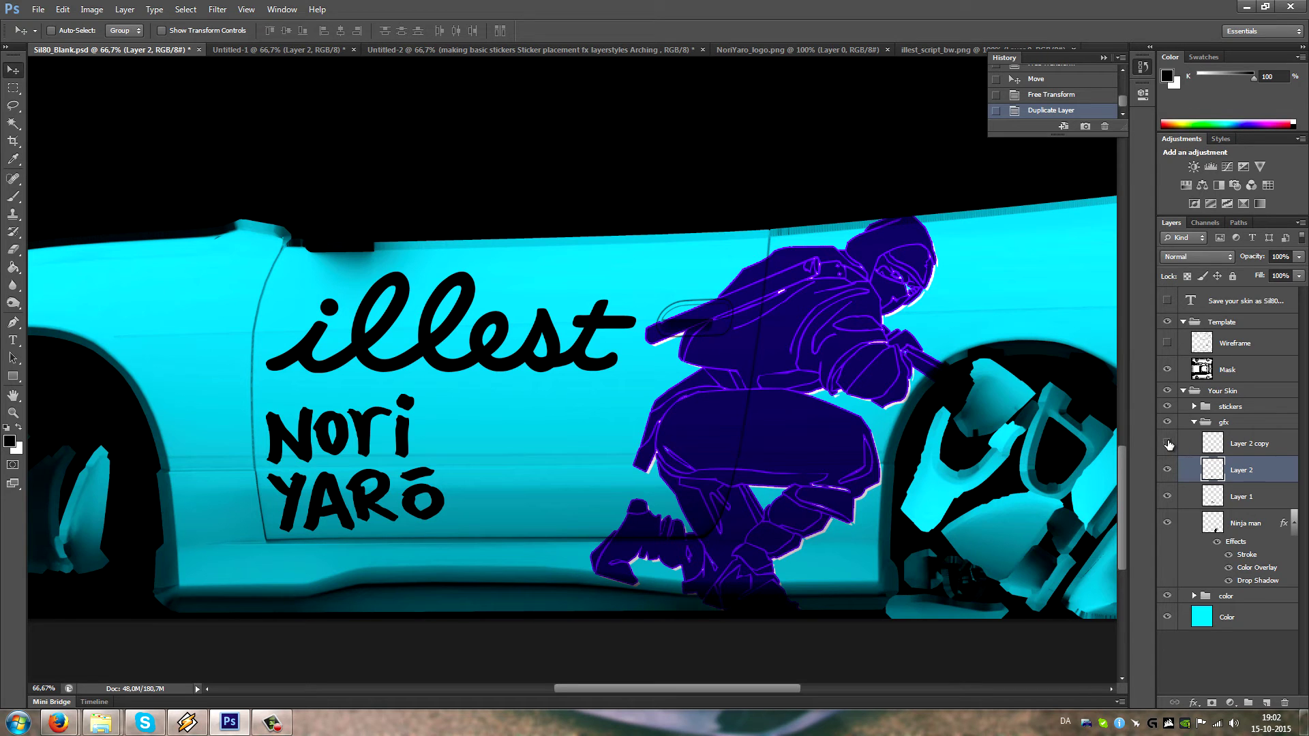
pyautogui.click(1263, 445)
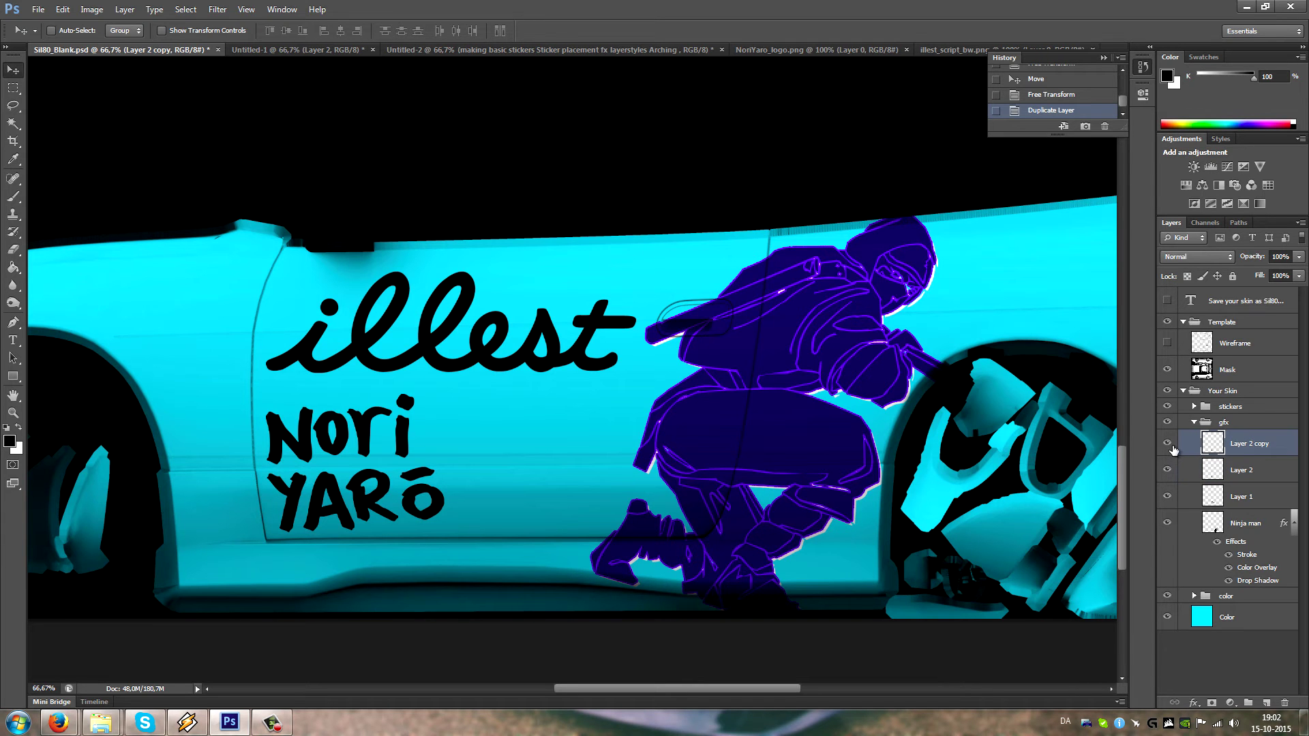
pyautogui.click(1167, 470)
pyautogui.click(1165, 496)
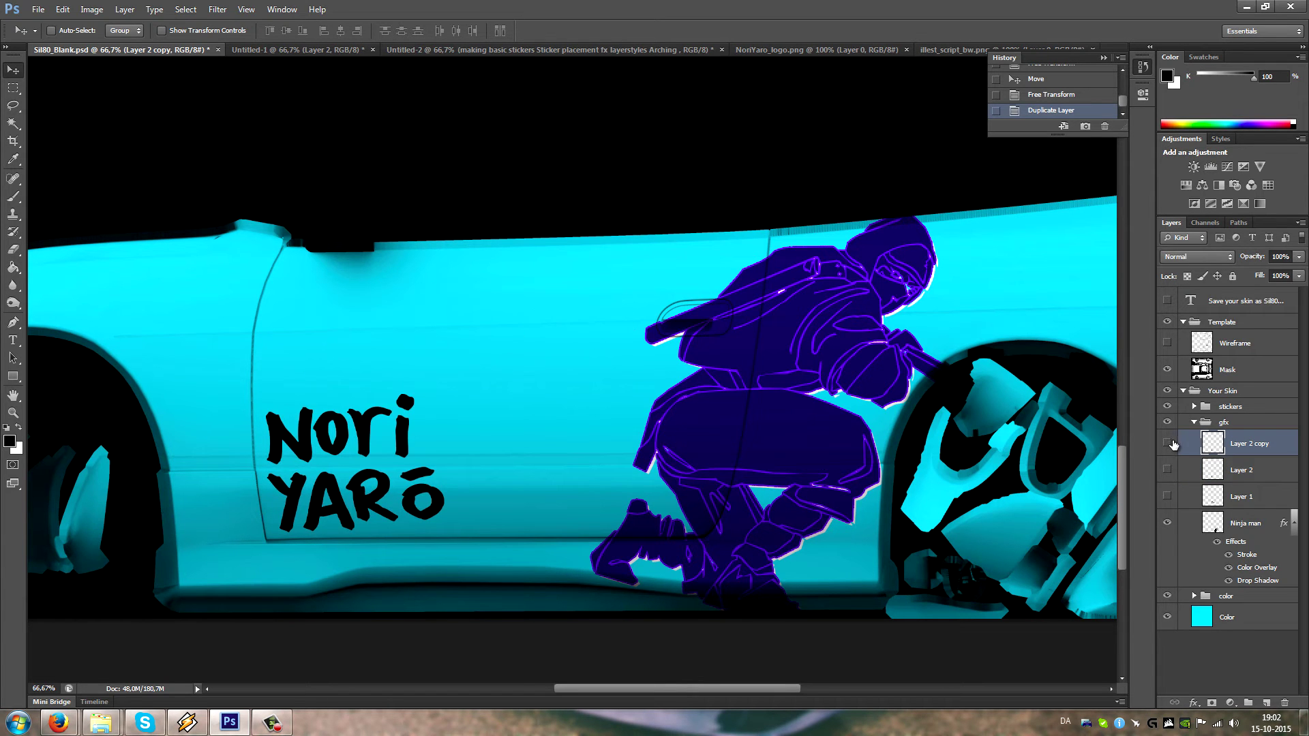
# - Toggle the visibility of both Nori Yaro layers and the illest layer to compare them on the door
pyautogui.click(1168, 443)
pyautogui.click(1165, 495)
pyautogui.click(1166, 470)
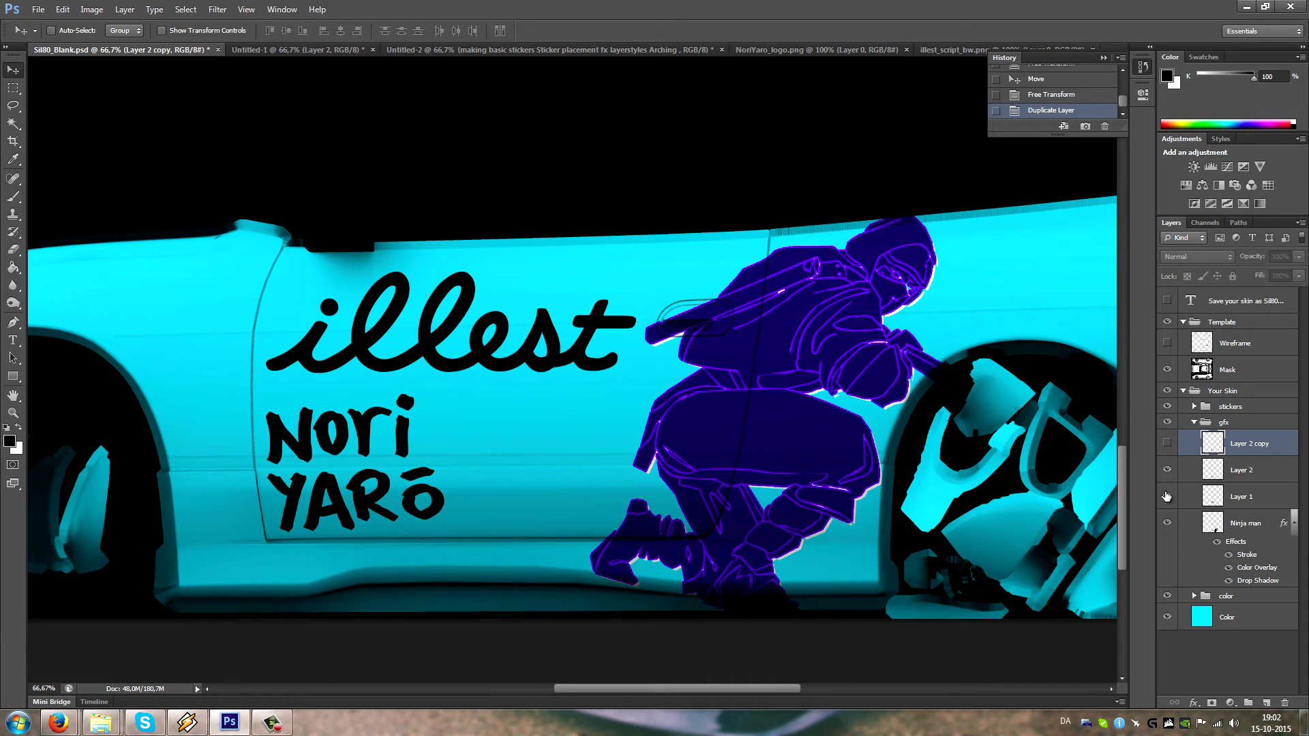
pyautogui.click(1168, 443)
pyautogui.click(1167, 496)
pyautogui.click(1167, 469)
pyautogui.click(1168, 442)
pyautogui.click(1168, 442)
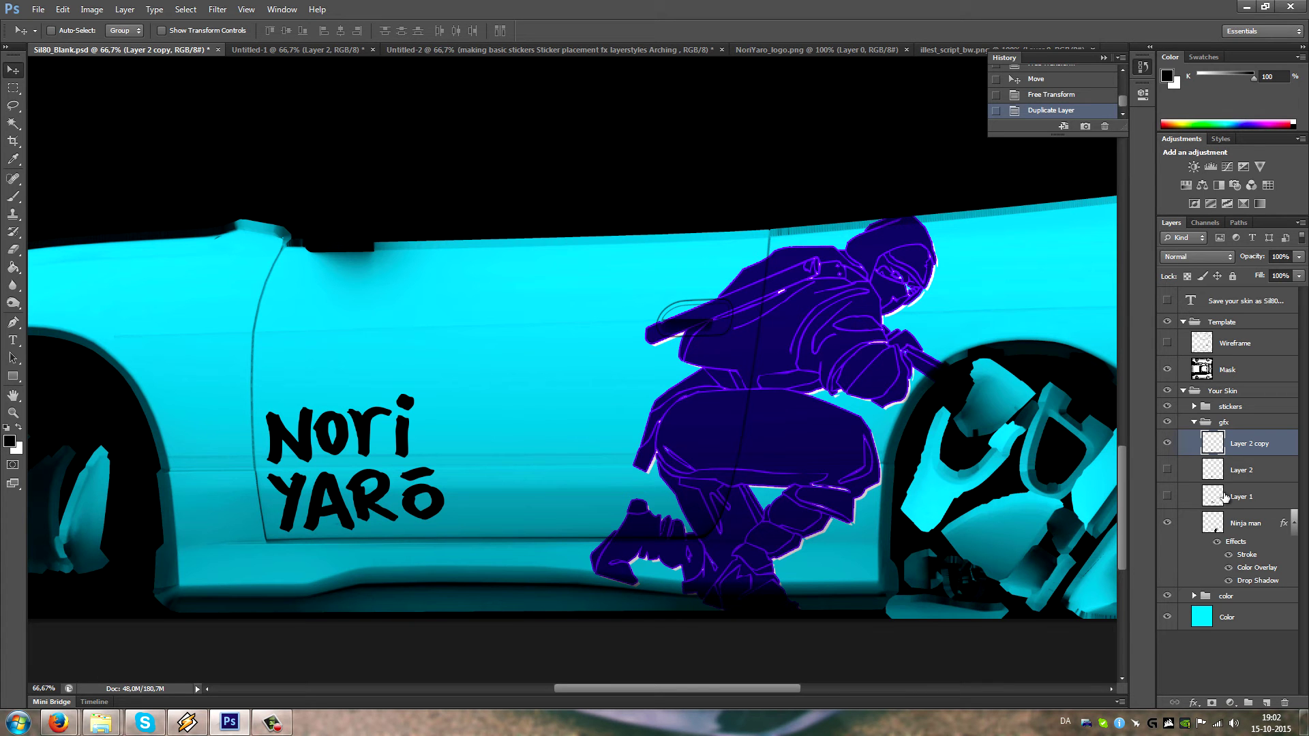
pyautogui.click(1166, 470)
# - Flip the duplicated Nori Yaro logo to -100% width and height, show the original layer and move the copy directly above it
pyautogui.hotkey('ctrl', 't')
pyautogui.moveTo(509, 366); pyautogui.dragTo(293, 526)
pyautogui.click(12, 69)
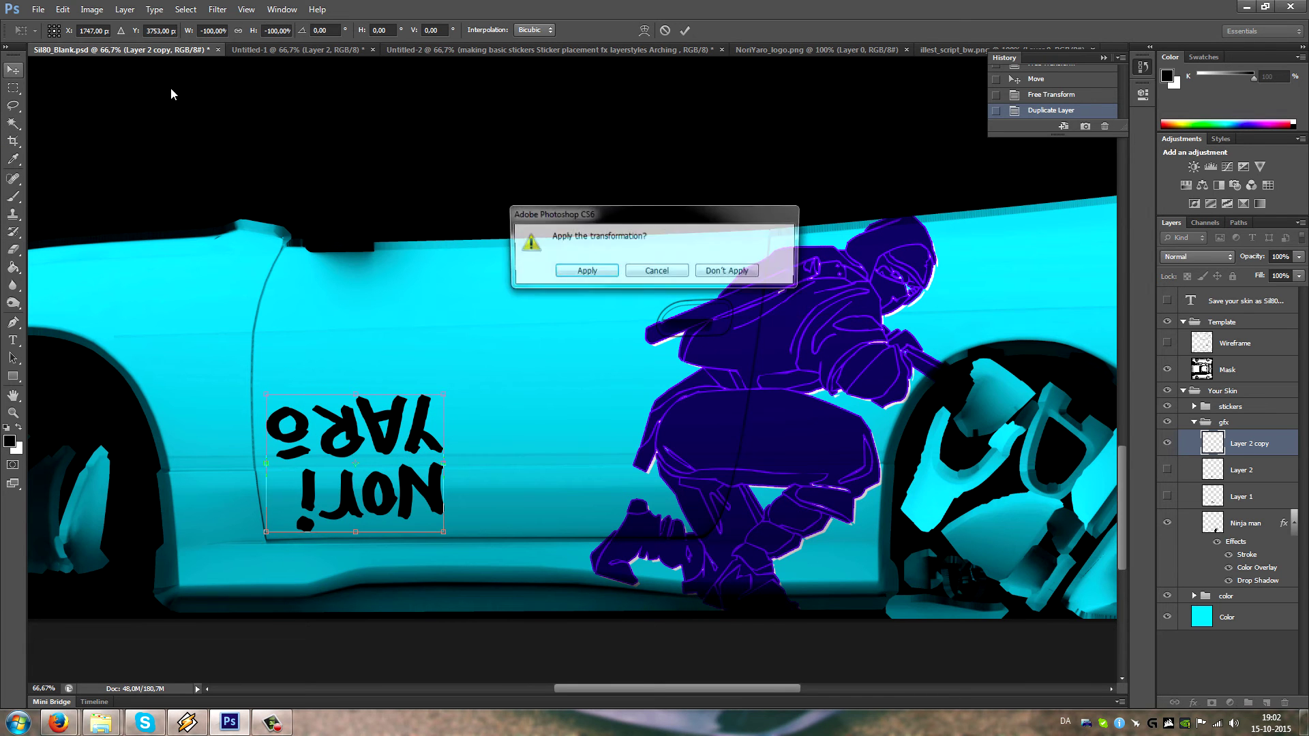
pyautogui.click(584, 272)
pyautogui.click(1167, 470)
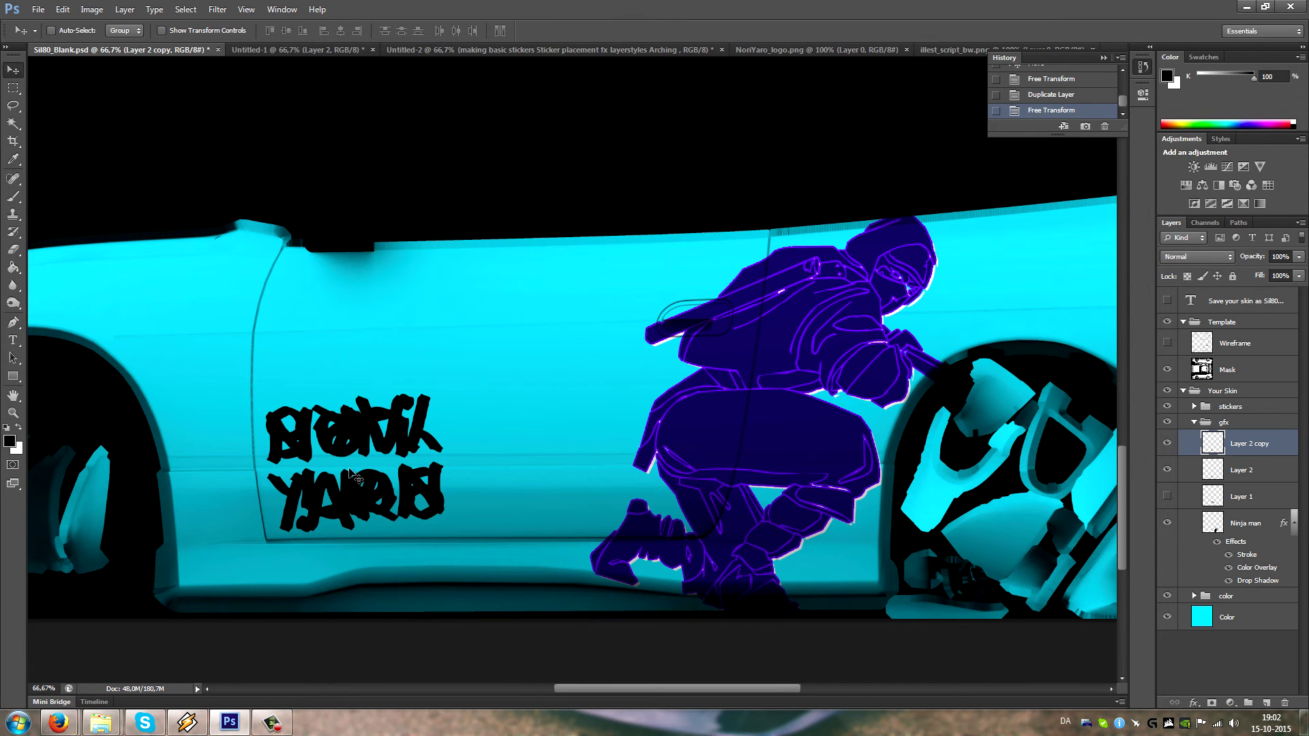
pyautogui.moveTo(341, 447); pyautogui.dragTo(339, 310)
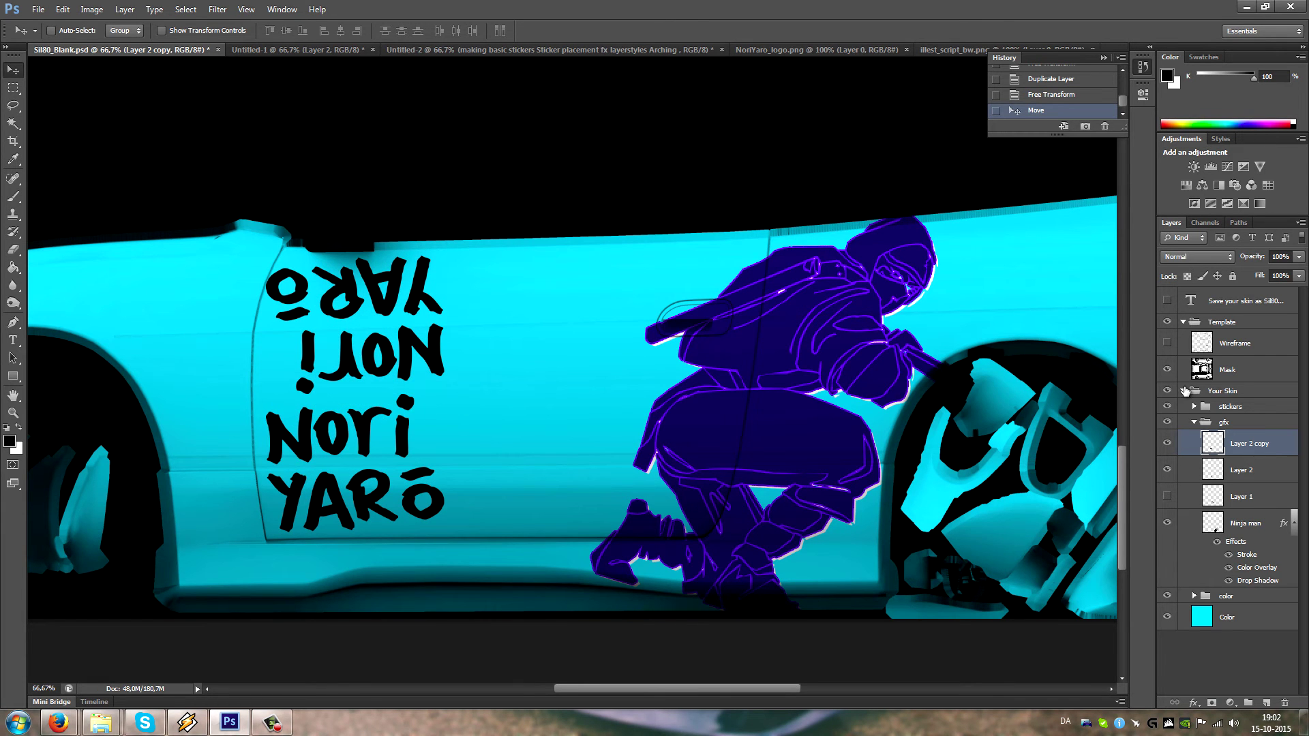
# - Show the Wireframe layer and toggle each Nori Yaro layer off and on to identify the two logos
pyautogui.click(1167, 343)
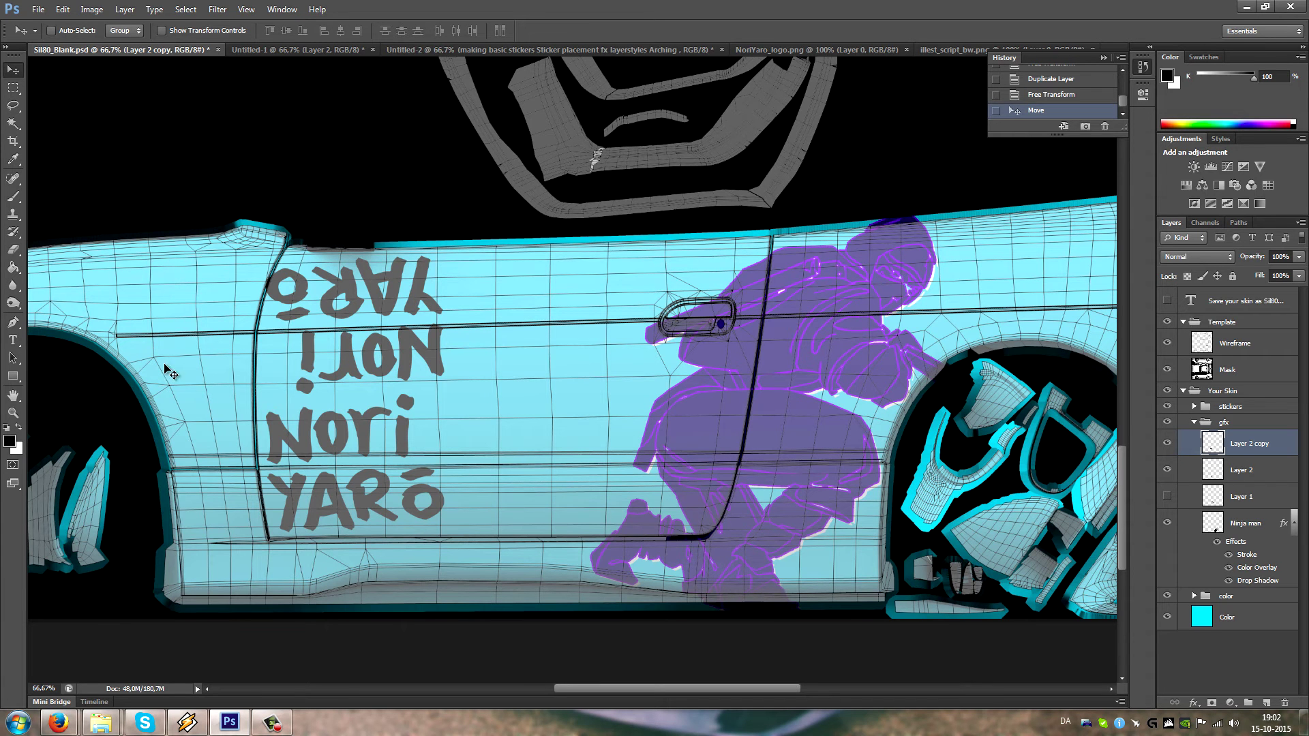
pyautogui.moveTo(377, 328); pyautogui.dragTo(506, 331)
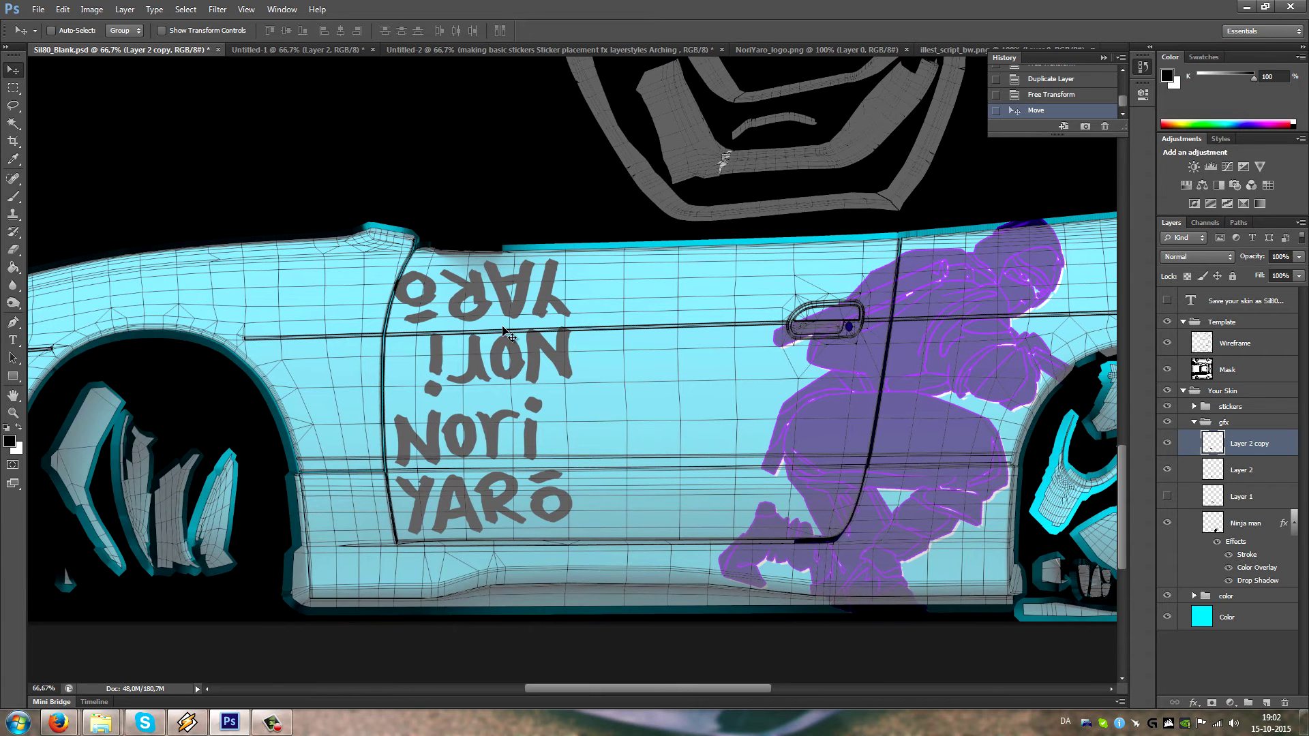
pyautogui.click(1167, 444)
pyautogui.click(1167, 444)
pyautogui.click(1167, 470)
pyautogui.click(1167, 470)
# - Move the flipped Nori Yaro copy to the matching spot on the upside-down door of the opposite car side
pyautogui.moveTo(606, 315); pyautogui.dragTo(609, 477)
pyautogui.moveTo(532, 519); pyautogui.dragTo(528, 111)
pyautogui.moveTo(531, 170); pyautogui.dragTo(527, 502)
pyautogui.moveTo(524, 444); pyautogui.dragTo(523, 205)
pyautogui.moveTo(520, 295); pyautogui.dragTo(516, 540)
pyautogui.moveTo(516, 452); pyautogui.dragTo(498, 212)
pyautogui.scroll(7, 508, 305)
pyautogui.scroll(8, 498, 303)
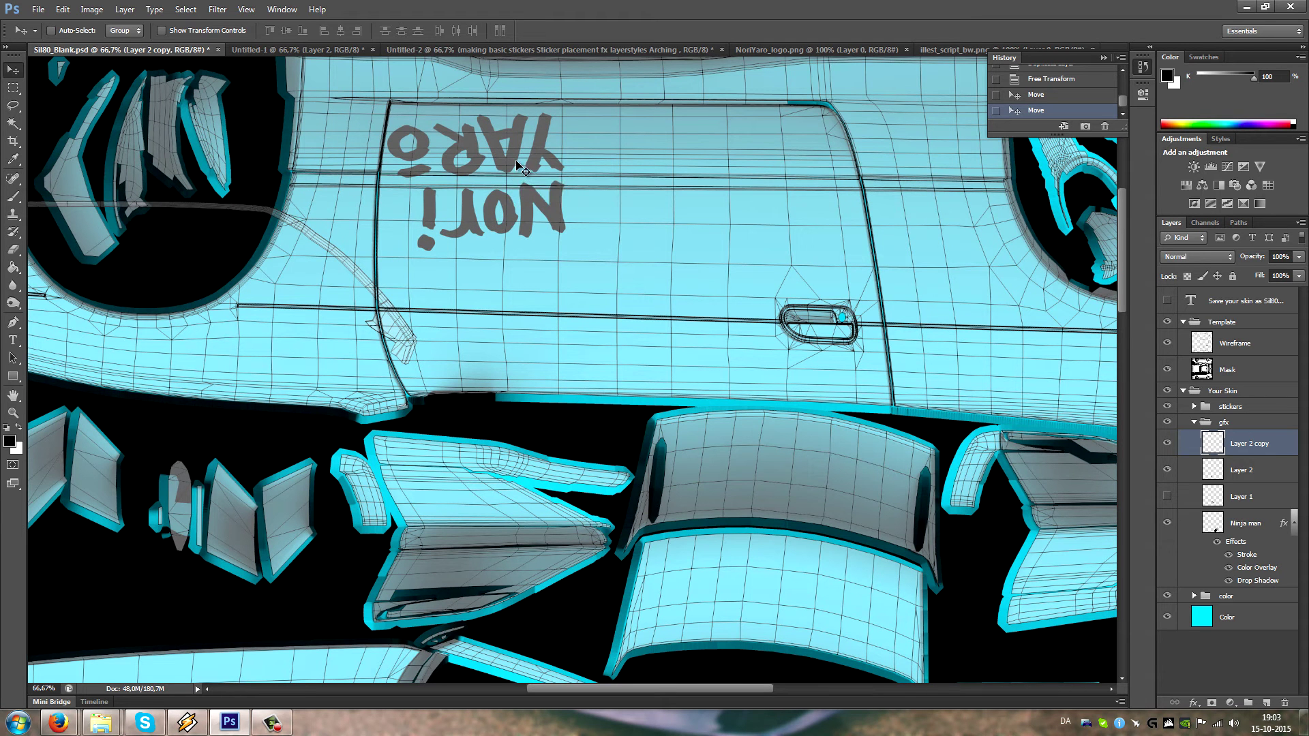
# - Check the logo placement on both car sides and merge the two Nori Yaro layers into one
pyautogui.scroll(-2, 546, 304)
pyautogui.moveTo(546, 304); pyautogui.dragTo(960, 494)
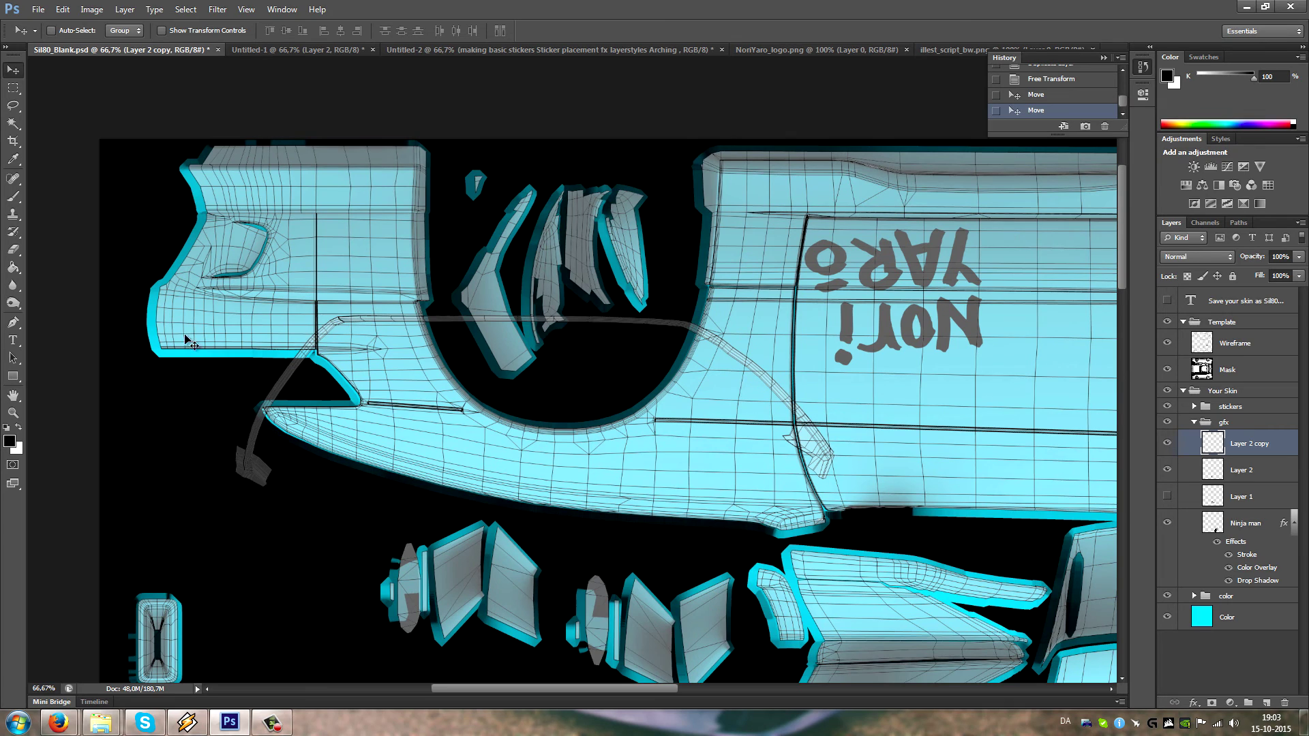
pyautogui.moveTo(1091, 471); pyautogui.dragTo(35, 397)
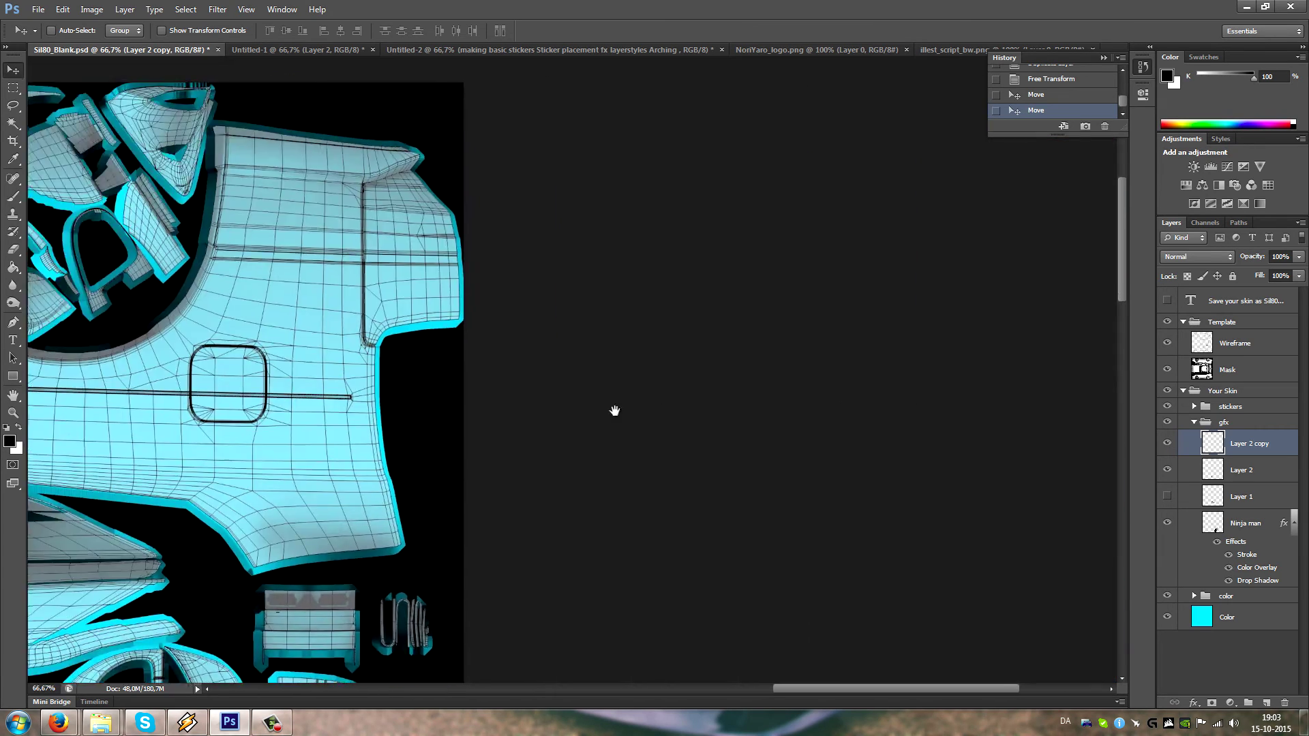
pyautogui.moveTo(590, 414); pyautogui.dragTo(1224, 387)
pyautogui.moveTo(814, 398); pyautogui.dragTo(653, 517)
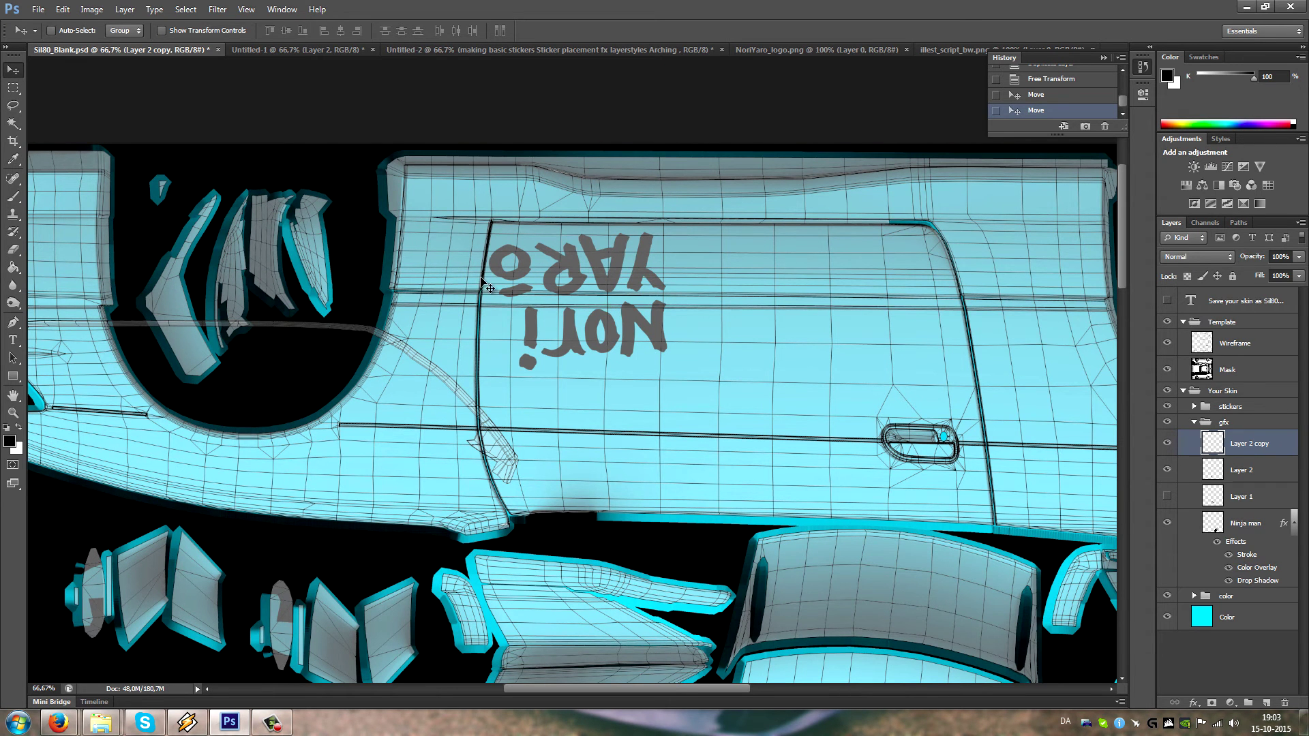
pyautogui.moveTo(654, 550); pyautogui.dragTo(600, 219)
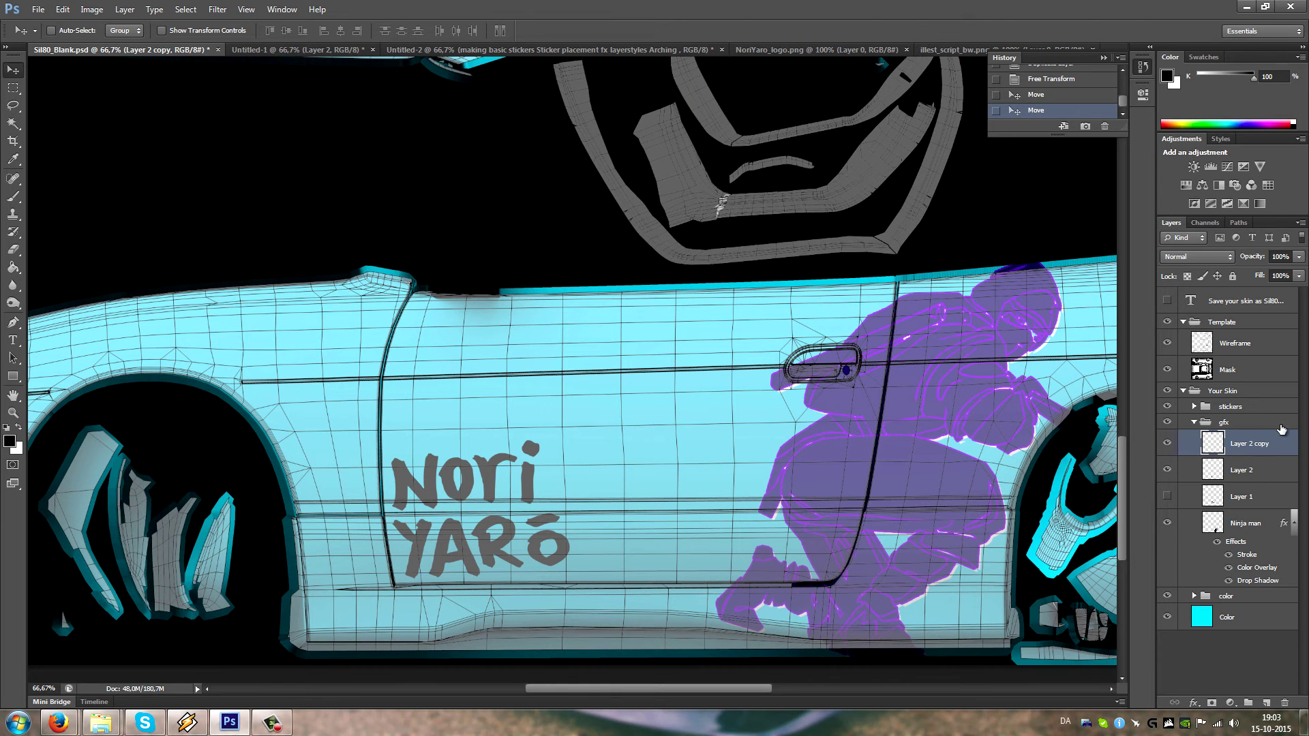
pyautogui.keyDown('ctrl'); pyautogui.click(1247, 475); pyautogui.keyUp('ctrl')
pyautogui.rightClick(1247, 476)
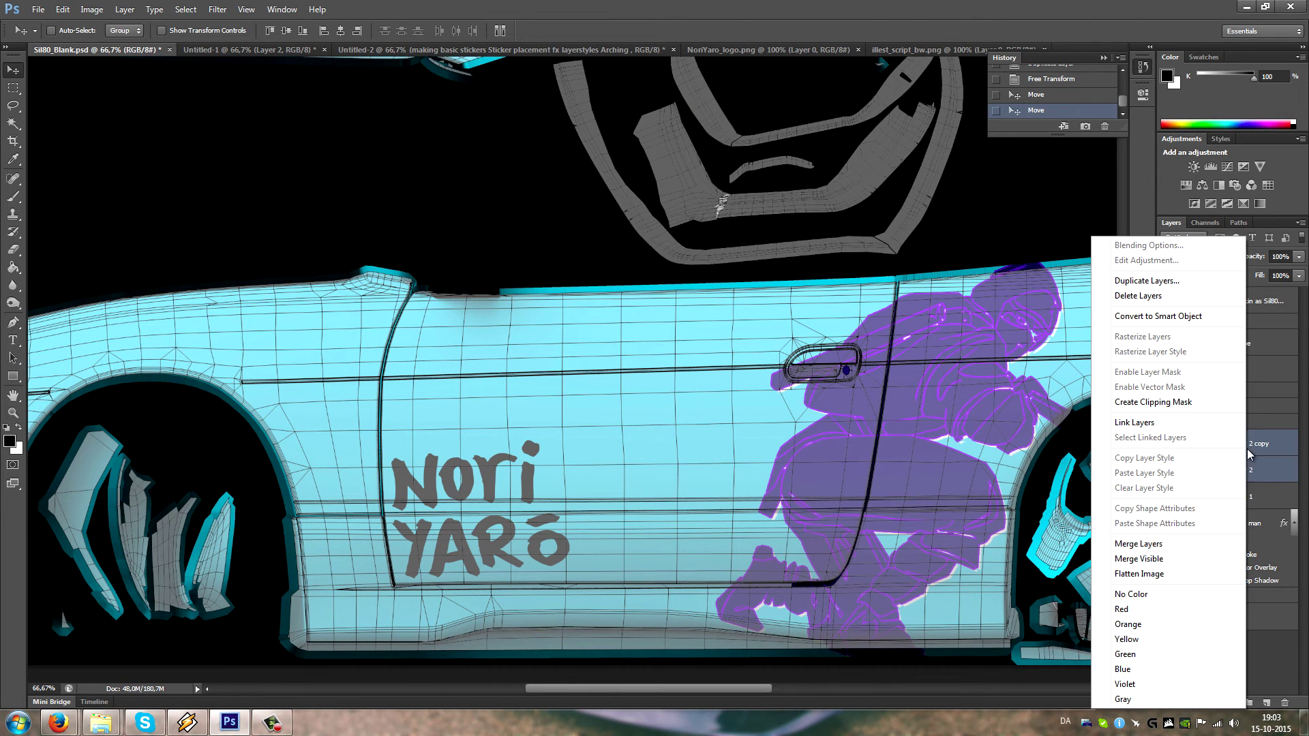
pyautogui.click(1162, 544)
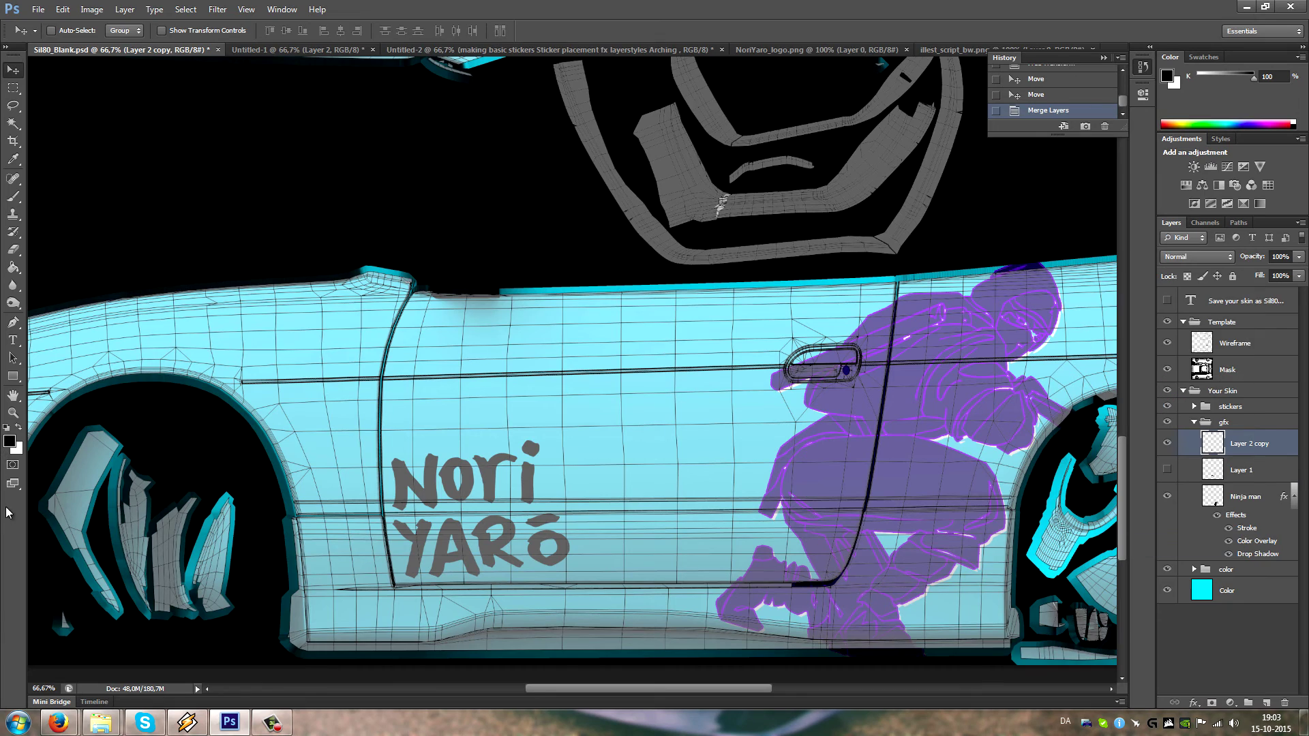
# - Hide the wireframe and invert the colors of the merged Nori Yaro layer
pyautogui.click(13, 414)
pyautogui.keyDown('alt'); pyautogui.click(555, 400); pyautogui.keyUp('alt')
pyautogui.keyDown('alt'); pyautogui.click(555, 400); pyautogui.keyUp('alt')
pyautogui.keyDown('alt'); pyautogui.click(555, 402); pyautogui.keyUp('alt')
pyautogui.keyDown('alt'); pyautogui.click(556, 402); pyautogui.keyUp('alt')
pyautogui.click(669, 368)
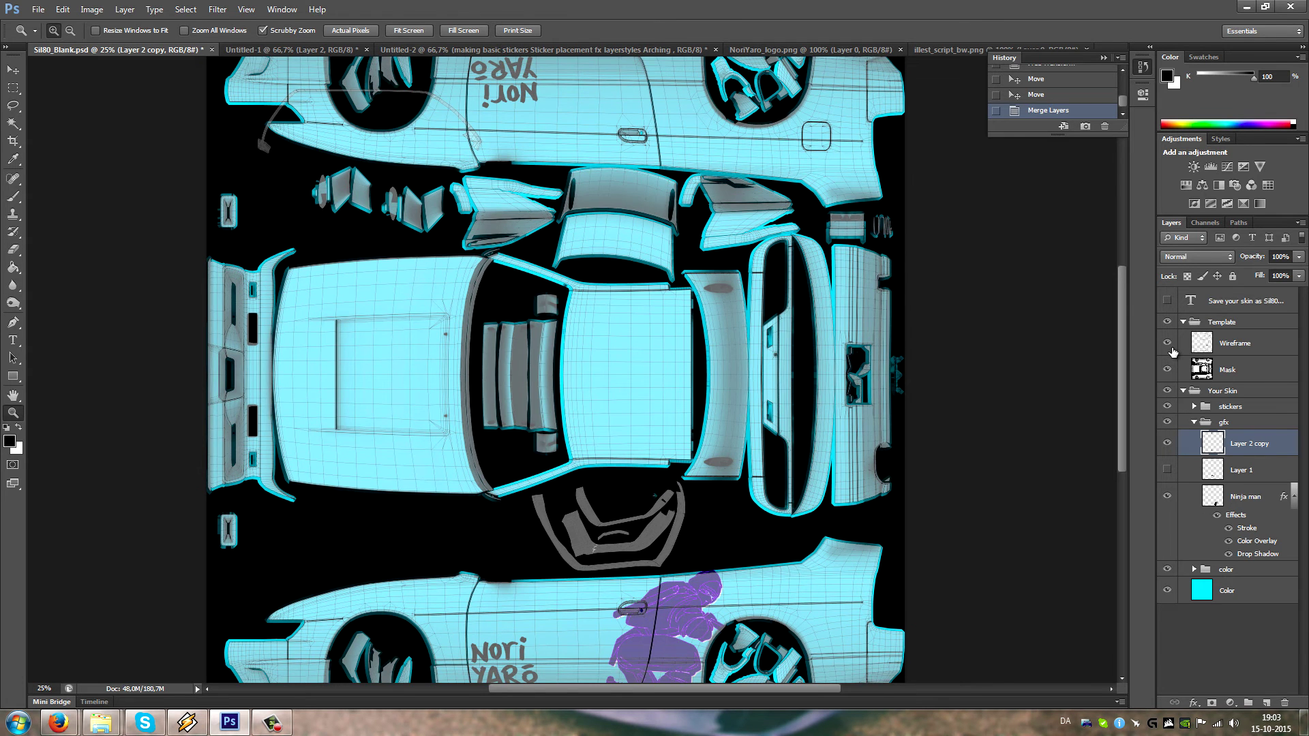
pyautogui.click(1168, 343)
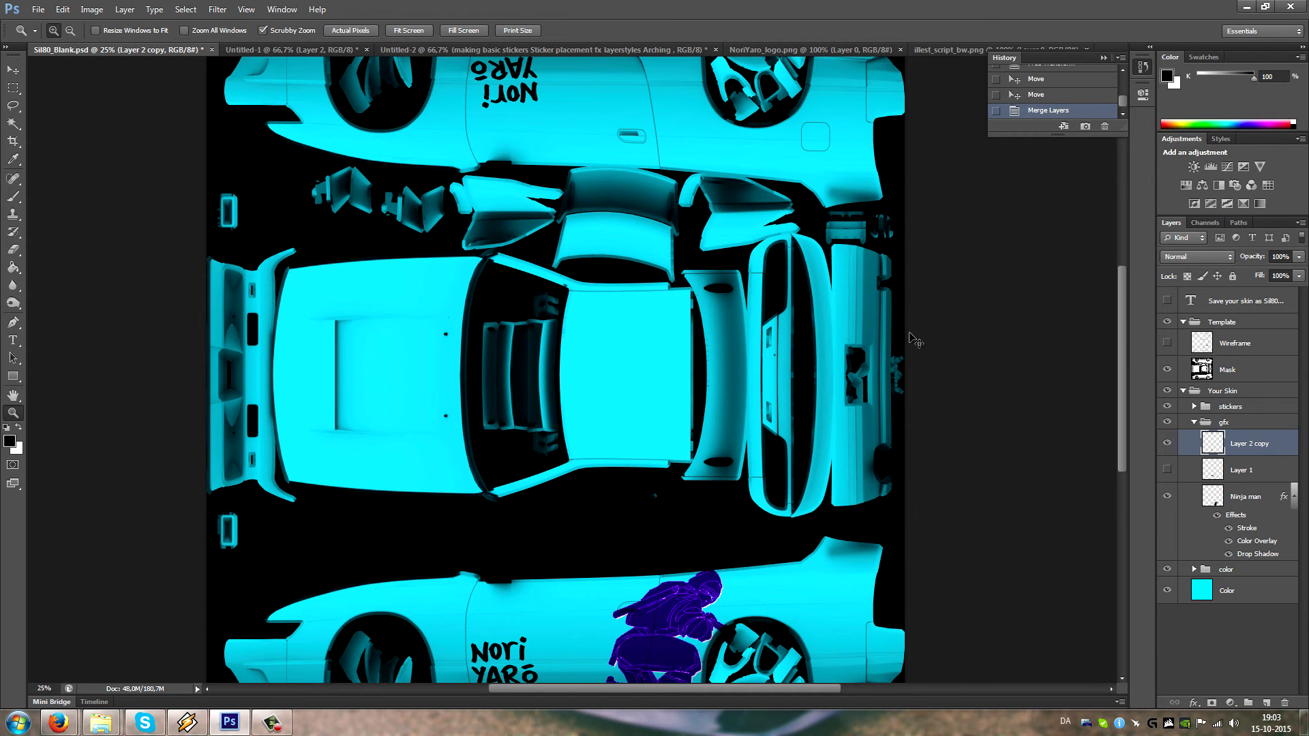
pyautogui.hotkey('ctrl', 'i')
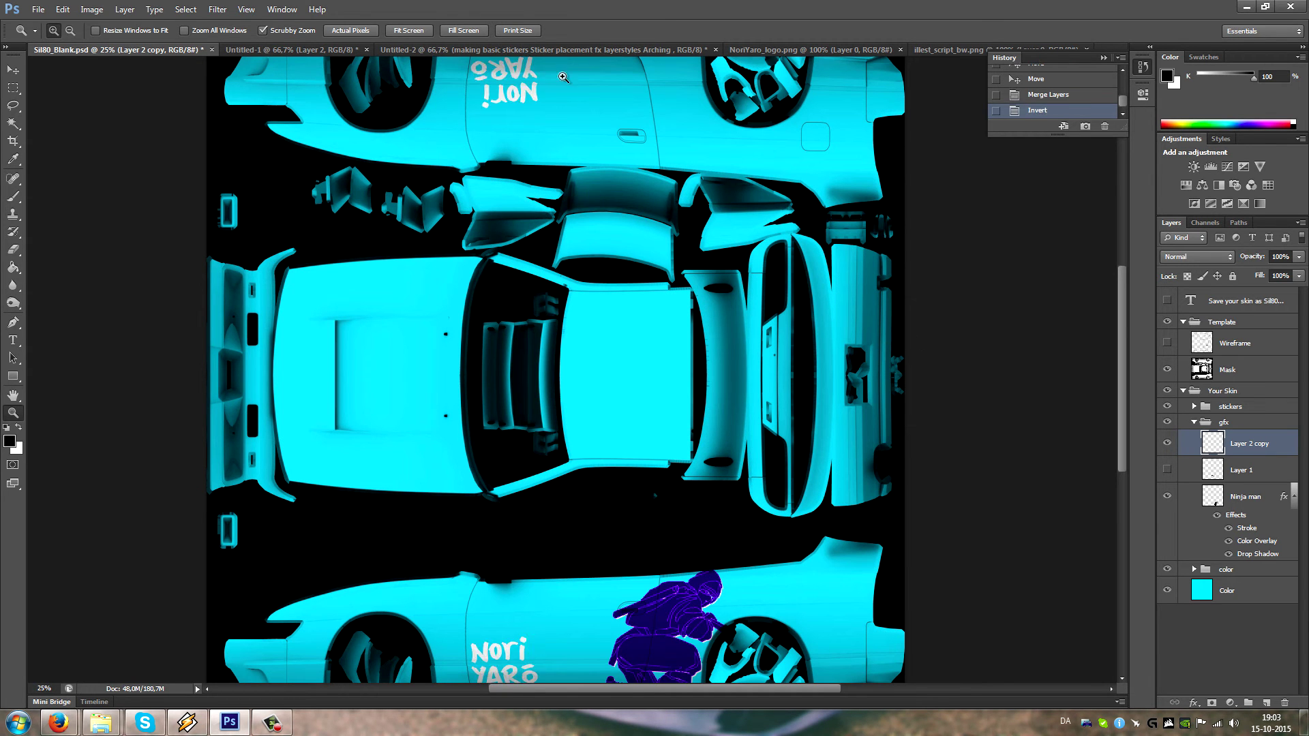
# - Add a 3 px black outside Stroke and a Drop Shadow to the merged Nori Yaro layer
pyautogui.click(481, 689)
pyautogui.moveTo(1016, 535); pyautogui.dragTo(413, 484)
pyautogui.moveTo(1040, 484); pyautogui.dragTo(828, 429)
pyautogui.click(506, 592)
pyautogui.click(506, 592)
pyautogui.click(506, 592)
pyautogui.moveTo(613, 89); pyautogui.dragTo(571, 716)
pyautogui.moveTo(543, 279); pyautogui.dragTo(662, 215)
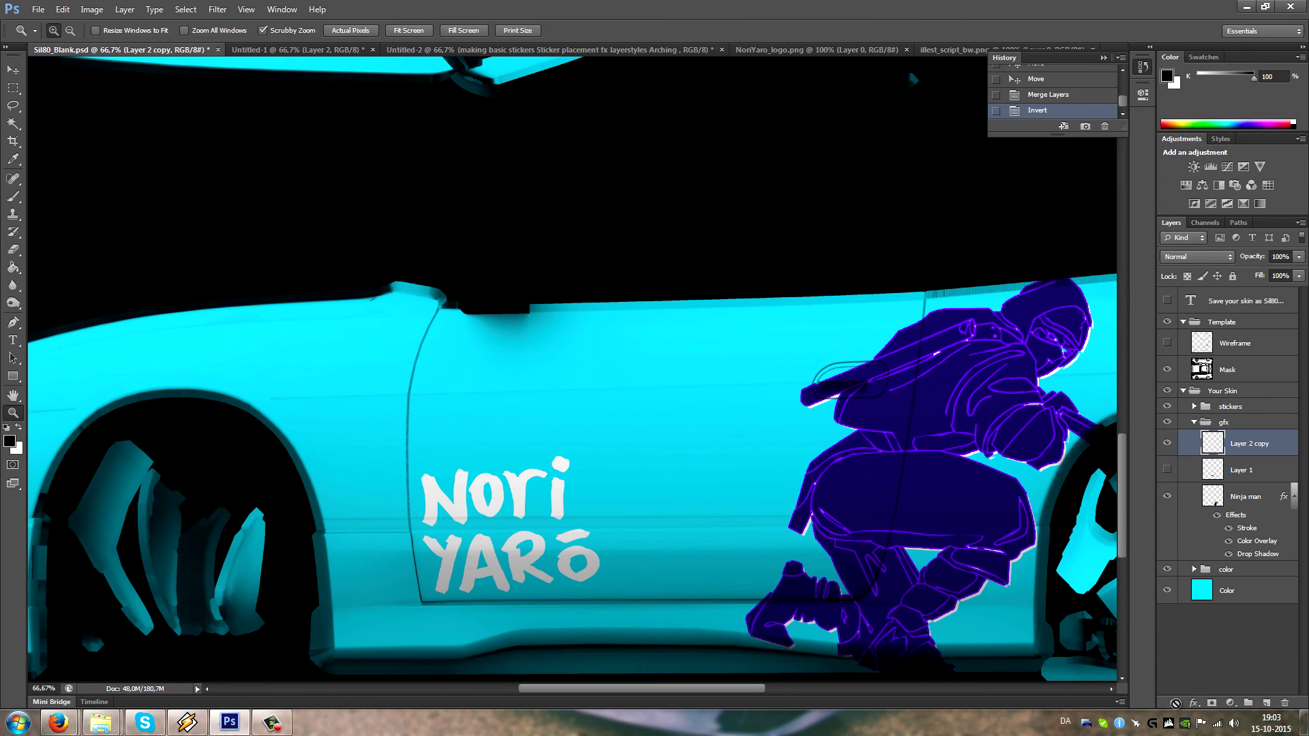
pyautogui.click(1193, 703)
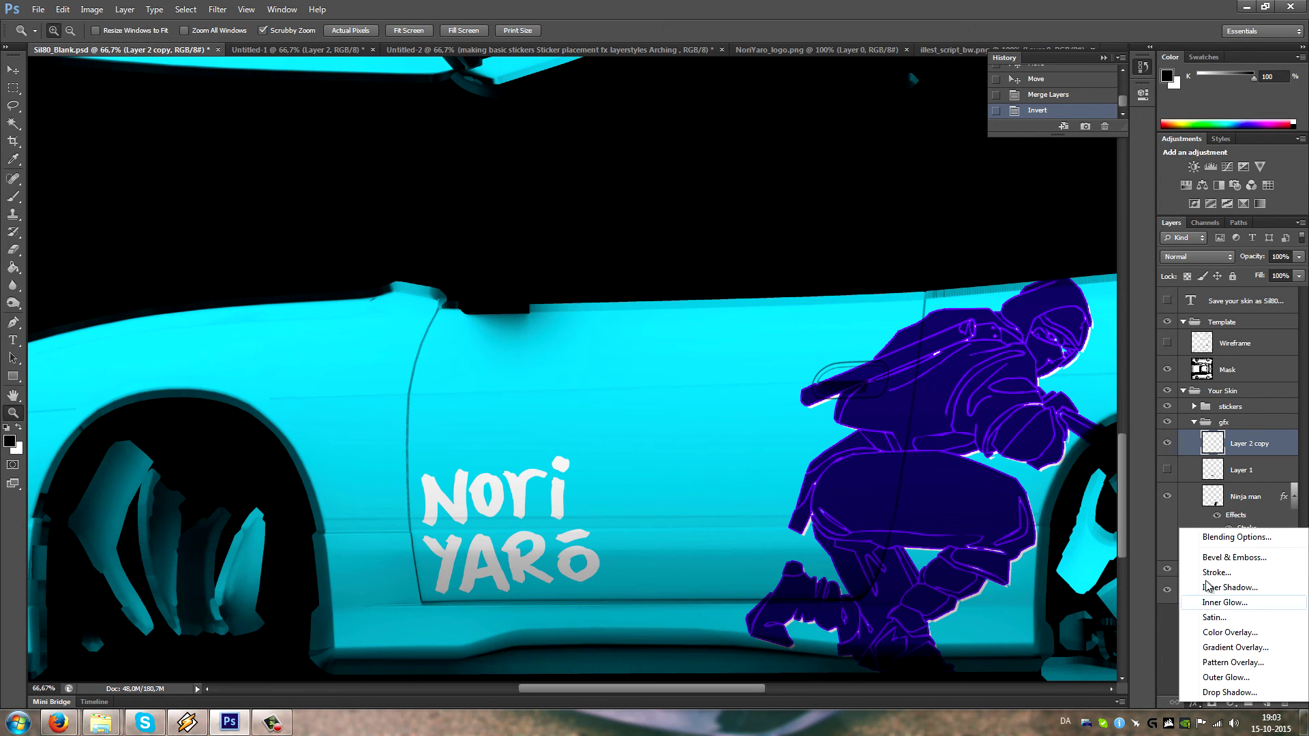
pyautogui.click(1222, 539)
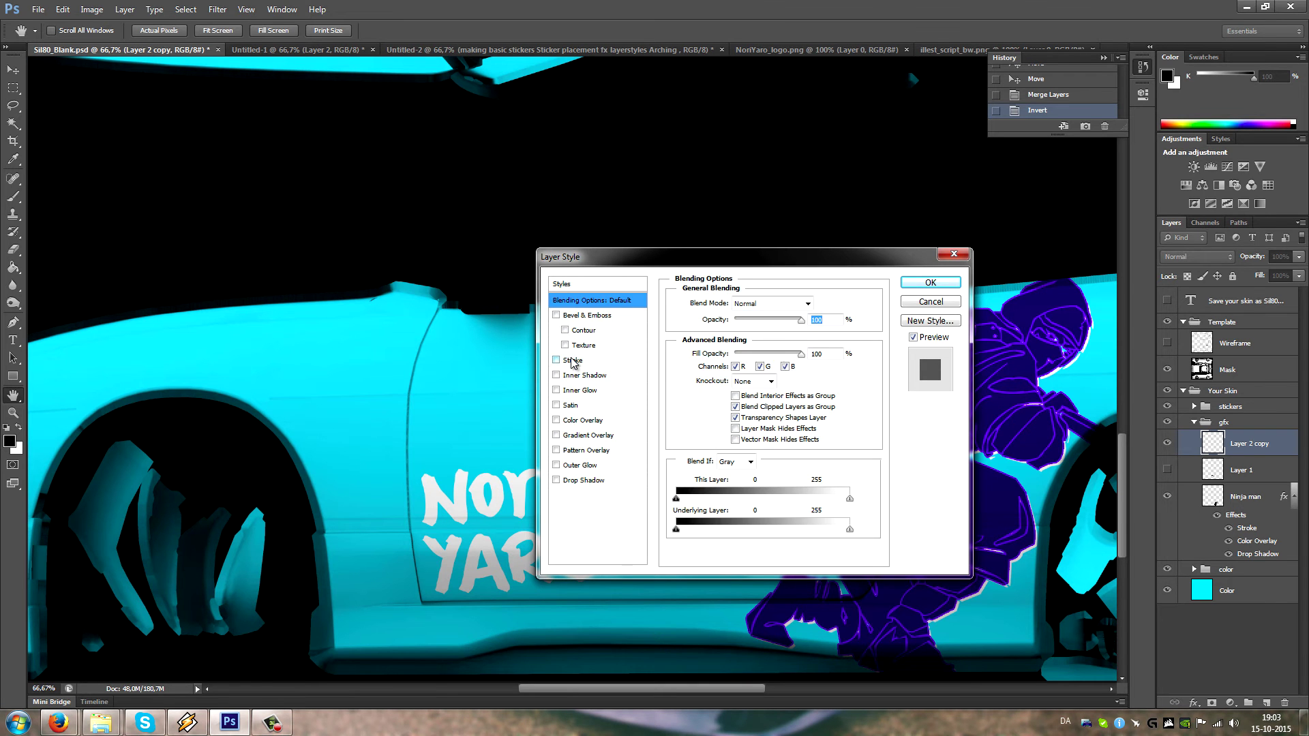
pyautogui.click(573, 361)
pyautogui.moveTo(746, 263); pyautogui.dragTo(762, 112)
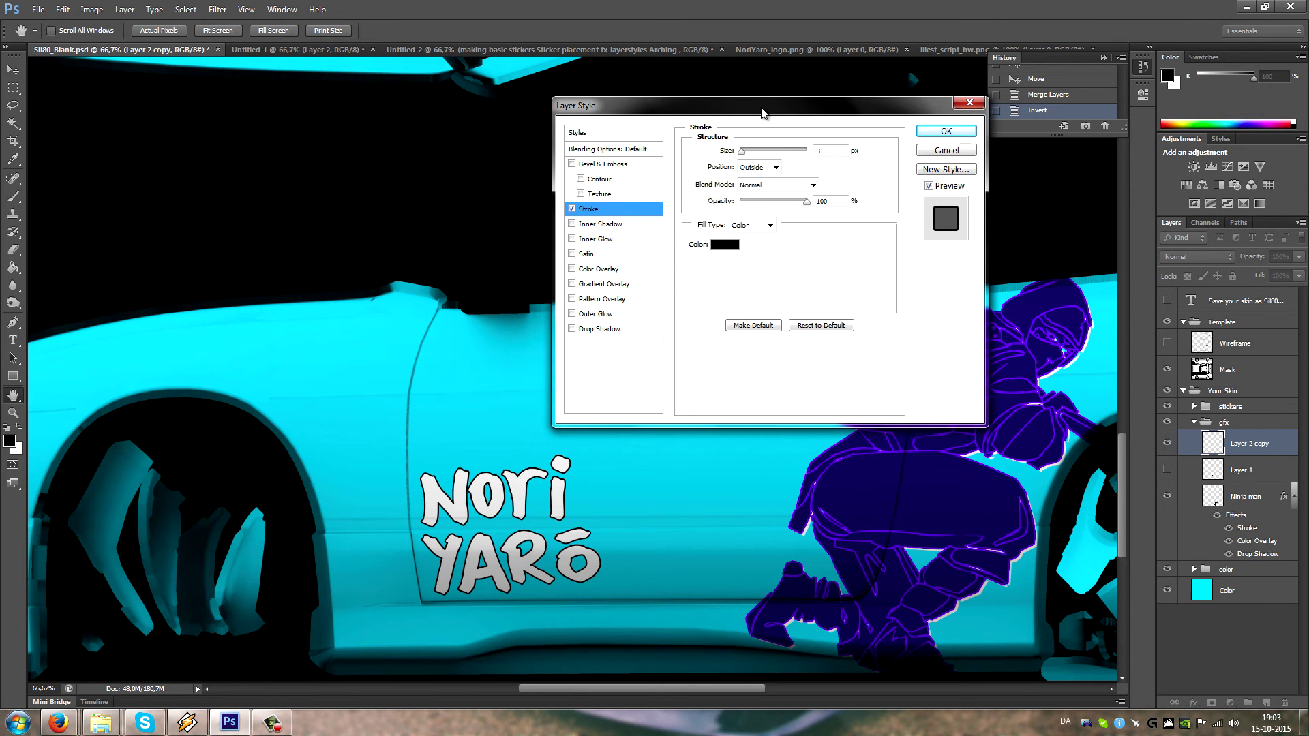
pyautogui.click(600, 330)
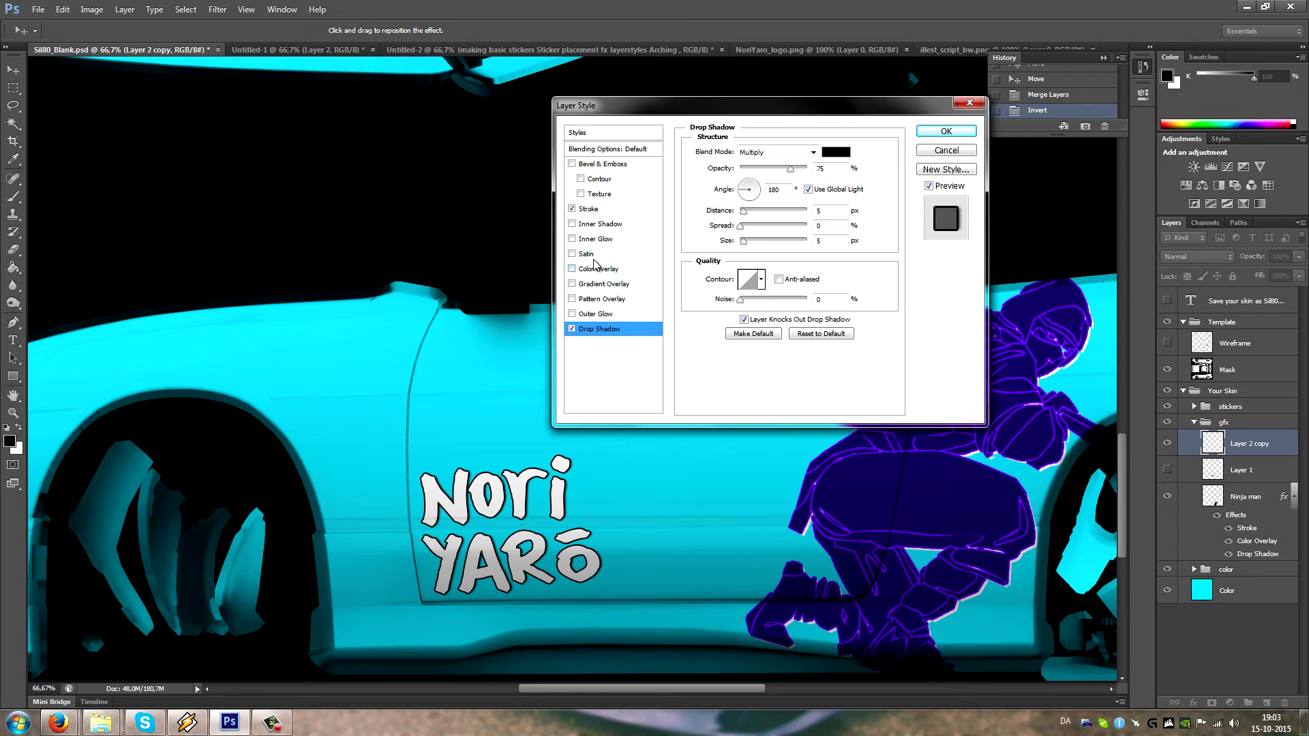
# - Add an Inner Shadow, Gradient Overlay, Pattern Overlay and red Color Overlay to the logo and apply the layer style
pyautogui.click(597, 225)
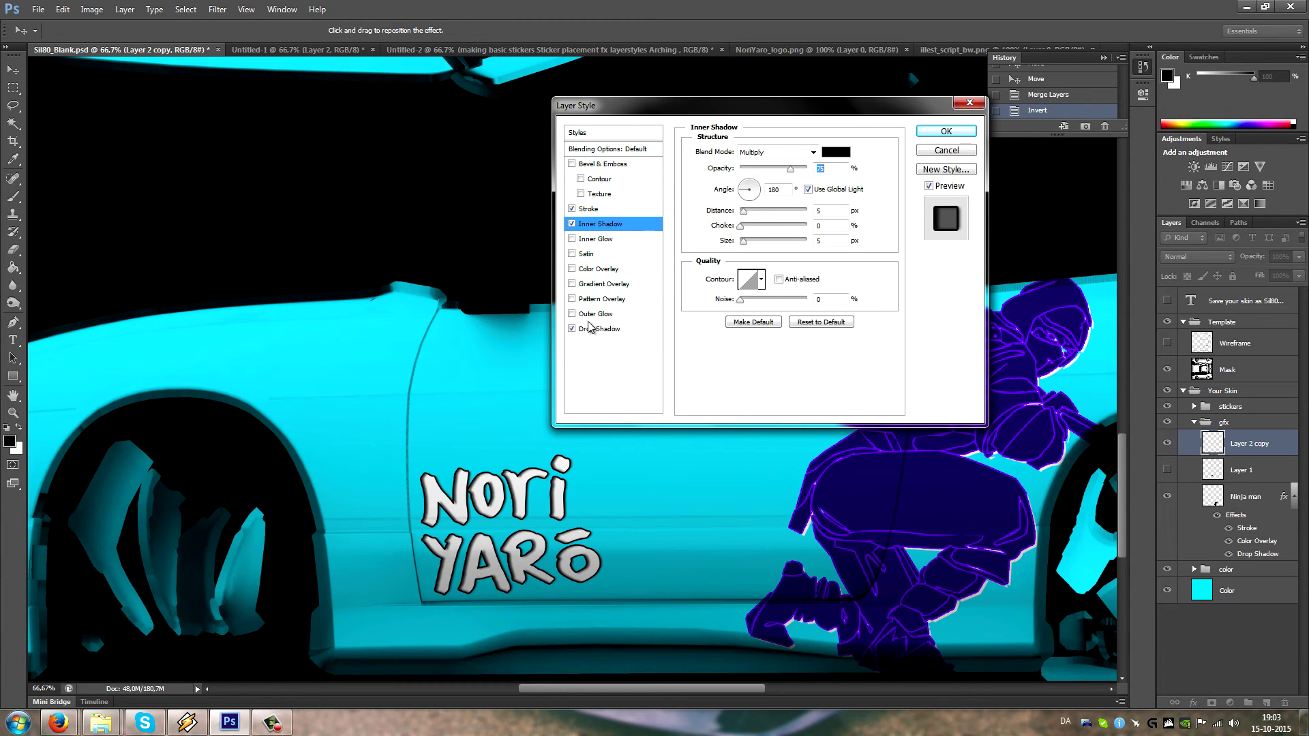
pyautogui.click(593, 285)
pyautogui.click(593, 299)
pyautogui.click(597, 269)
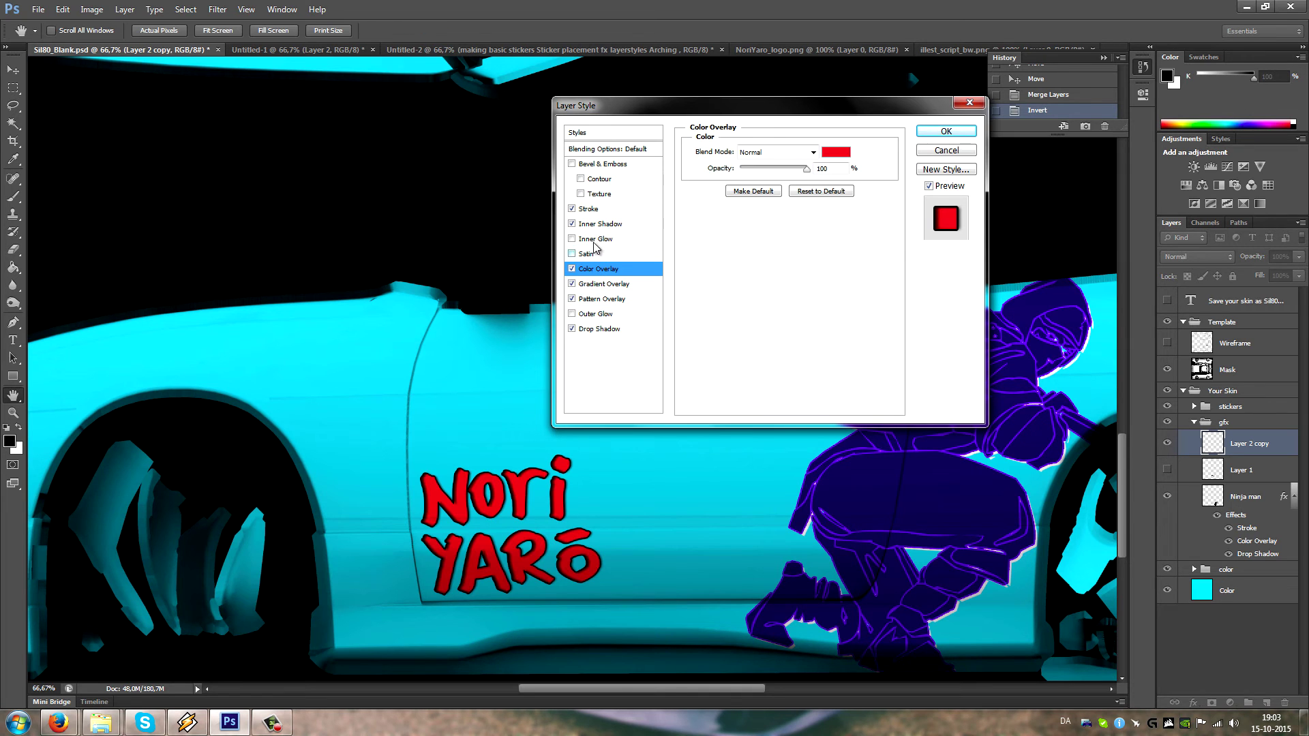
pyautogui.click(946, 131)
# - Close the illest_script_bw.png and NoriYaro_logo.png documents
pyautogui.press('z')
pyautogui.click(1090, 49)
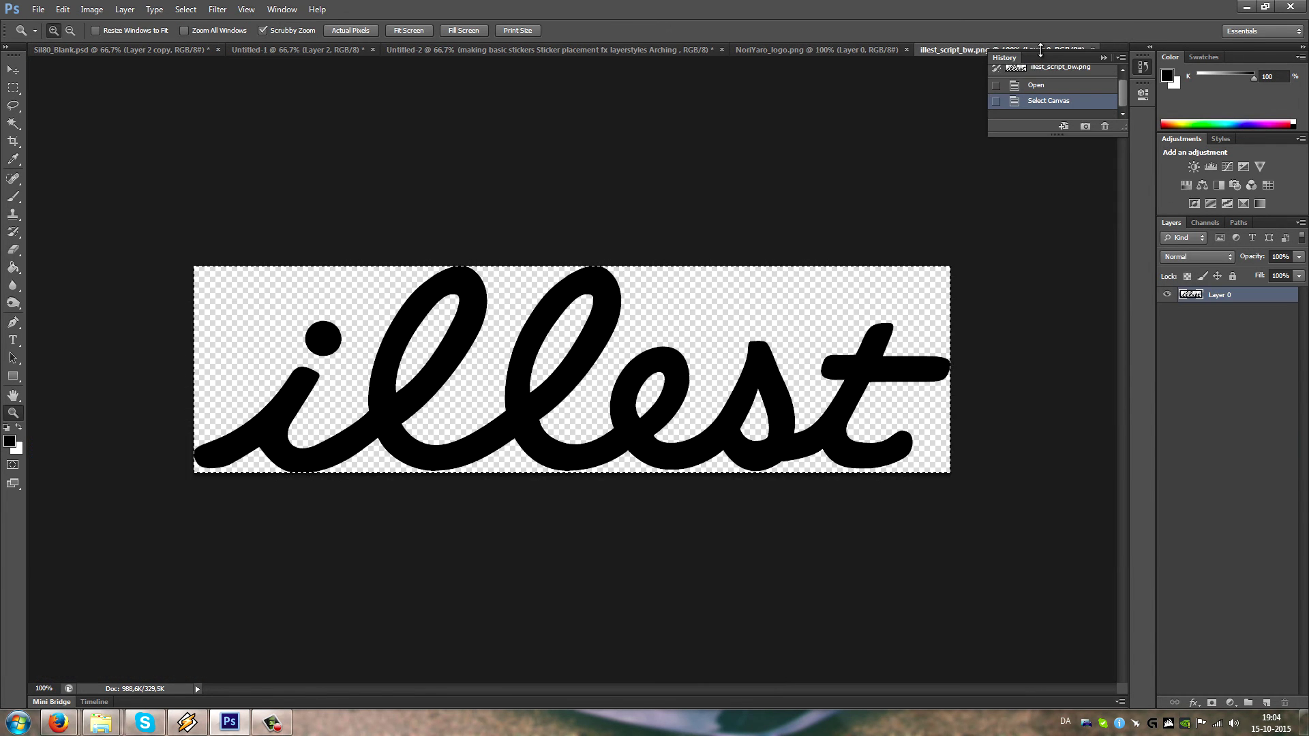
pyautogui.click(1093, 48)
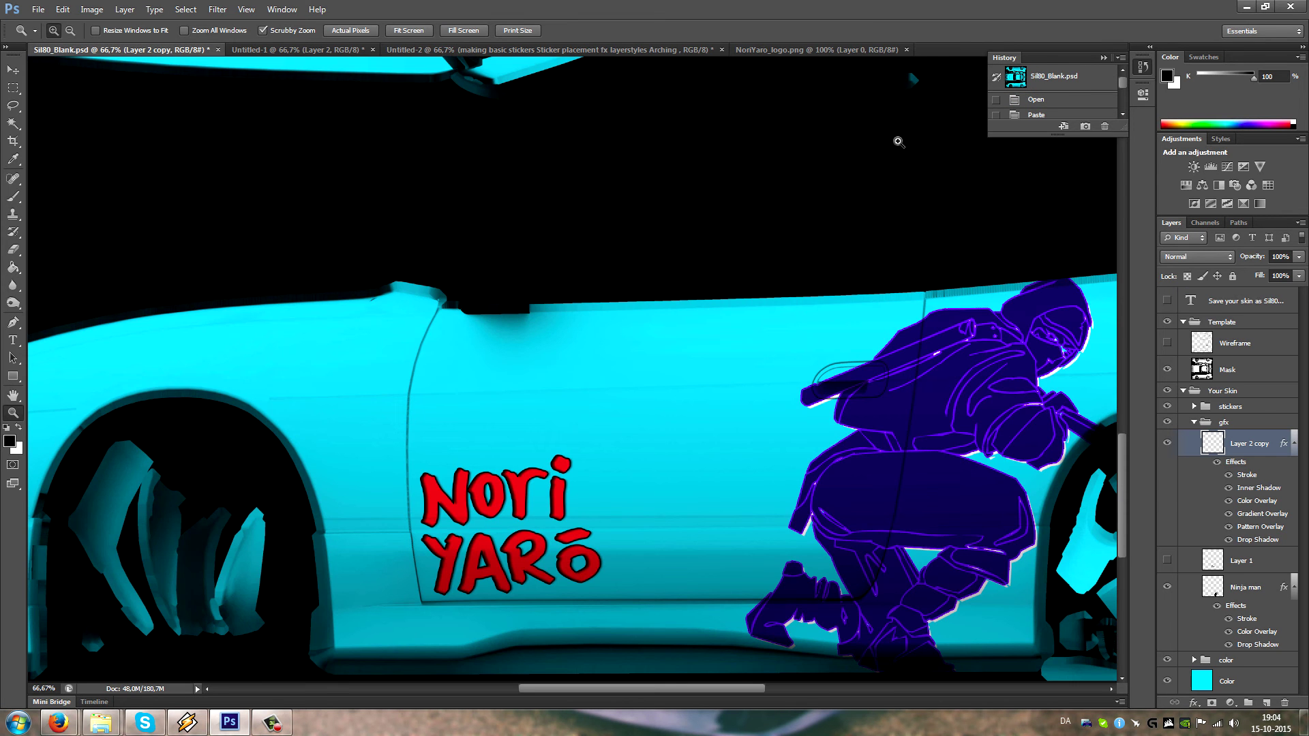
pyautogui.click(899, 48)
pyautogui.click(906, 49)
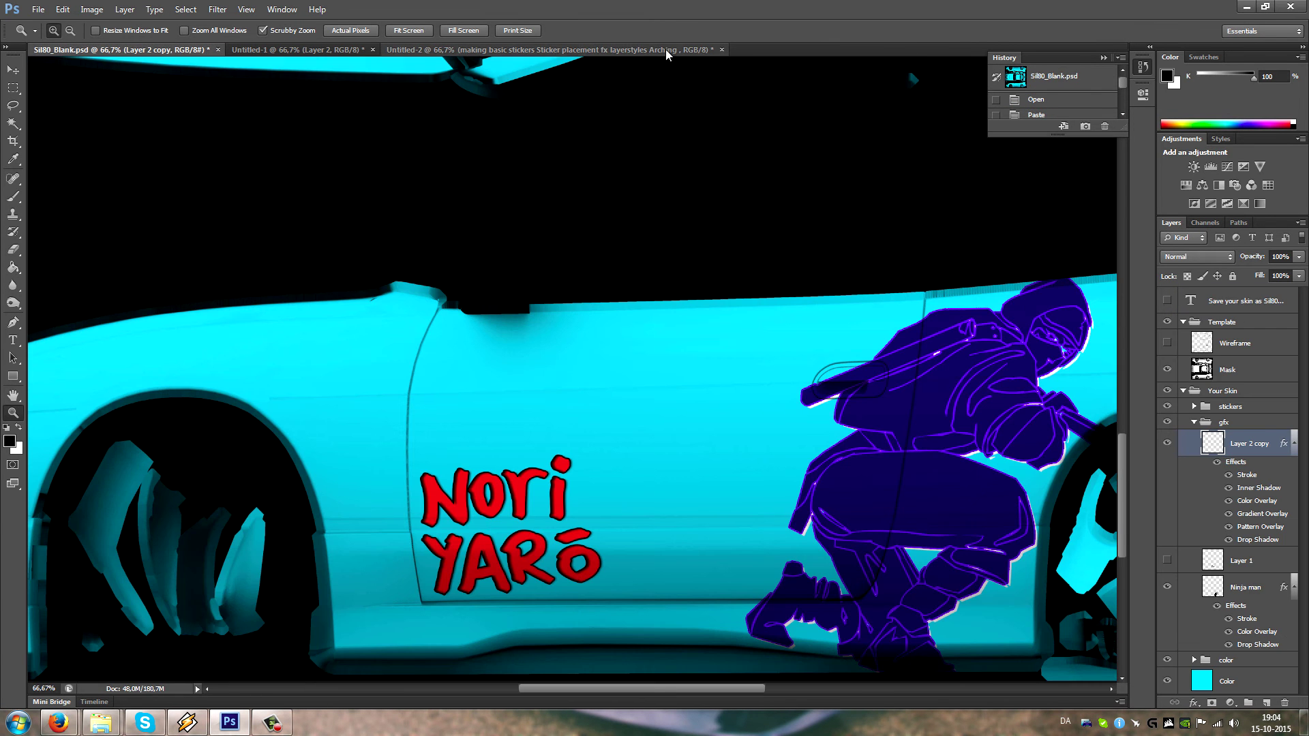
# - Check the tutorial topic list in the Untitled-2 document and return to the front fender area of Sil80_Blank.psd
pyautogui.click(644, 49)
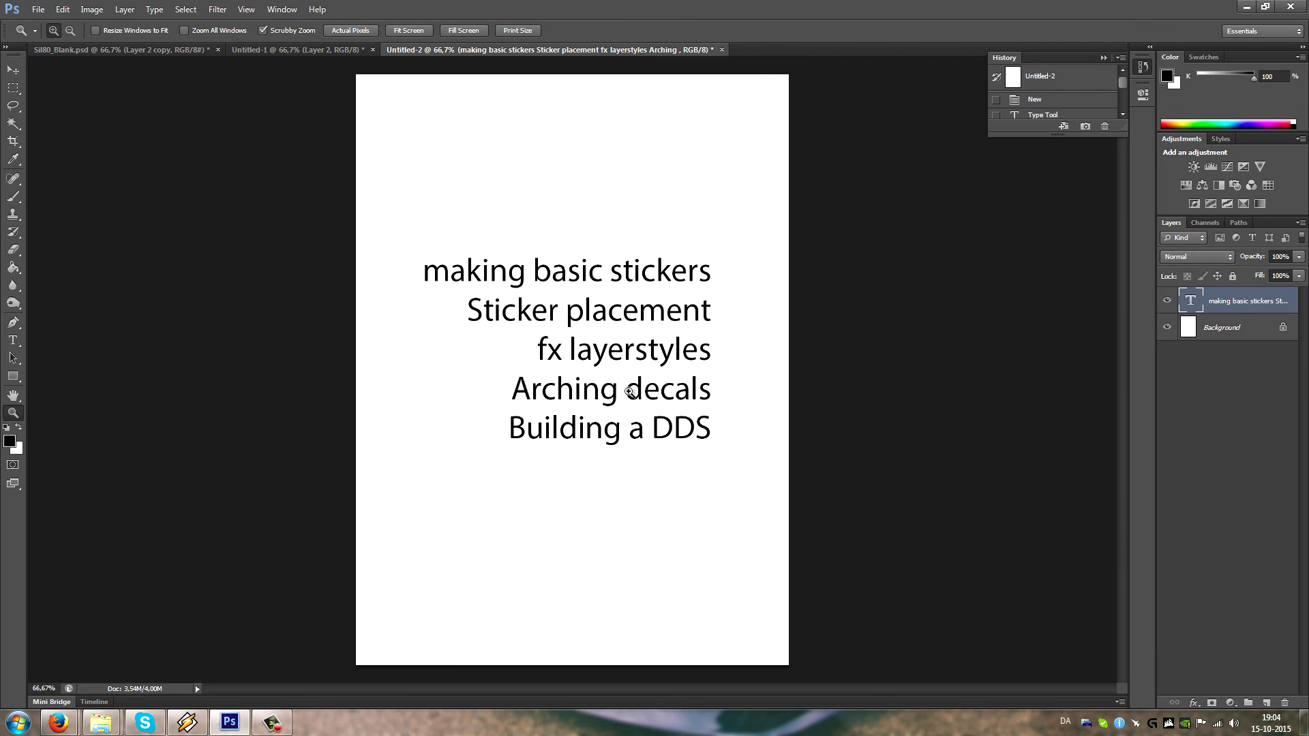
pyautogui.click(129, 49)
pyautogui.hscroll(-4, 438, 459)
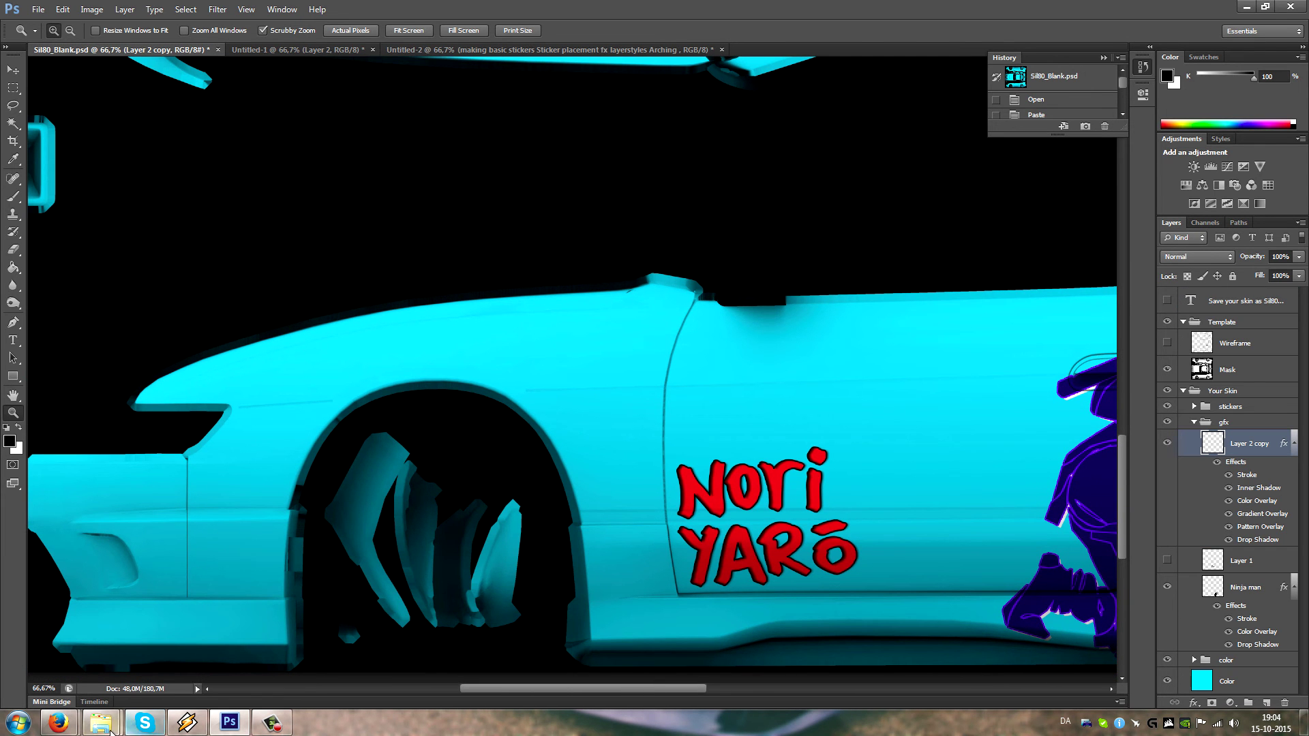
# - Switch to the Sticker folder in Windows Explorer and open Tomei_Power_logo.png in Photoshop, leaving its color profile as is
pyautogui.moveTo(101, 722)
pyautogui.click(252, 648)
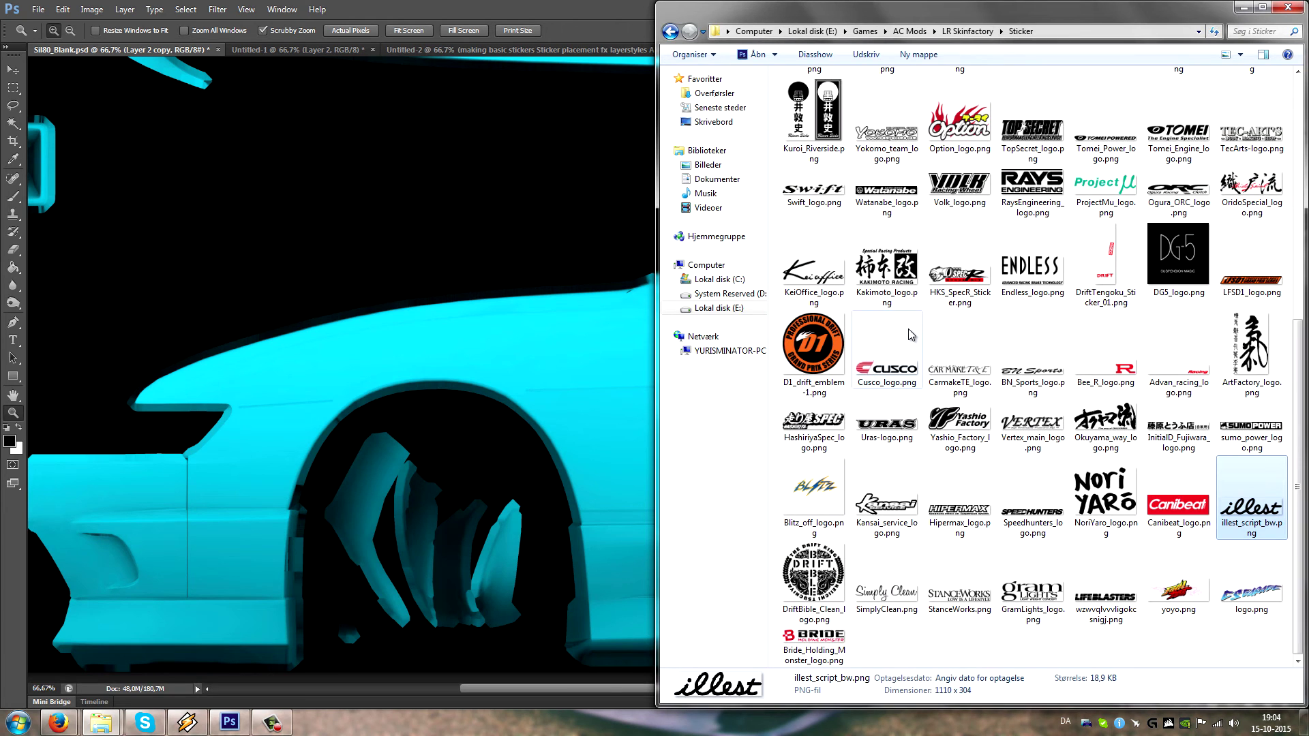
pyautogui.click(887, 193)
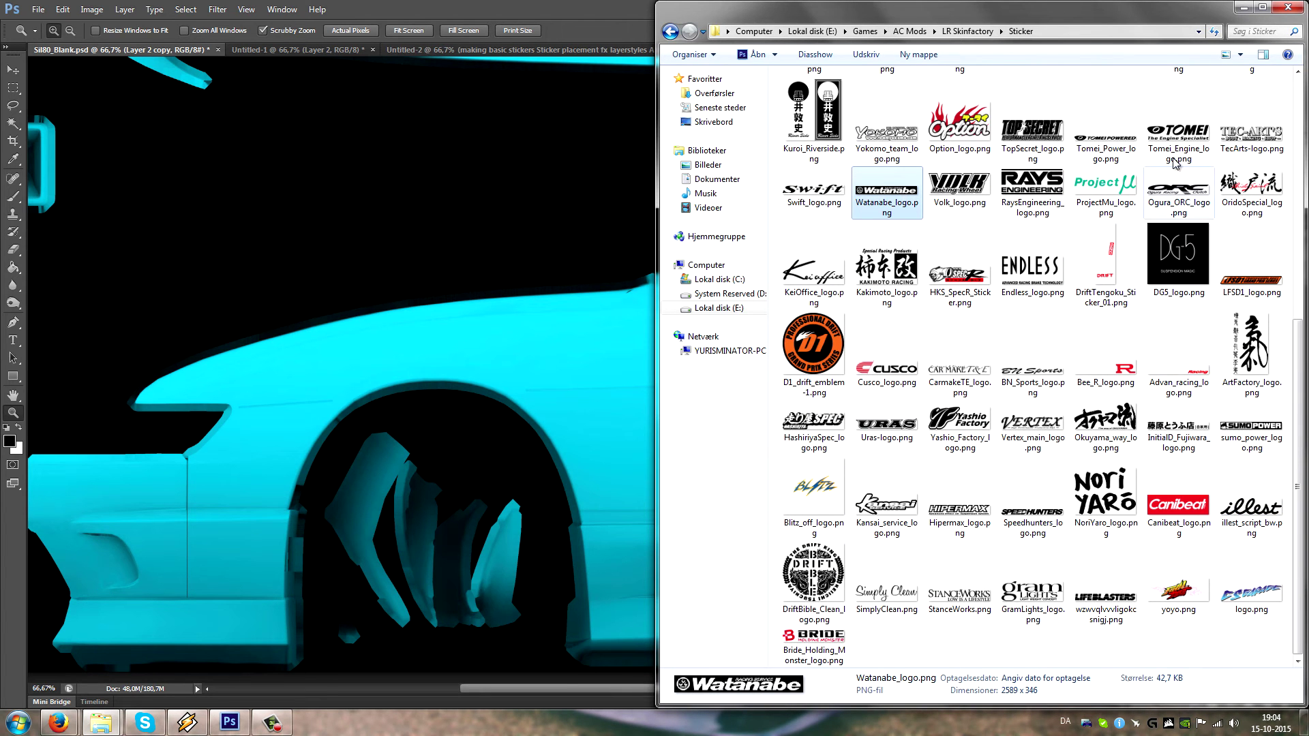
pyautogui.rightClick(1103, 137)
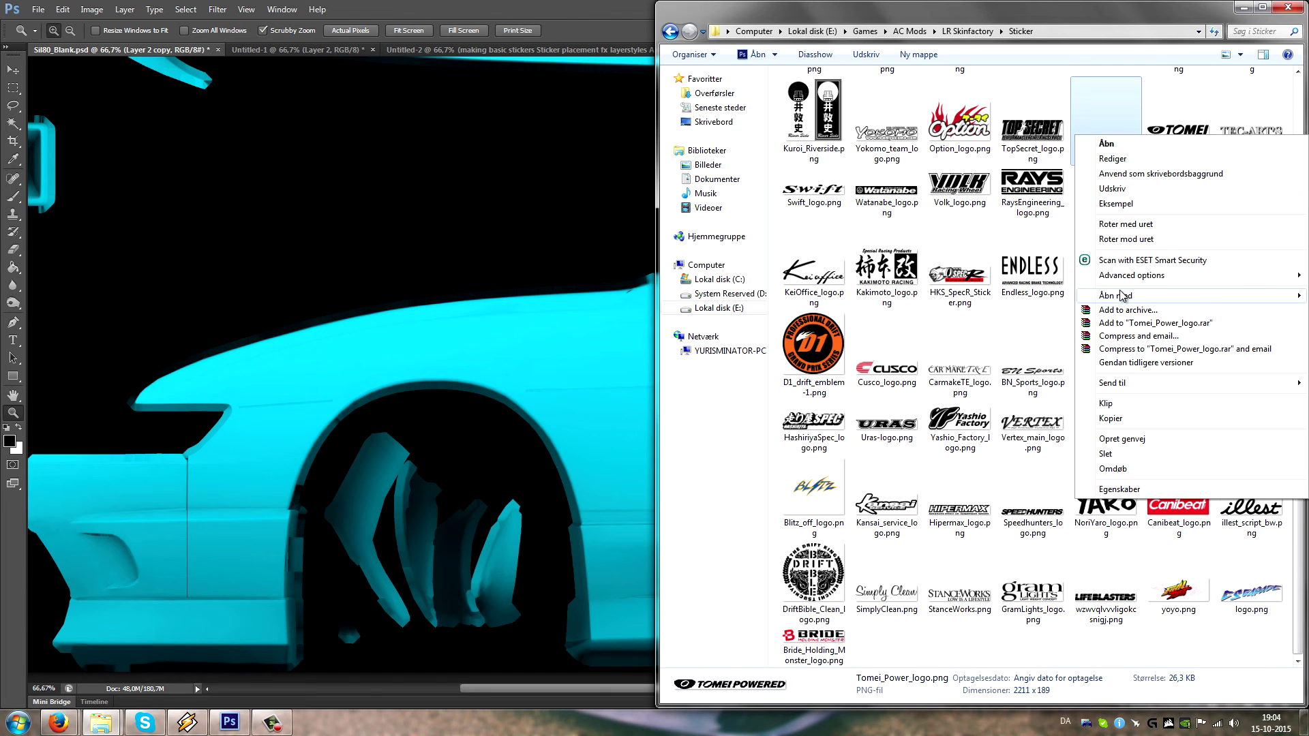
pyautogui.moveTo(1119, 295)
pyautogui.click(962, 296)
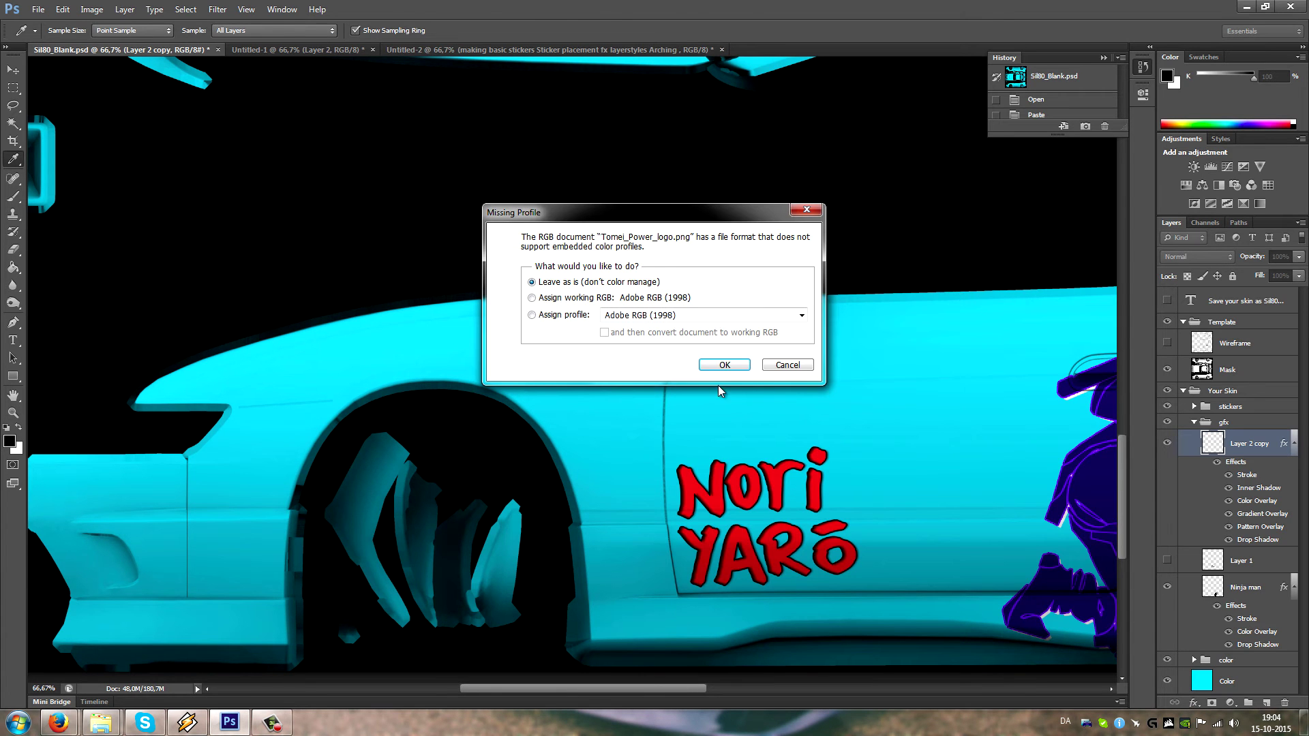
pyautogui.click(711, 366)
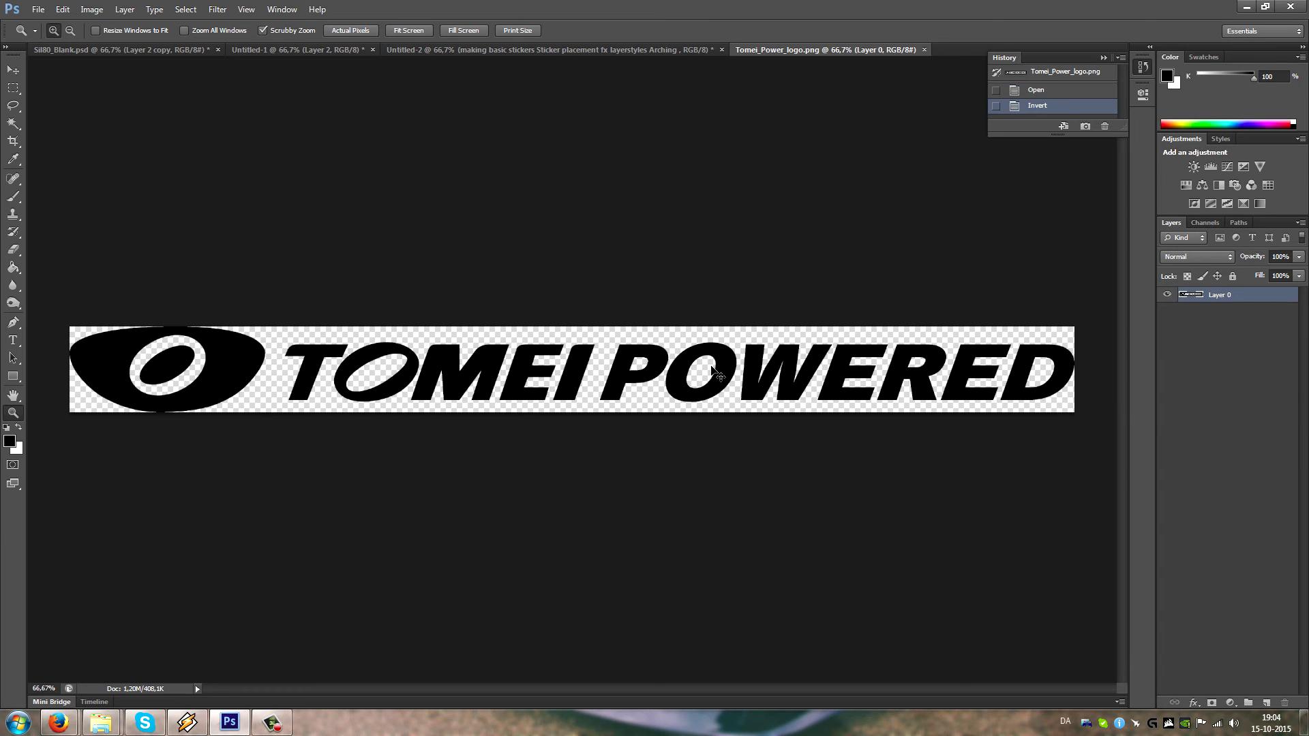
# - Invert the Tomei Powered logo to white, copy it and paste it into Sil80_Blank.psd
pyautogui.hotkey('ctrl', 'i')
pyautogui.hotkey('ctrl', 'c')
pyautogui.click(118, 52)
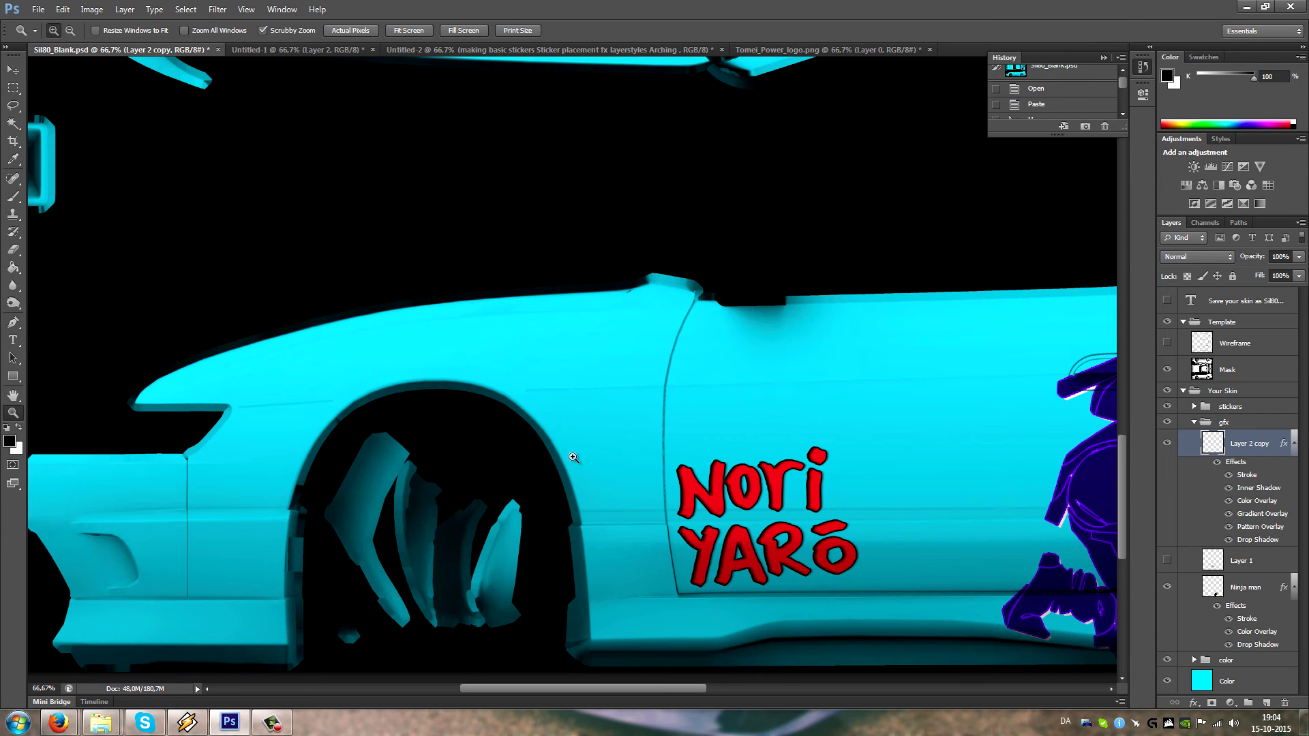
pyautogui.hotkey('ctrl', 'v')
pyautogui.hotkey('ctrl', 't')
pyautogui.moveTo(1070, 328); pyautogui.dragTo(558, 349)
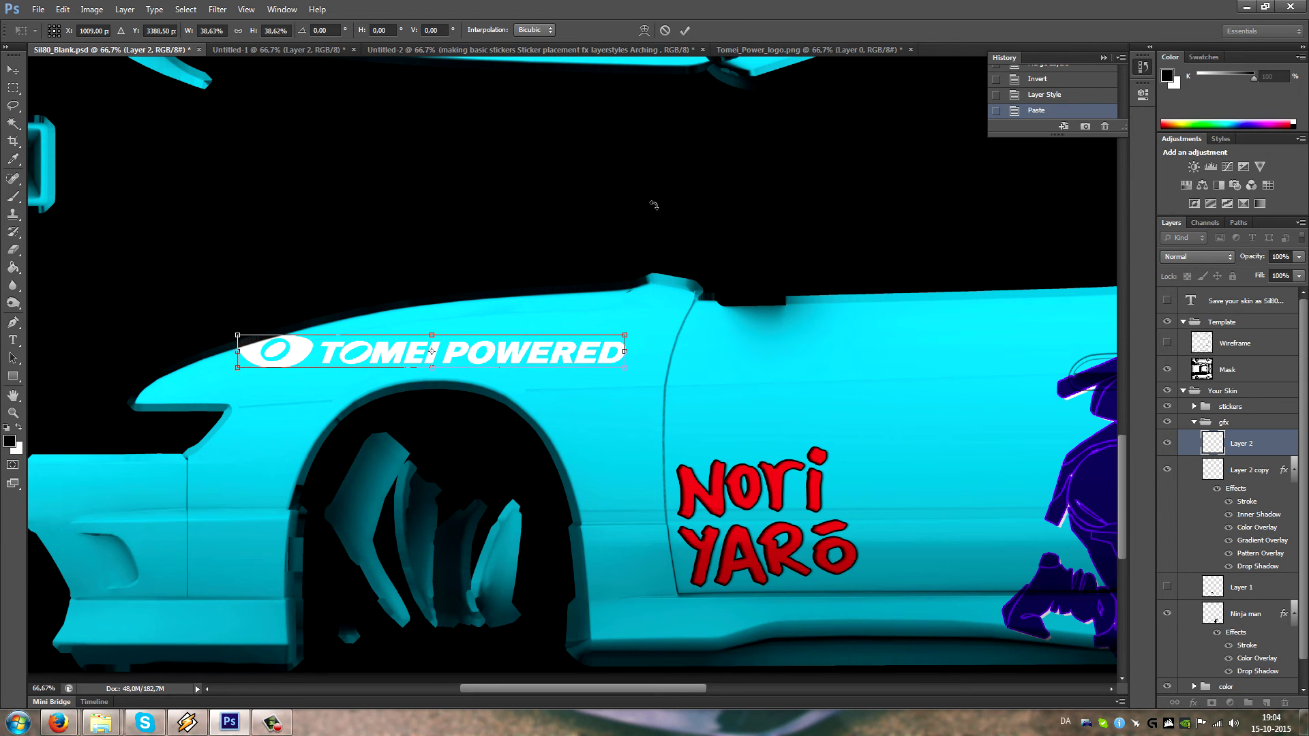
pyautogui.click(645, 30)
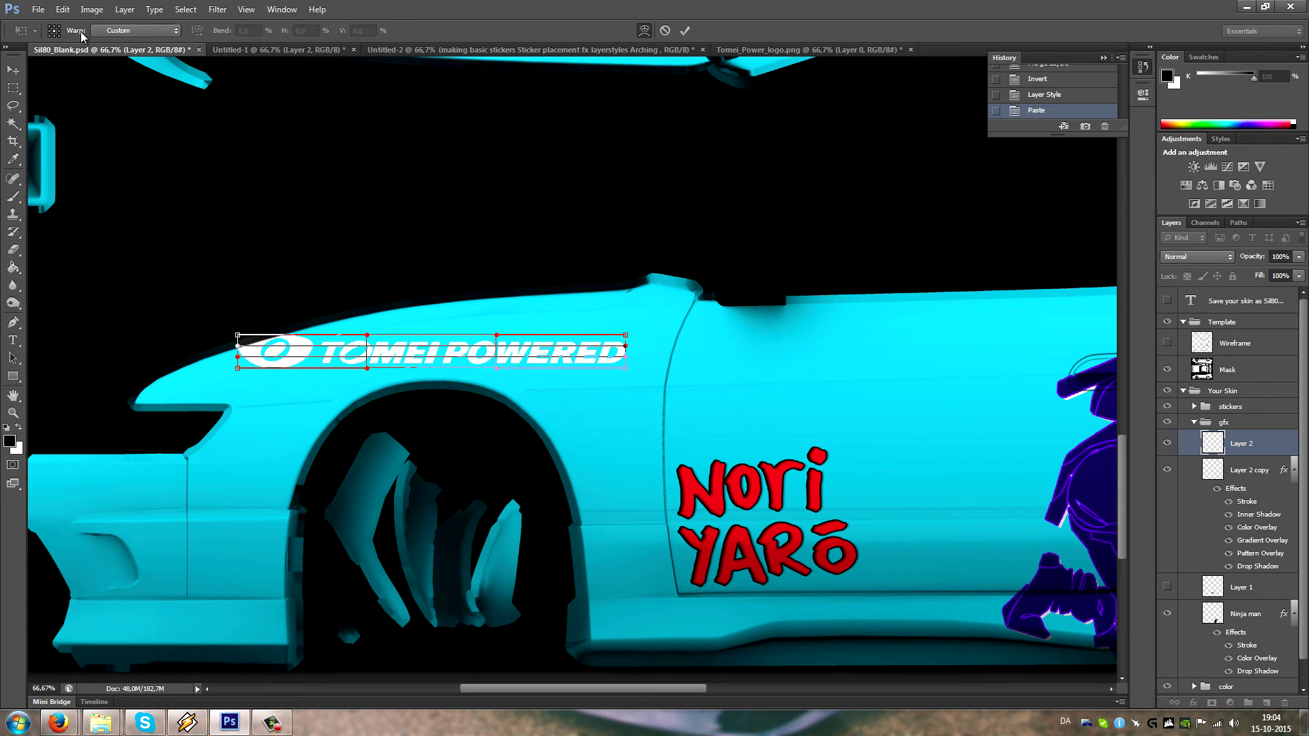
pyautogui.click(178, 33)
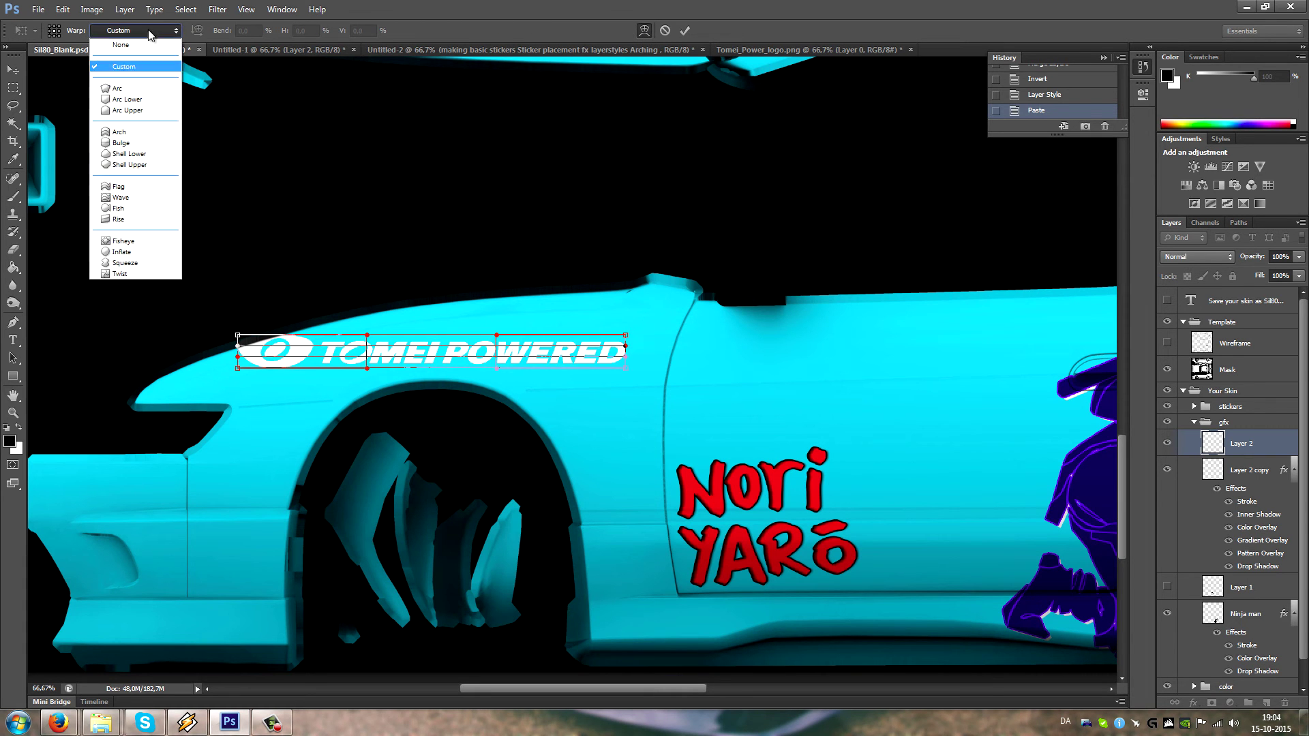
pyautogui.click(137, 87)
pyautogui.click(15, 69)
pyautogui.click(743, 270)
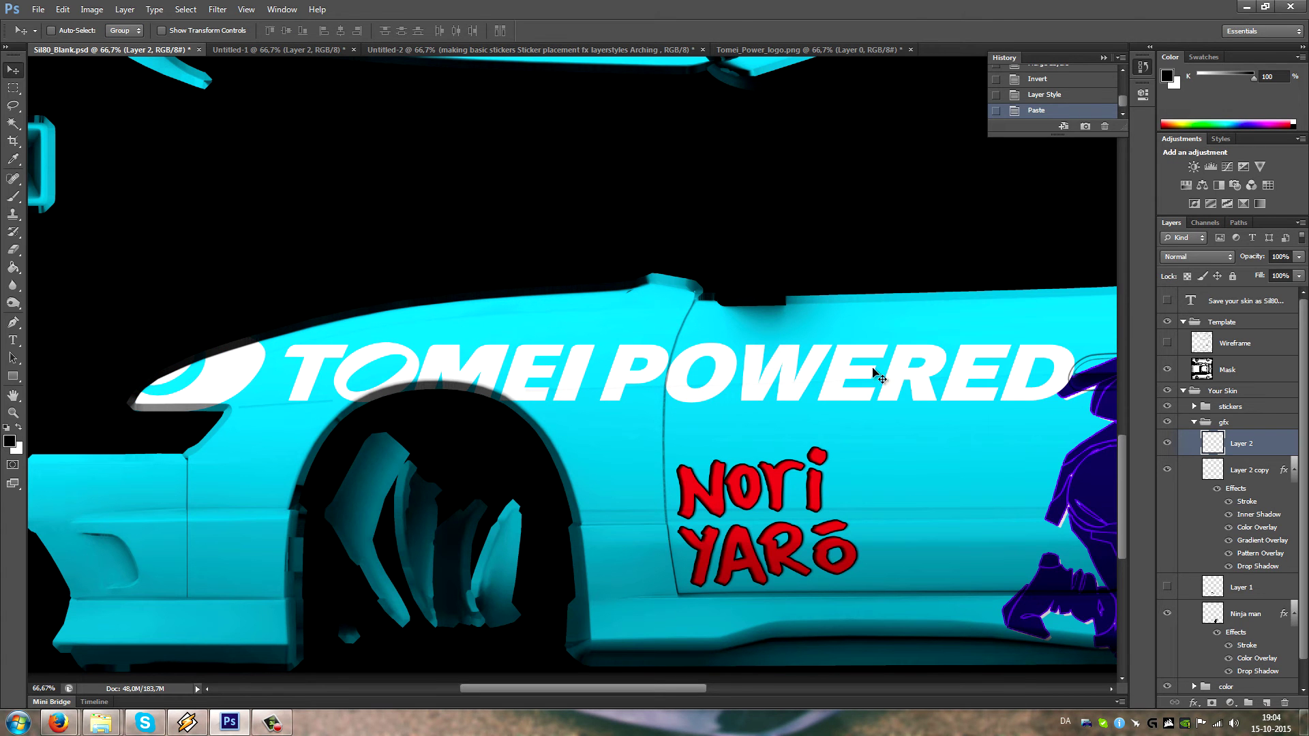
# - Scale the pasted Tomei Powered logo to about 26.5% and place it on the front fender above the wheel arch
pyautogui.hotkey('ctrl', 't')
pyautogui.moveTo(801, 319); pyautogui.dragTo(323, 316)
pyautogui.moveTo(262, 395); pyautogui.dragTo(504, 354)
pyautogui.press('v')
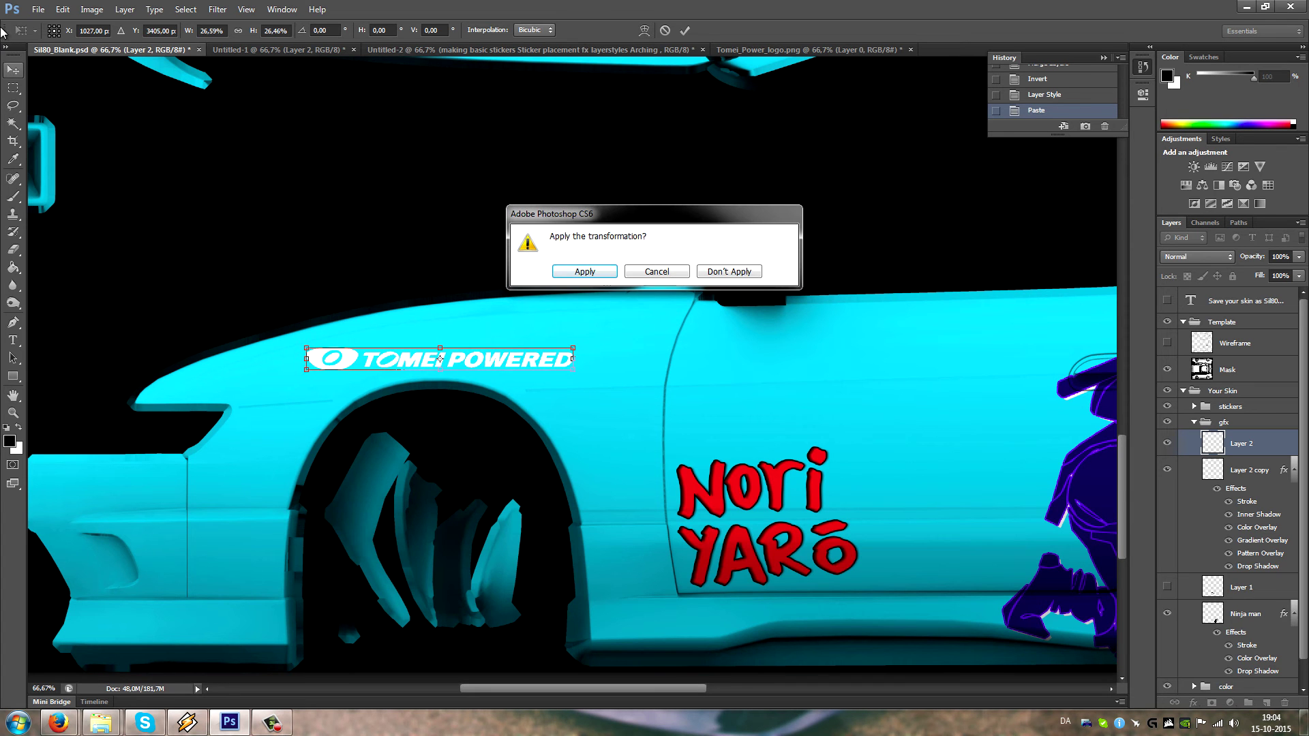
pyautogui.click(584, 271)
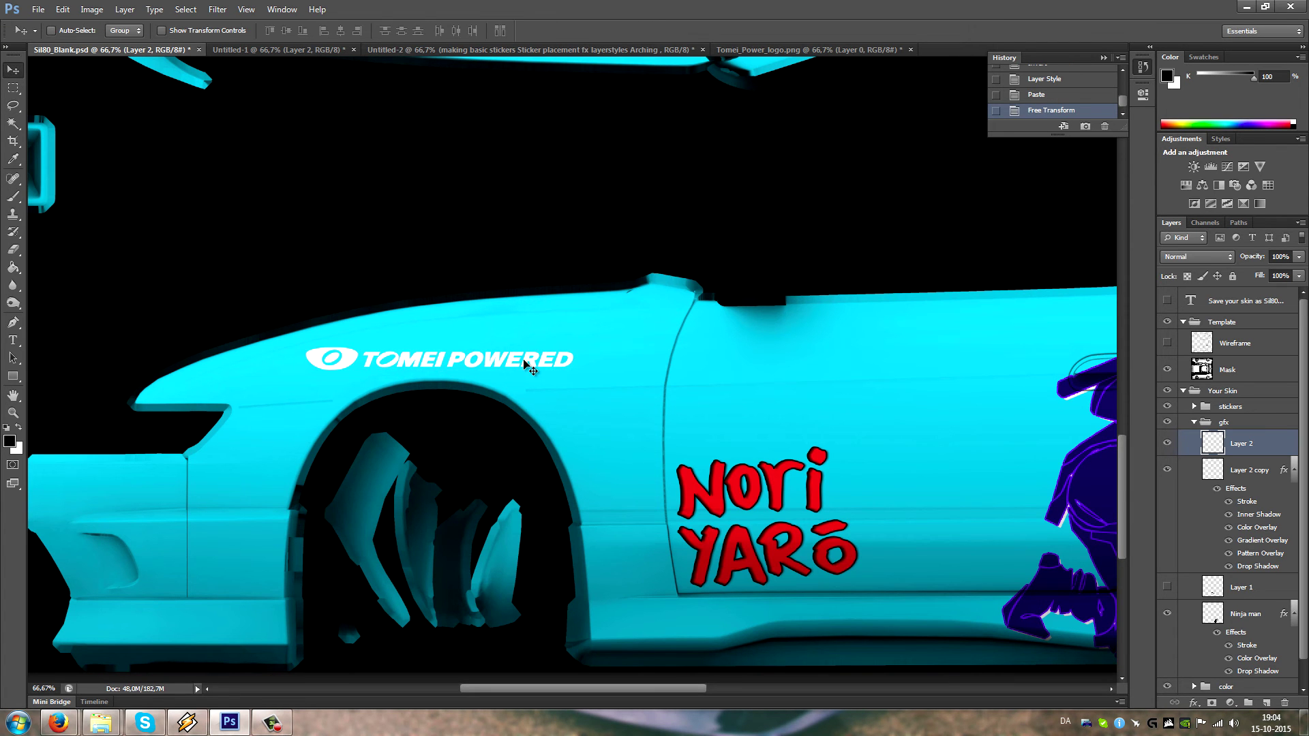
# - Try an Arc warp on the Tomei Powered logo with a bend of 5% and one of 12%
pyautogui.hotkey('ctrl', 't')
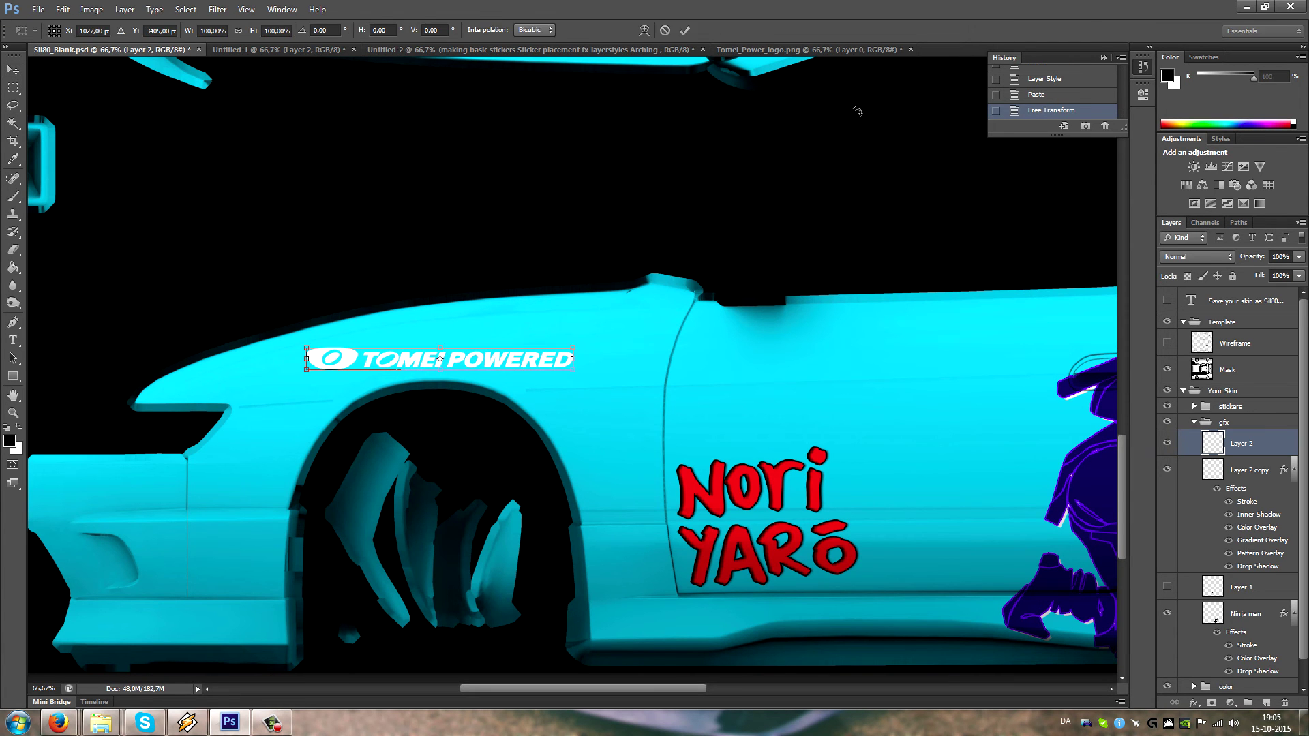
pyautogui.click(642, 32)
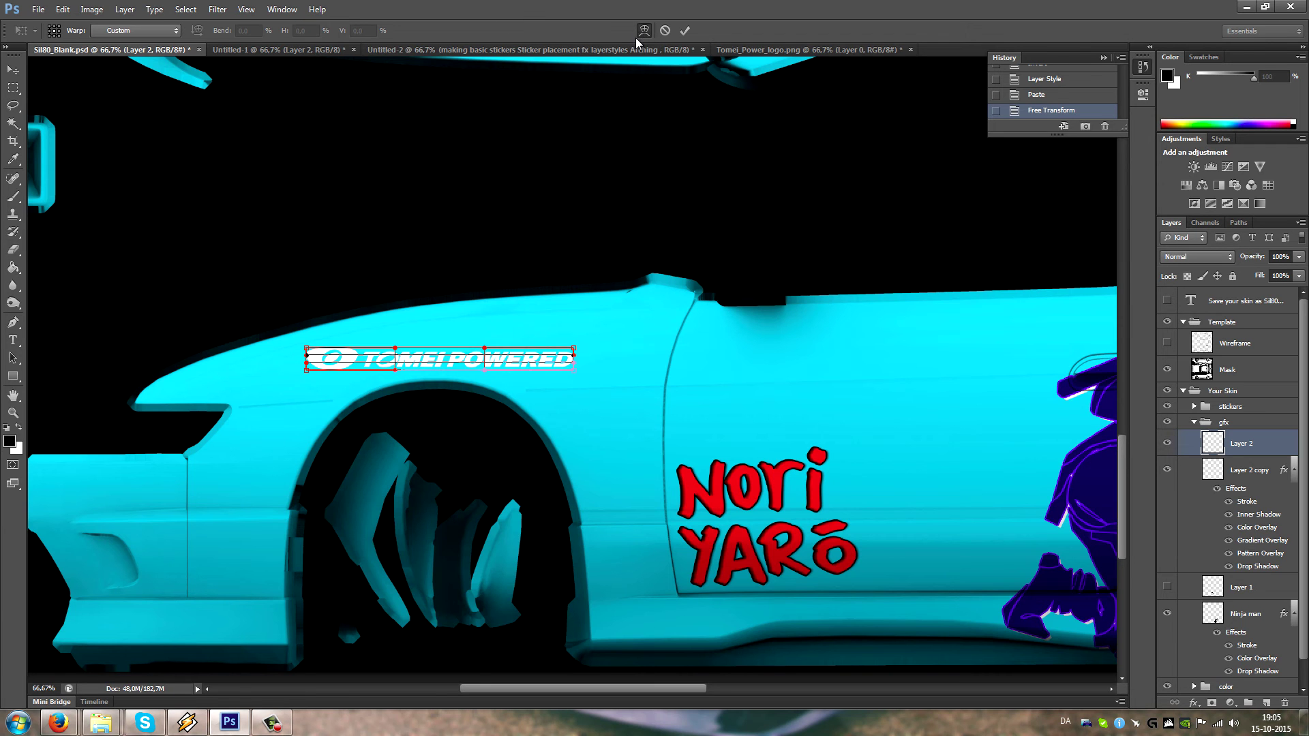
pyautogui.click(176, 31)
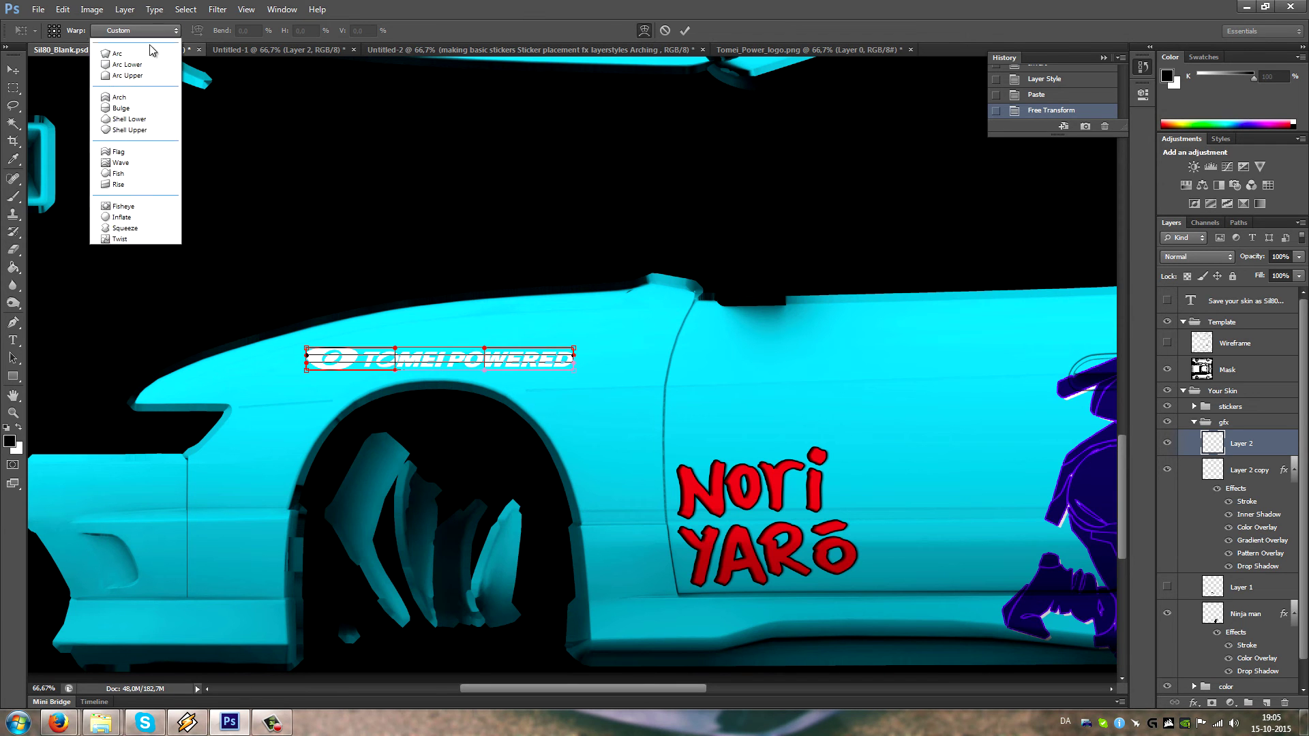
pyautogui.click(130, 88)
pyautogui.click(211, 31)
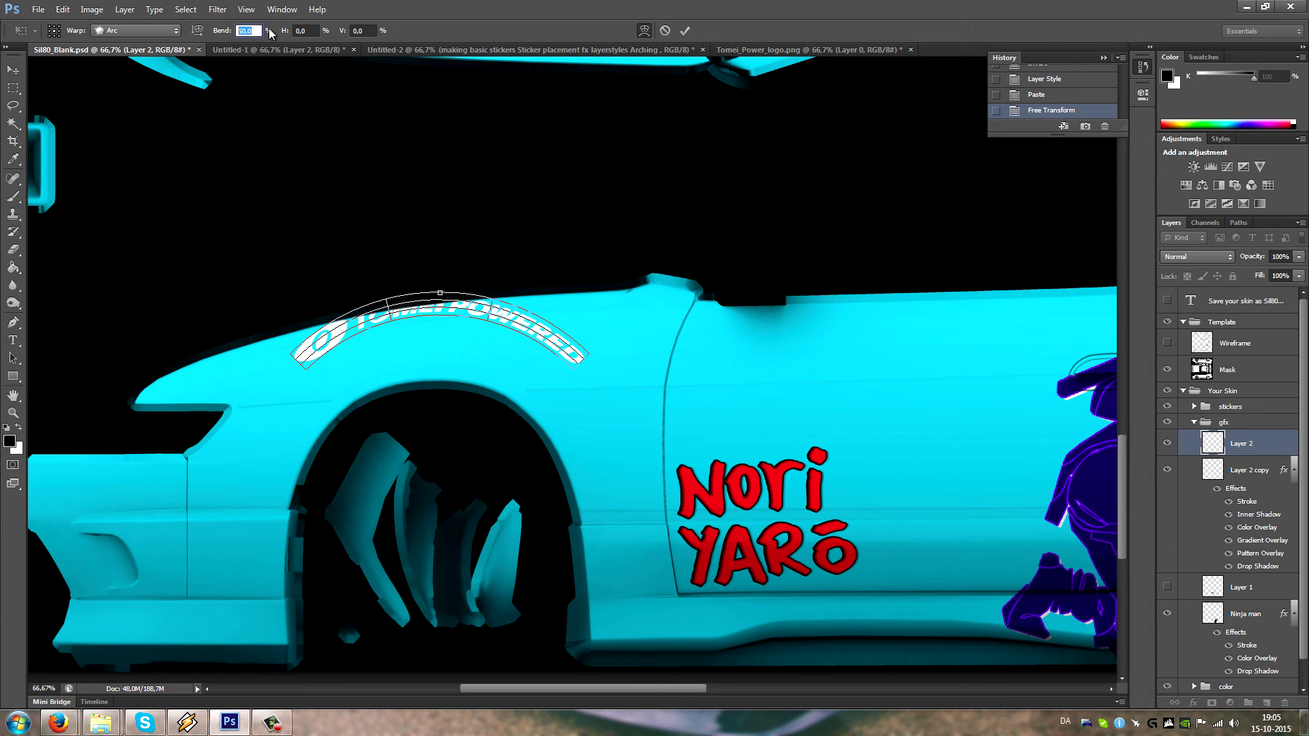
pyautogui.write('5')
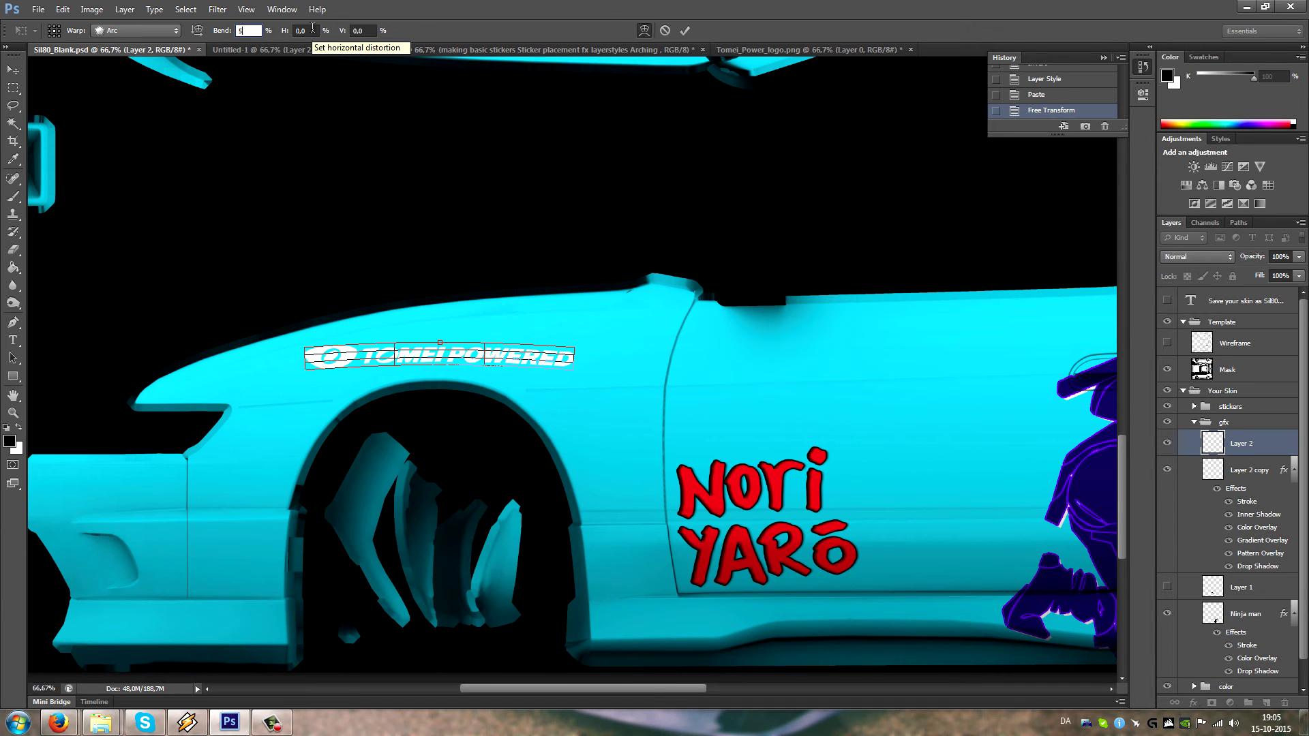
pyautogui.write('120')
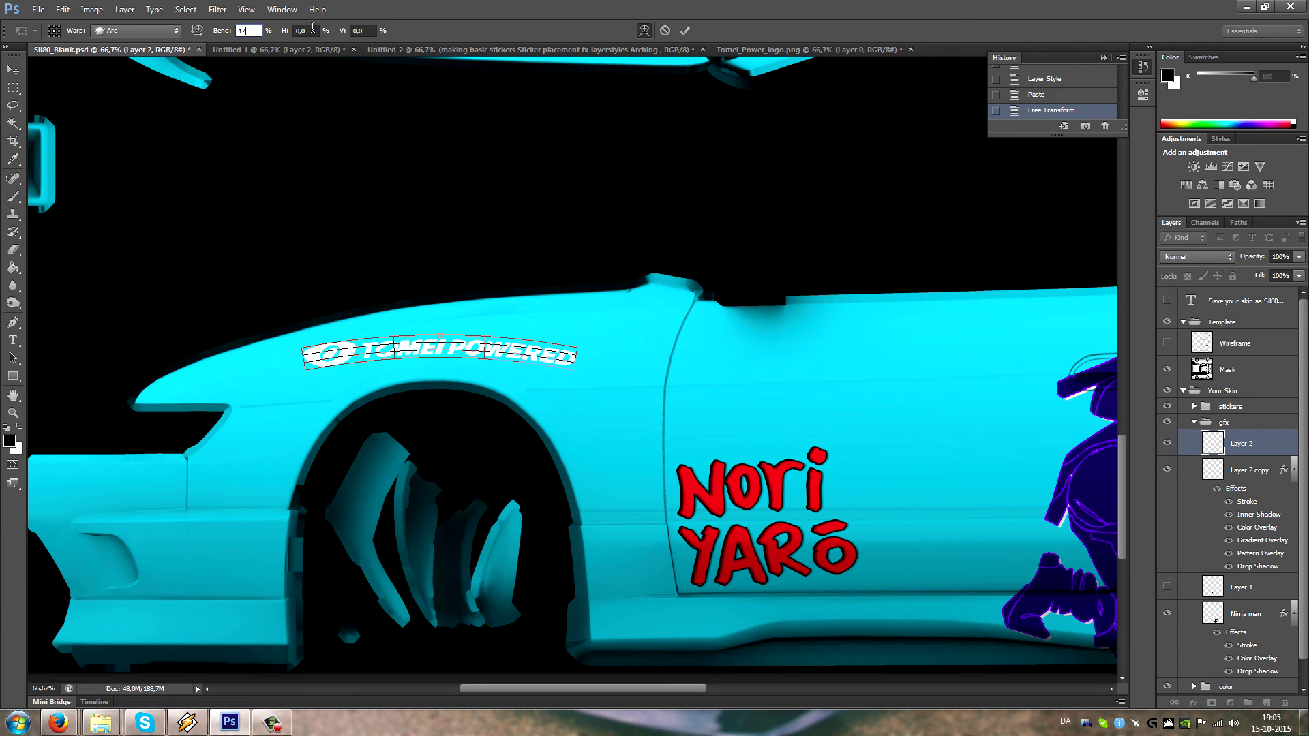
# - Try a negative Arc bend on the fender logo, starting with -1%, and clear the bend value
pyautogui.press('BackSpace')
pyautogui.press('BackSpace')
pyautogui.press('BackSpace')
pyautogui.write('-1')
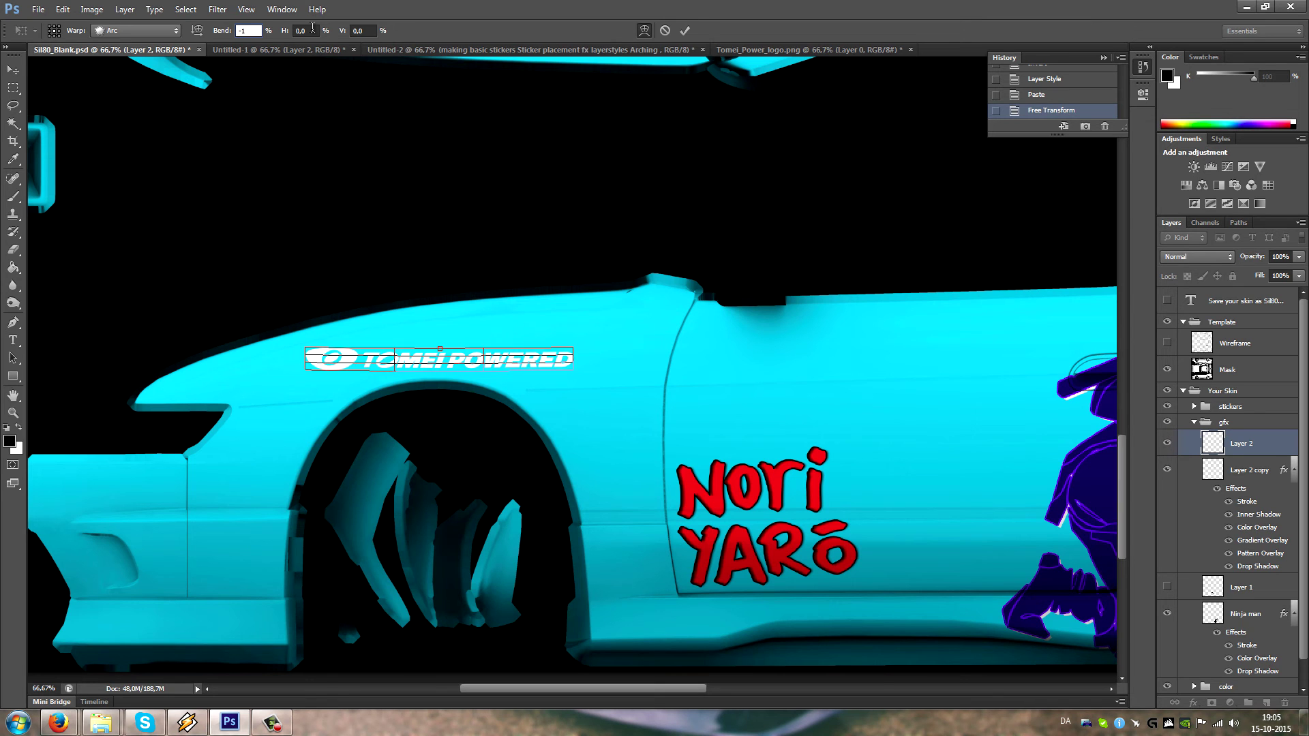
pyautogui.write('80')
pyautogui.press('BackSpace')
pyautogui.press('BackSpace')
pyautogui.press('BackSpace')
pyautogui.press('BackSpace')
# - Toggle the logo's warp orientation to vertical and back, and discard the warp without applying it
pyautogui.click(197, 30)
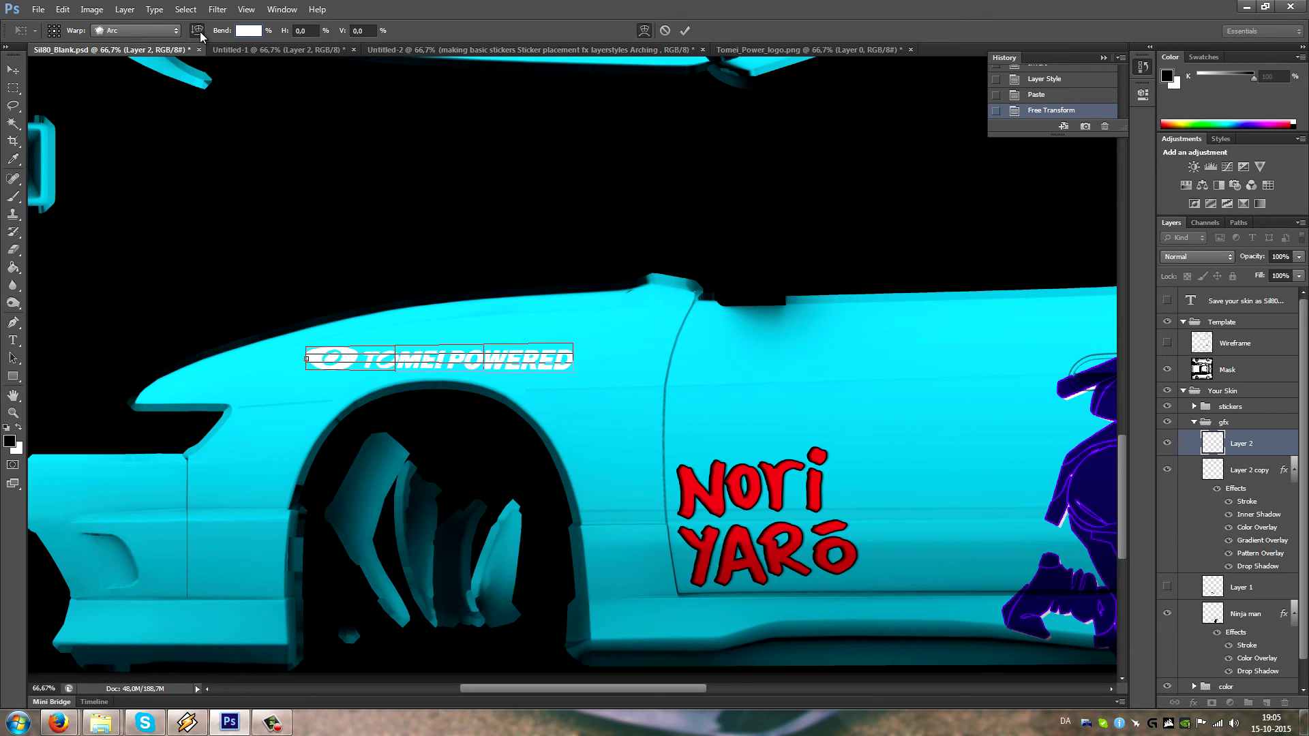
pyautogui.click(198, 30)
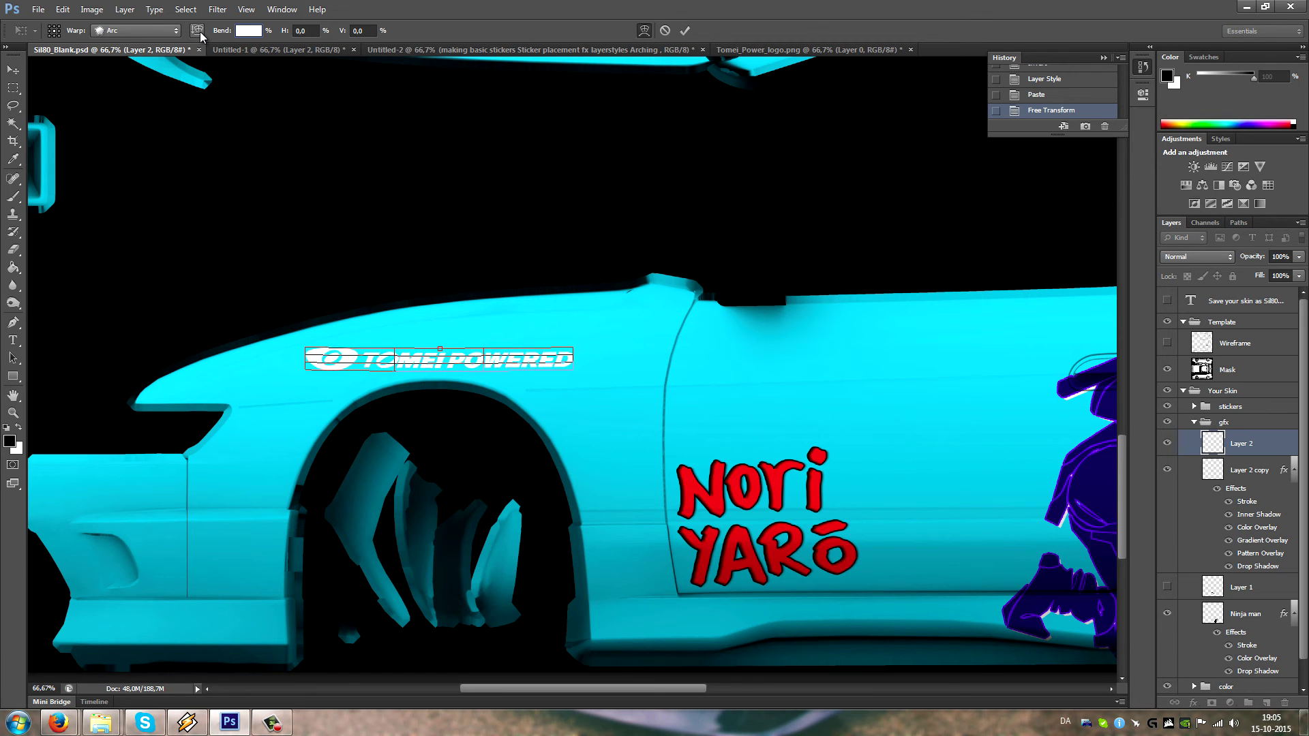
pyautogui.click(13, 68)
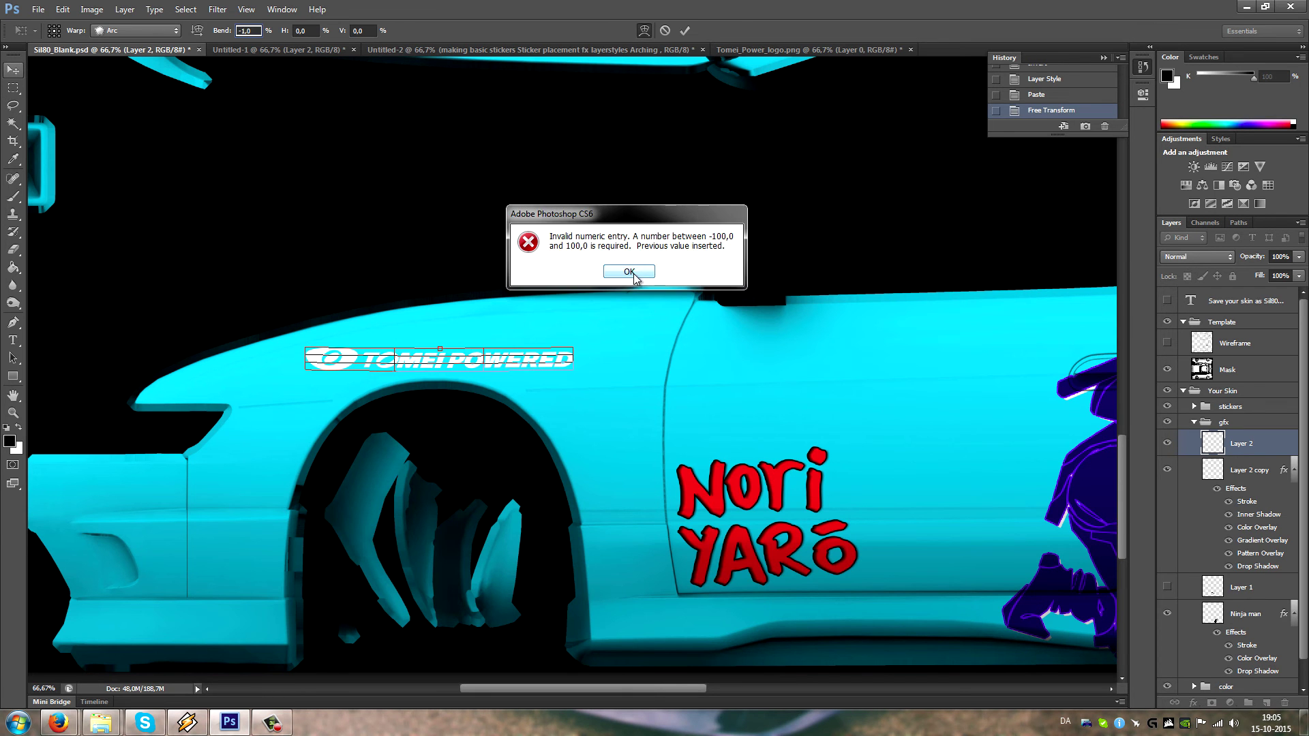
pyautogui.click(603, 271)
pyautogui.click(735, 271)
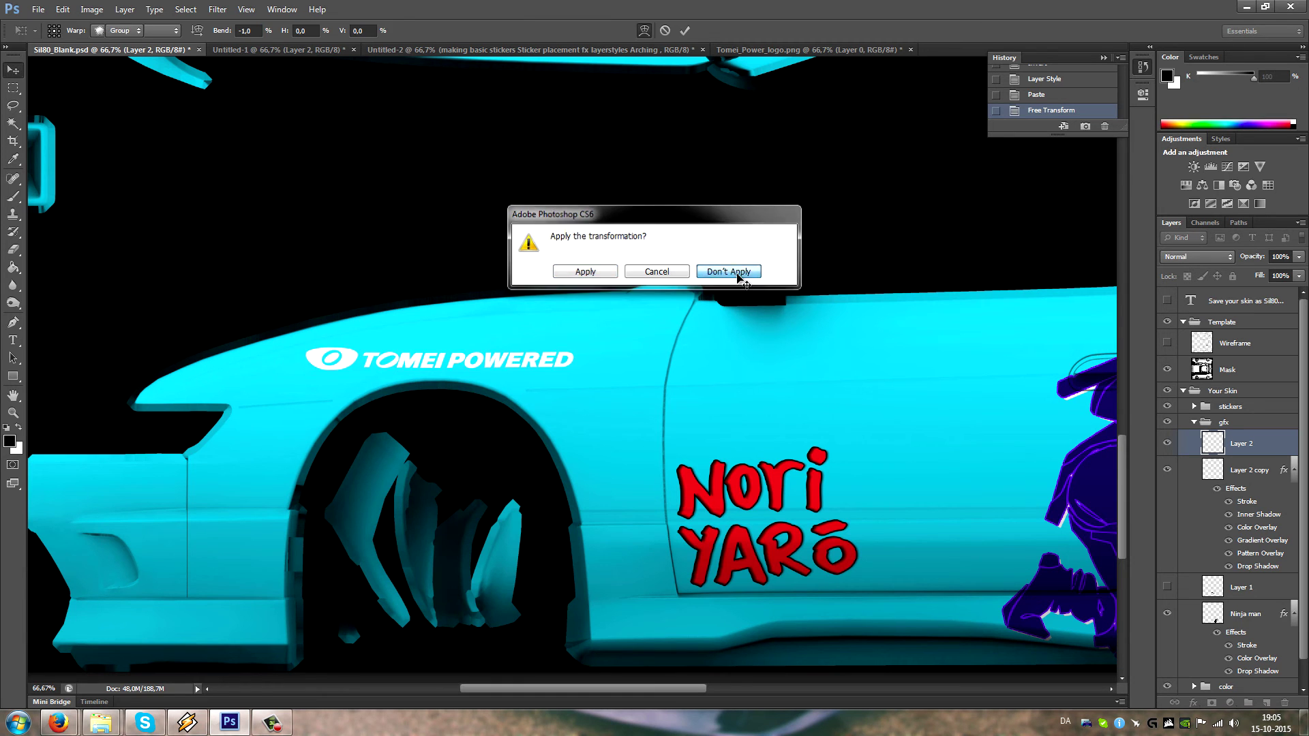
pyautogui.click(729, 271)
# - Move the Tomei Powered logo to the middle of the hood, rotate it to run vertically and apply the transformation
pyautogui.moveTo(574, 359); pyautogui.dragTo(446, 224)
pyautogui.moveTo(446, 225); pyautogui.dragTo(444, 400)
pyautogui.click(13, 69)
pyautogui.click(585, 271)
# - Warp the hood logo with an Arc bend of 5% and apply the transformation
pyautogui.hotkey('ctrl', 't')
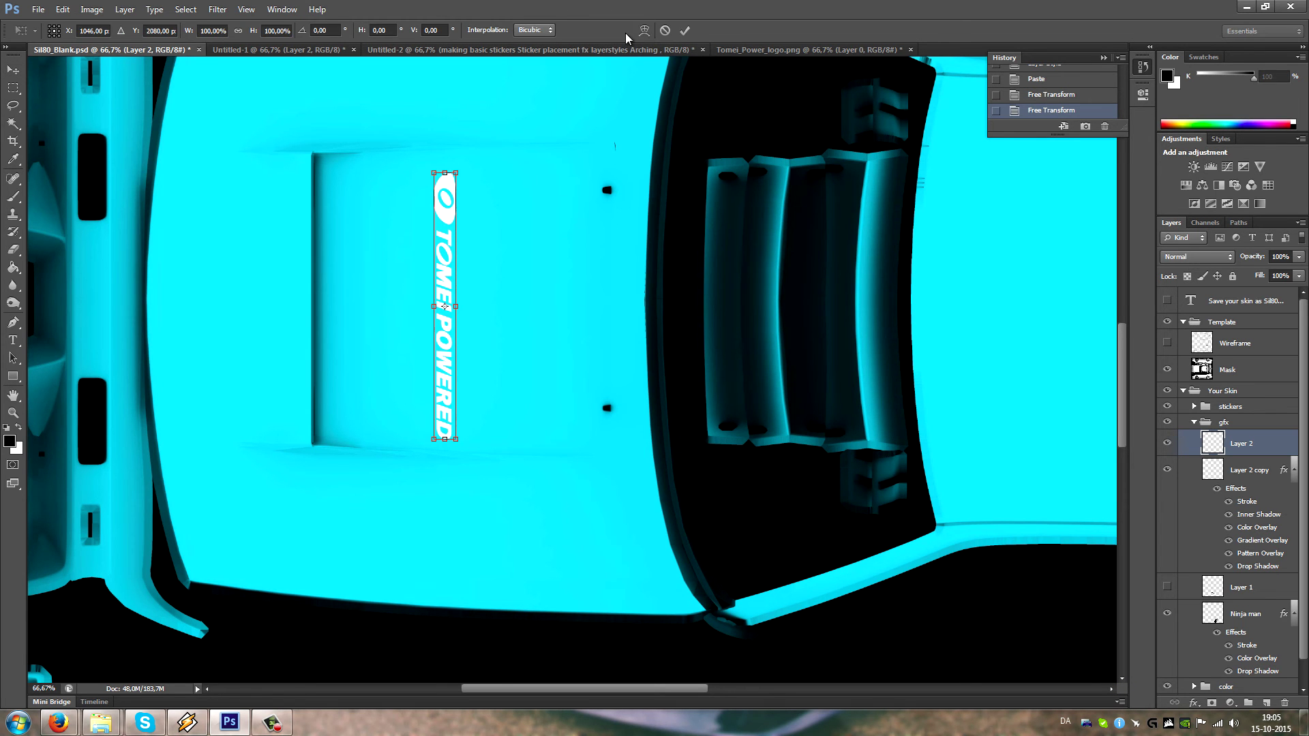
pyautogui.click(644, 30)
pyautogui.click(161, 30)
pyautogui.click(147, 89)
pyautogui.click(197, 30)
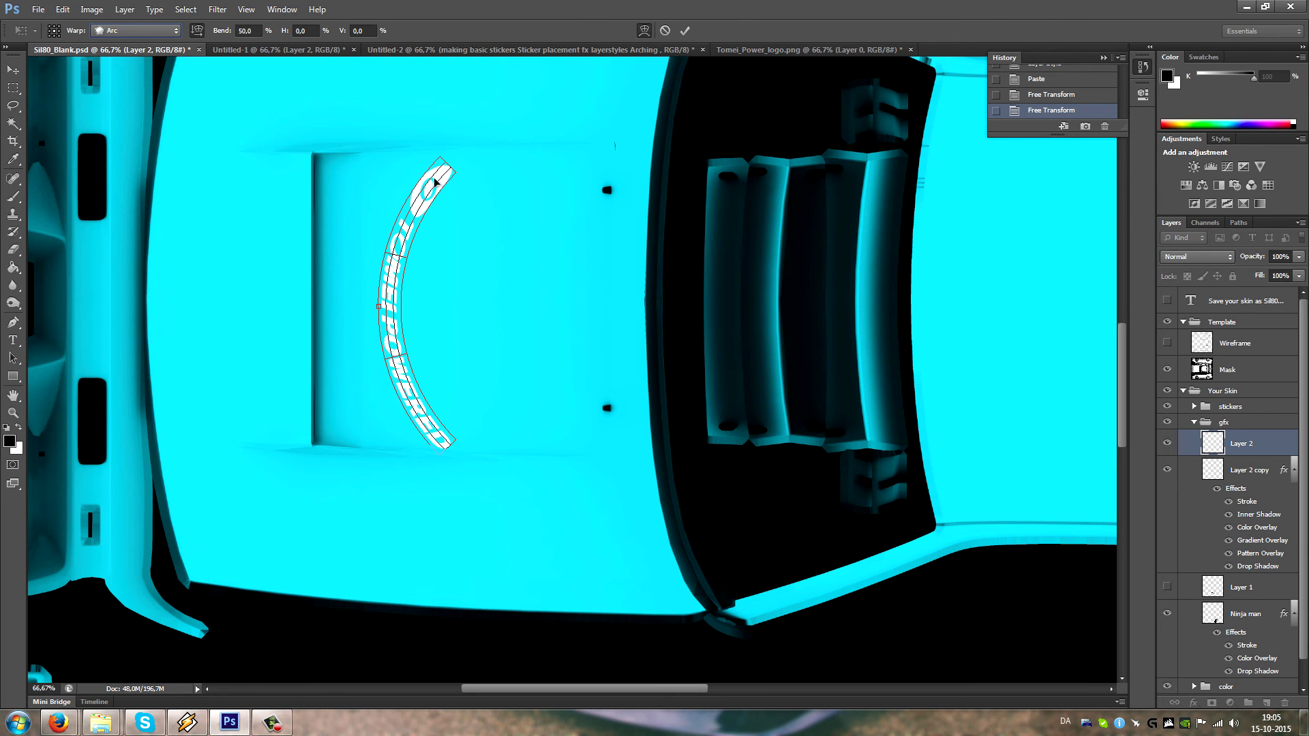
pyautogui.click(257, 27)
pyautogui.write('5')
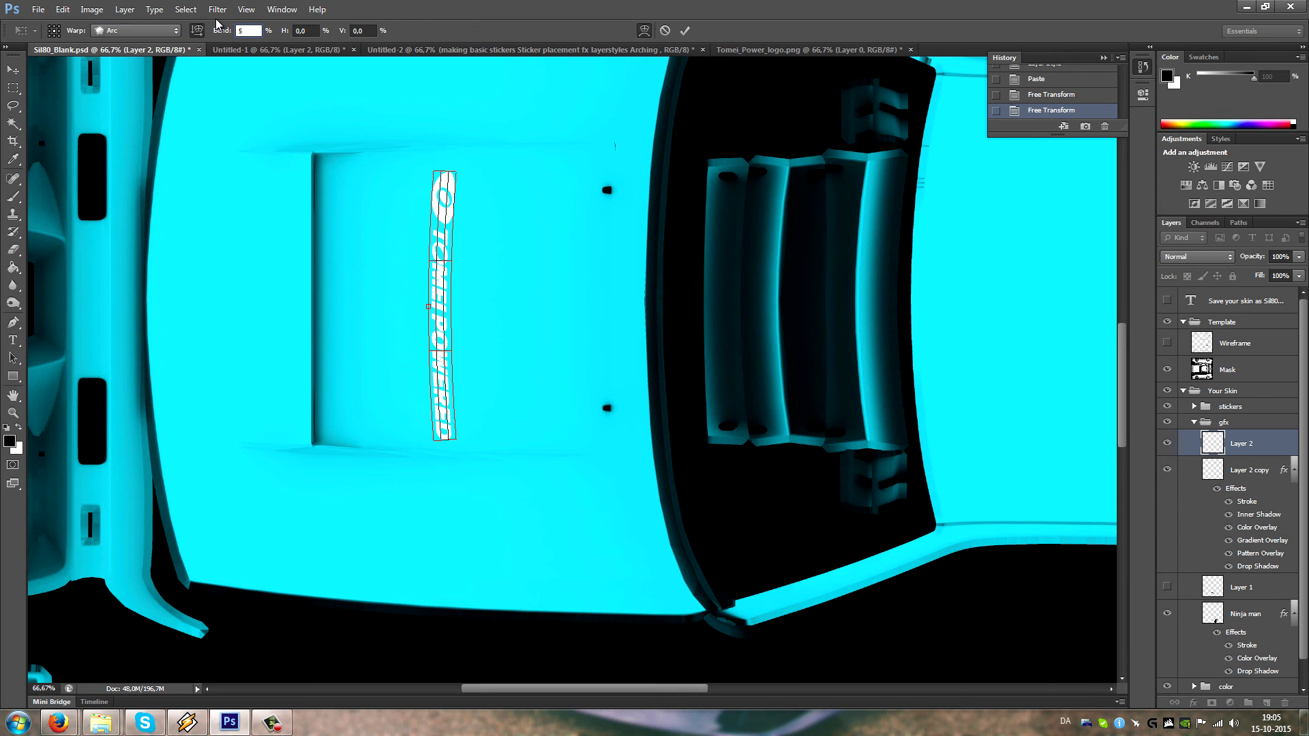
pyautogui.click(13, 69)
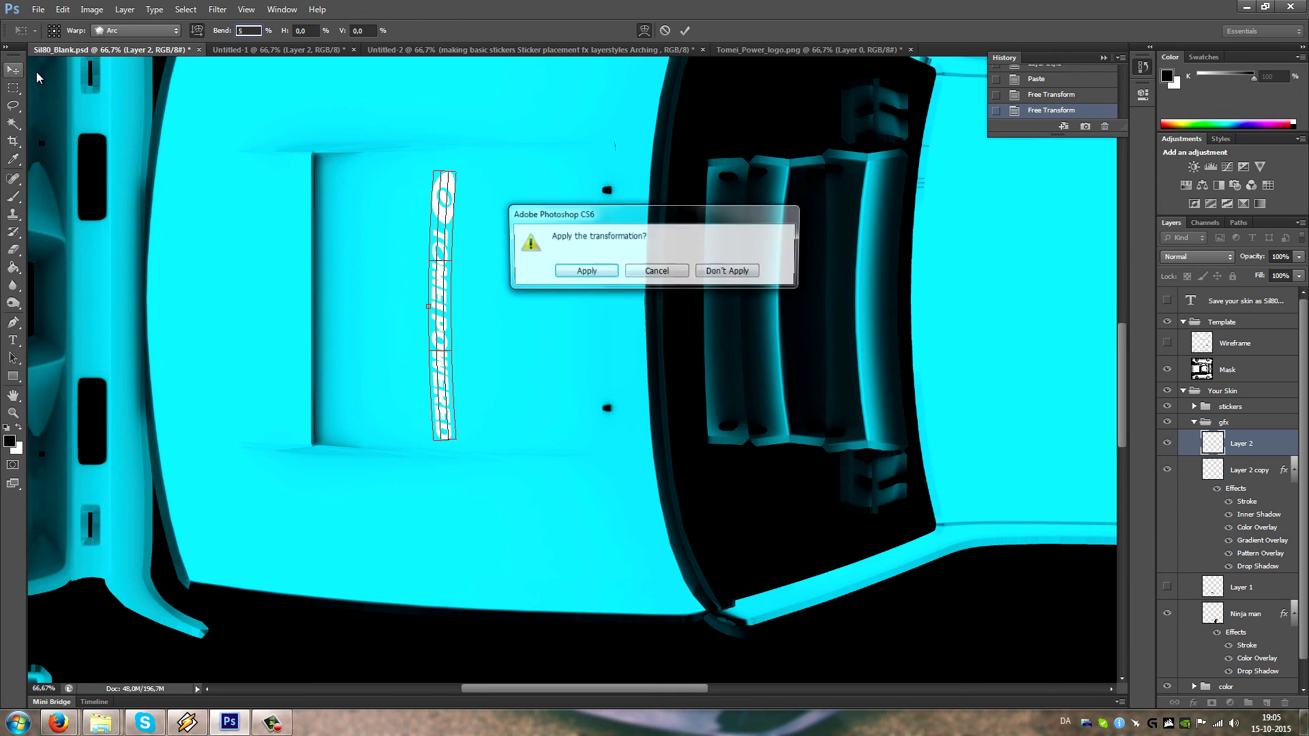
pyautogui.click(559, 273)
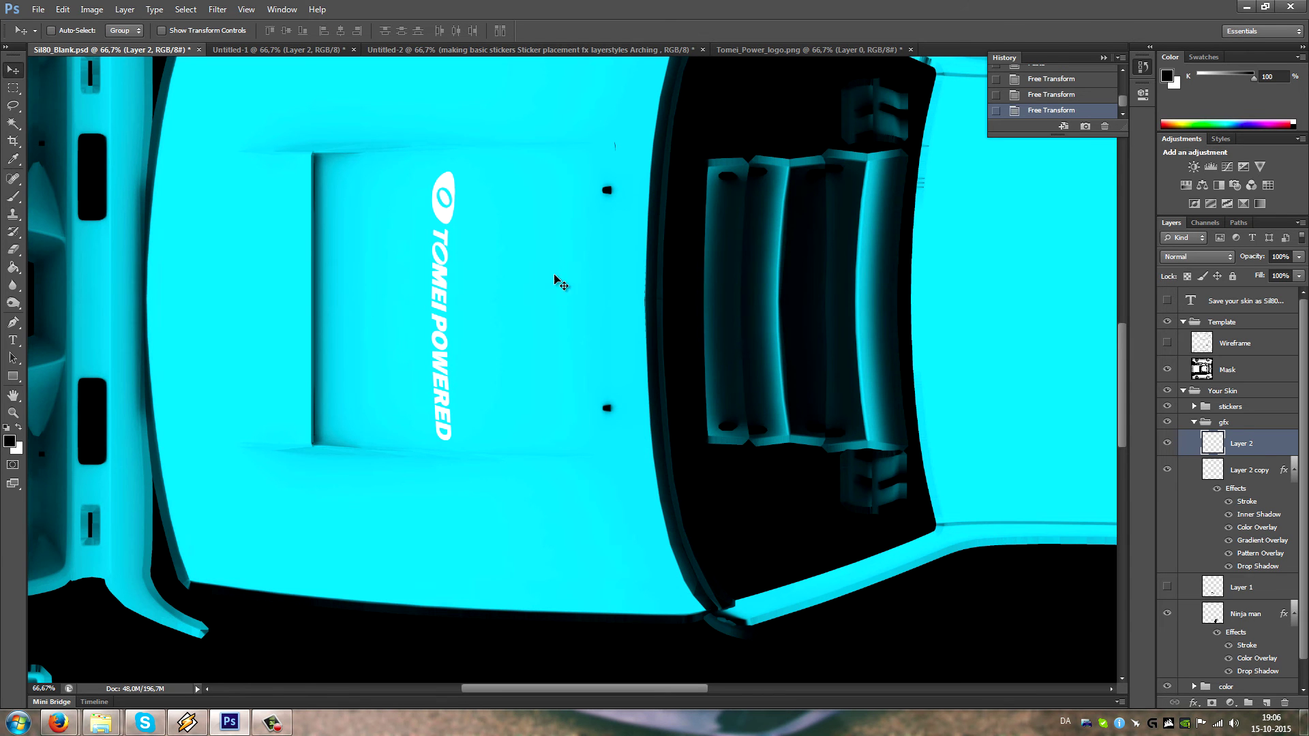
pyautogui.press('space')
pyautogui.moveTo(493, 523); pyautogui.dragTo(529, 97)
pyautogui.moveTo(491, 609); pyautogui.dragTo(497, 509)
pyautogui.moveTo(528, 69); pyautogui.dragTo(485, 462)
pyautogui.moveTo(101, 721)
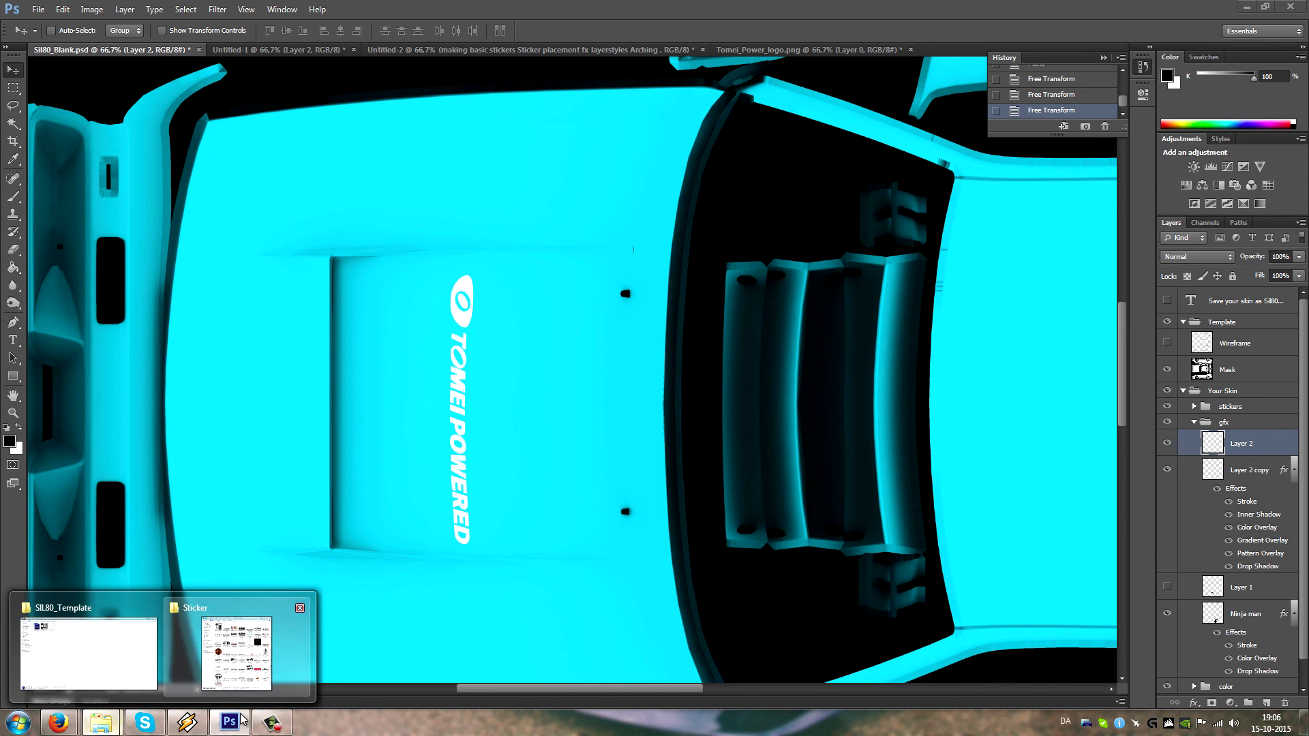
# - Close Tomei_Power_logo.png without saving, keep Untitled-2 open and return to Sil80_Blank.psd
pyautogui.click(822, 50)
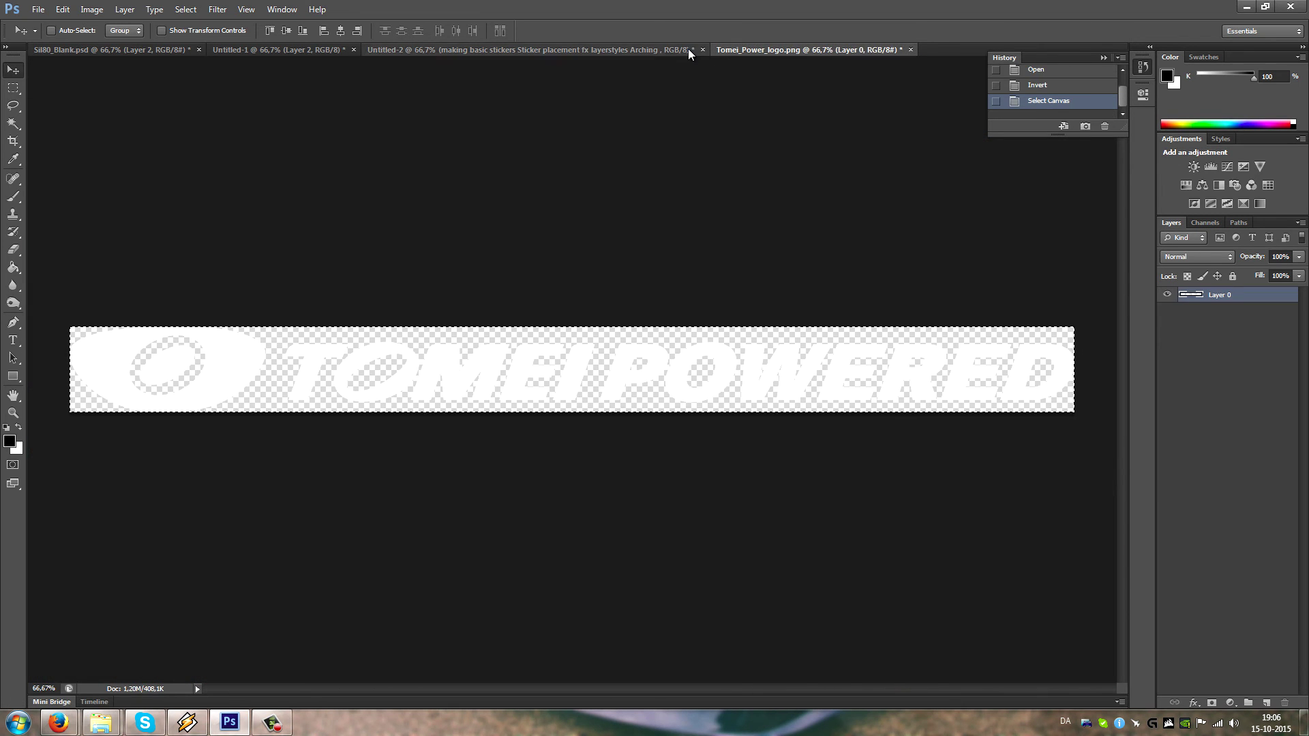
pyautogui.click(690, 51)
pyautogui.click(702, 49)
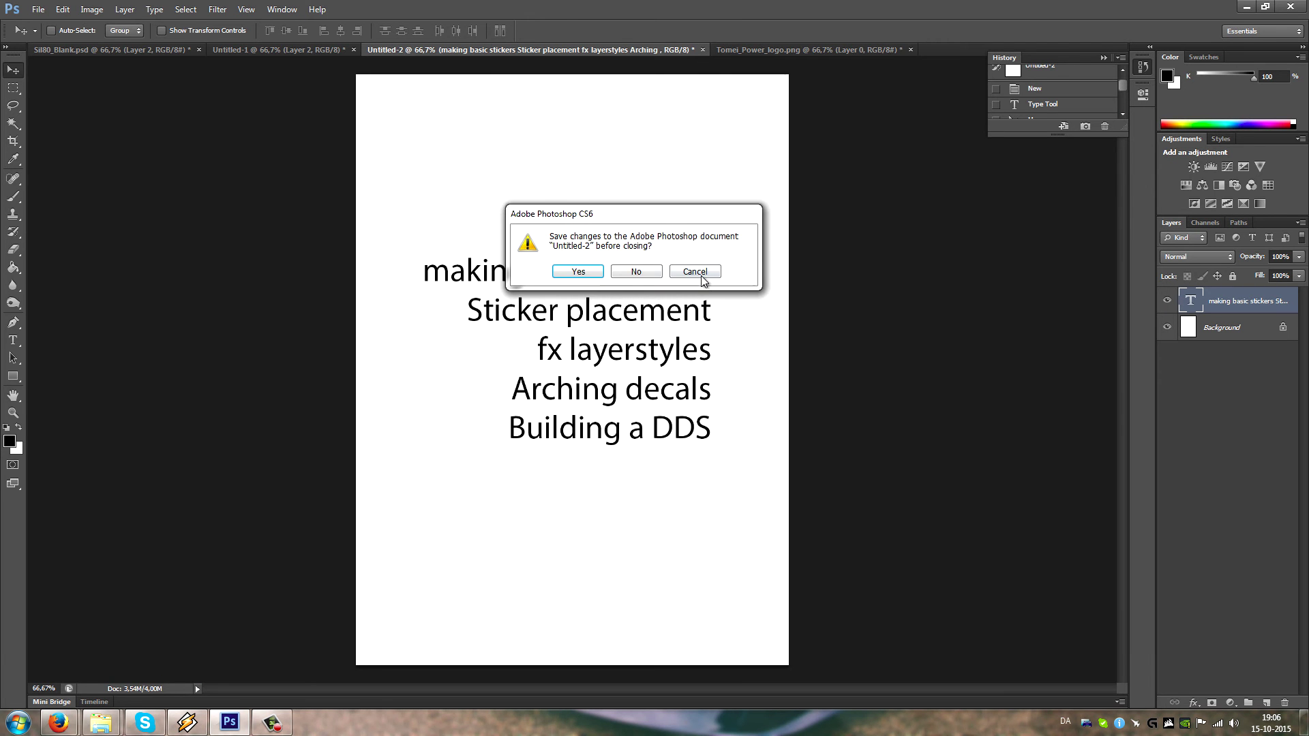
pyautogui.click(699, 275)
pyautogui.click(911, 50)
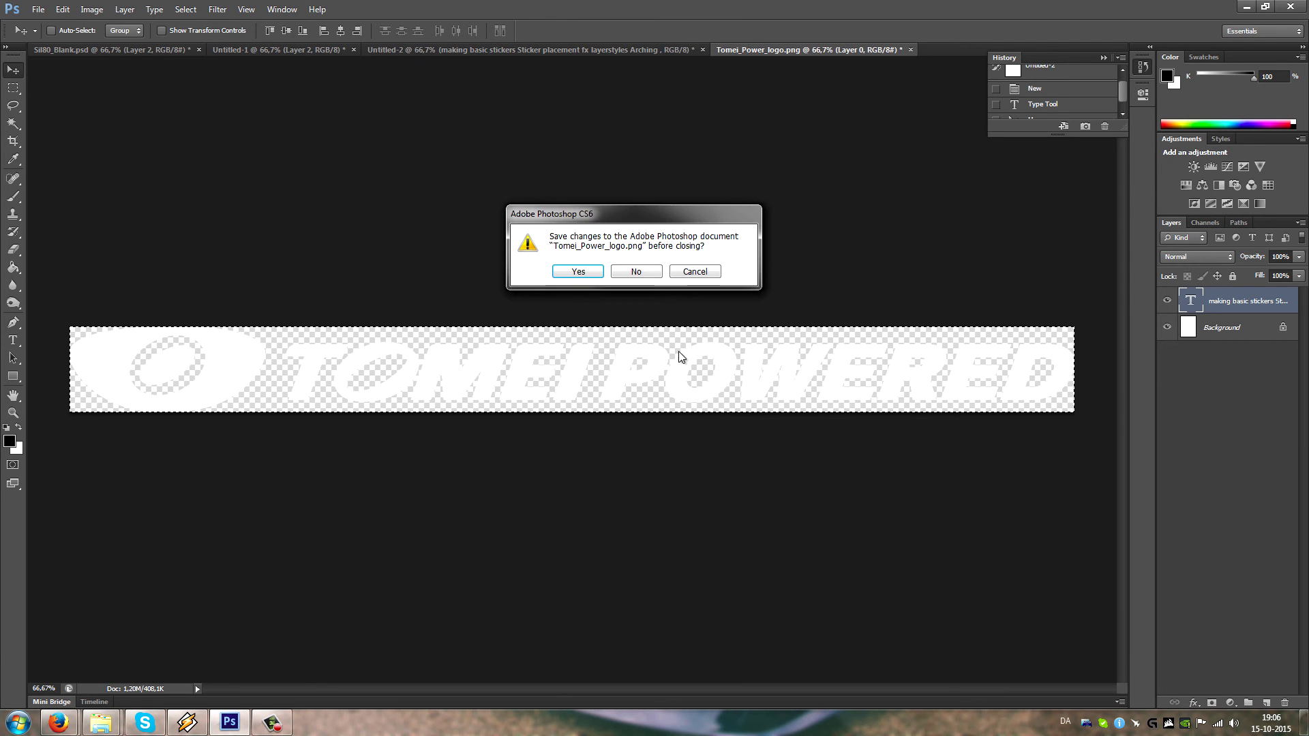
pyautogui.click(636, 271)
pyautogui.click(112, 50)
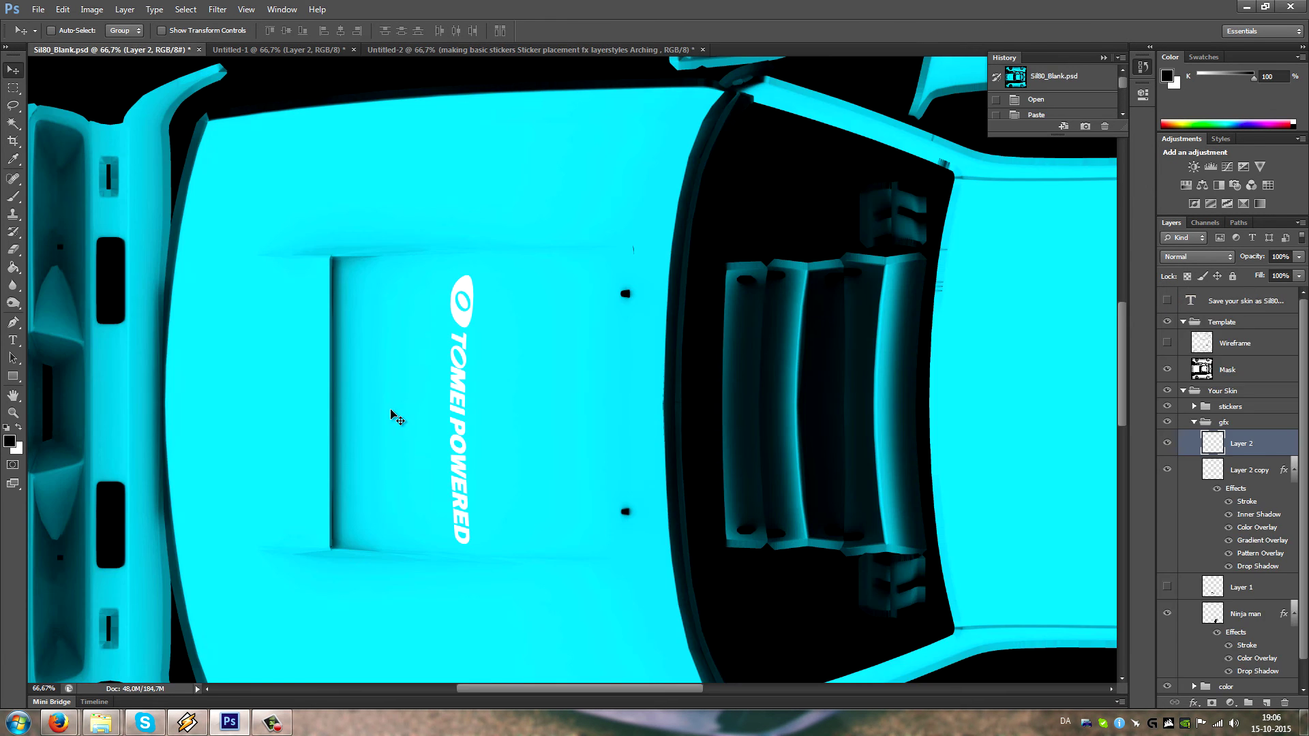
# - View the whole car template and switch the visibility of Layer 1 on and off to compare
pyautogui.click(13, 414)
pyautogui.click(597, 418)
pyautogui.click(598, 418)
pyautogui.click(598, 418)
pyautogui.keyDown('alt'); pyautogui.click(597, 418); pyautogui.keyUp('alt')
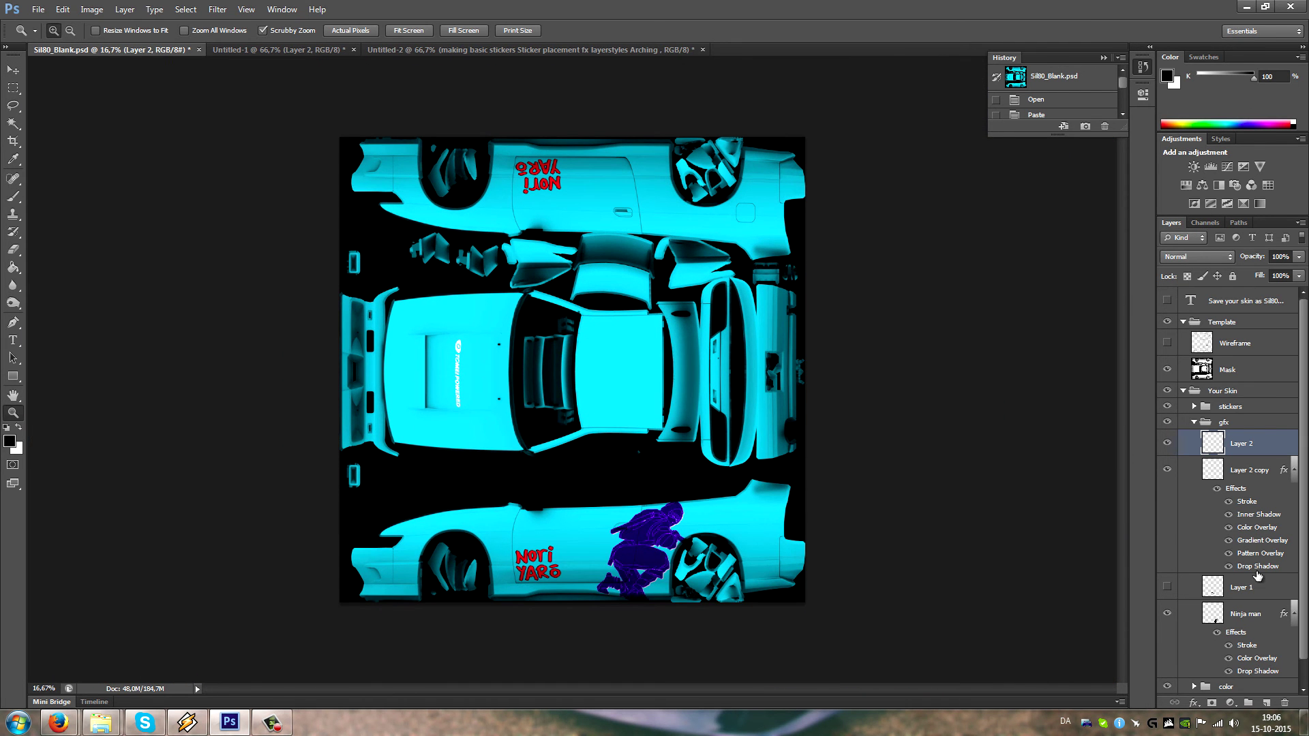
pyautogui.scroll(-1, 1271, 613)
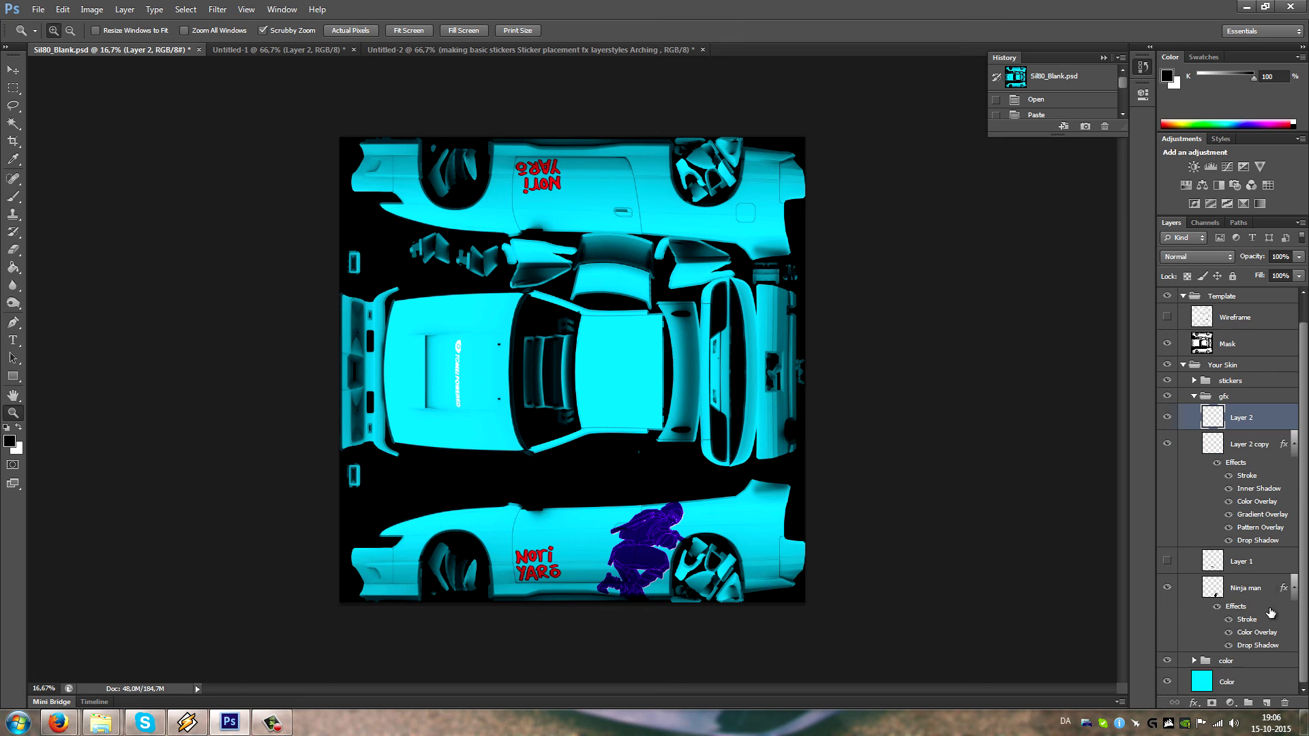
pyautogui.click(1167, 561)
pyautogui.click(1166, 562)
pyautogui.click(1166, 562)
pyautogui.click(1166, 562)
# - Move the Color layer into the color group and collapse the gfx group
pyautogui.doubleClick(1191, 659)
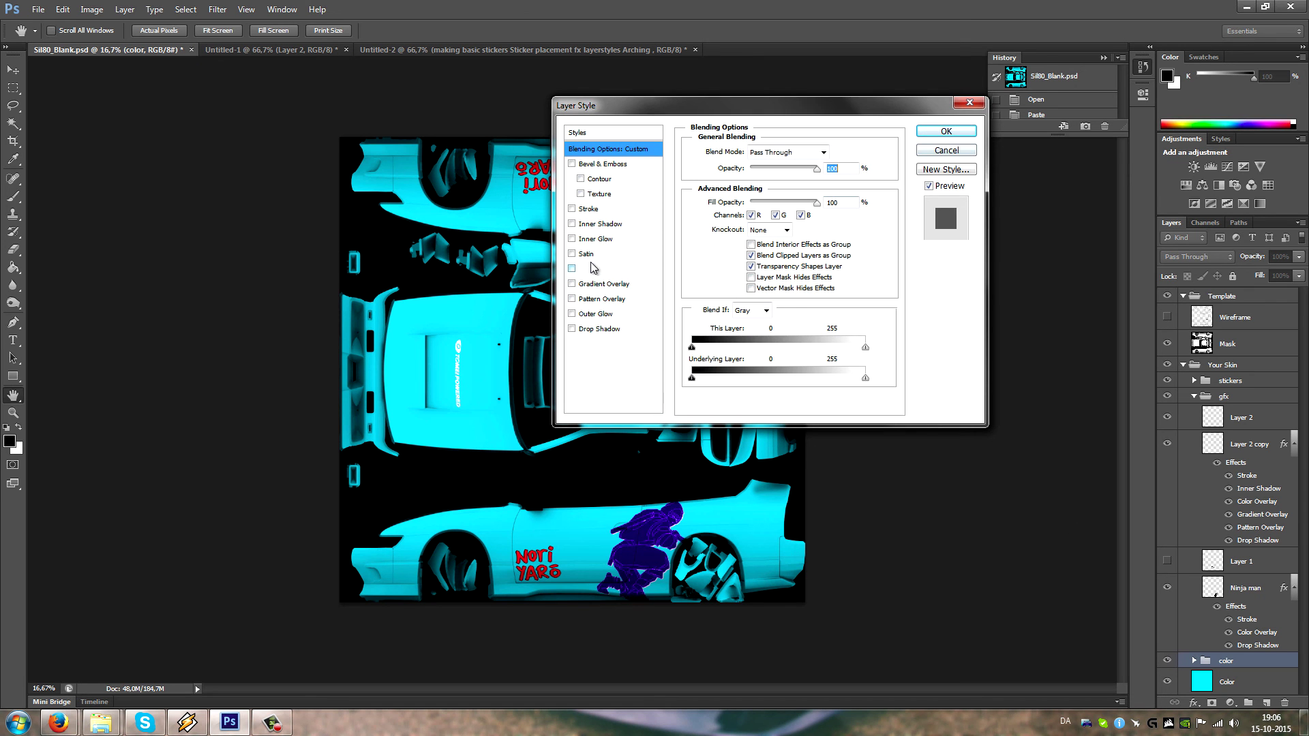
pyautogui.click(951, 151)
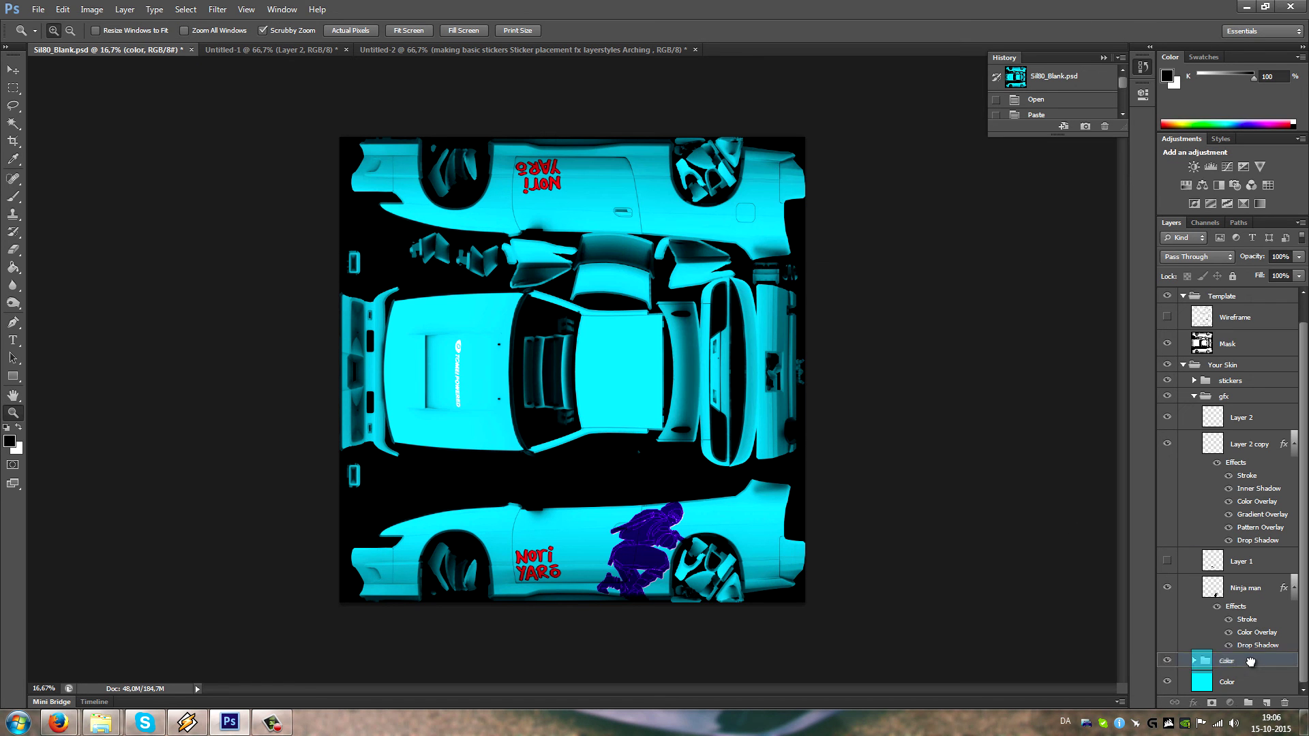
pyautogui.click(1195, 663)
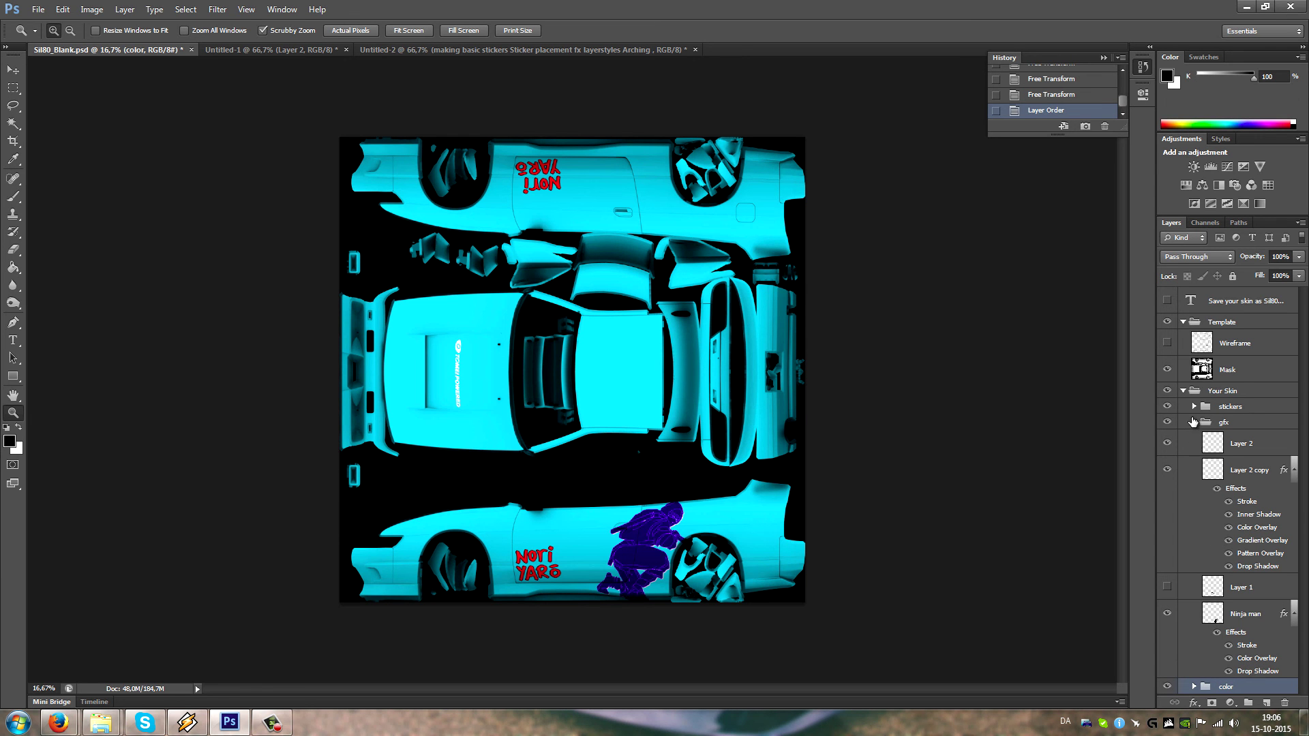
pyautogui.click(1193, 422)
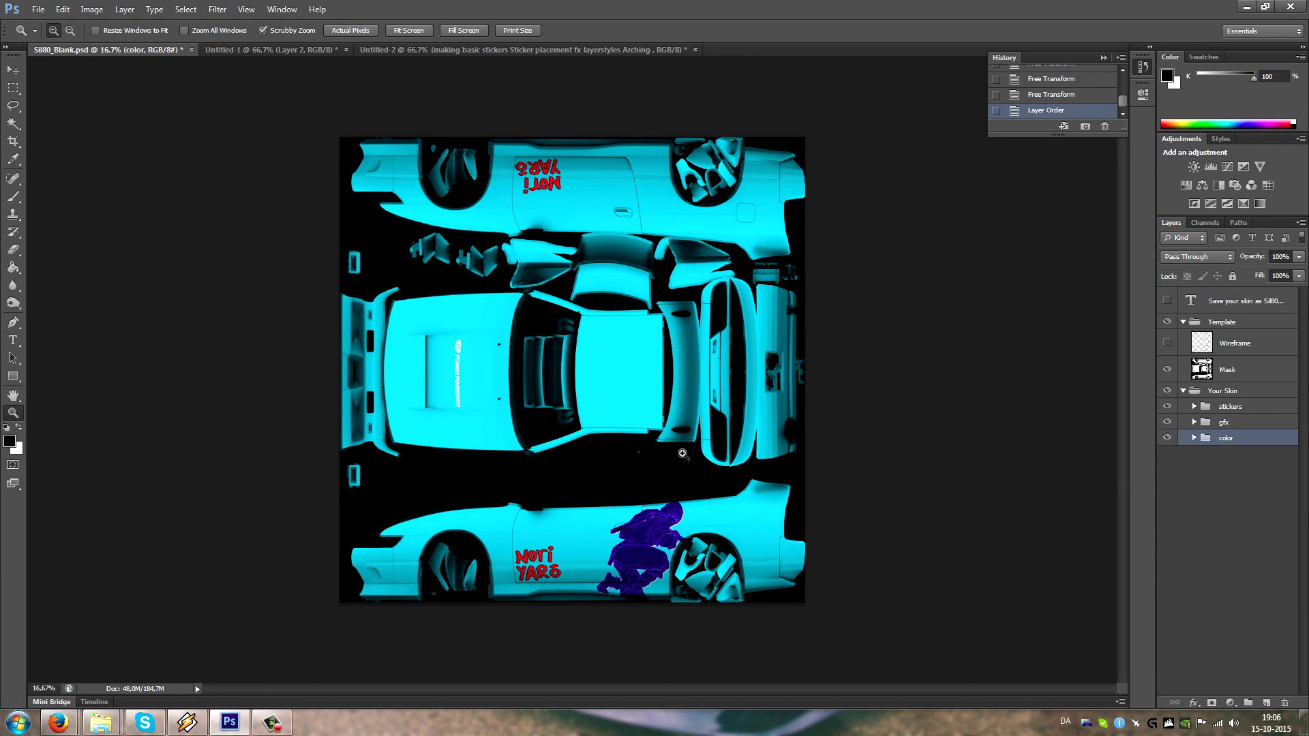
# - Save the car template as Sil80_Blank.psd in Photoshop format with its layers, replacing the existing file
pyautogui.click(571, 422)
pyautogui.click(38, 10)
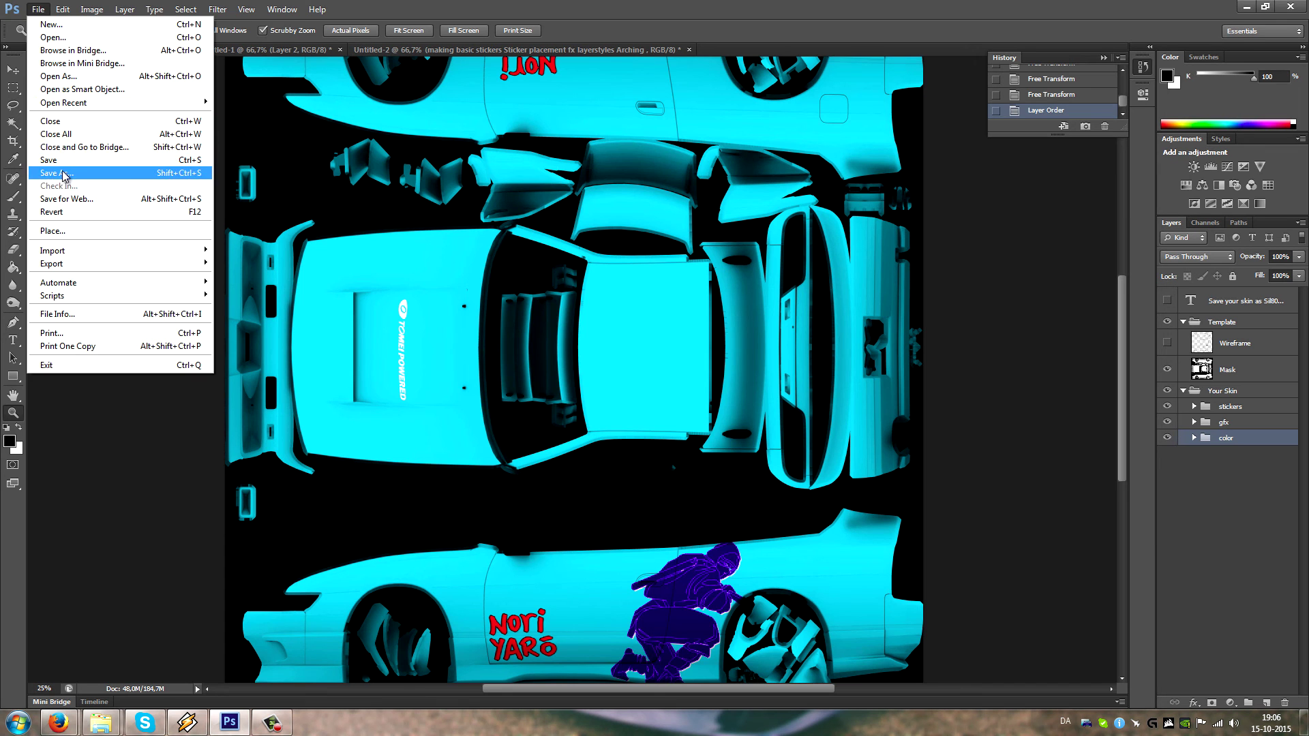
pyautogui.click(58, 173)
pyautogui.click(516, 379)
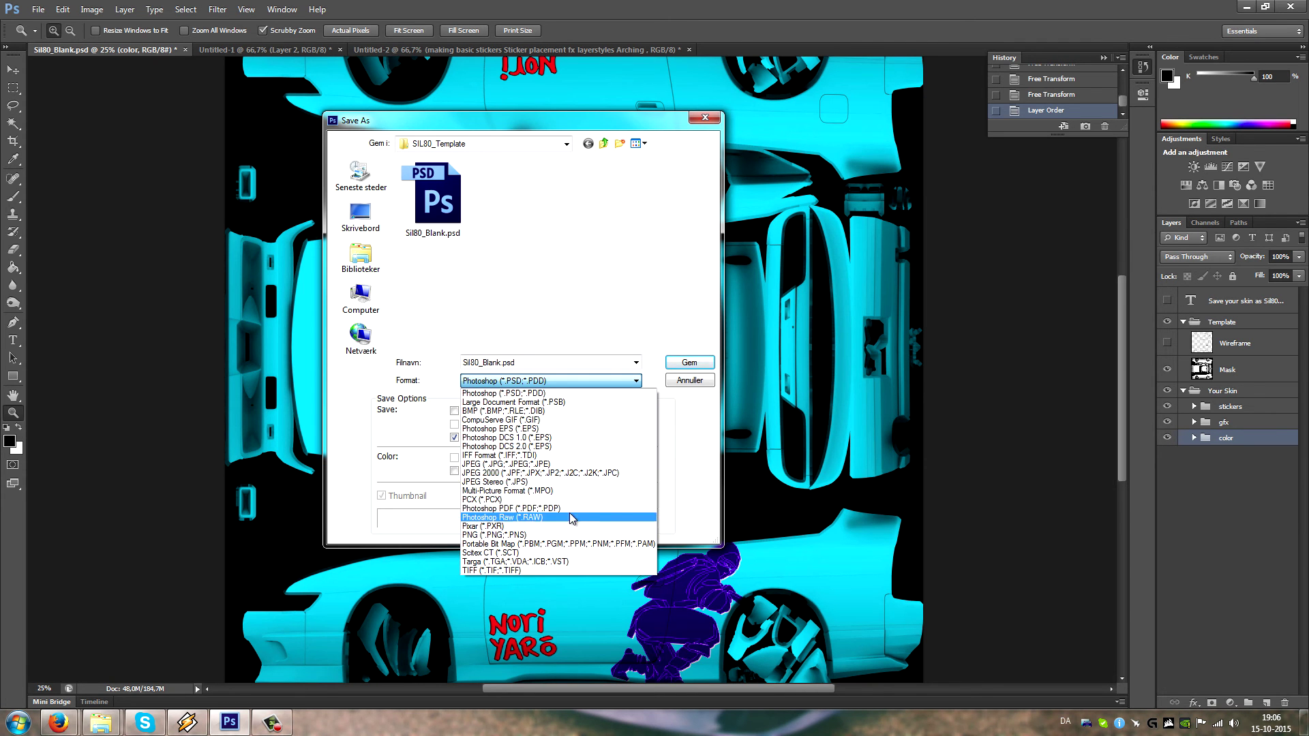
pyautogui.click(604, 290)
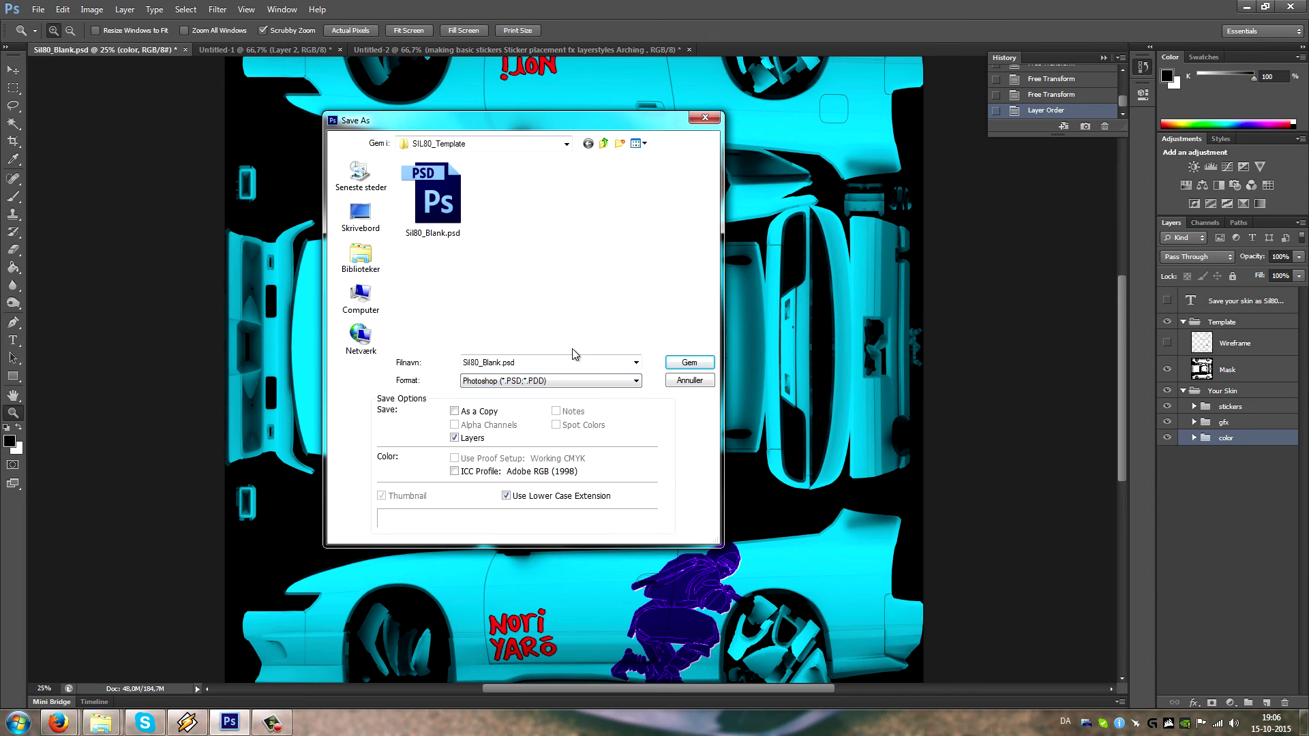
pyautogui.click(689, 363)
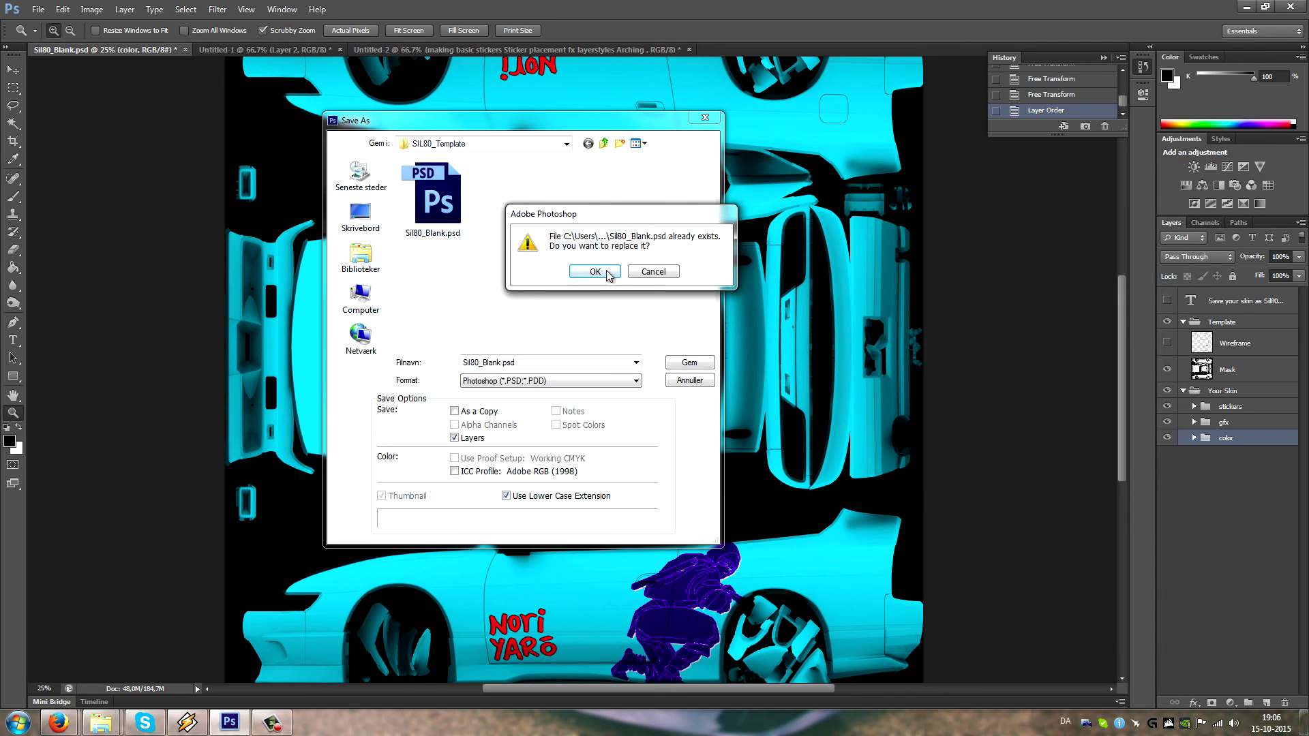
pyautogui.press('Return')
pyautogui.click(38, 9)
pyautogui.click(94, 161)
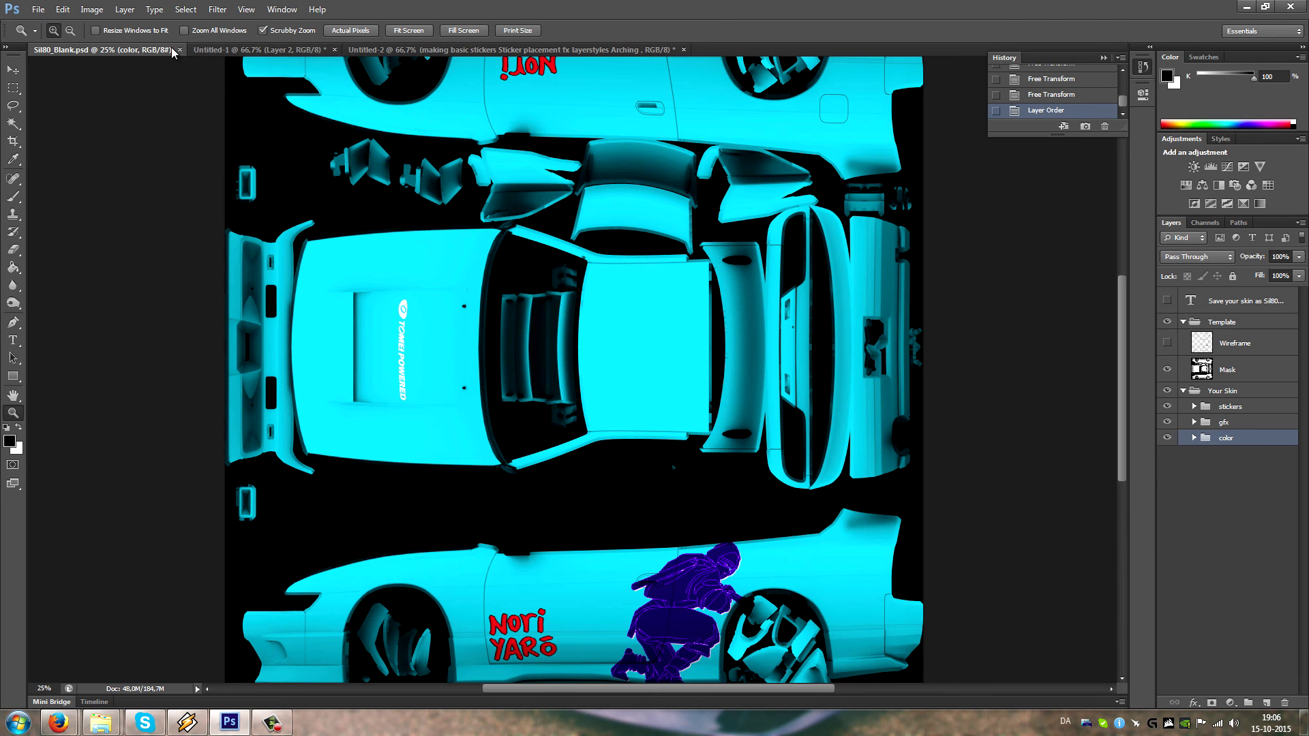
# - Quit Photoshop CS6 without saving the two untitled documents
pyautogui.click(1291, 6)
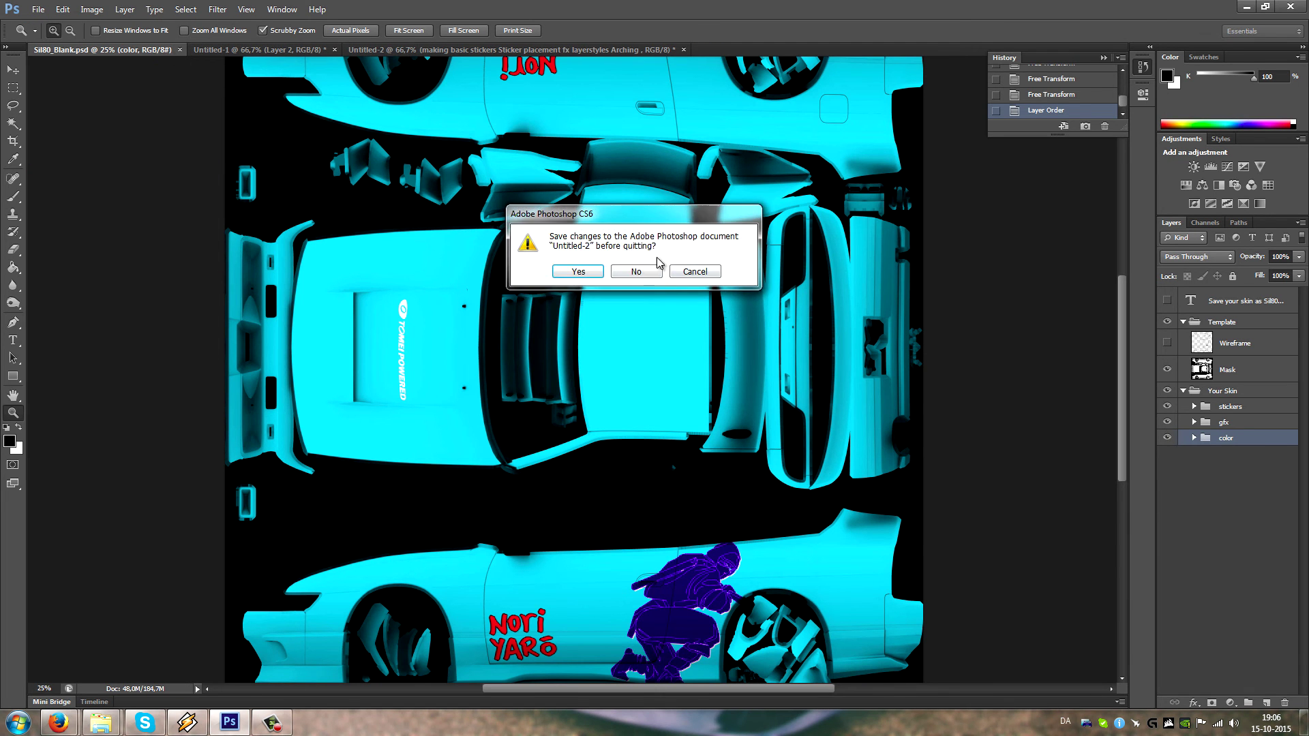
pyautogui.click(639, 272)
pyautogui.click(640, 272)
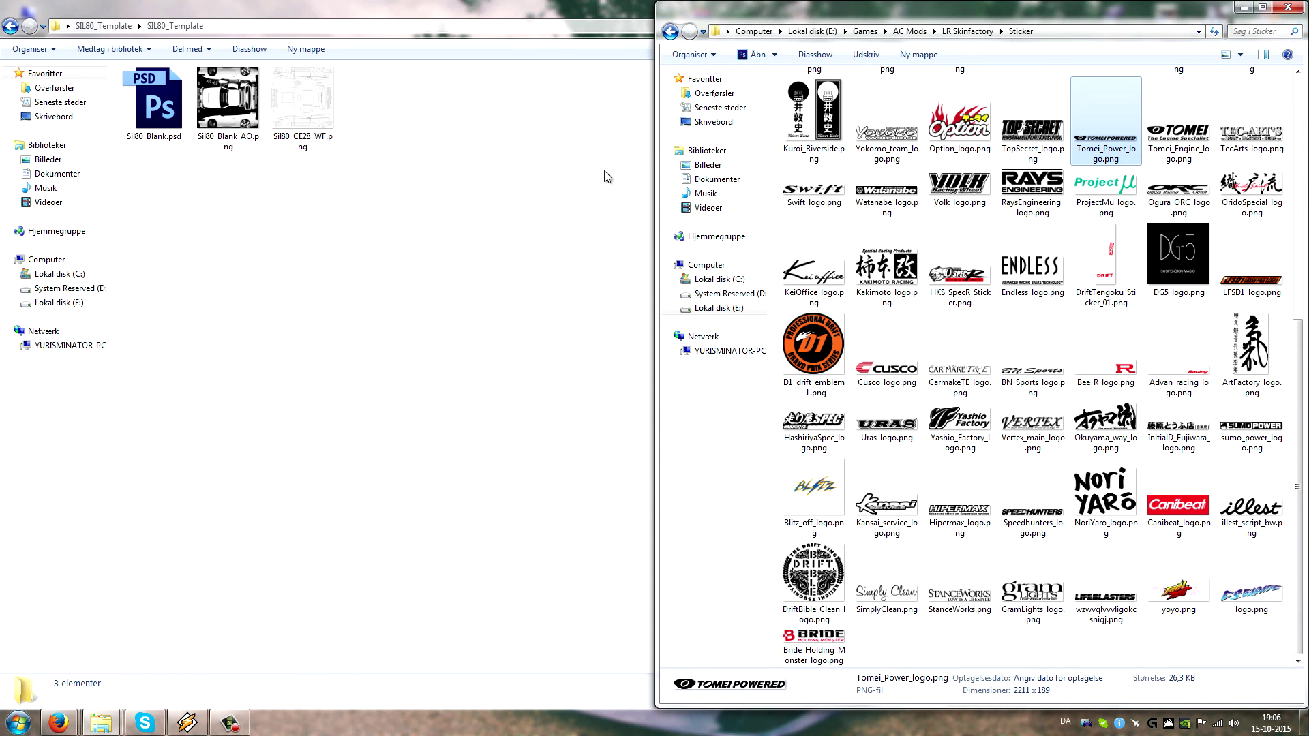
# - Open Sil80_Blank.psd from the SIL80_Template folder in the other installed Photoshop version
pyautogui.click(238, 336)
pyautogui.rightClick(176, 109)
pyautogui.moveTo(245, 221)
pyautogui.click(486, 222)
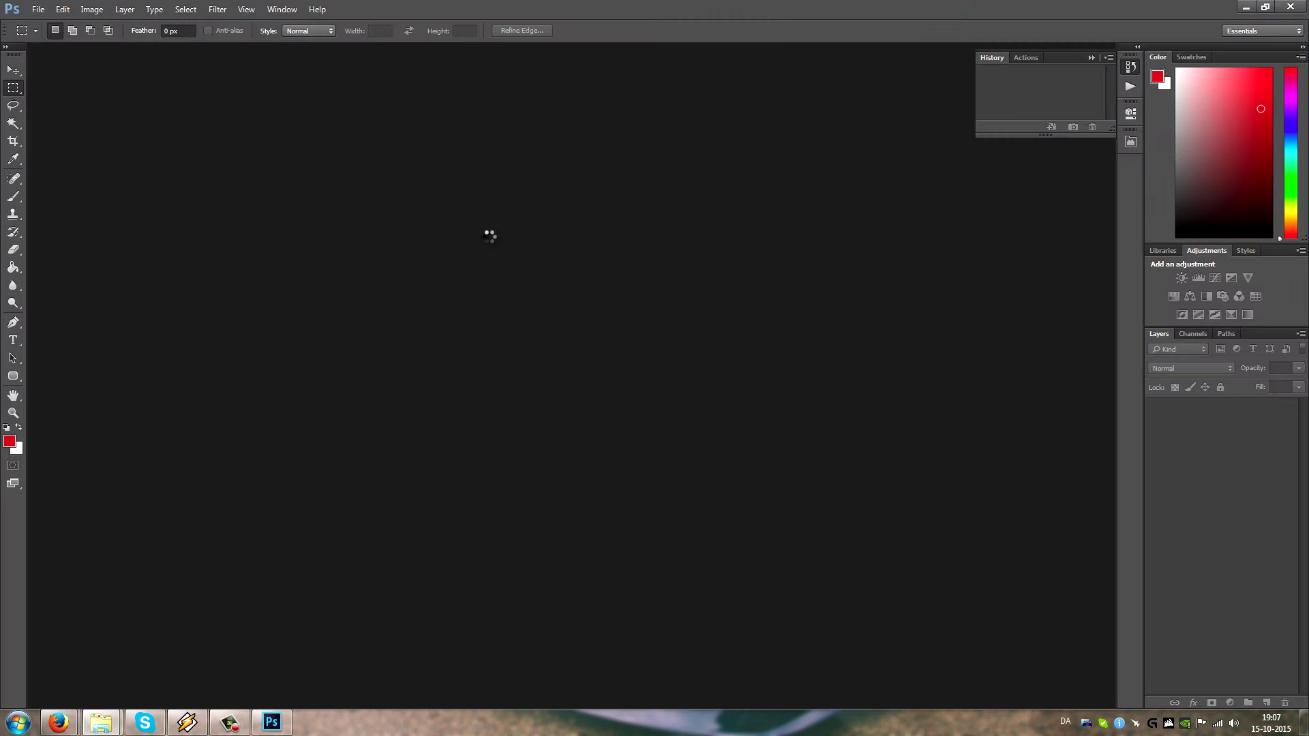
pyautogui.click(745, 357)
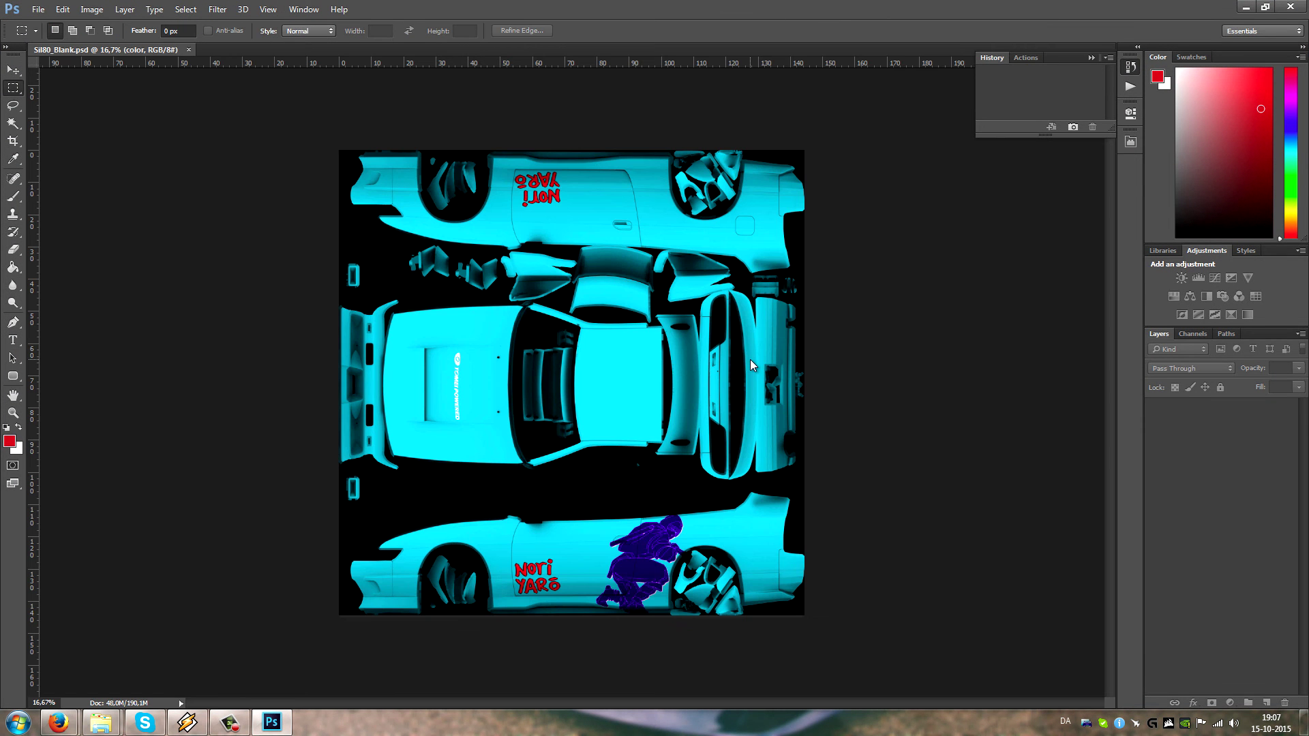
# - Save a copy of the skin as Sil80_Blank.dds in D3D/DDS format in the SIL80_Template folder
pyautogui.click(38, 9)
pyautogui.click(61, 161)
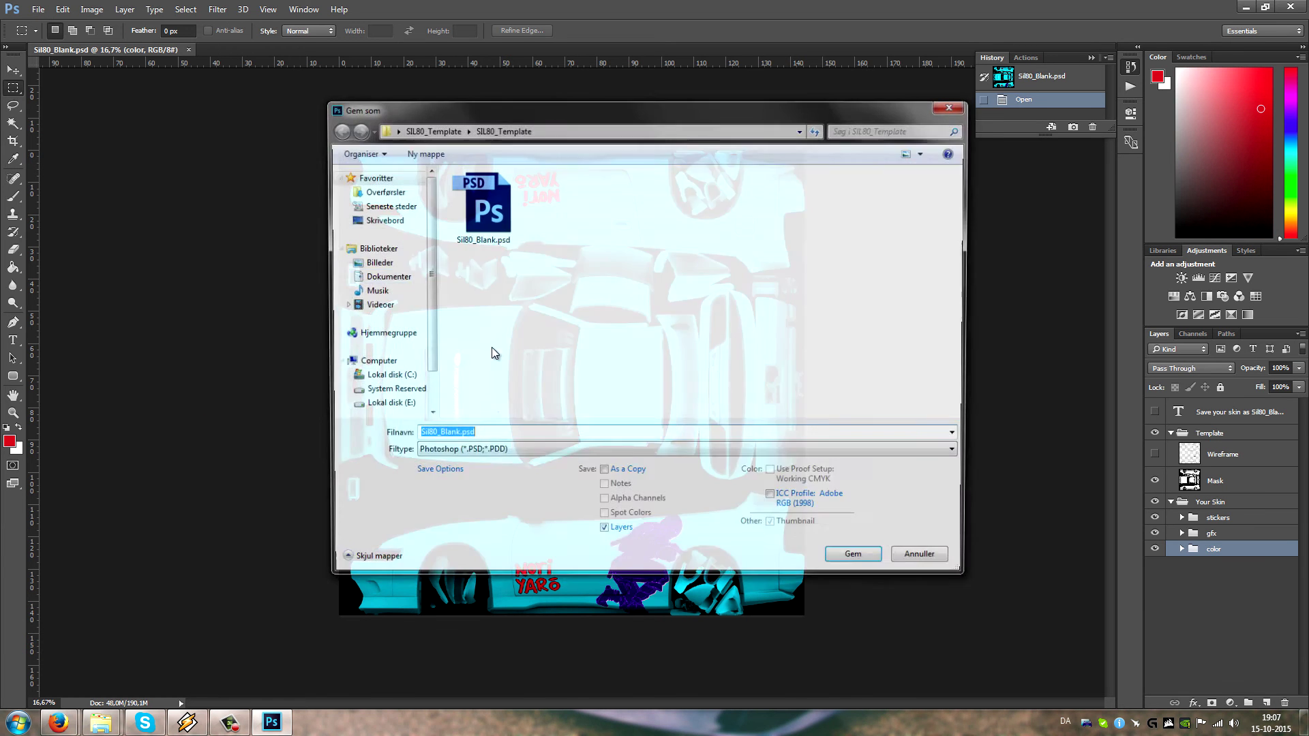
pyautogui.click(470, 453)
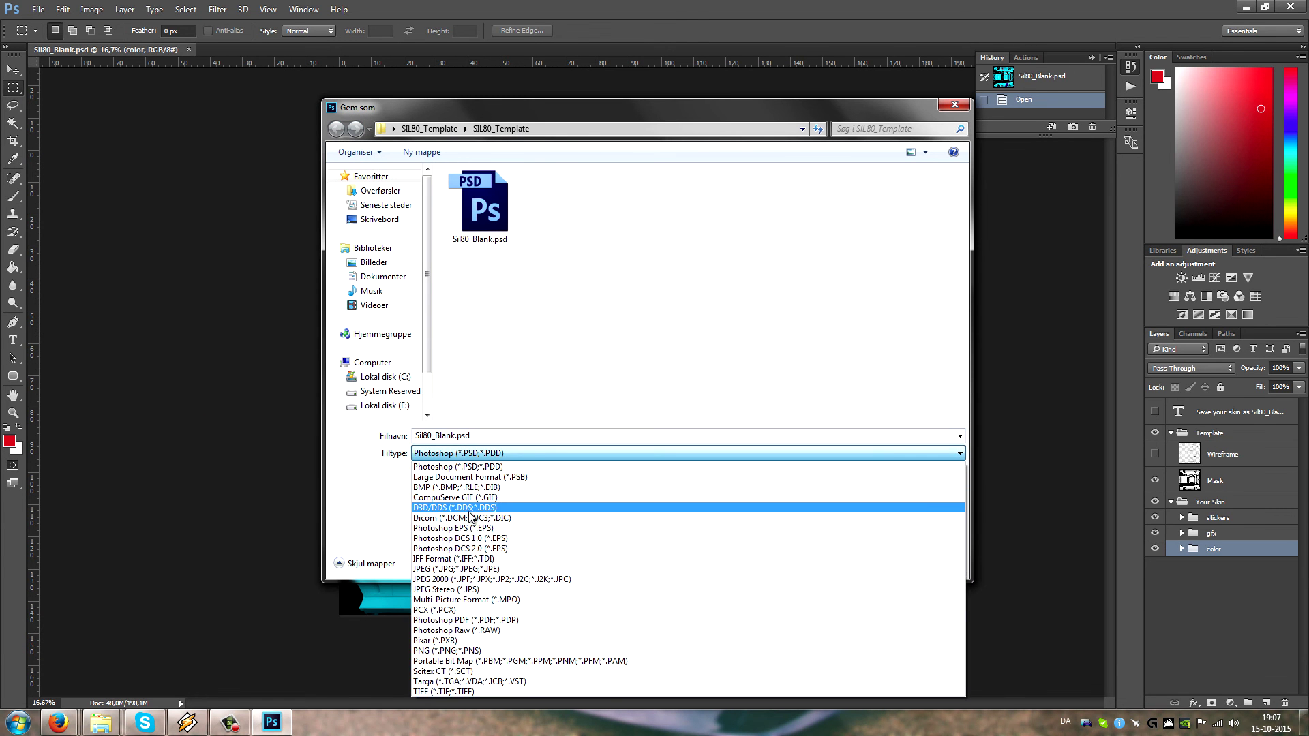
pyautogui.click(470, 508)
pyautogui.doubleClick(483, 435)
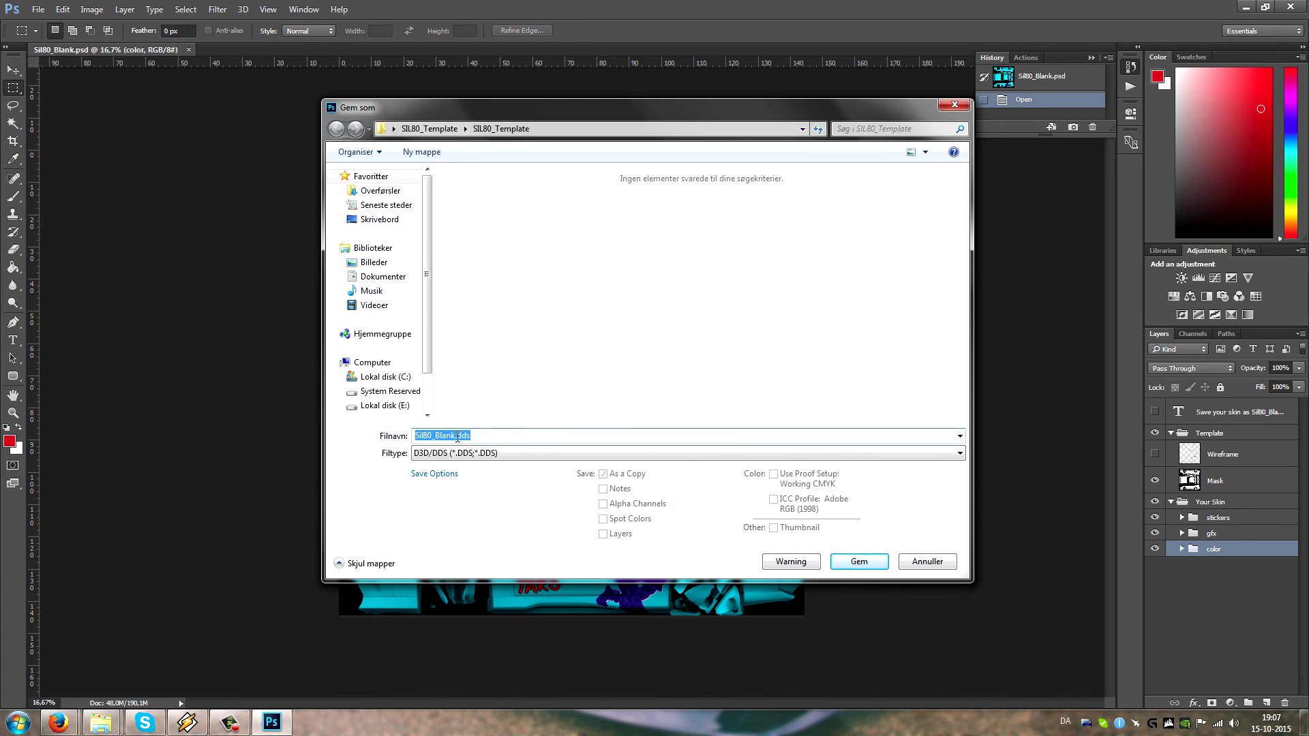
pyautogui.moveTo(610, 107); pyautogui.dragTo(706, 129)
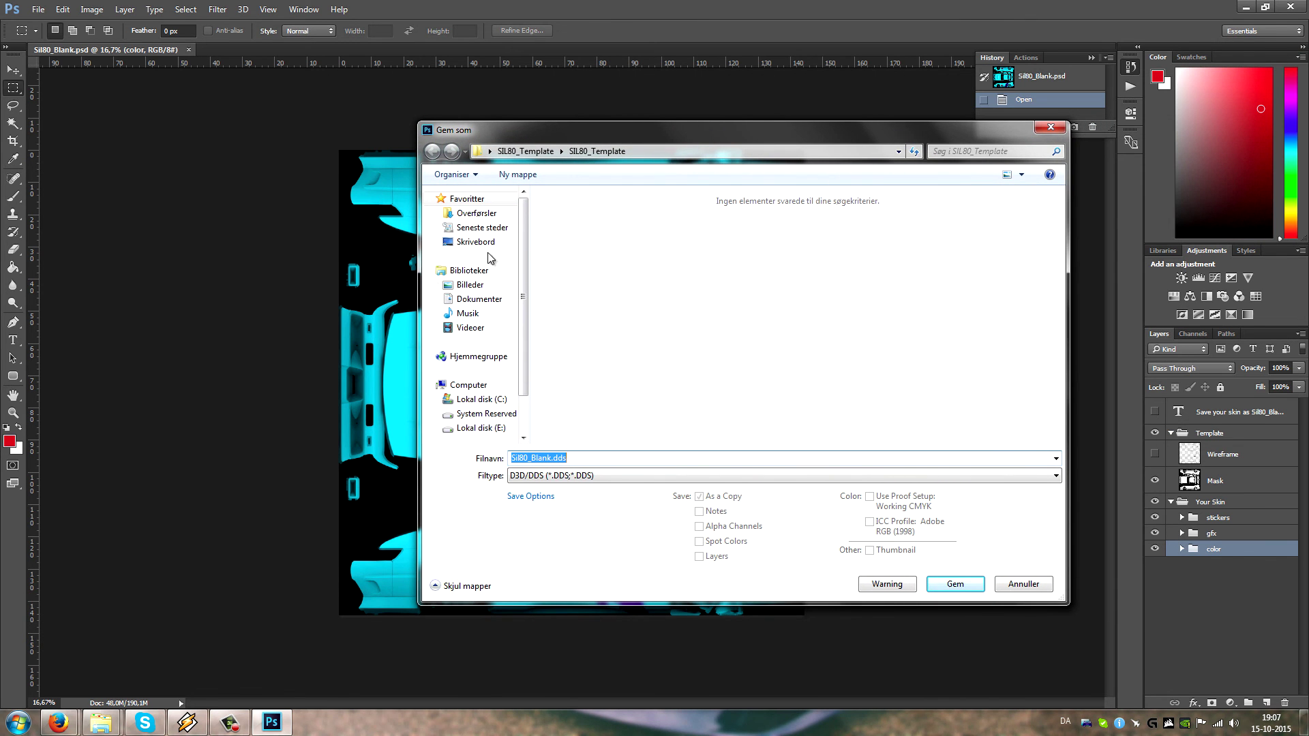
pyautogui.click(954, 584)
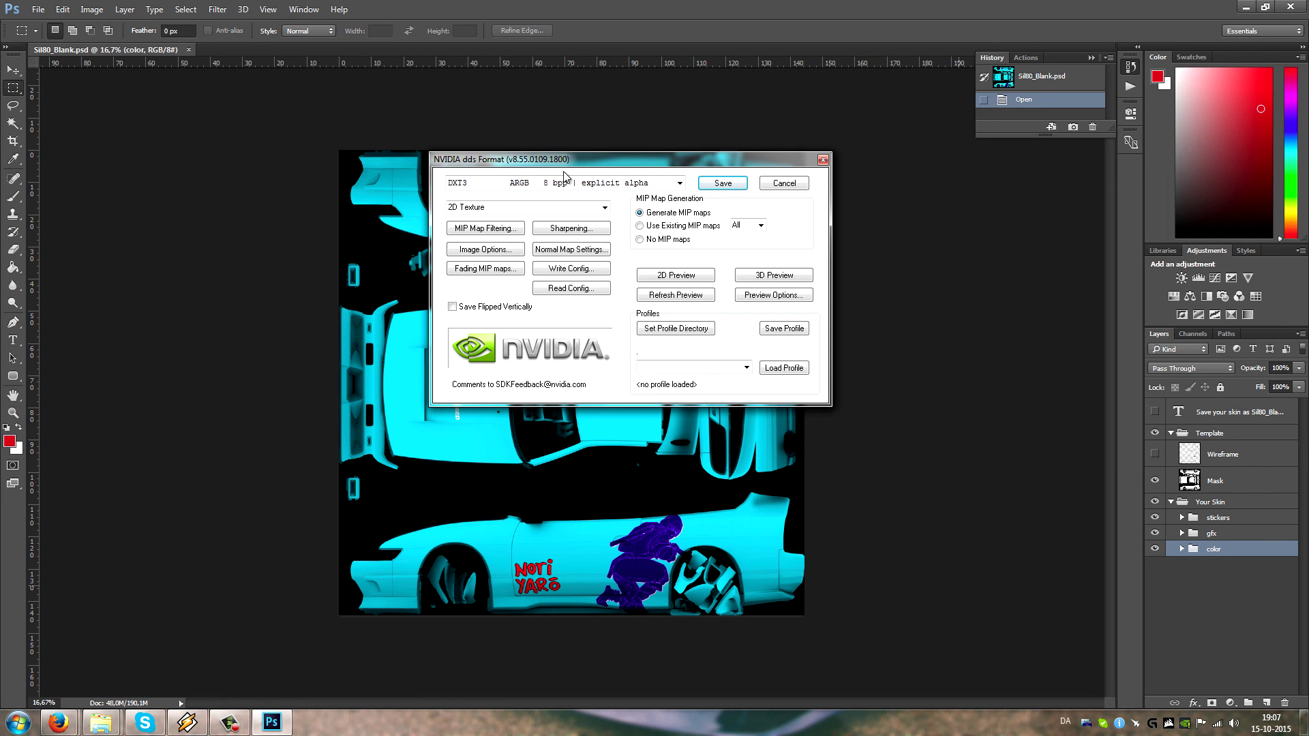
# - Export the DDS texture as DXT3 ARGB 8 bpp explicit alpha with generated MIP maps
pyautogui.click(679, 184)
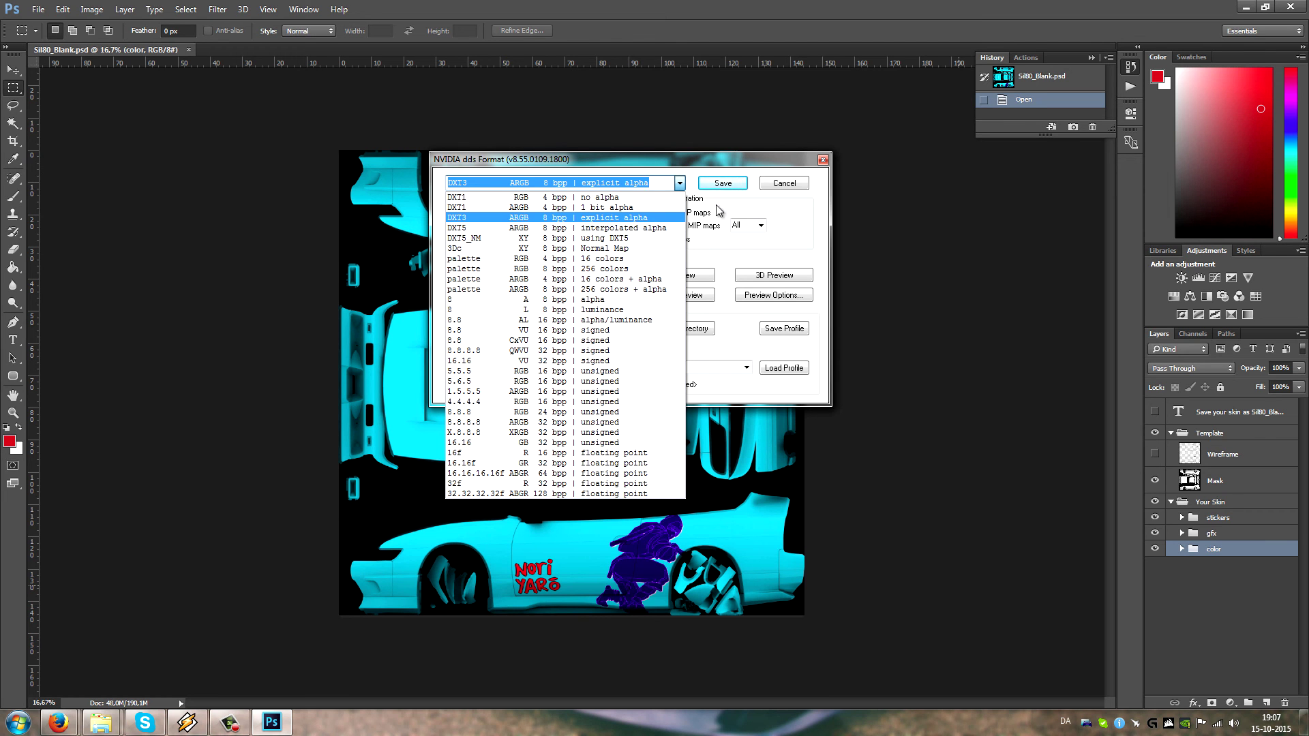
pyautogui.click(745, 165)
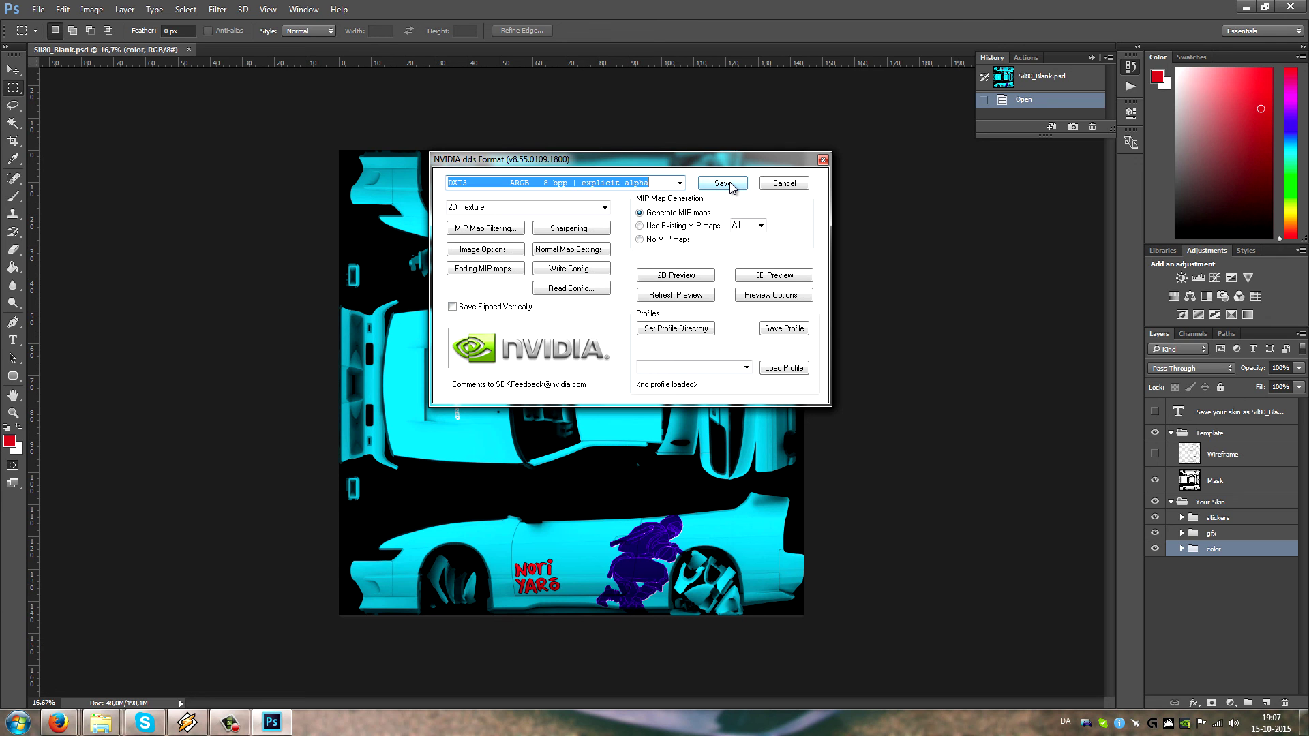
pyautogui.click(724, 184)
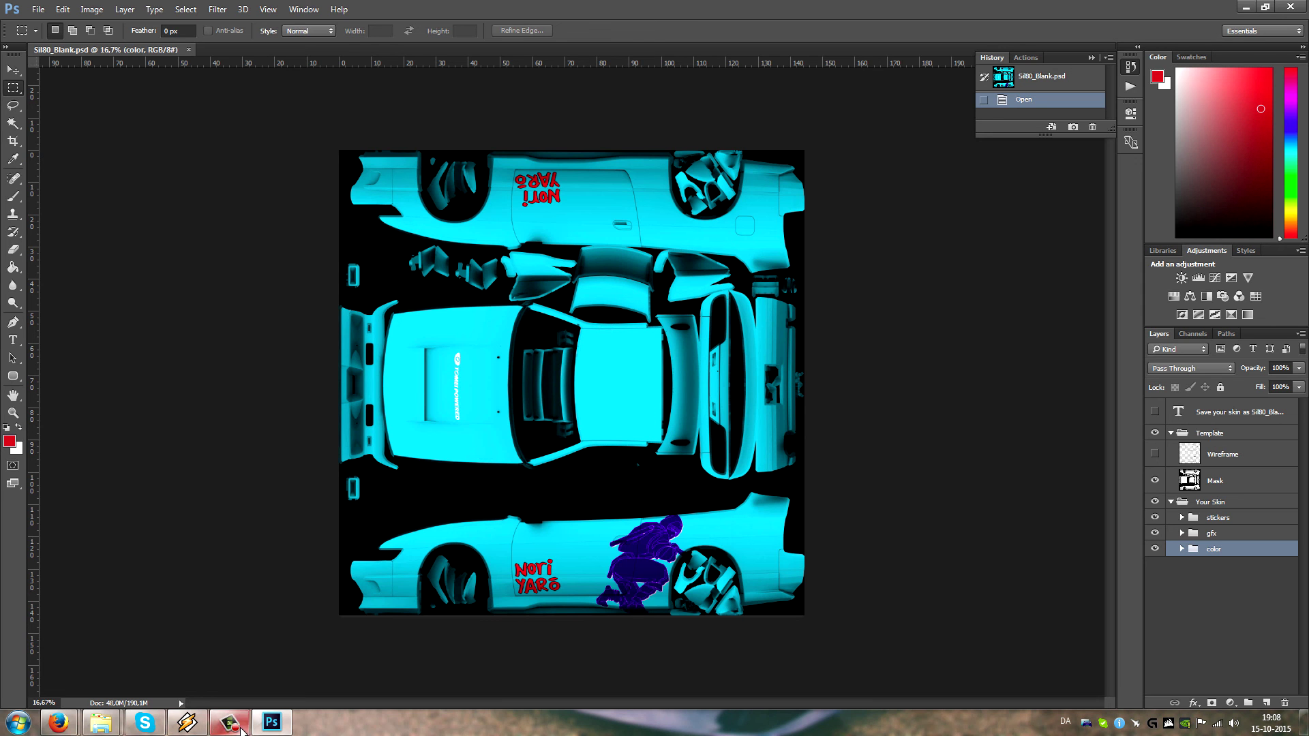
pyautogui.moveTo(232, 727)
pyautogui.click(39, 9)
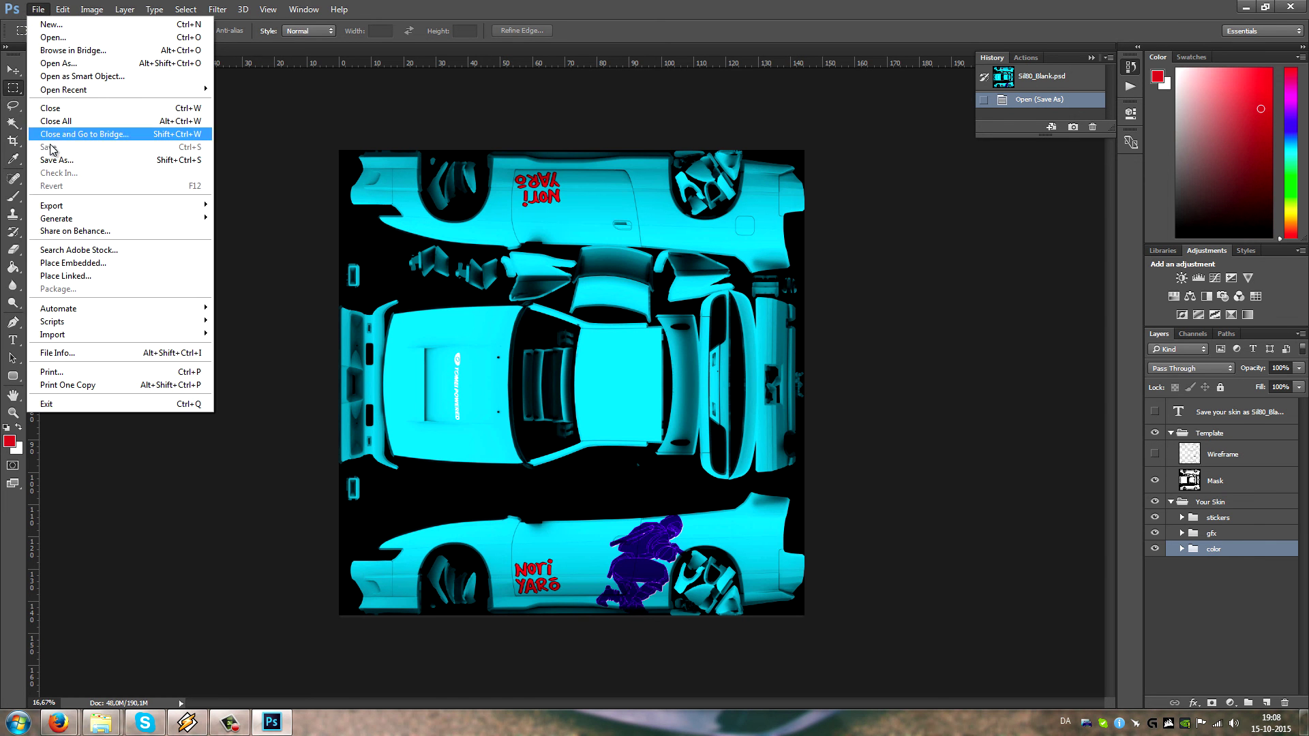
pyautogui.click(188, 165)
pyautogui.click(1040, 587)
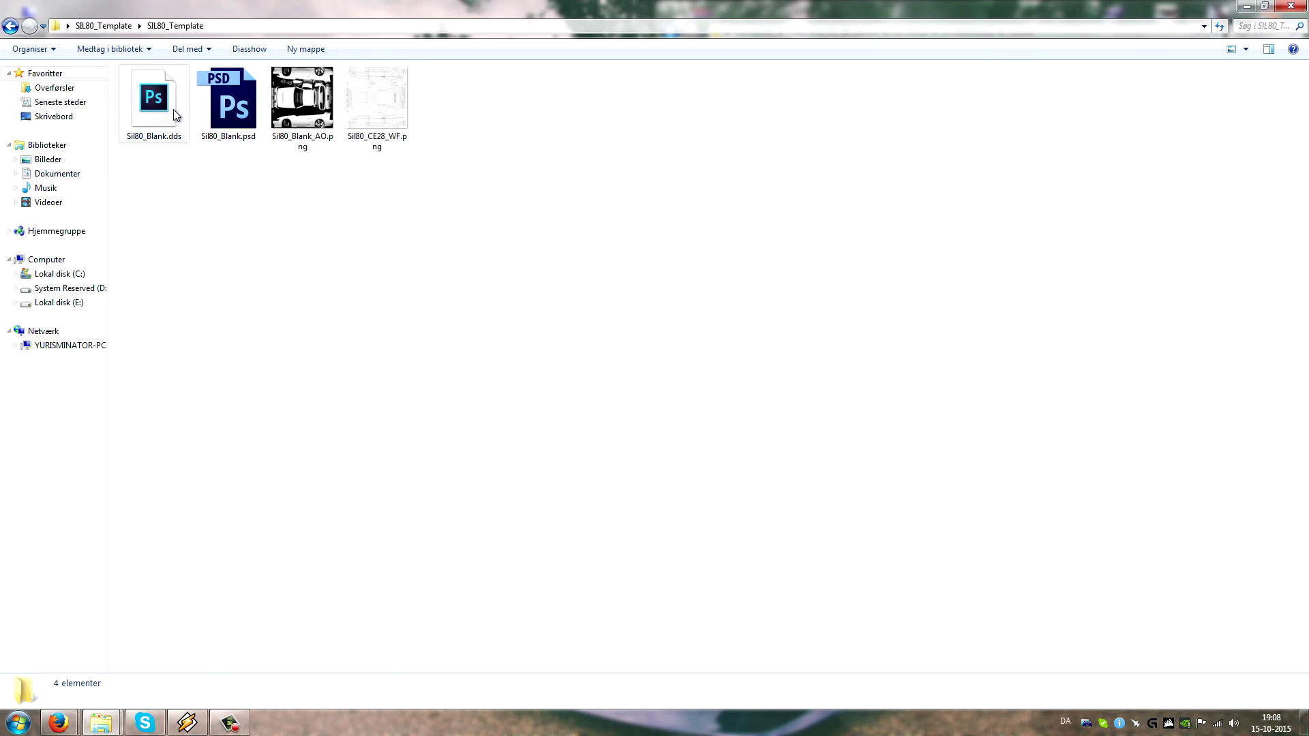
# - Restore the SIL80_Template folder window to half the screen and close the Sticker folder window
pyautogui.click(186, 109)
pyautogui.doubleClick(223, 11)
pyautogui.click(515, 420)
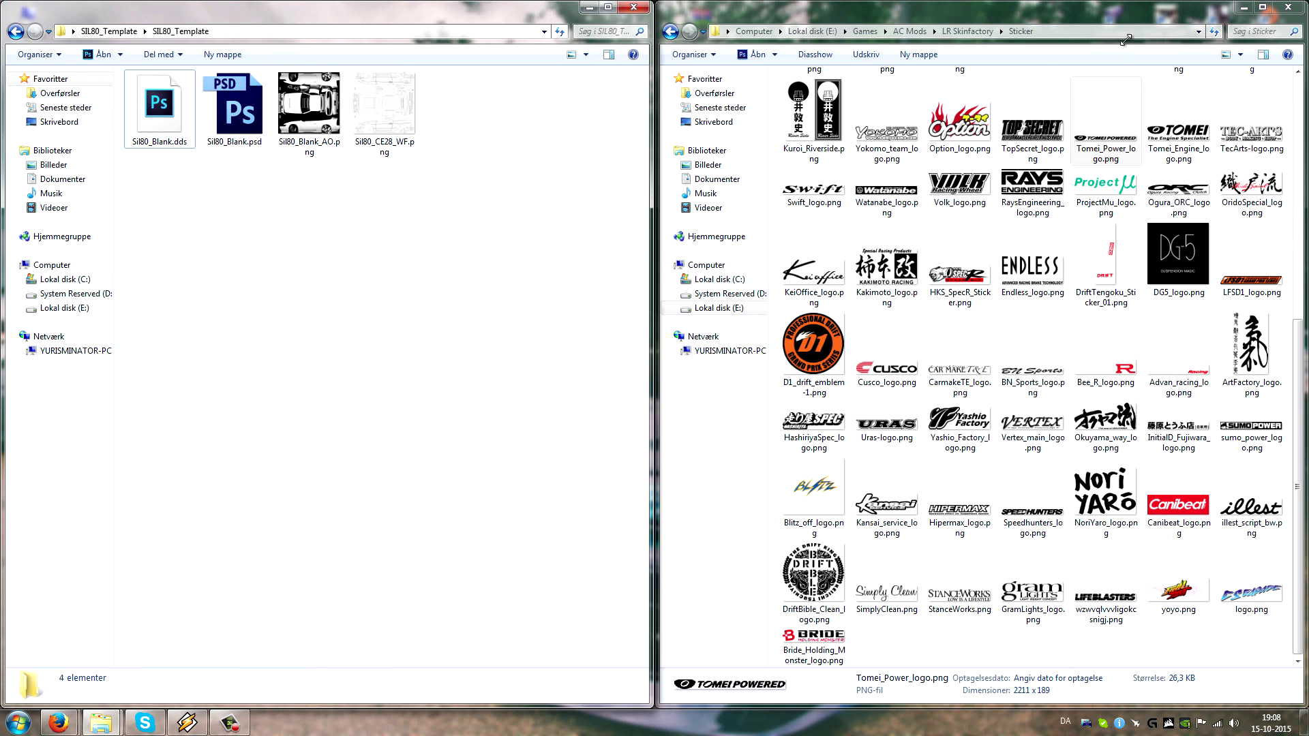
pyautogui.click(1289, 10)
pyautogui.click(1289, 13)
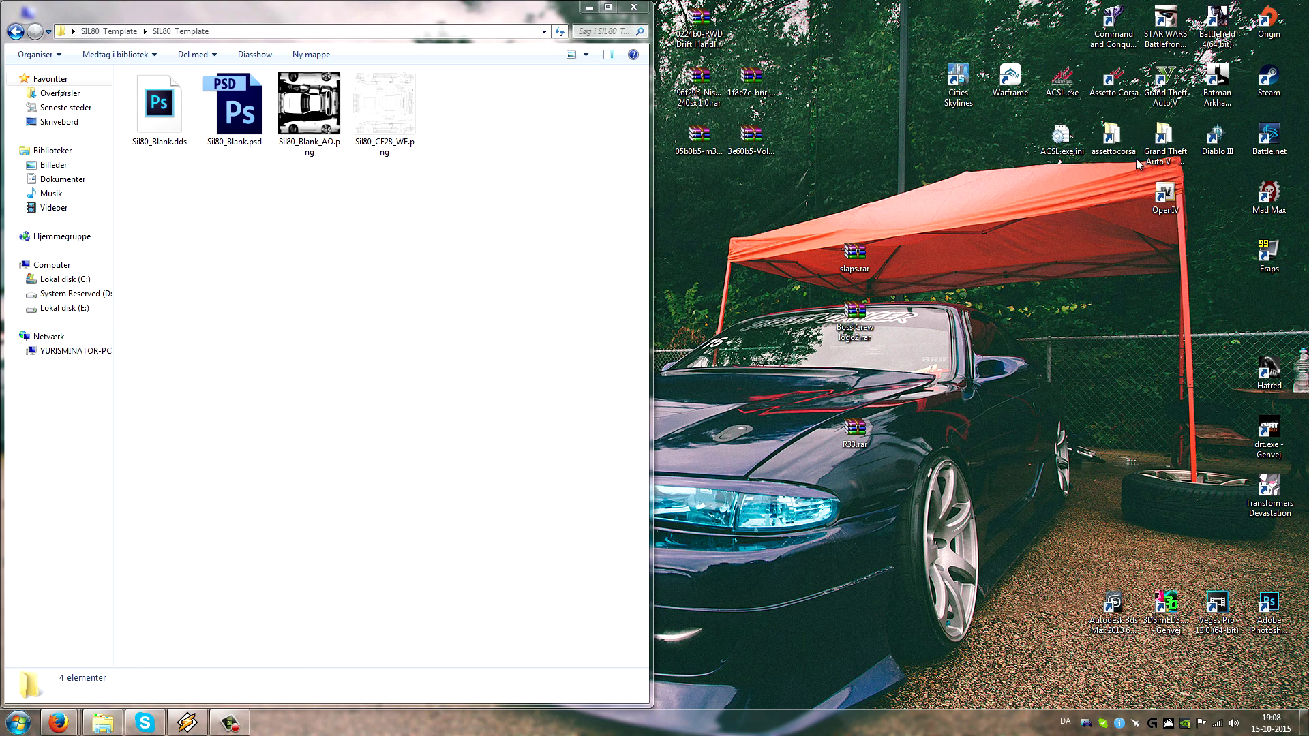
# - Open the assettocorsa folder from the desktop and go to content, cars, nissan_sil80_dspec, skins
pyautogui.doubleClick(1115, 136)
pyautogui.doubleClick(682, 176)
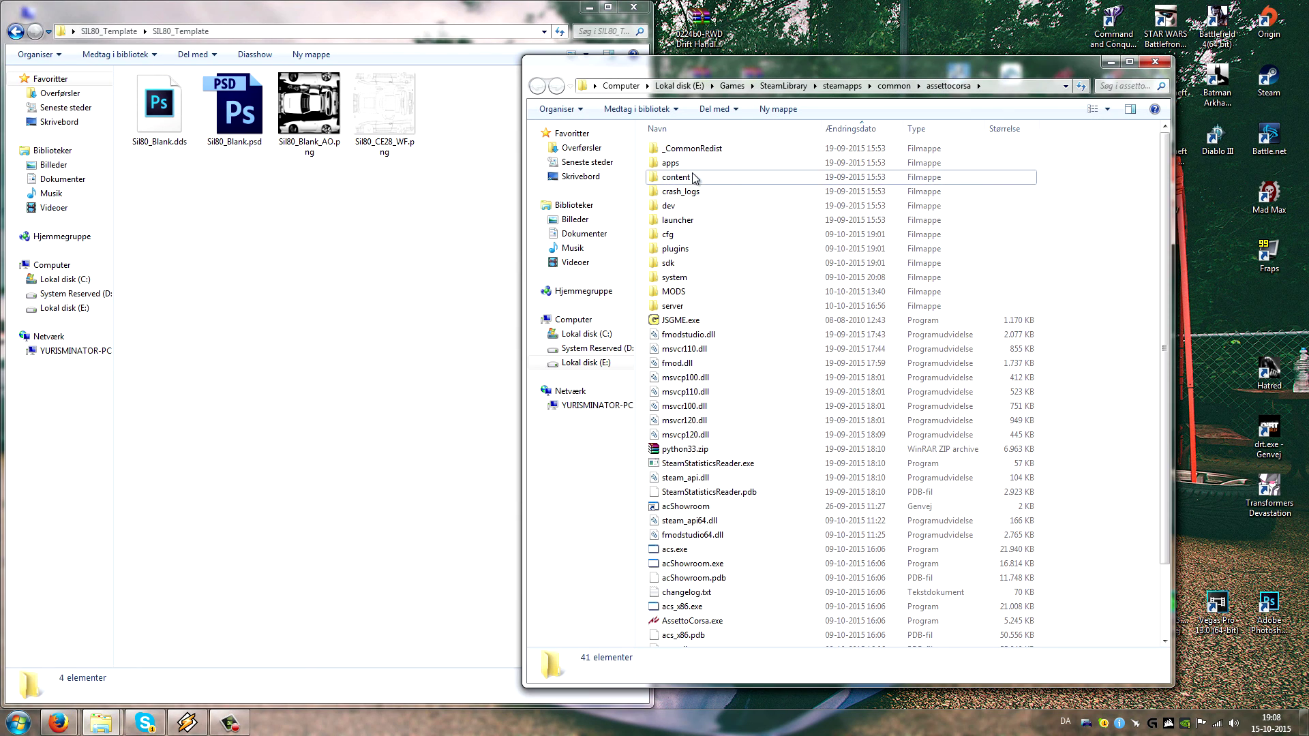
pyautogui.doubleClick(680, 168)
pyautogui.click(688, 224)
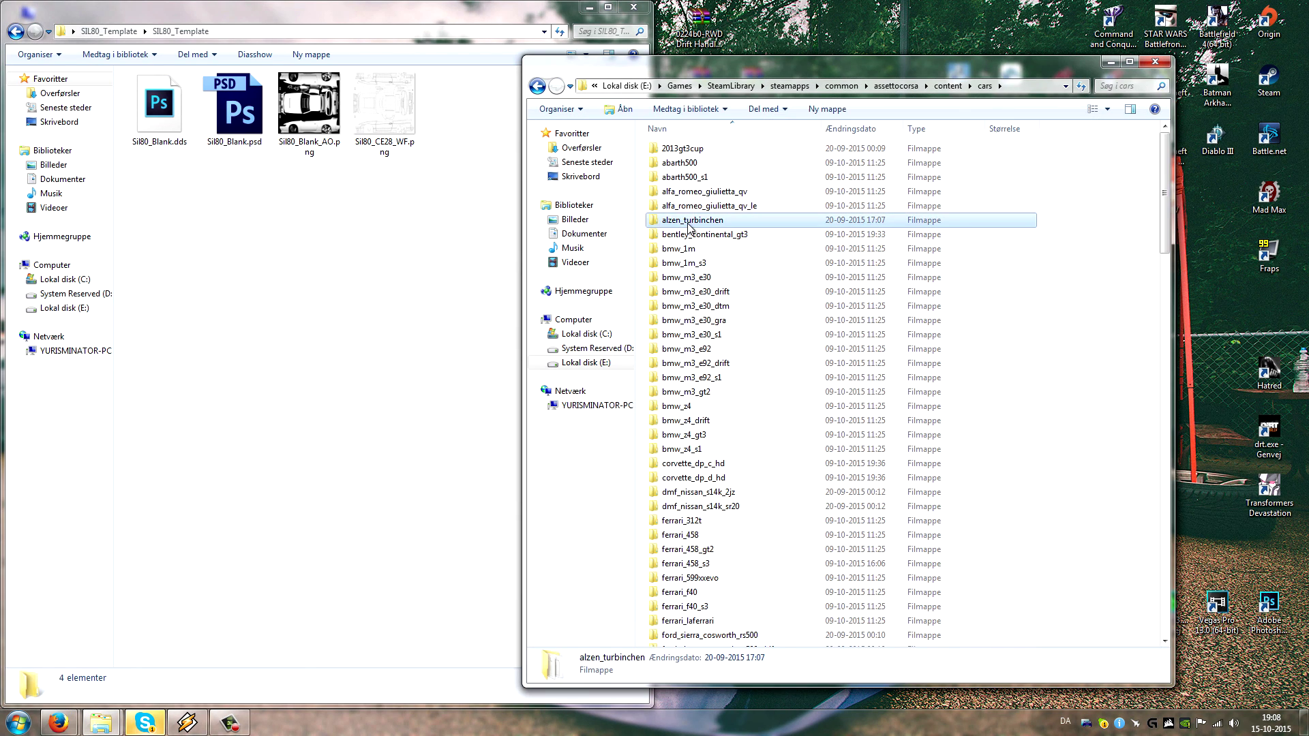
pyautogui.press('n')
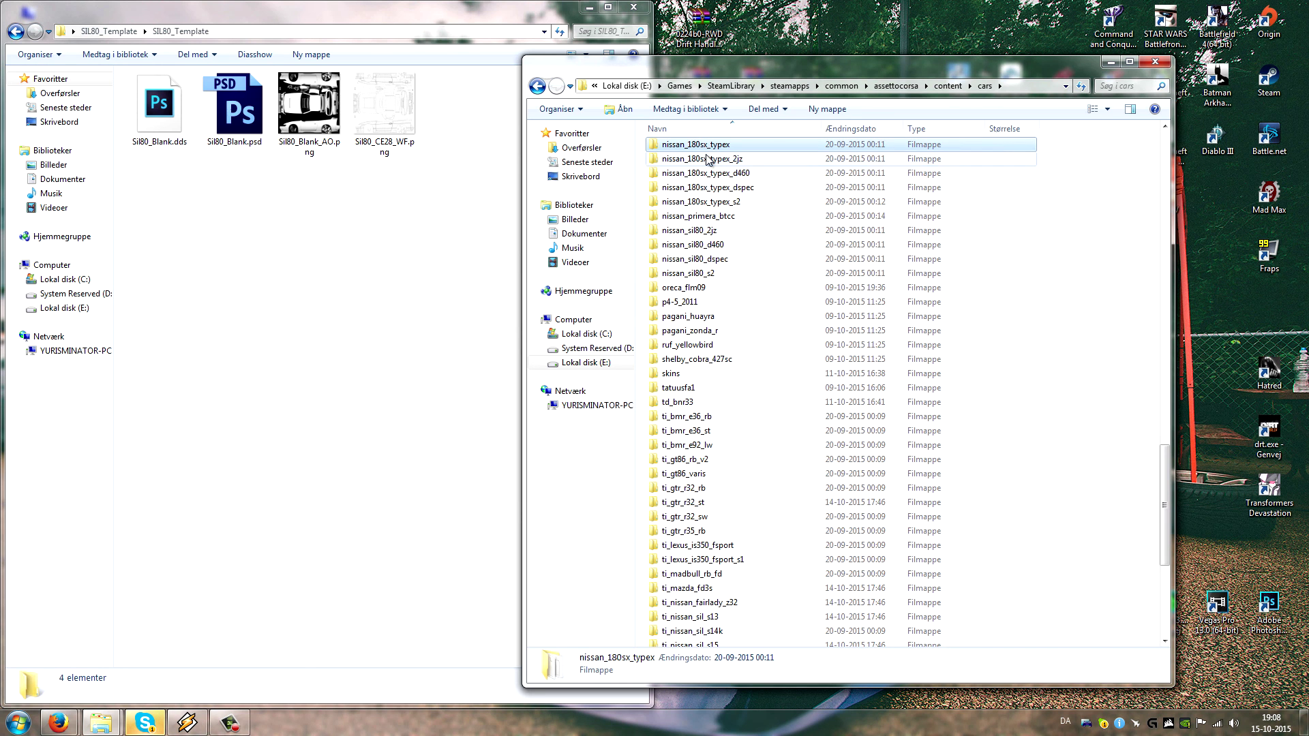
pyautogui.doubleClick(699, 259)
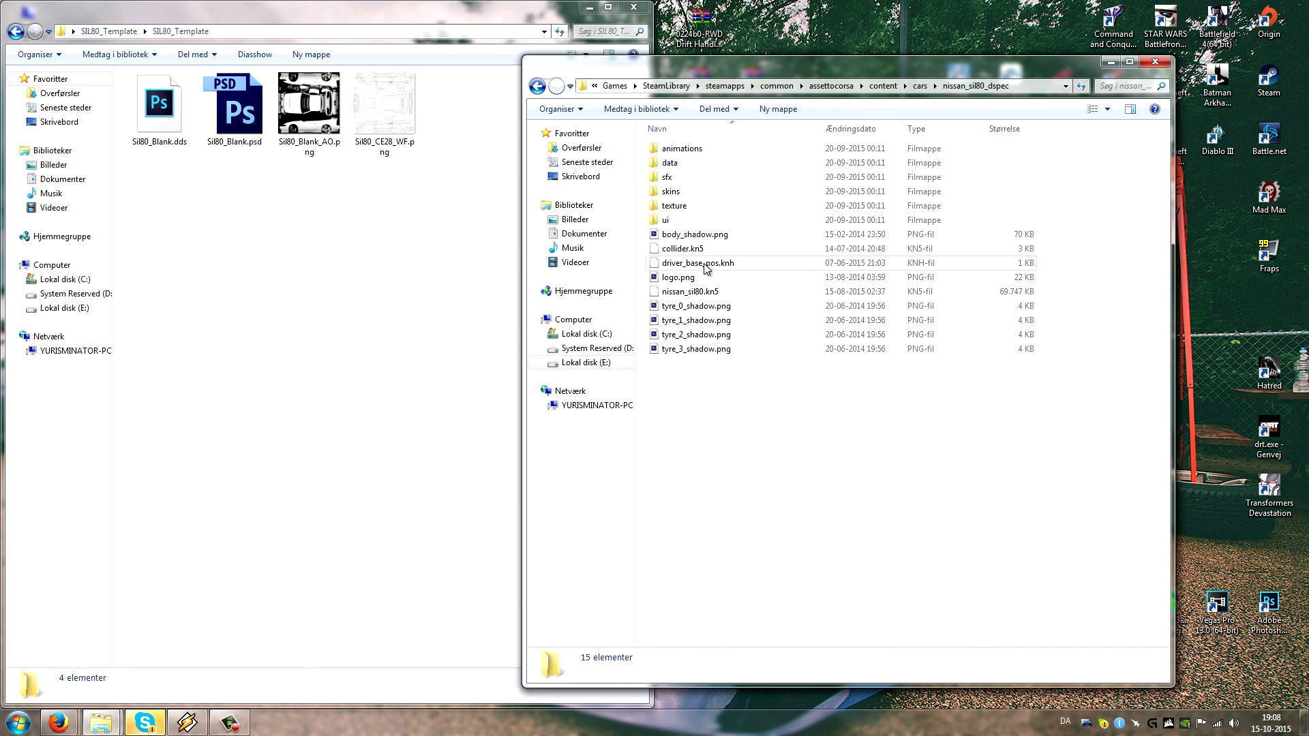
pyautogui.doubleClick(686, 193)
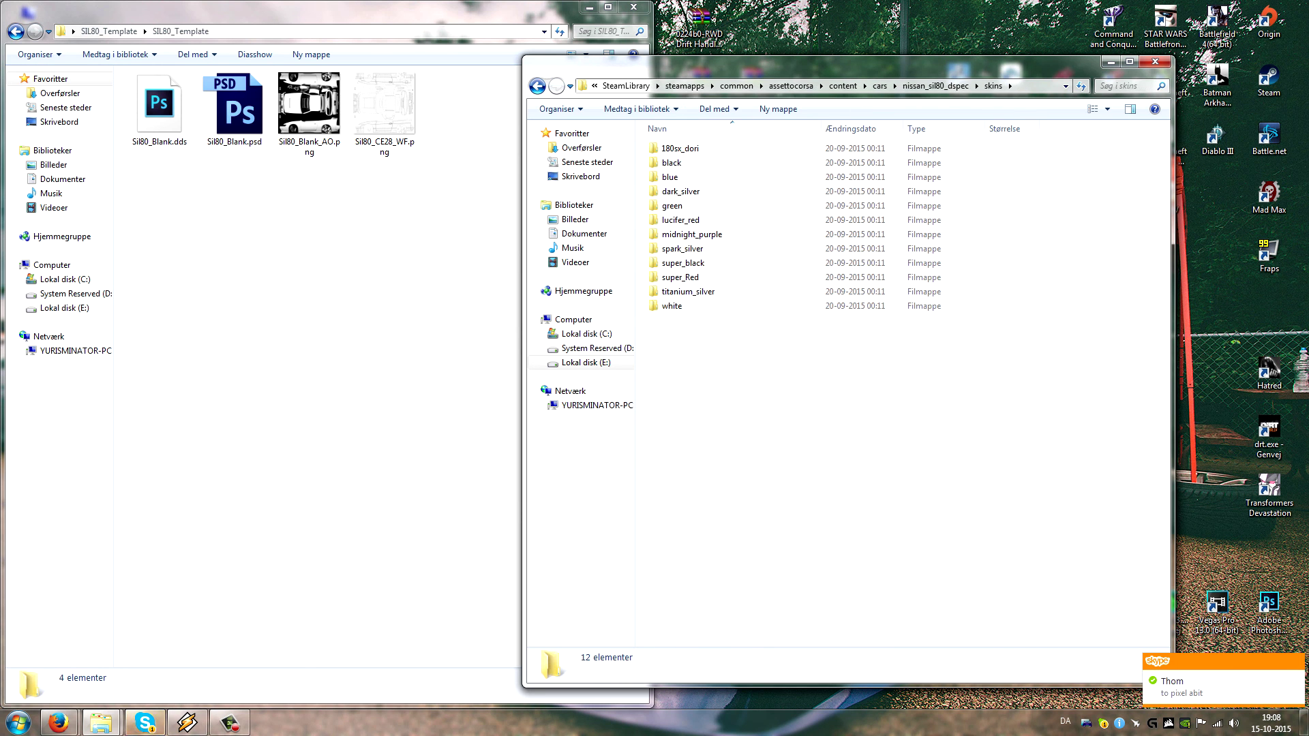
pyautogui.click(1297, 662)
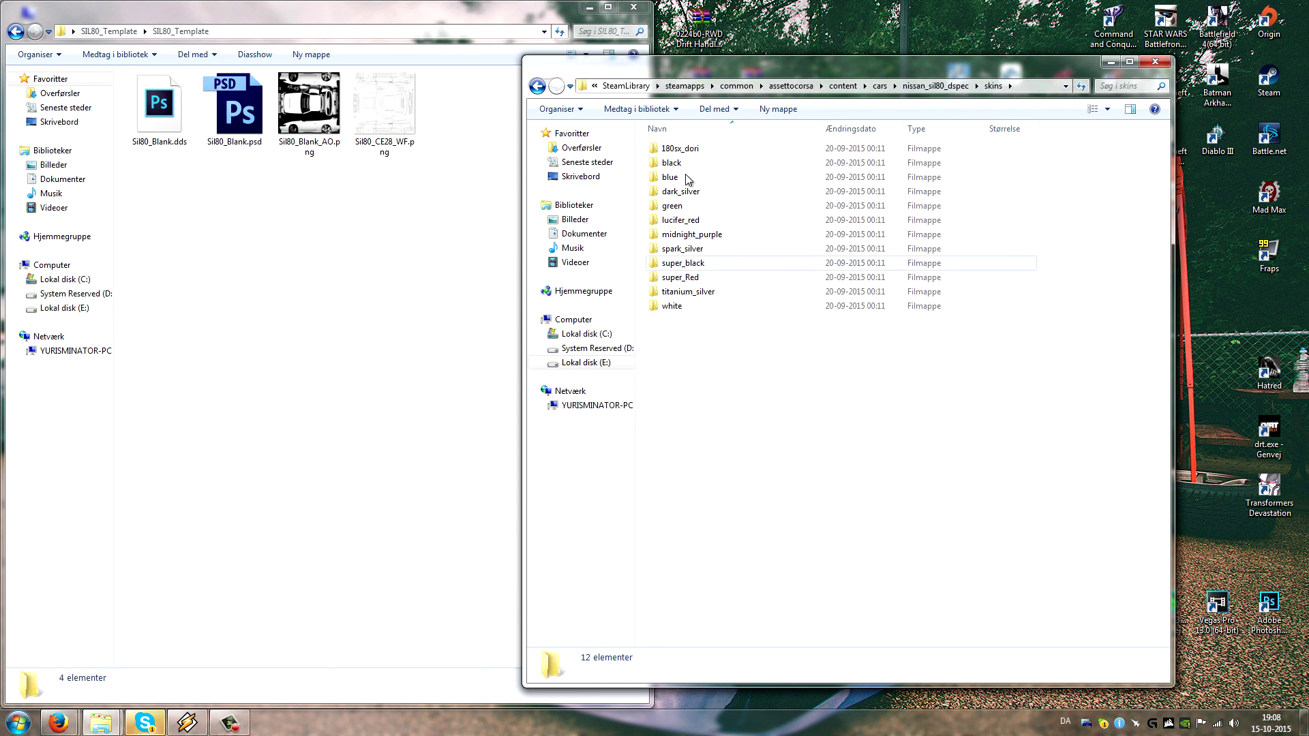
# - Create a new folder named test_1 in the car's skins folder
pyautogui.rightClick(725, 367)
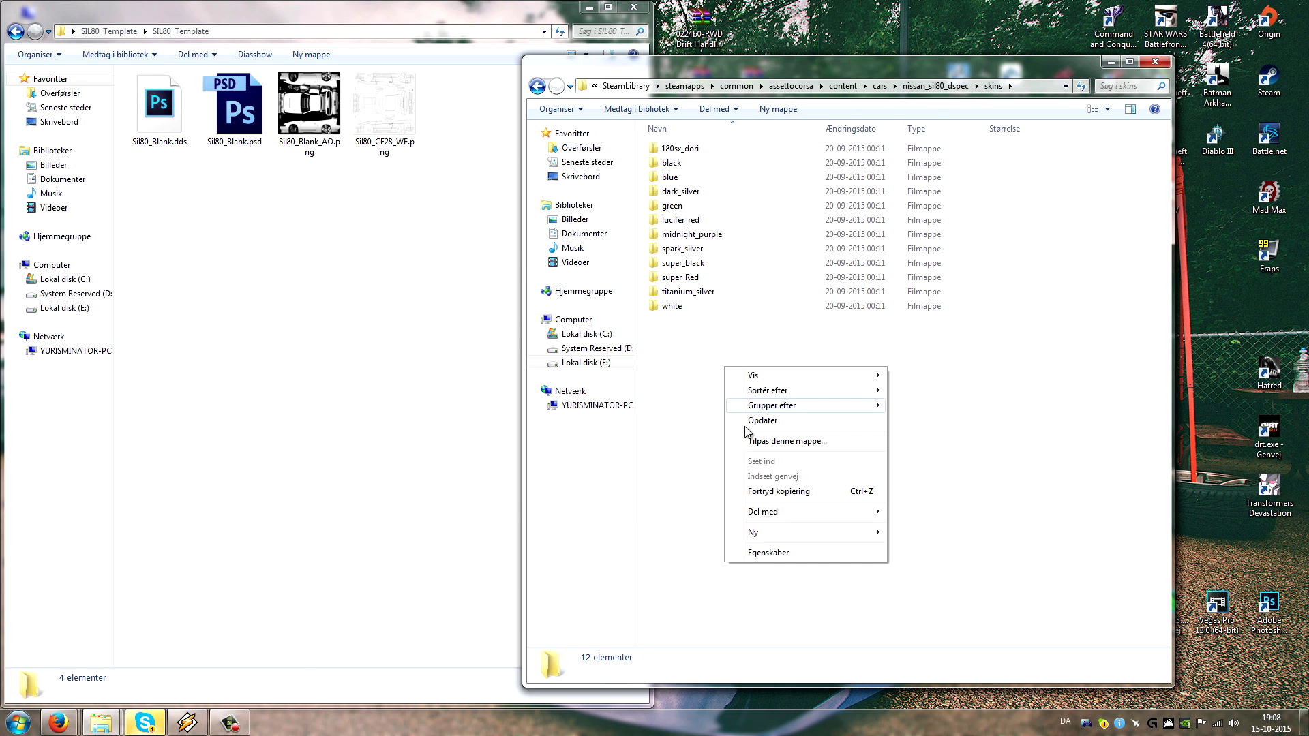
pyautogui.moveTo(795, 533)
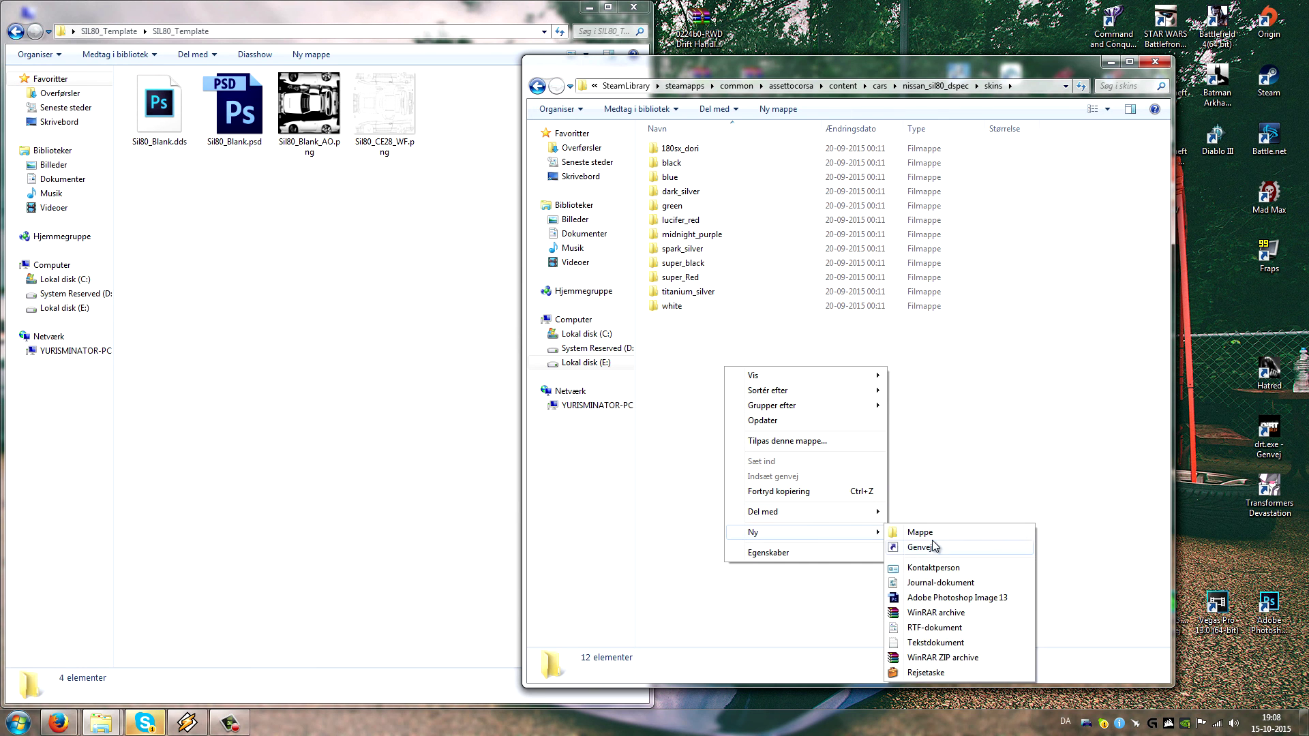
pyautogui.click(940, 532)
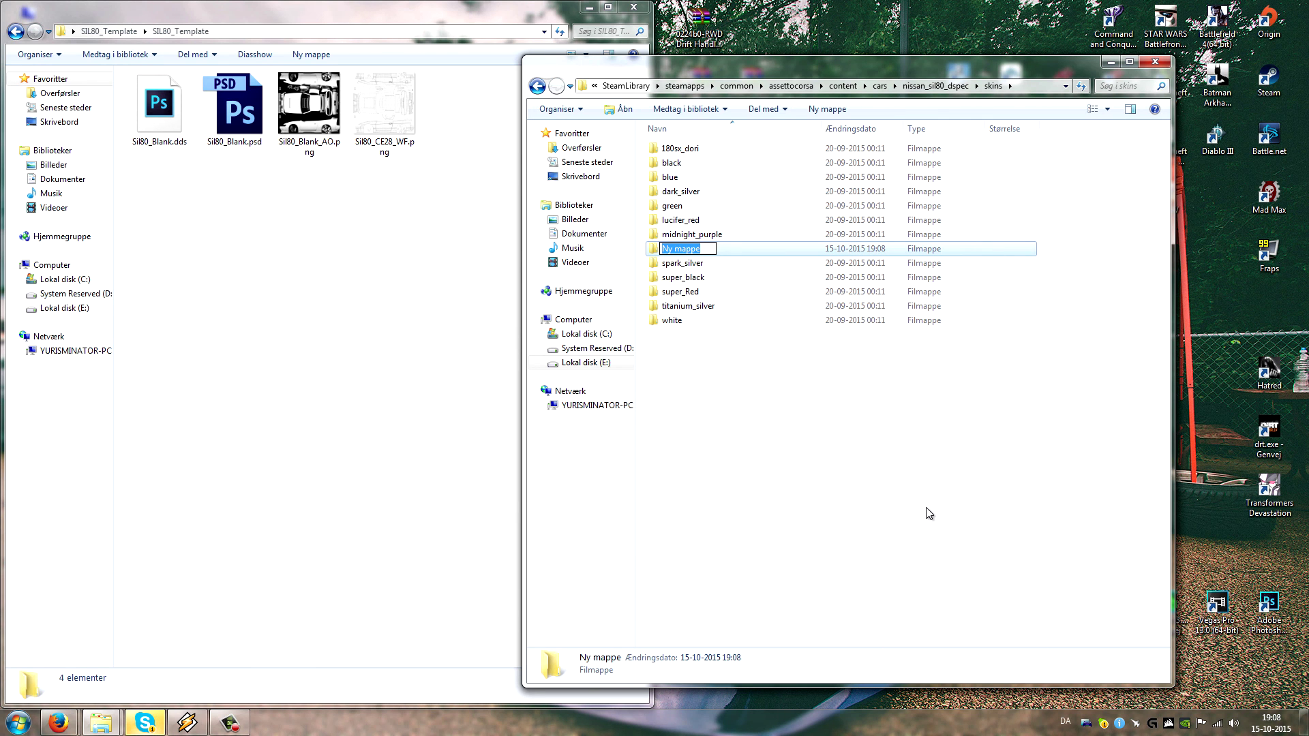
pyautogui.write('test_')
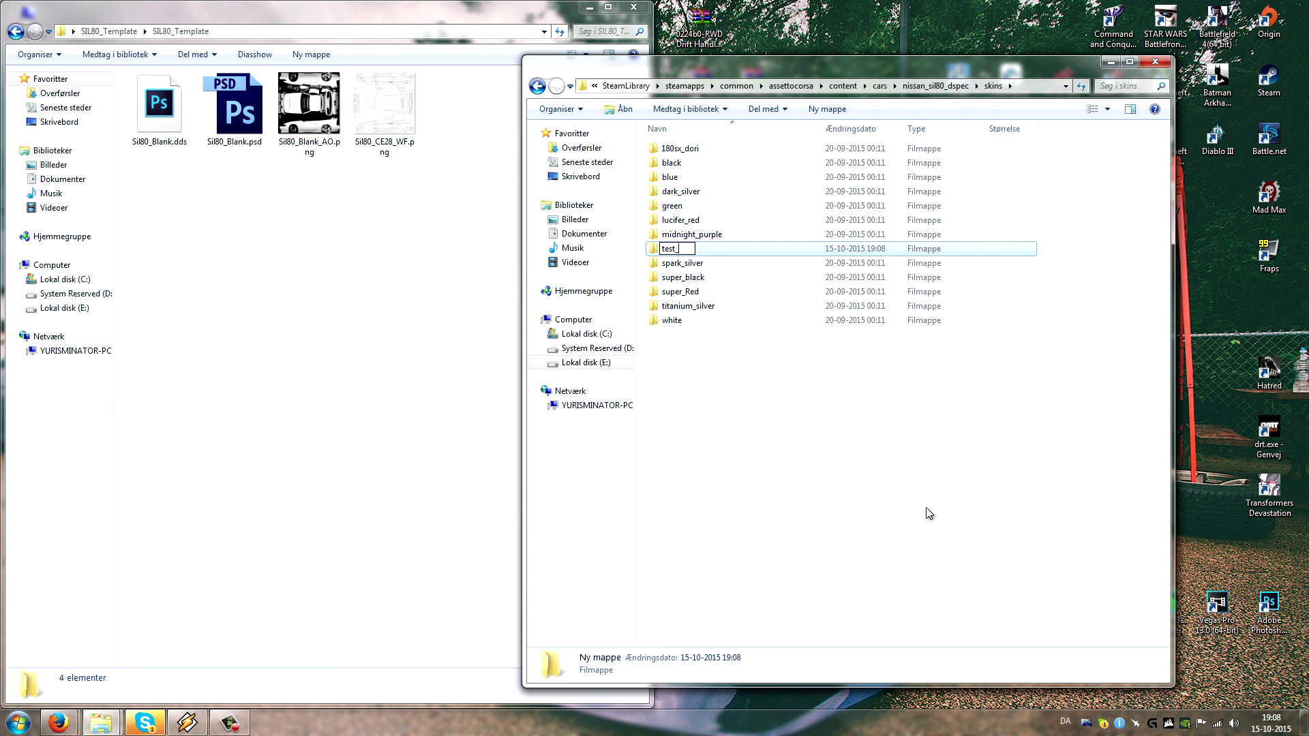
pyautogui.write('1')
pyautogui.press('Return')
pyautogui.press('Return')
pyautogui.press('BackSpace')
# - Copy metal_detail.dds from the midnight_purple skin folder into the test_1 folder
pyautogui.doubleClick(699, 238)
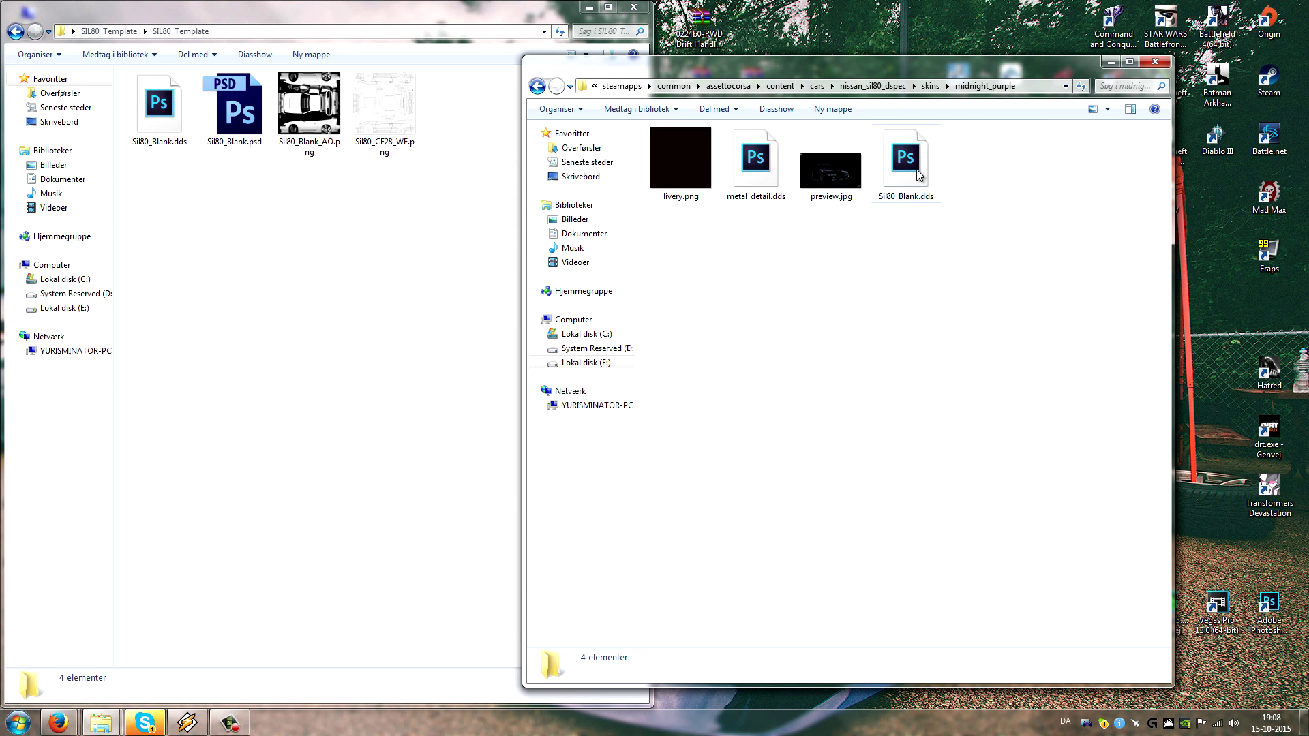
pyautogui.click(763, 179)
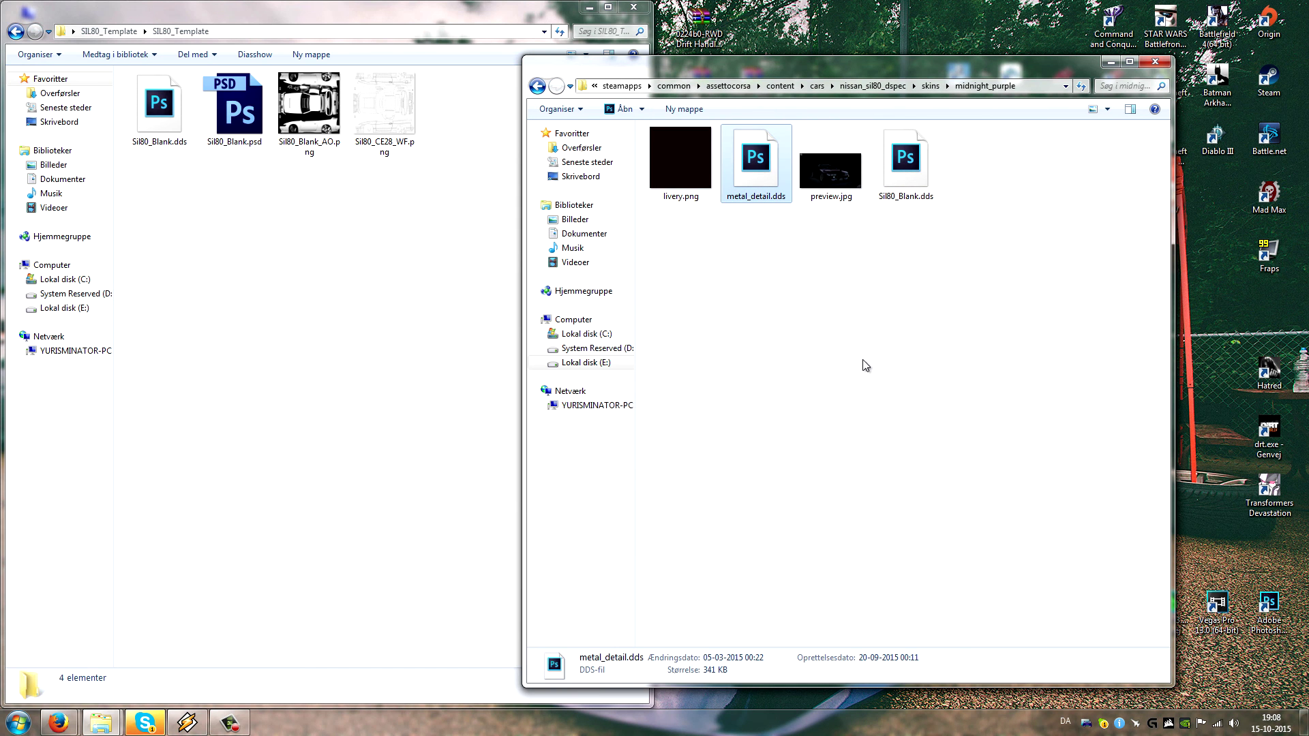
pyautogui.hotkey('ctrl', 'c')
pyautogui.press('BackSpace')
pyautogui.doubleClick(689, 299)
pyautogui.hotkey('ctrl', 'v')
pyautogui.press('BackSpace')
pyautogui.press('Return')
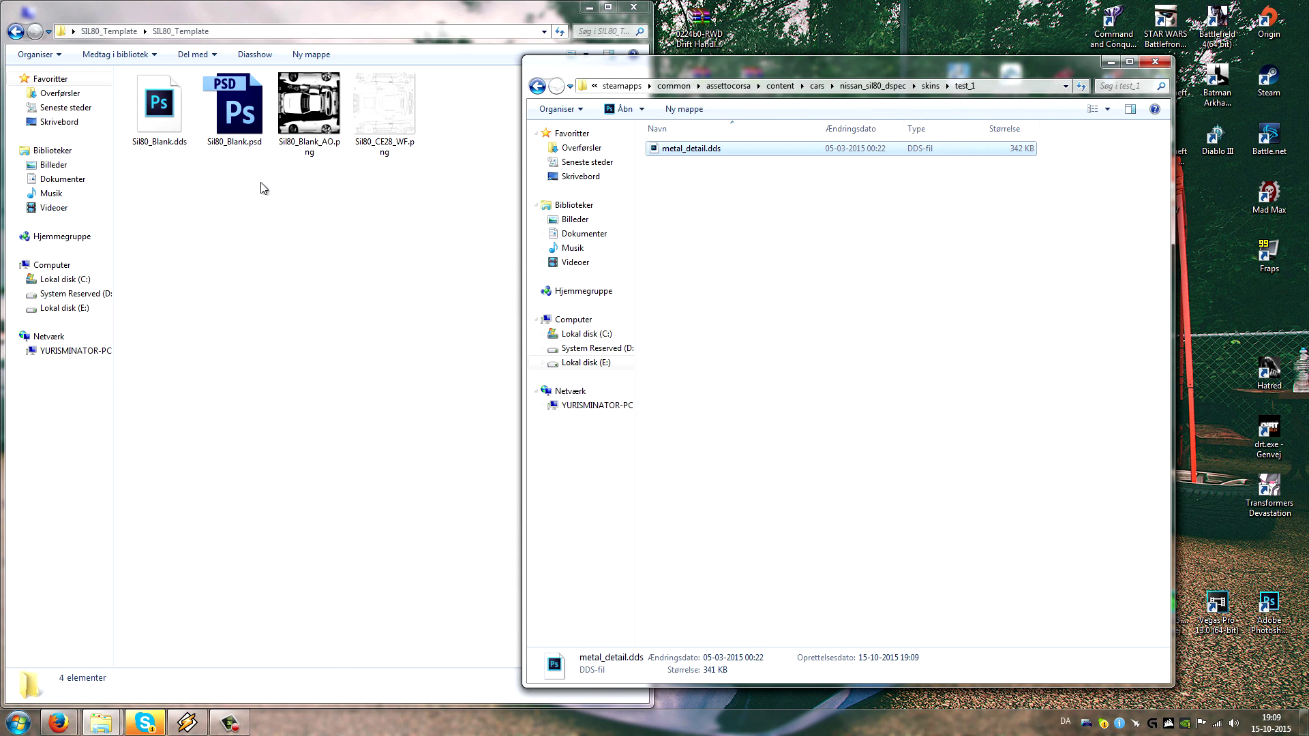
# - Copy Sil80_Blank.dds from the SIL80_Template folder into the test_1 skin folder and close the template folder window
pyautogui.click(190, 121)
pyautogui.click(173, 113)
pyautogui.click(715, 198)
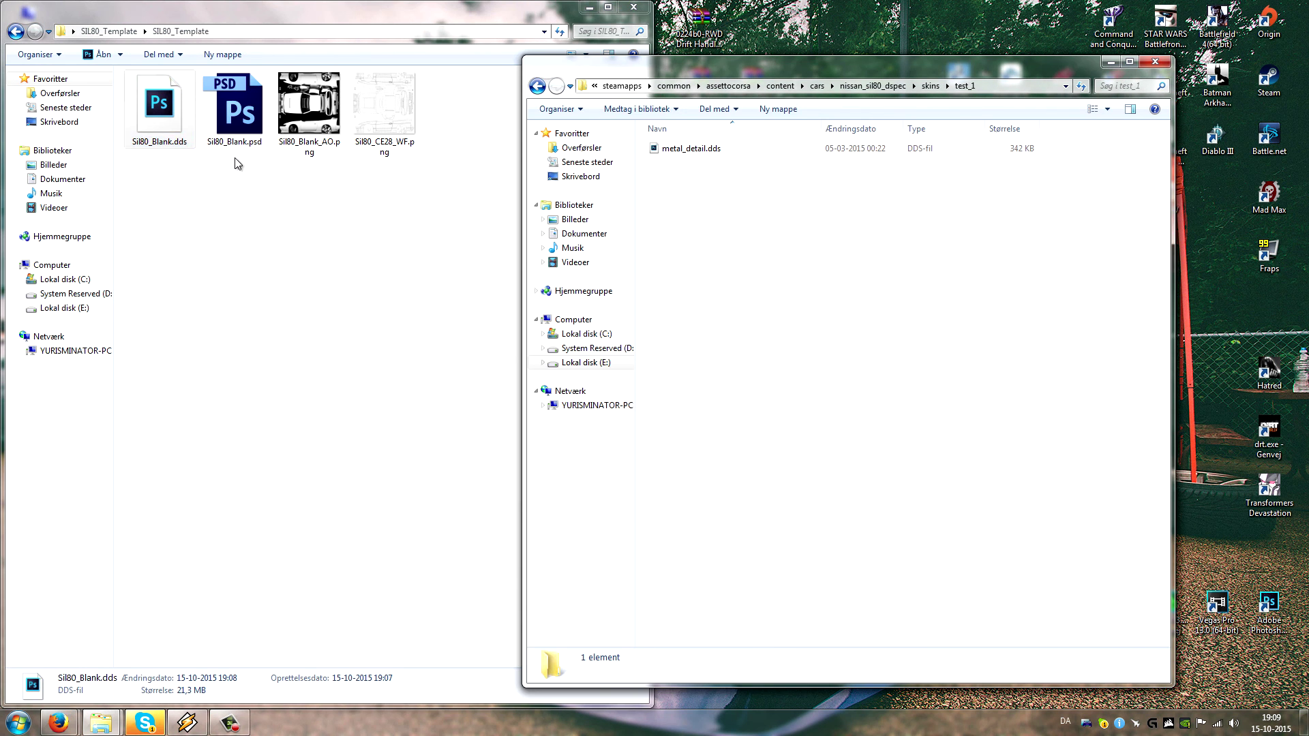
pyautogui.click(166, 109)
pyautogui.moveTo(168, 111); pyautogui.dragTo(877, 334)
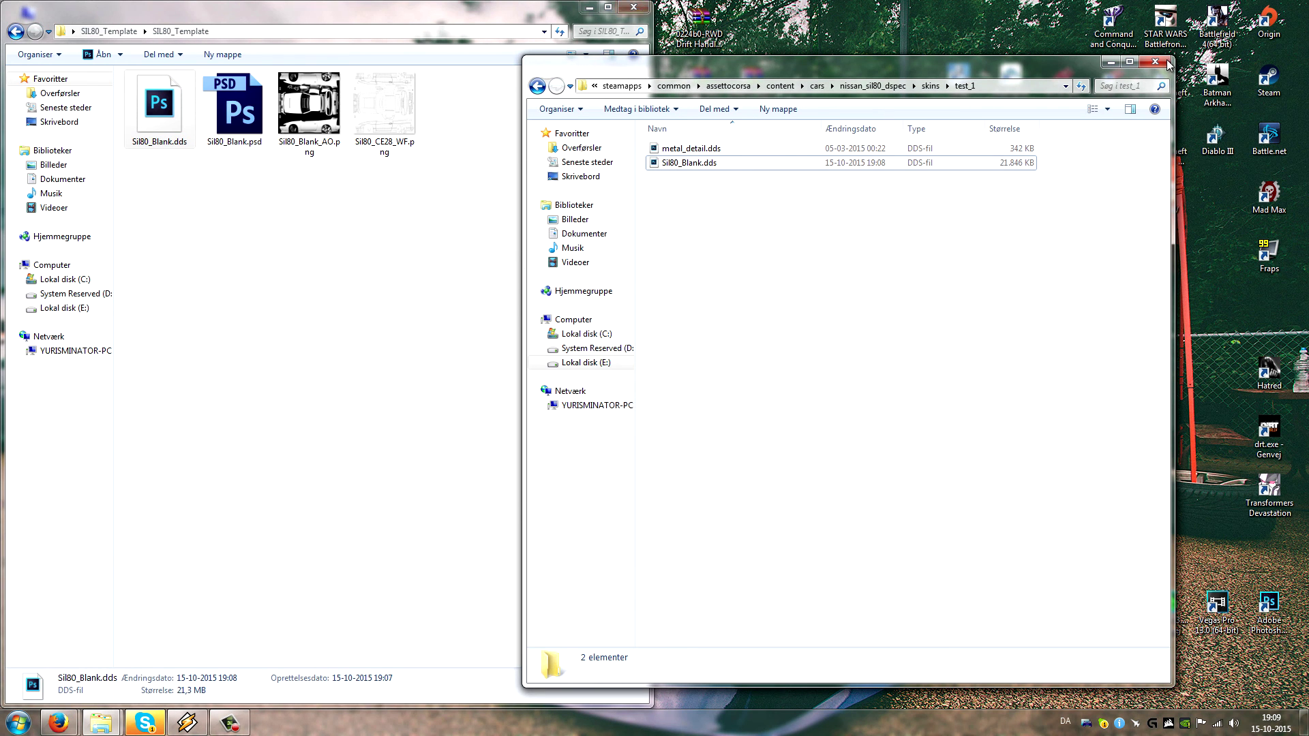
pyautogui.click(632, 8)
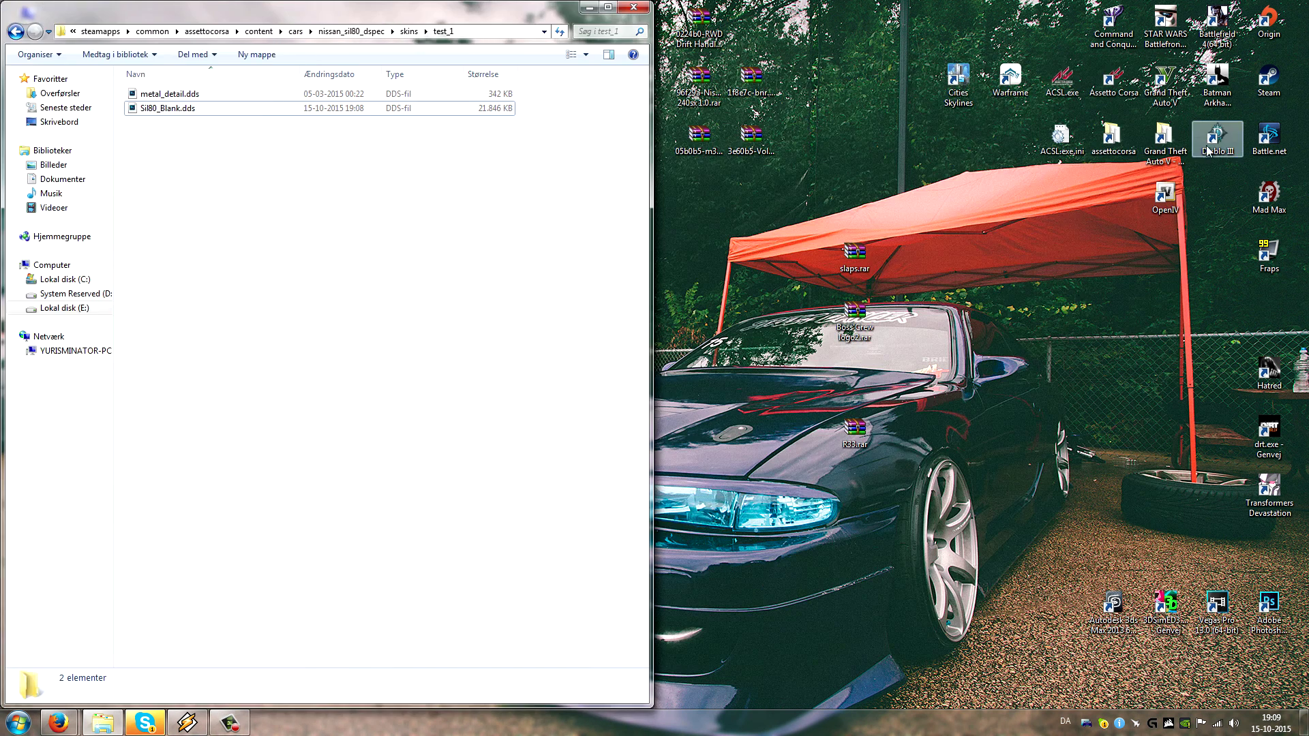
# - Open the Ac Showroom launcher (ACSL.exe) from the desktop
pyautogui.doubleClick(1080, 90)
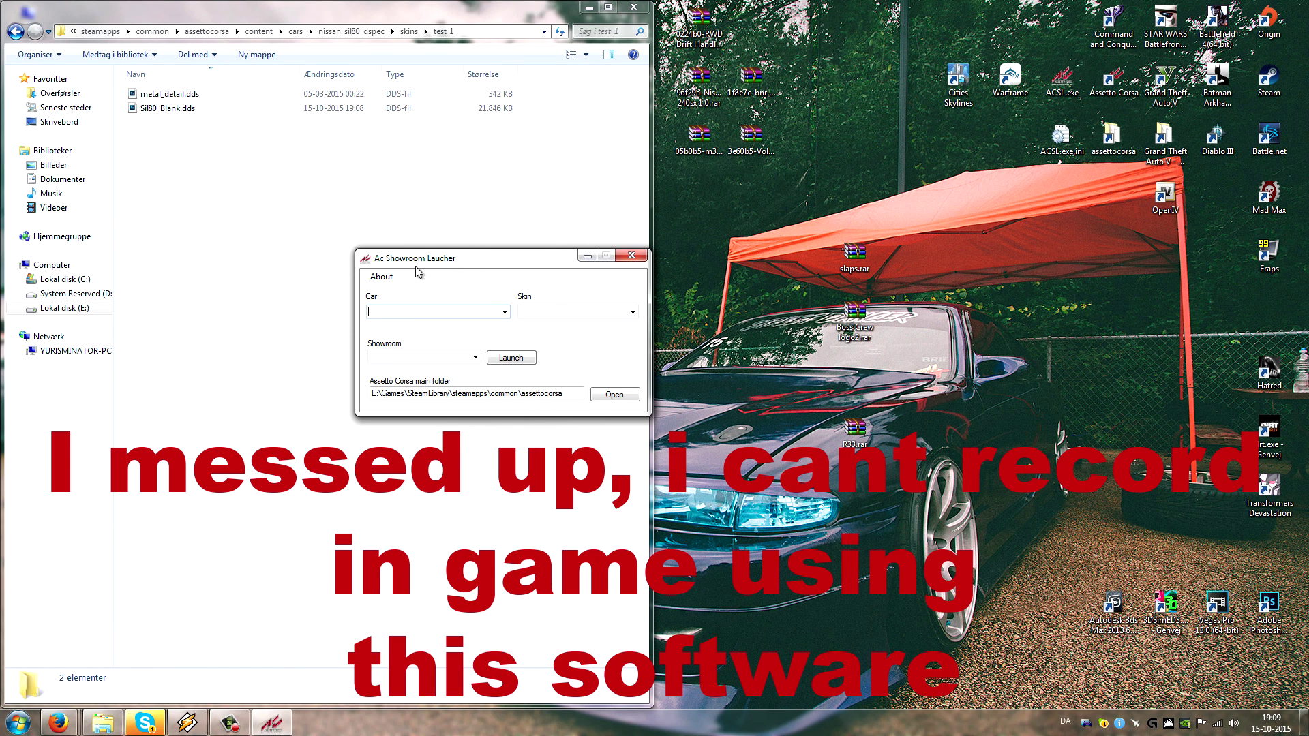
pyautogui.click(505, 313)
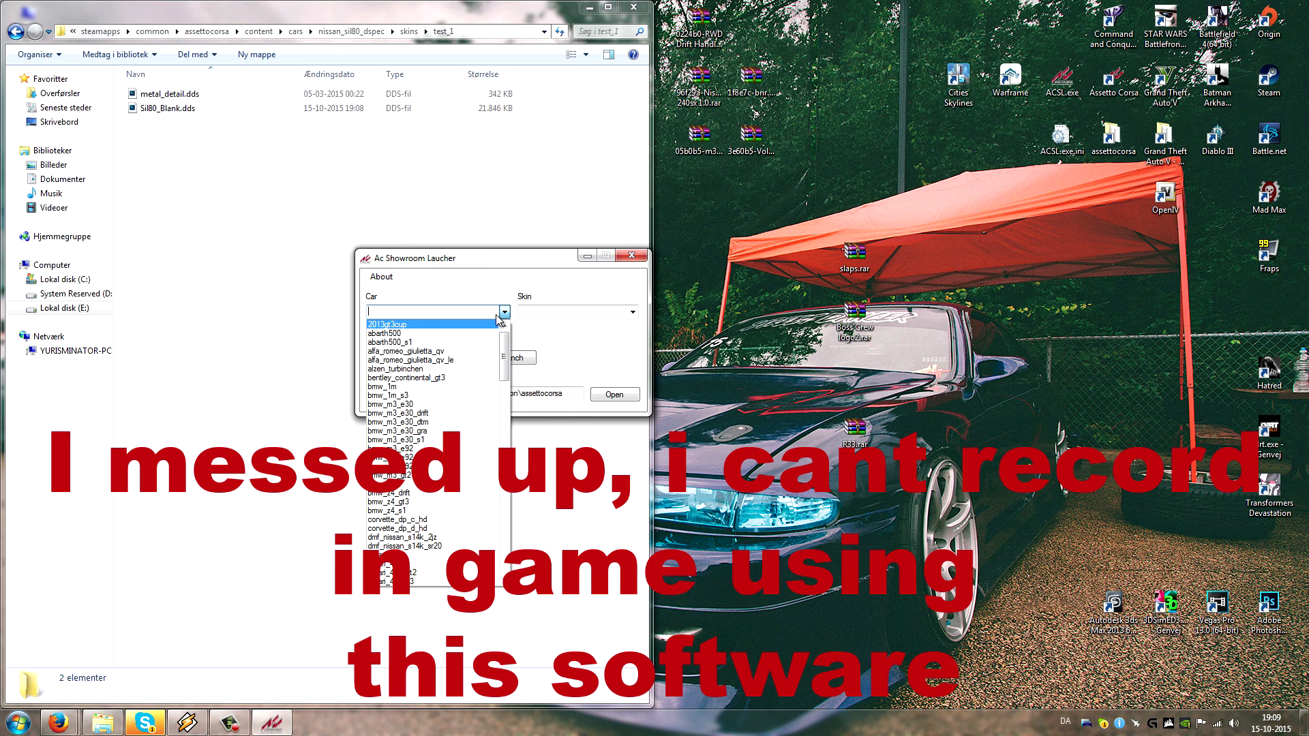
pyautogui.write('n')
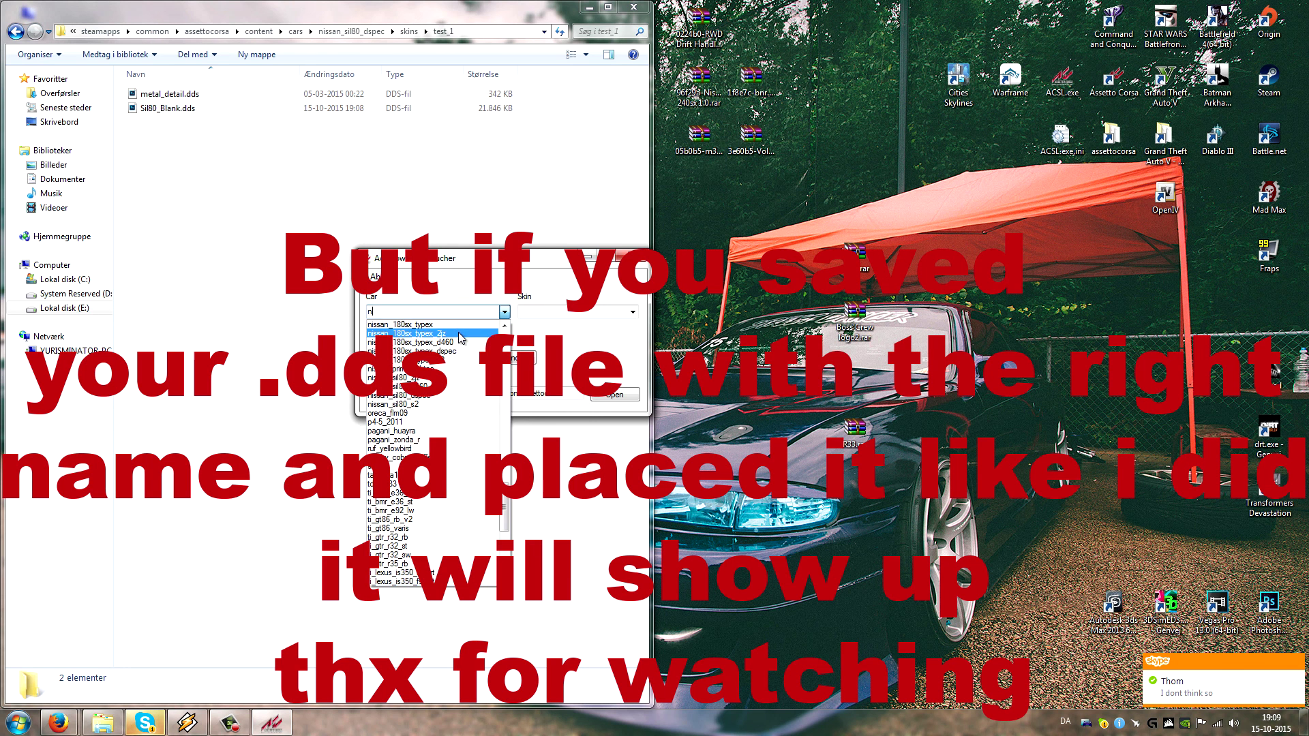
pyautogui.click(457, 352)
pyautogui.click(634, 313)
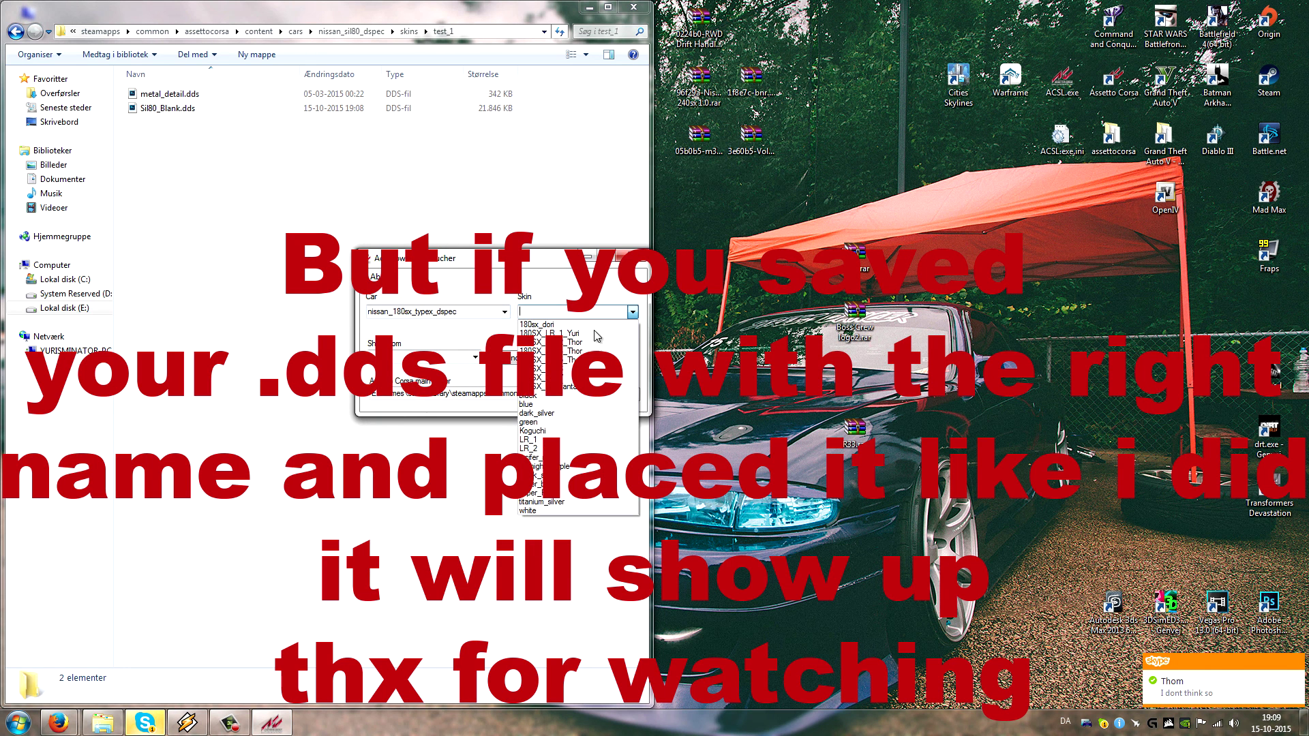
# - Choose the car nissan_sil80_dspec with the skin test_1 and launch the showroom
pyautogui.click(505, 312)
pyautogui.click(505, 312)
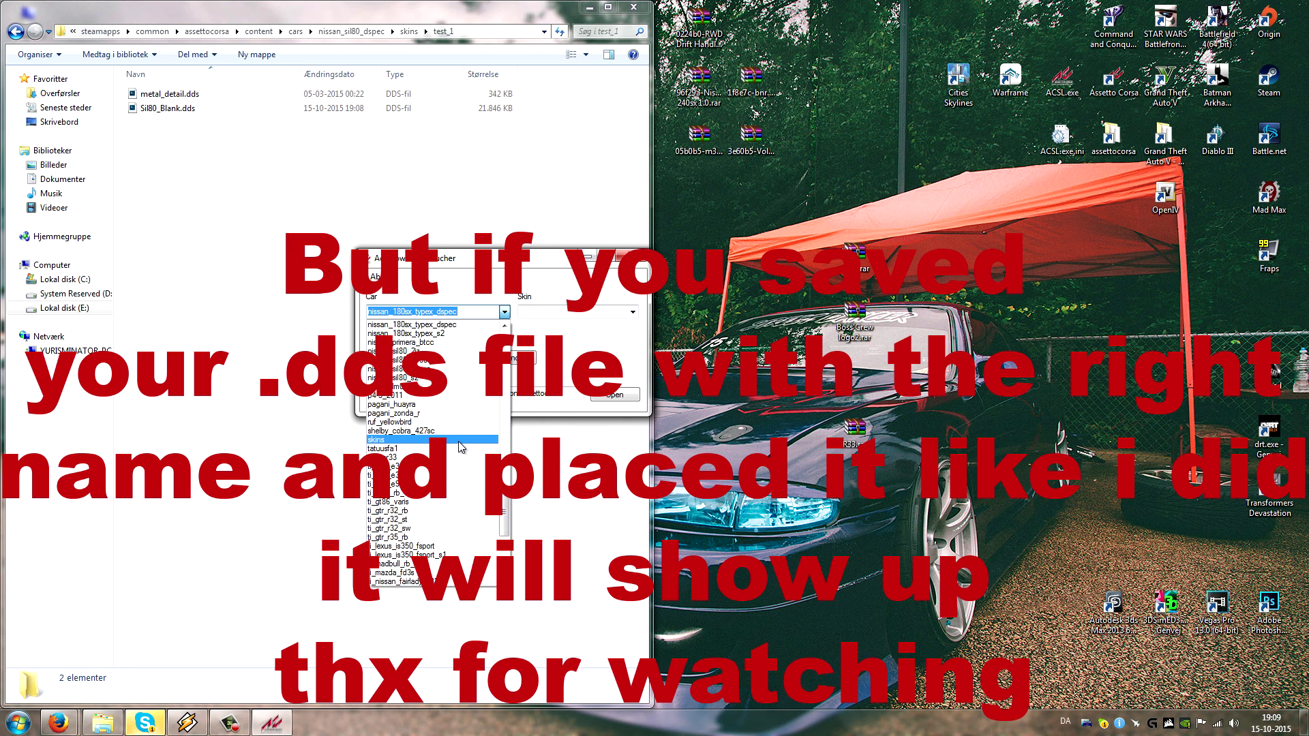
pyautogui.click(450, 370)
pyautogui.click(632, 312)
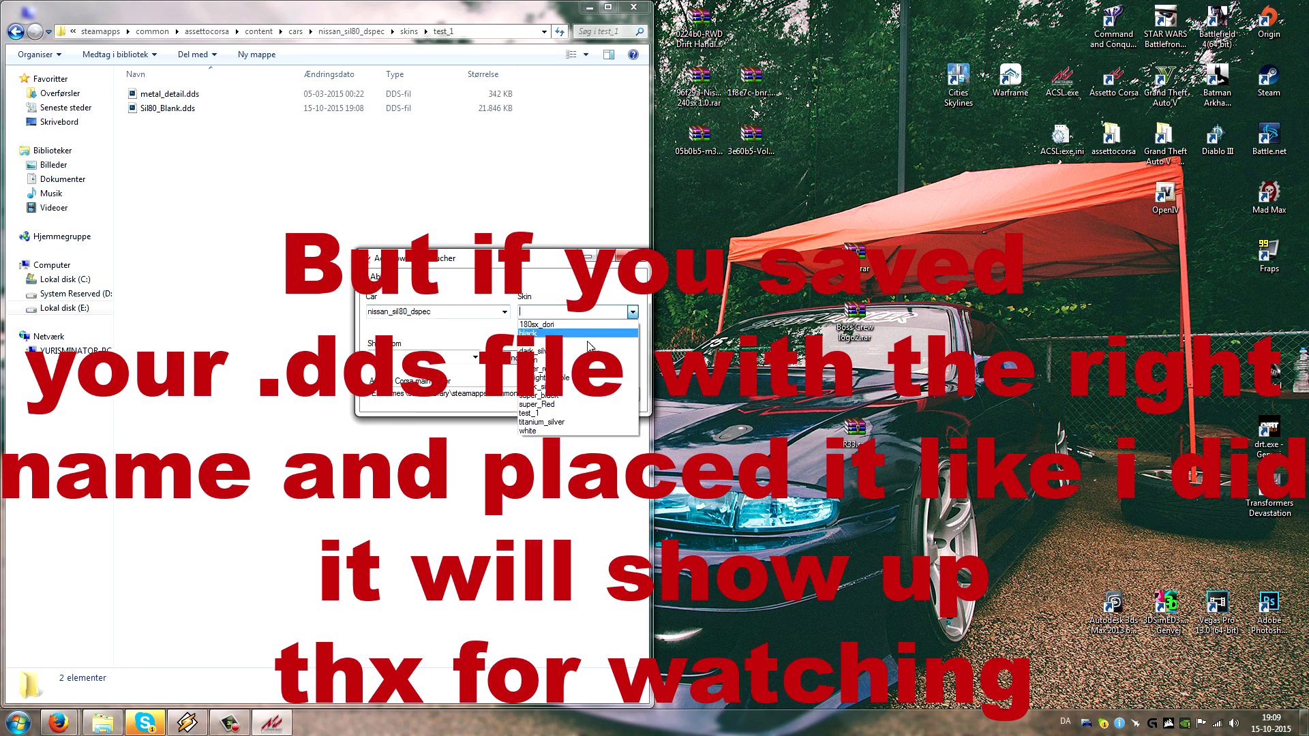
pyautogui.click(560, 413)
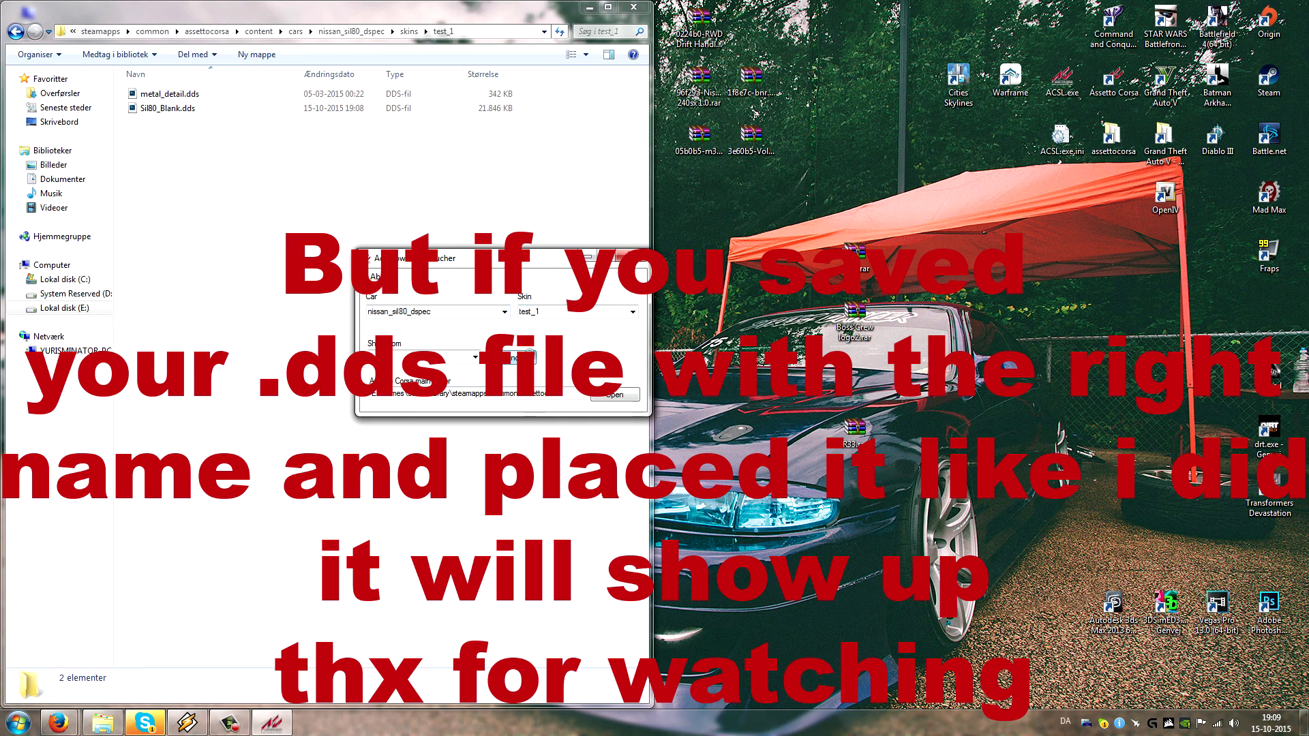
pyautogui.click(522, 356)
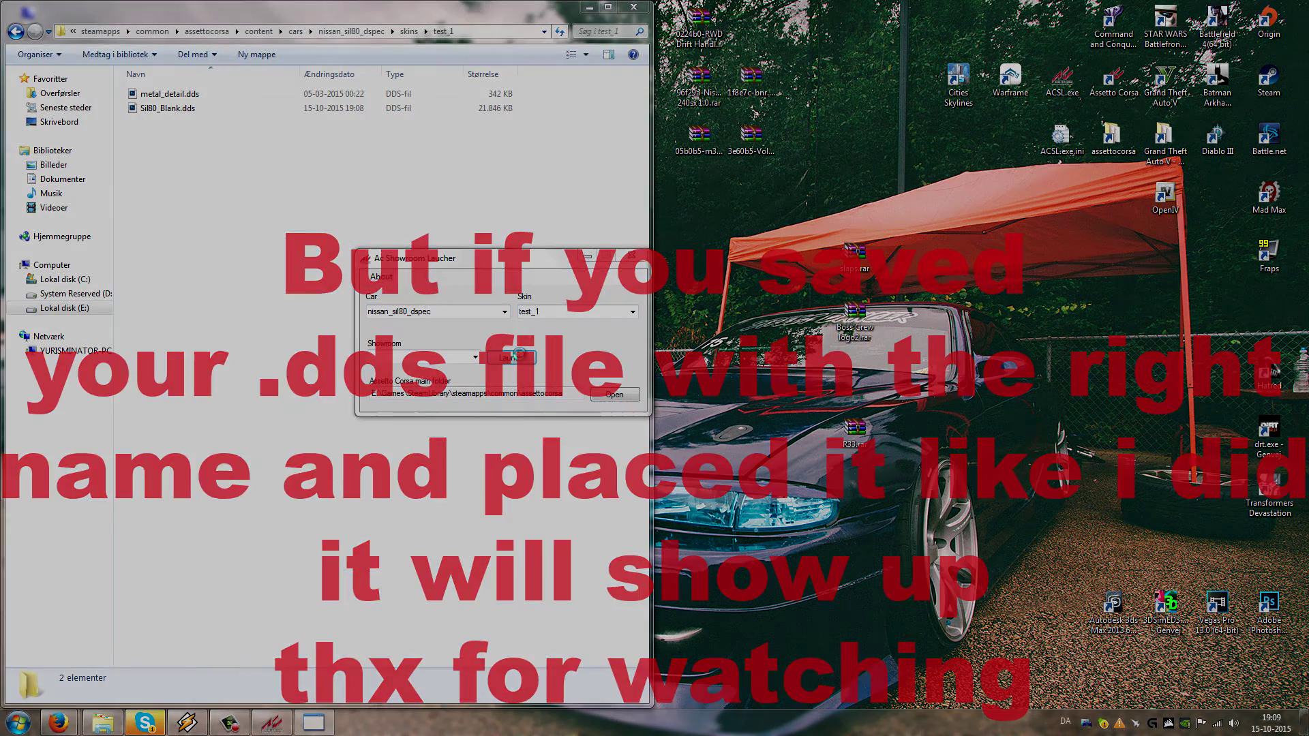